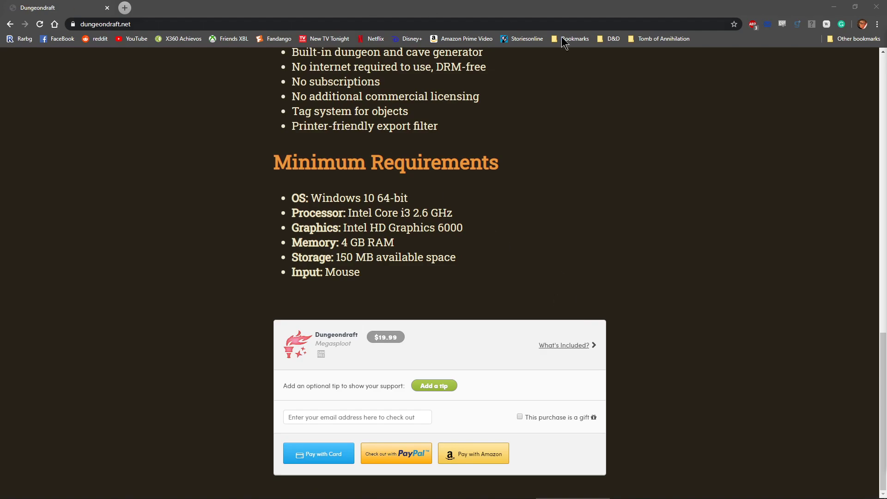
Switch from the browser to Dungeondraft, view its version and license information, and close it.
click(836, 8)
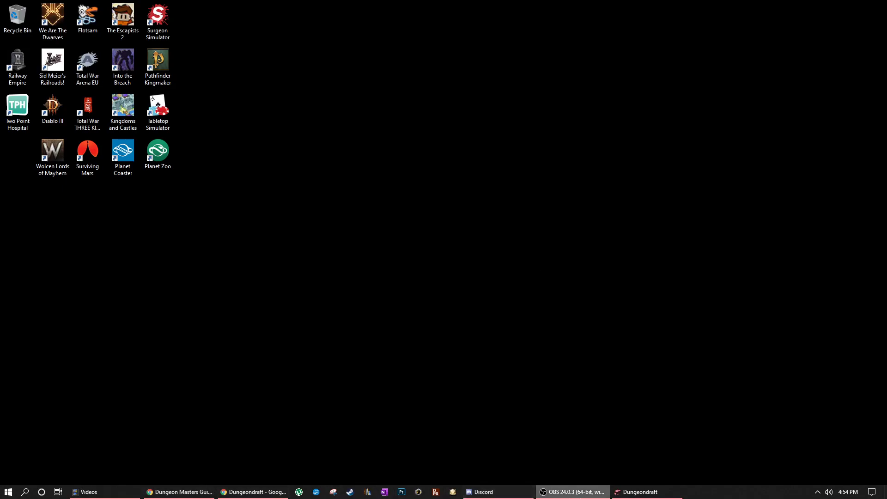
click(640, 492)
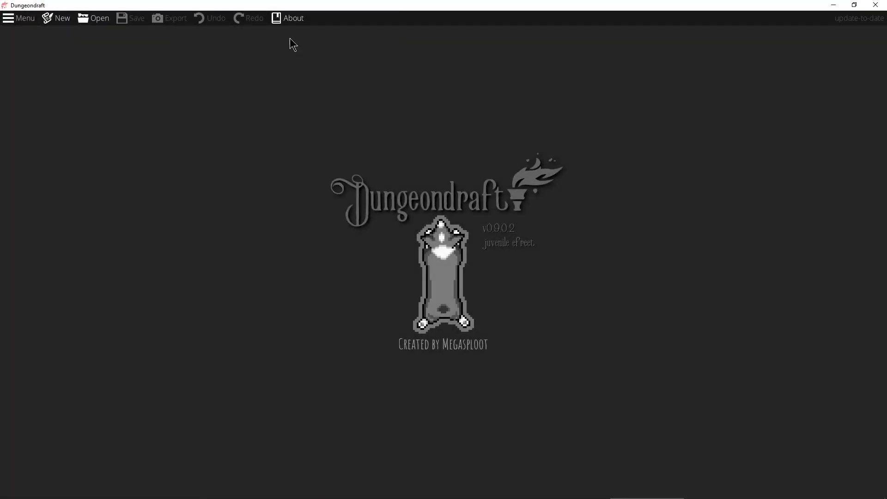
click(284, 18)
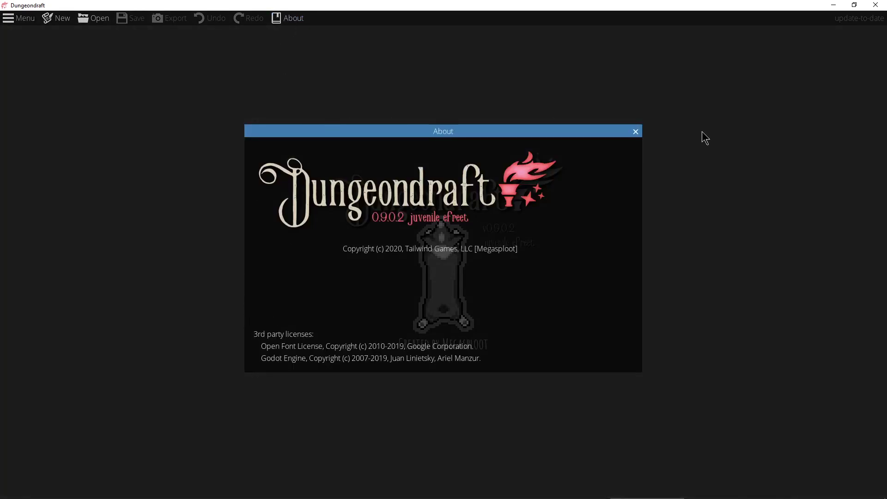
click(637, 132)
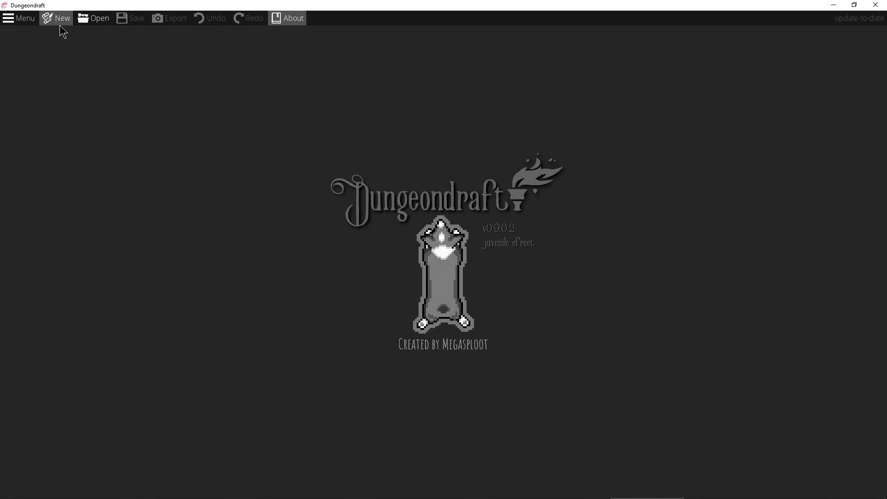
Review the general preferences for undo levels and automatic backups, apply them, and close the dialog.
click(27, 17)
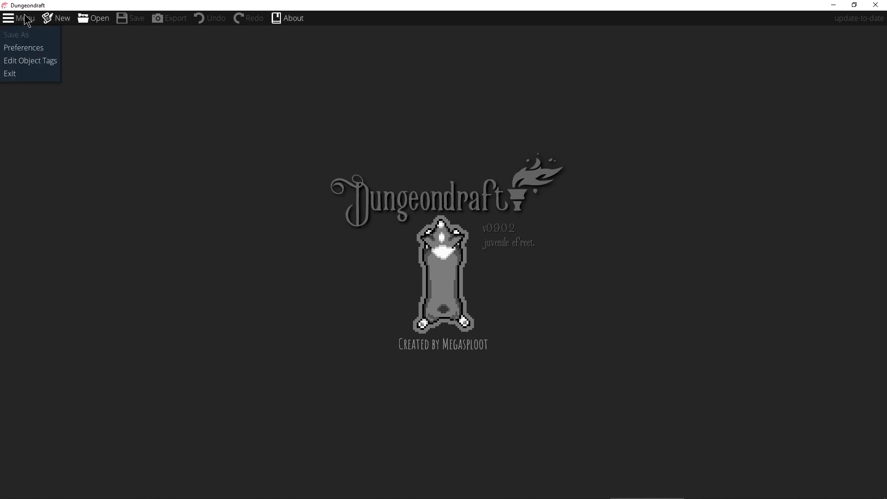
click(24, 49)
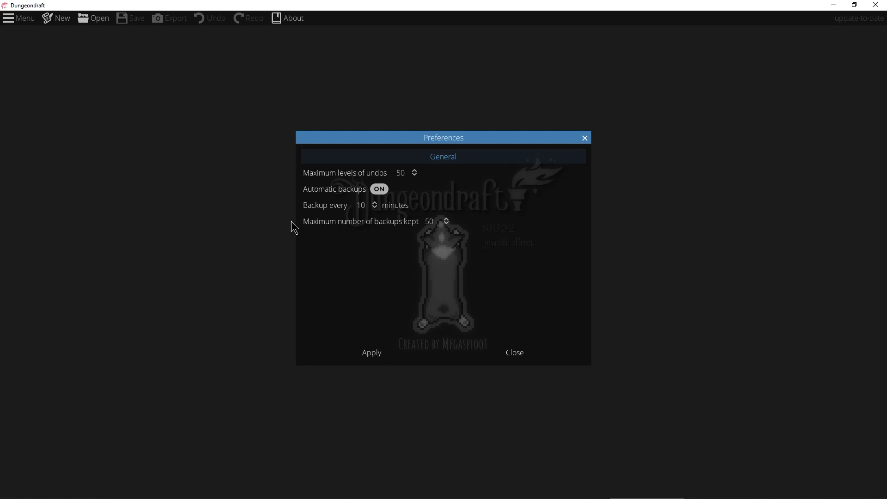
click(370, 354)
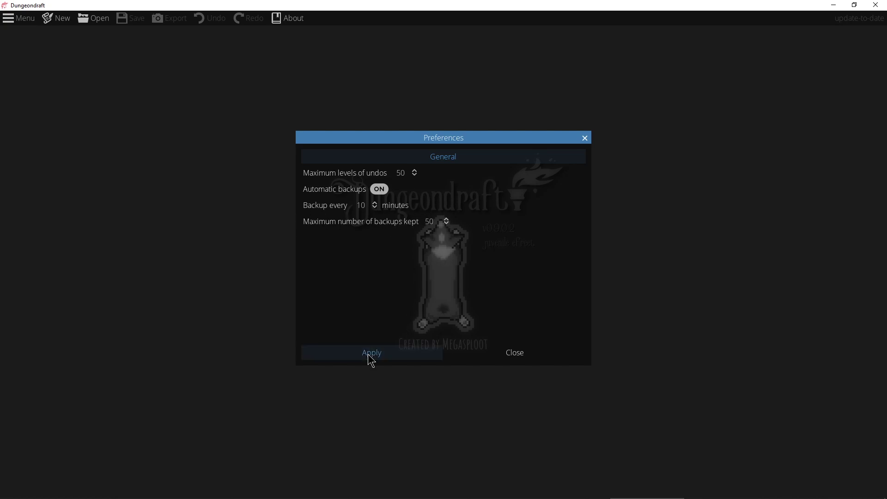
click(486, 353)
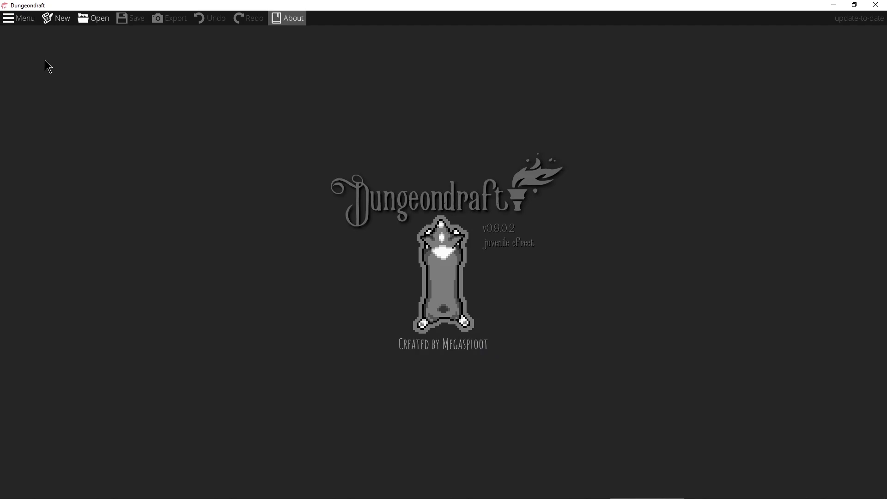
In the object tags editor, add Bottle 01 to the Administration tag and remove that tag.
click(36, 20)
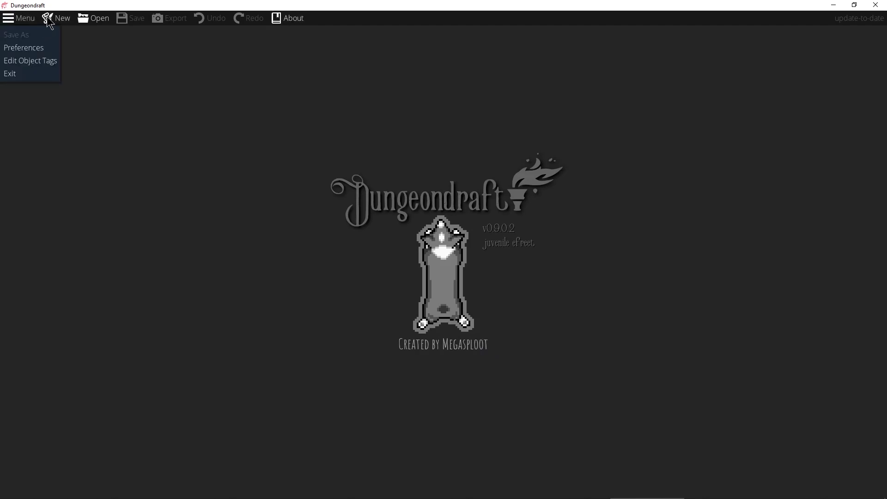
click(49, 62)
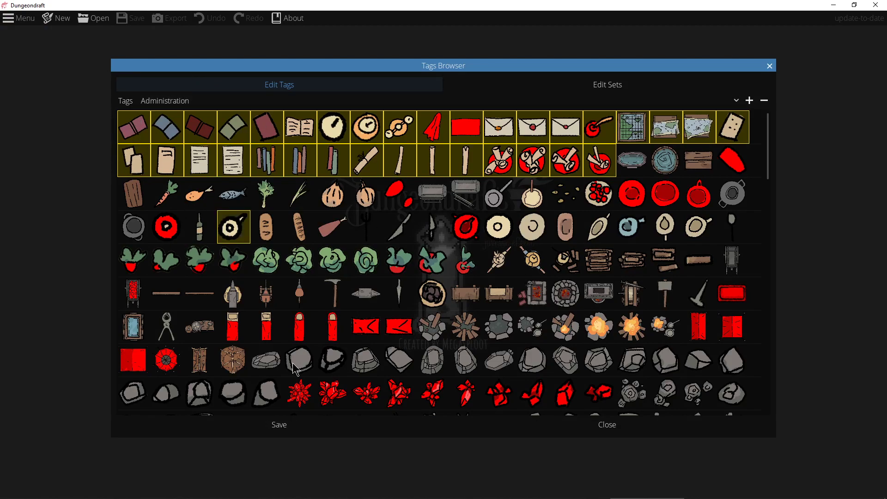
click(220, 223)
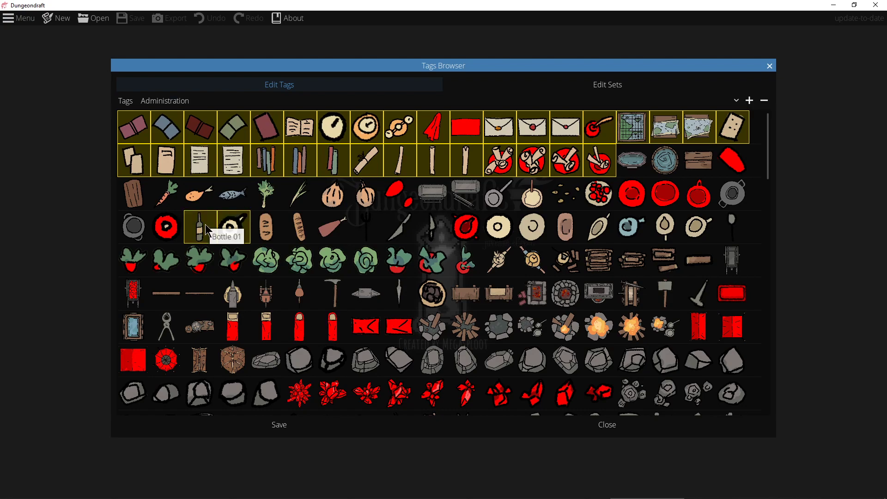
click(765, 104)
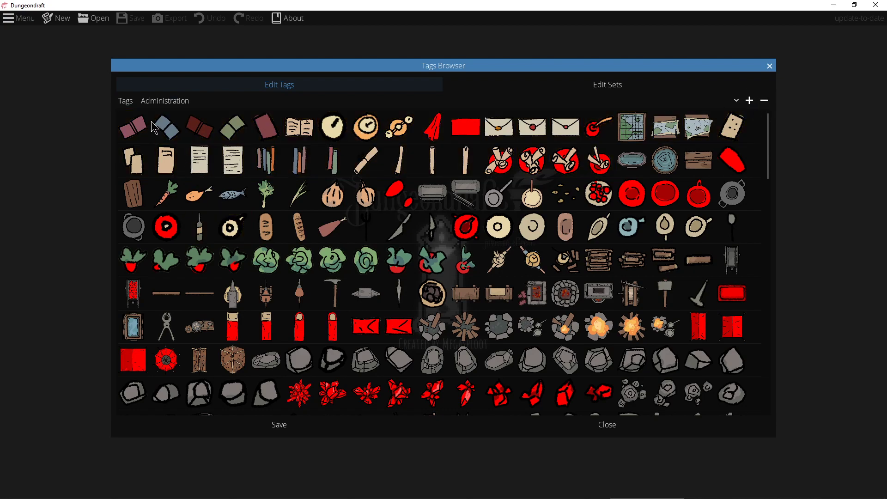
Look through the list of object tags and show the objects assigned to the Cave tag.
click(183, 102)
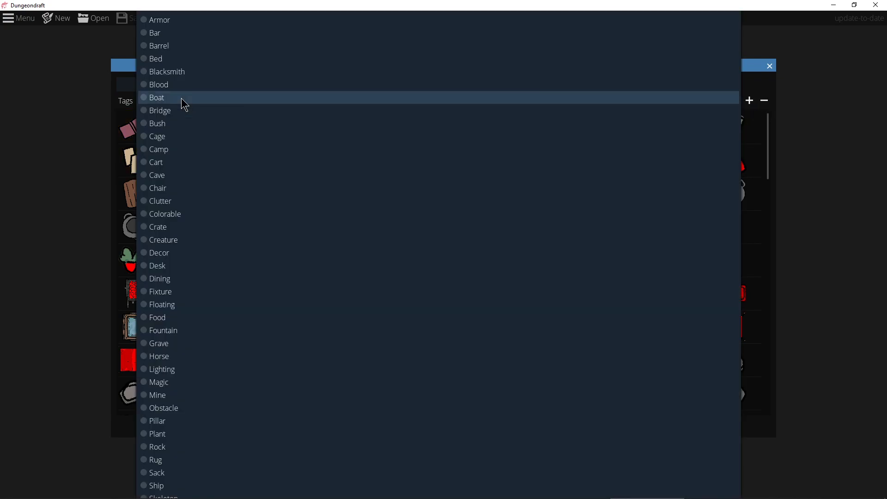
click(145, 23)
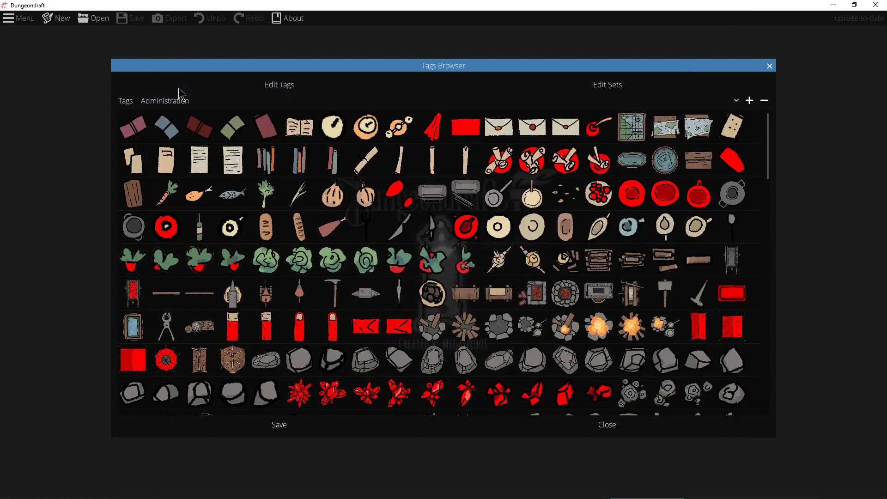
click(180, 100)
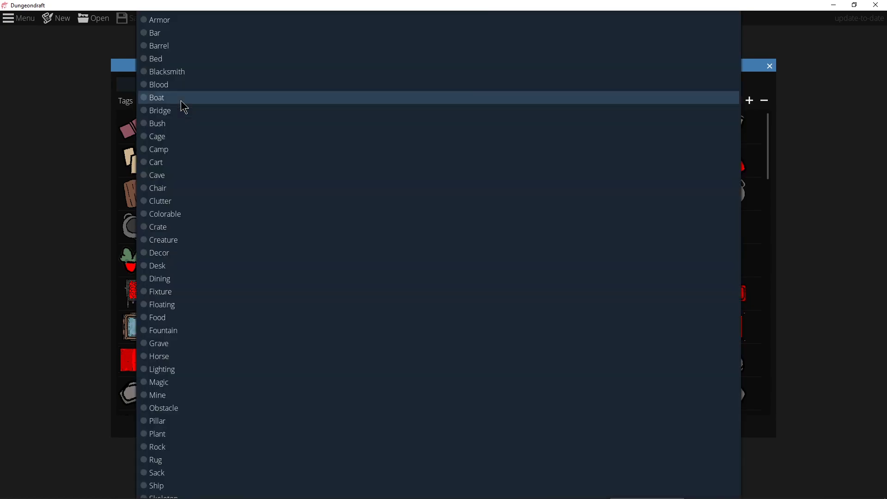
click(157, 19)
click(155, 97)
click(145, 21)
click(142, 102)
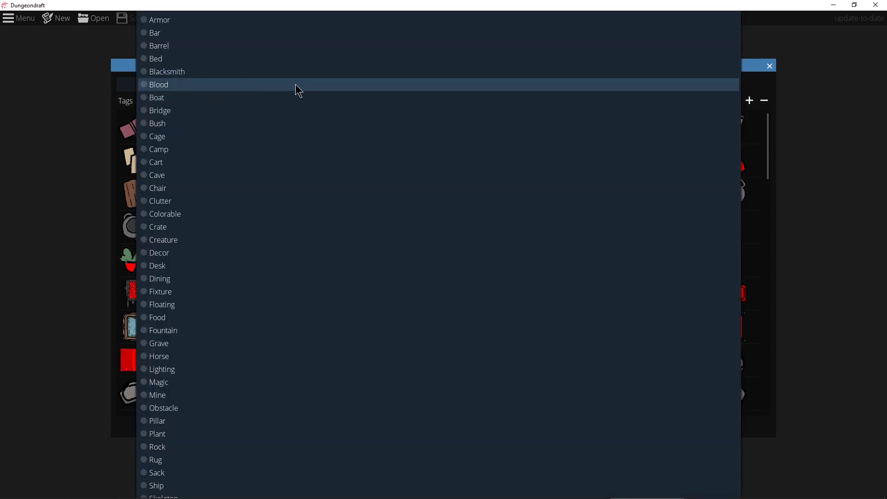
click(143, 175)
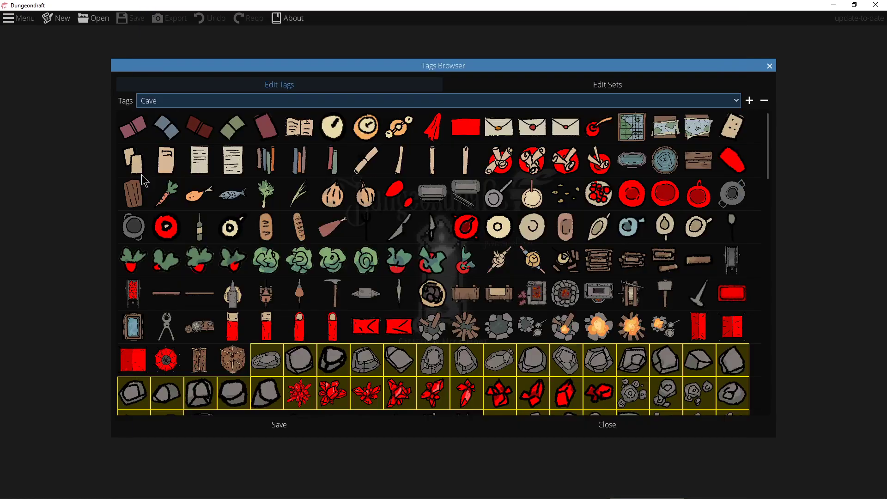
Show the Boat tag and look through the object library for the items assigned to it.
click(152, 99)
click(150, 101)
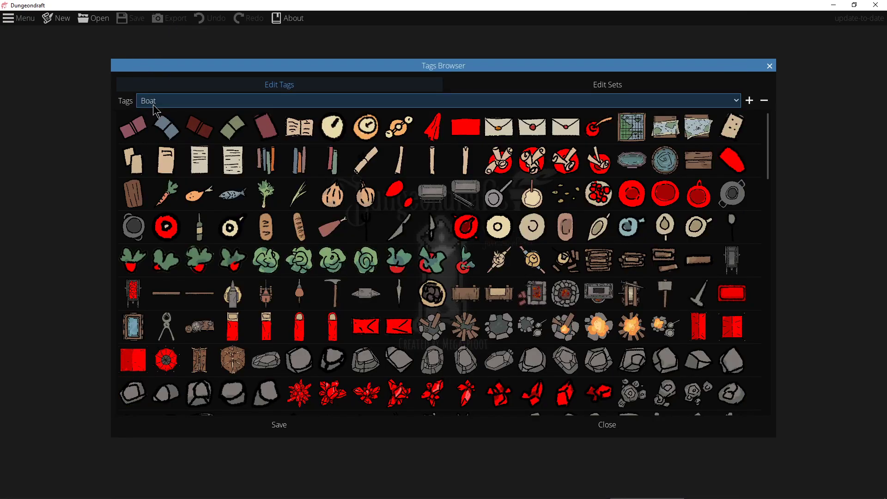
scroll(467, 302, down, 15)
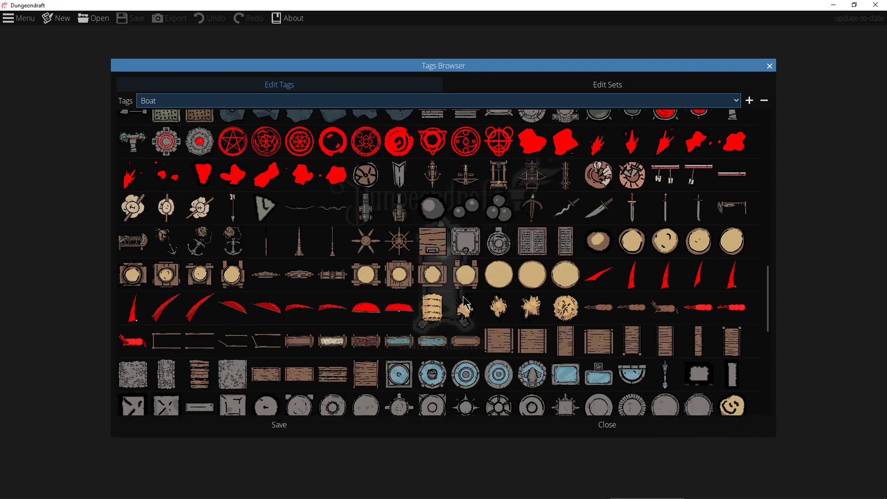
scroll(467, 302, down, 5)
scroll(458, 302, up, 12)
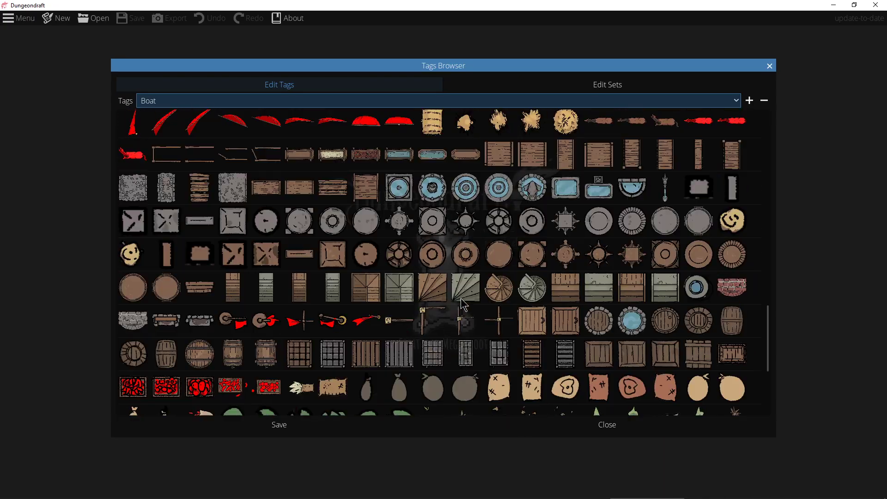
scroll(451, 303, up, 5)
scroll(457, 296, down, 10)
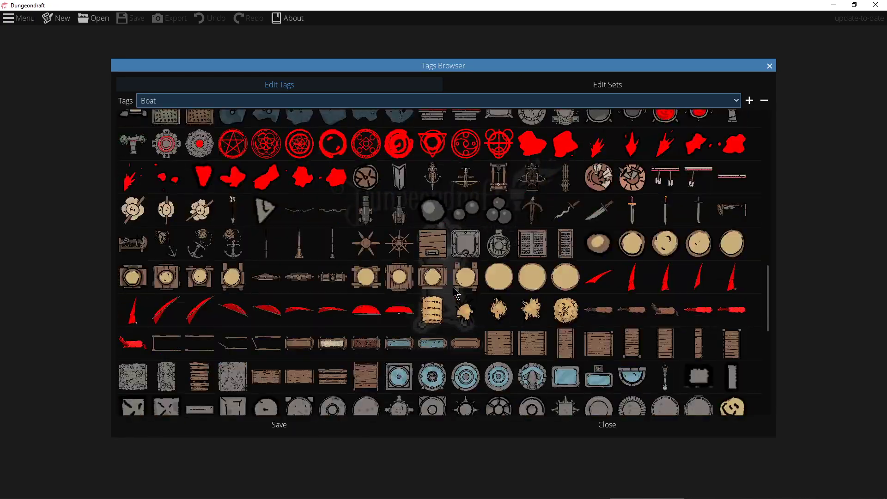
scroll(458, 286, up, 5)
Add the slanted red object beside the round yellow ones to the Boat tag, and close the tag editor without saving.
click(601, 287)
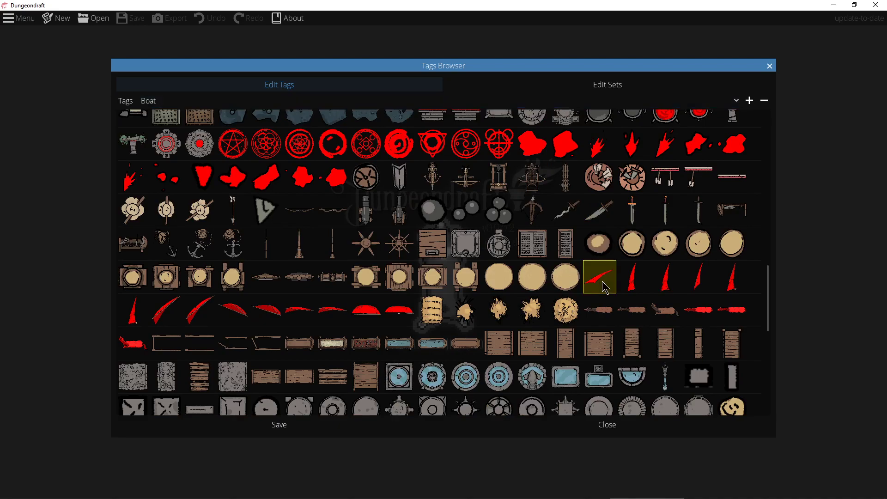
click(601, 286)
click(601, 286)
scroll(600, 287, down, 7)
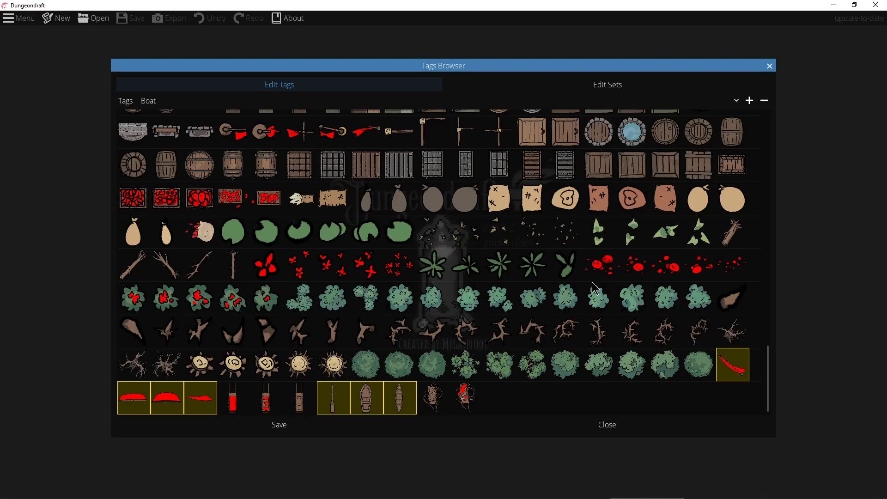
scroll(723, 332, up, 7)
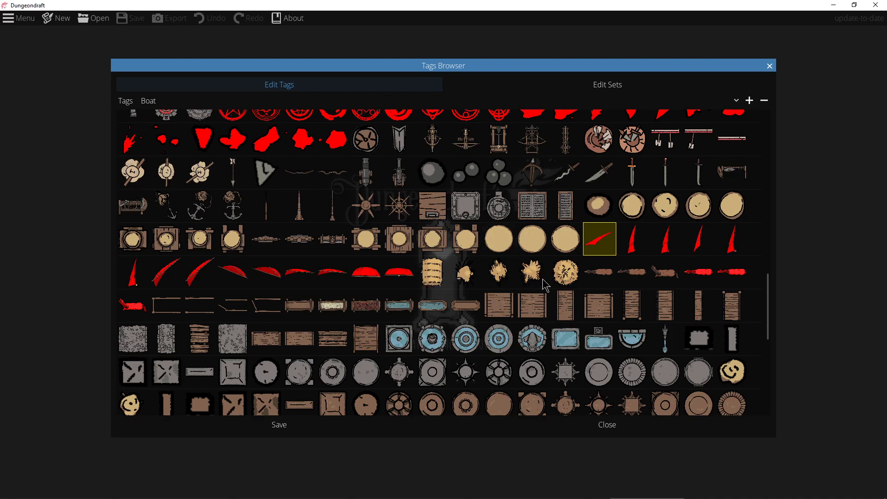
scroll(464, 372, up, 10)
scroll(463, 373, up, 10)
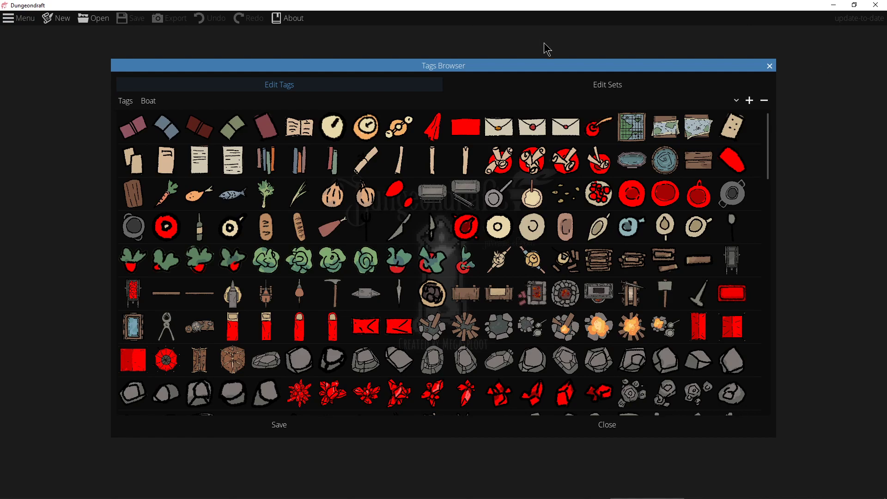
click(769, 66)
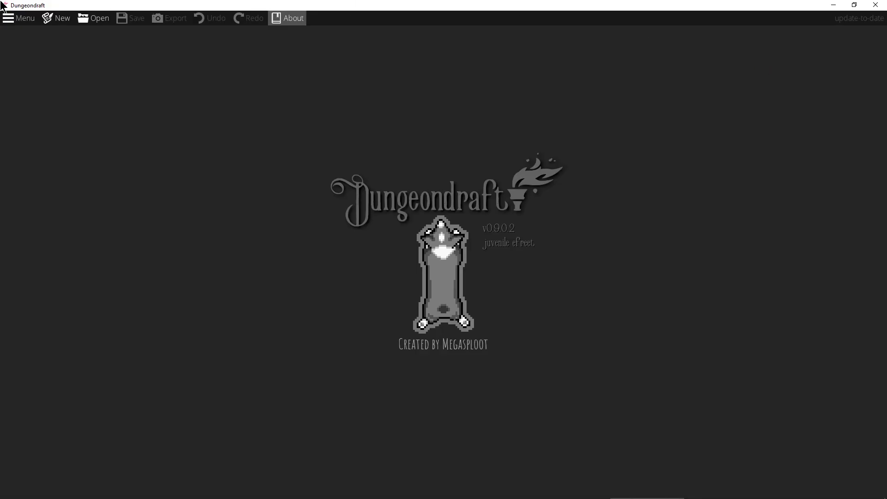
Start a new map and set its size to 25 tiles wide by 25 tiles high.
click(27, 23)
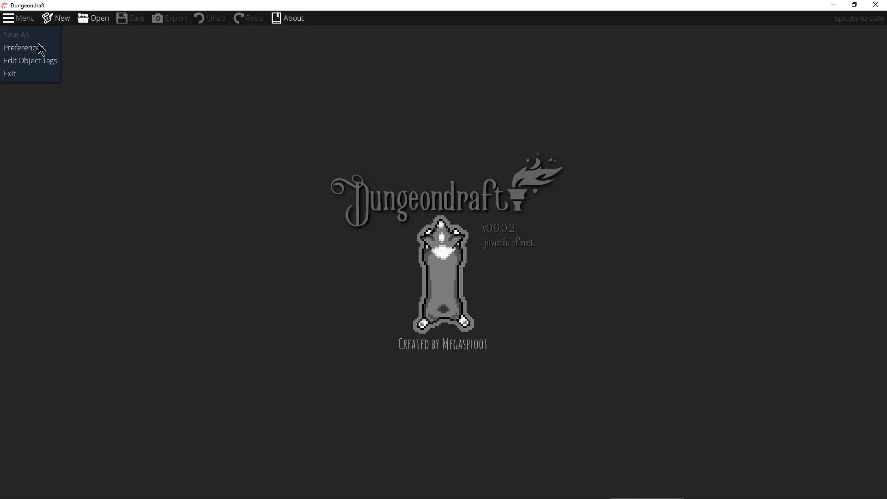
click(56, 19)
click(56, 20)
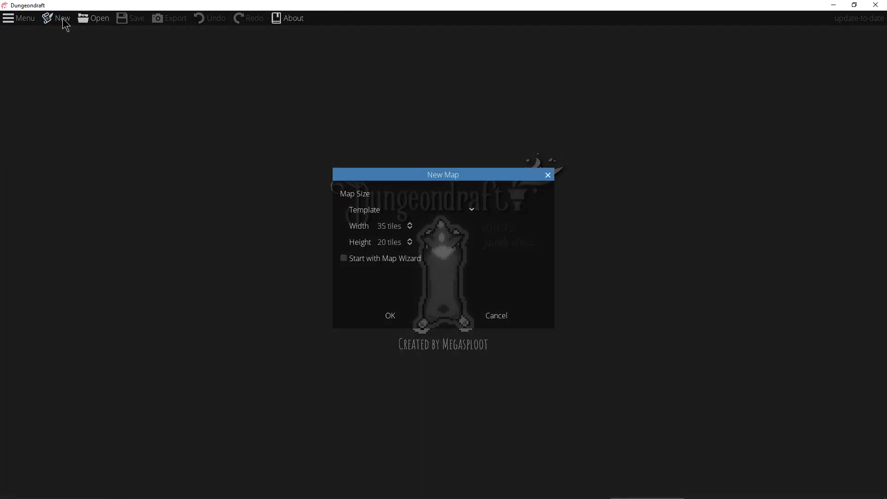
click(410, 228)
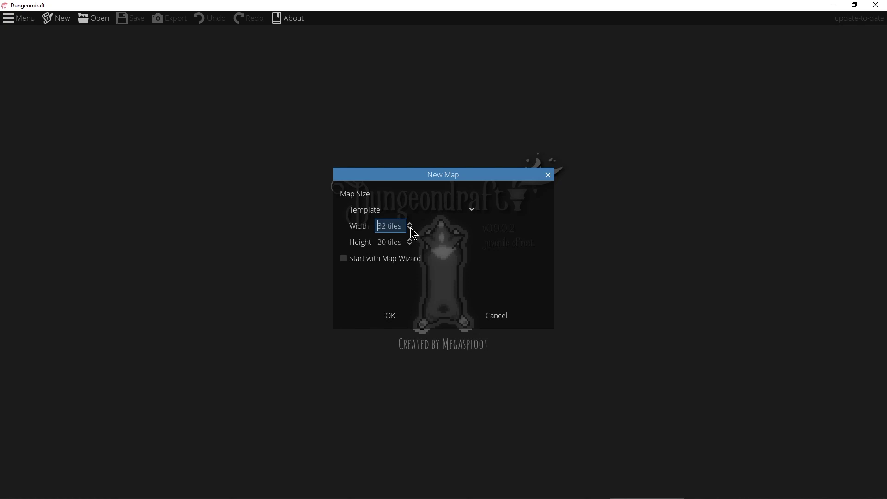
click(410, 228)
double_click(410, 240)
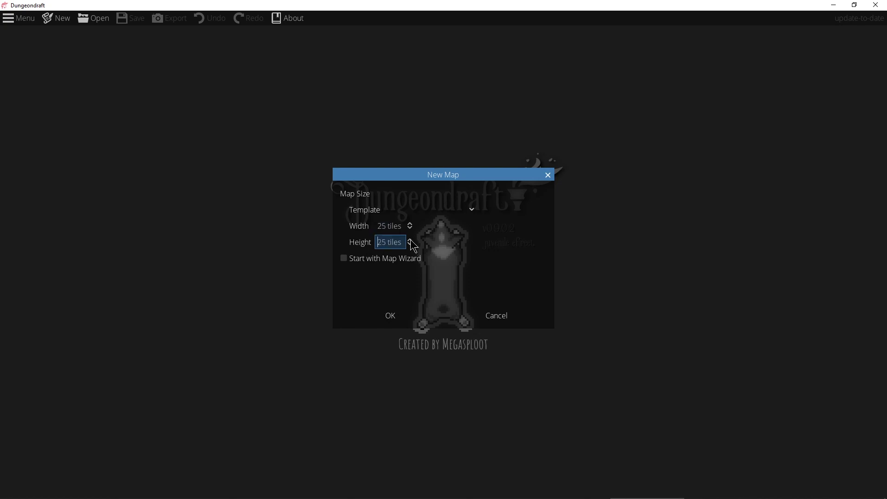
Check the available map size templates without choosing one, and enable Start with Map Wizard for the new map.
click(473, 215)
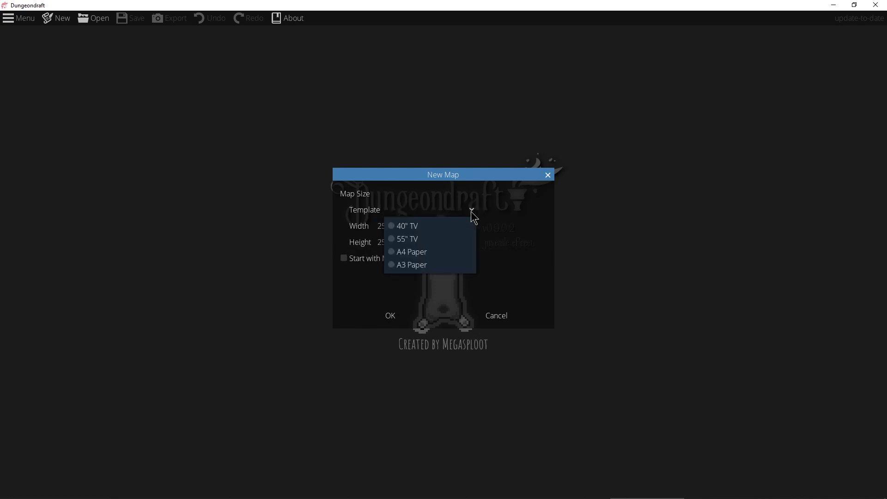
click(471, 211)
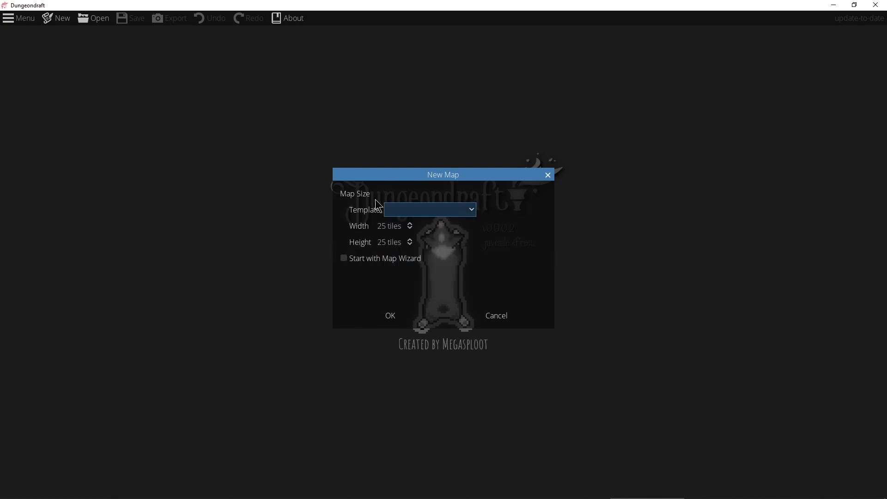
click(476, 210)
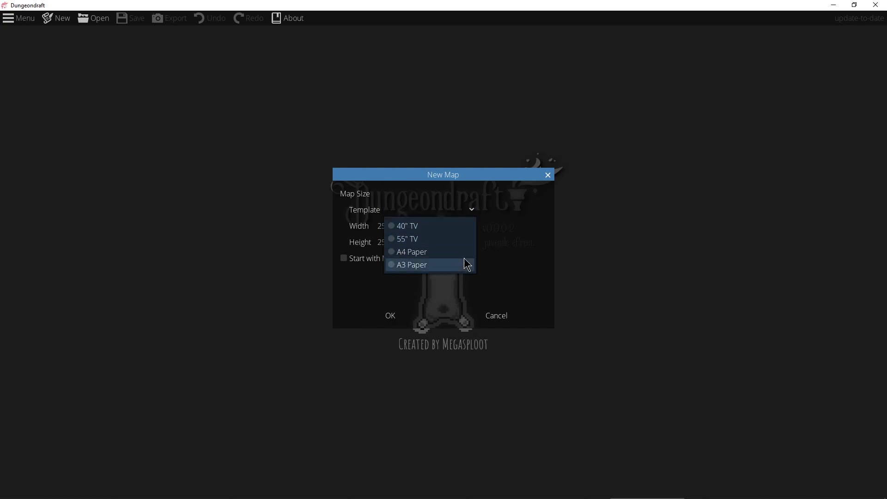
click(471, 207)
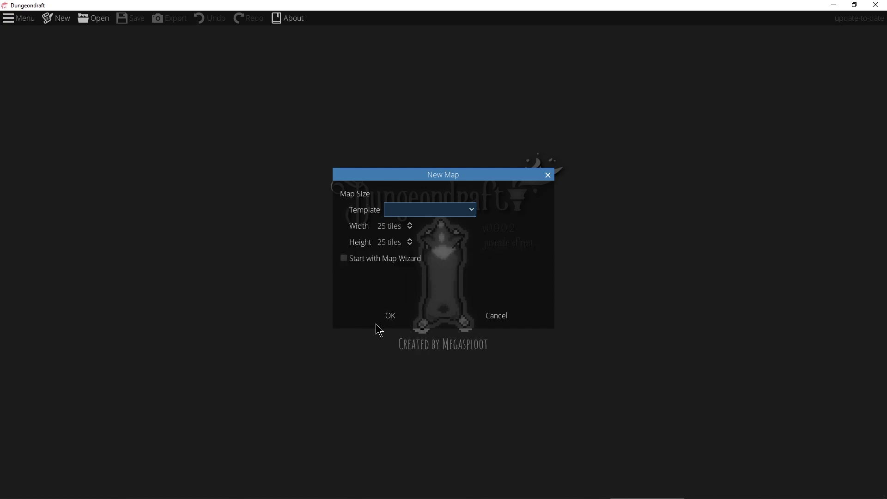
click(344, 257)
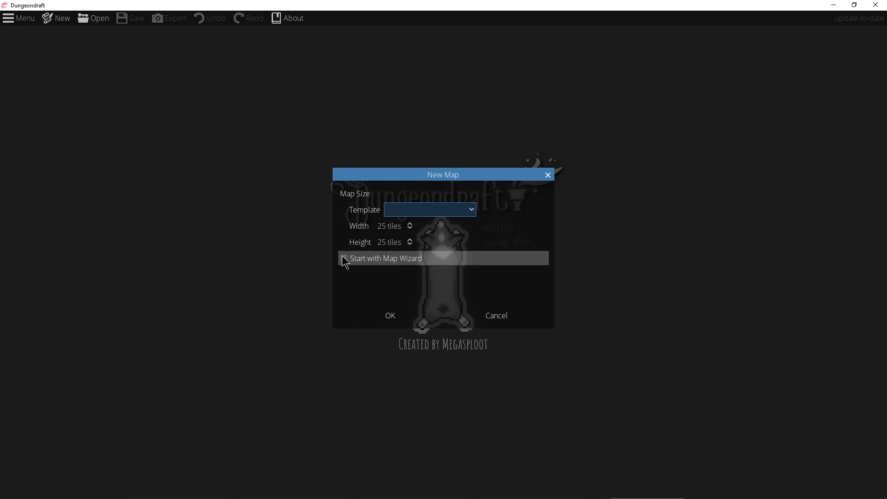
Create the map with the chosen settings, keep the dungeon boundary at 1, and choose the middle wall style in the second row.
click(390, 316)
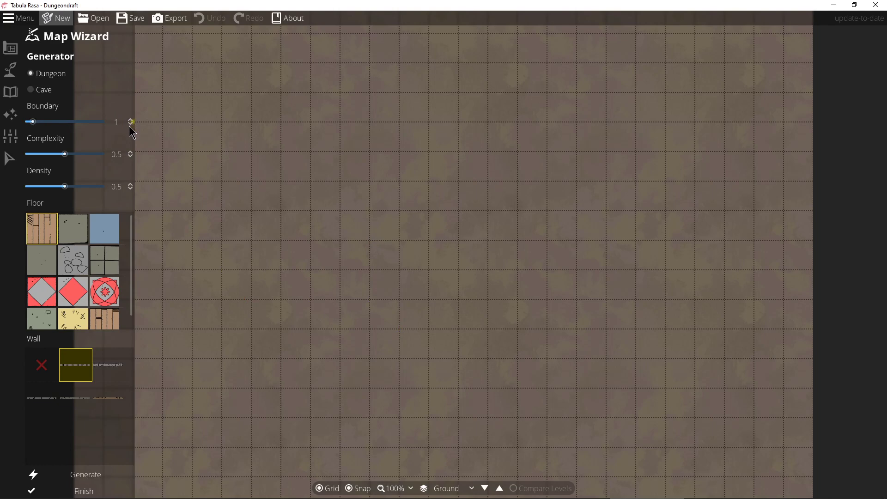
drag(34, 122, 88, 123)
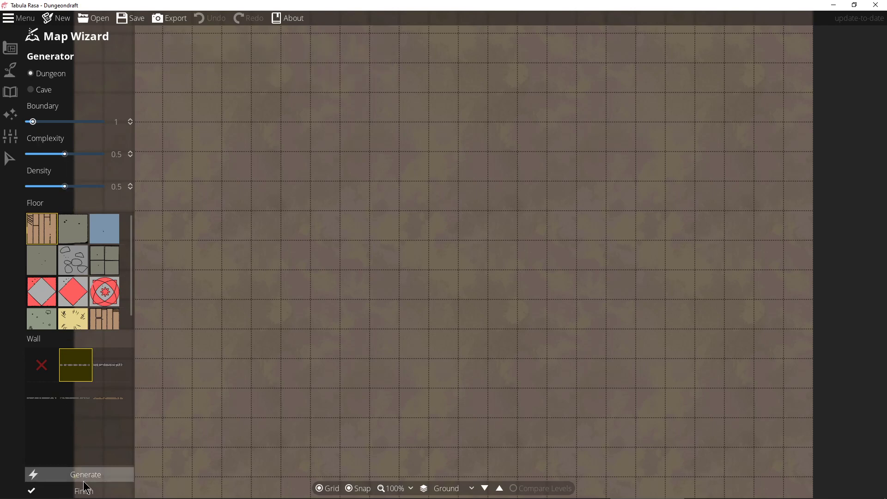
mouse_move(80, 367)
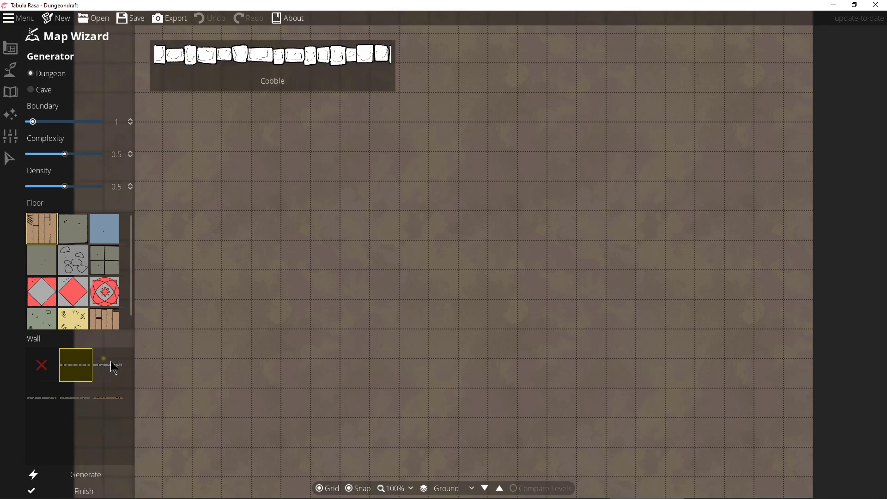
click(70, 397)
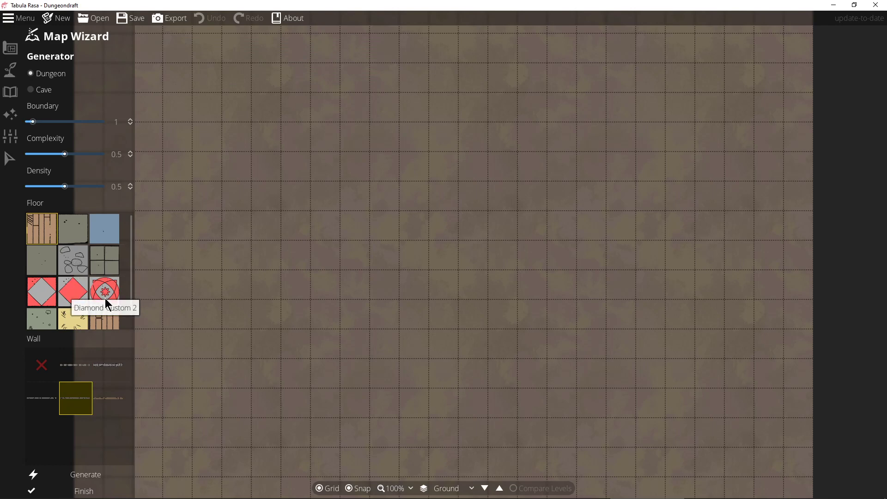
Choose the grey stone tile floor beside the wooden planks and generate a first dungeon layout.
scroll(85, 293, down, 1)
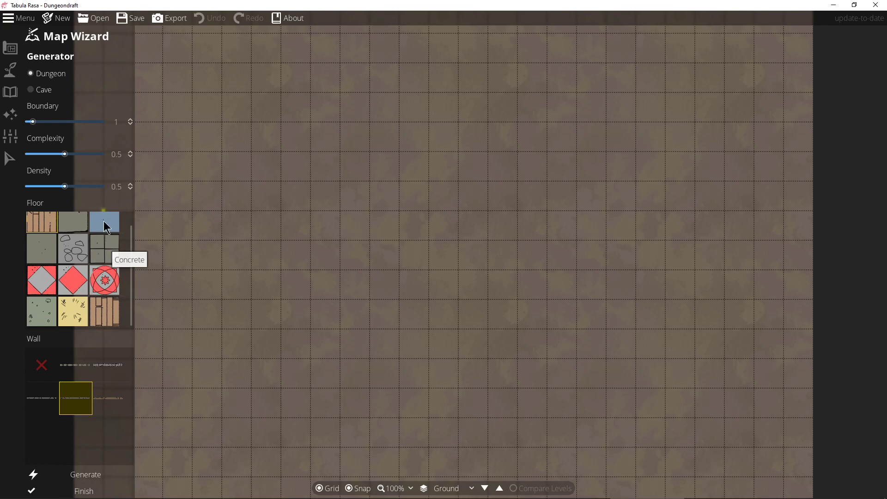
scroll(103, 223, up, 1)
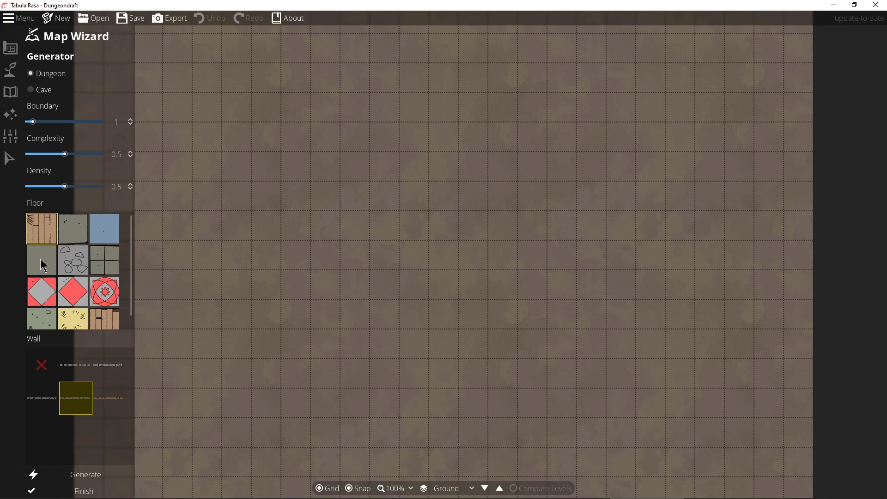
click(78, 229)
click(85, 476)
drag(279, 234, 420, 260)
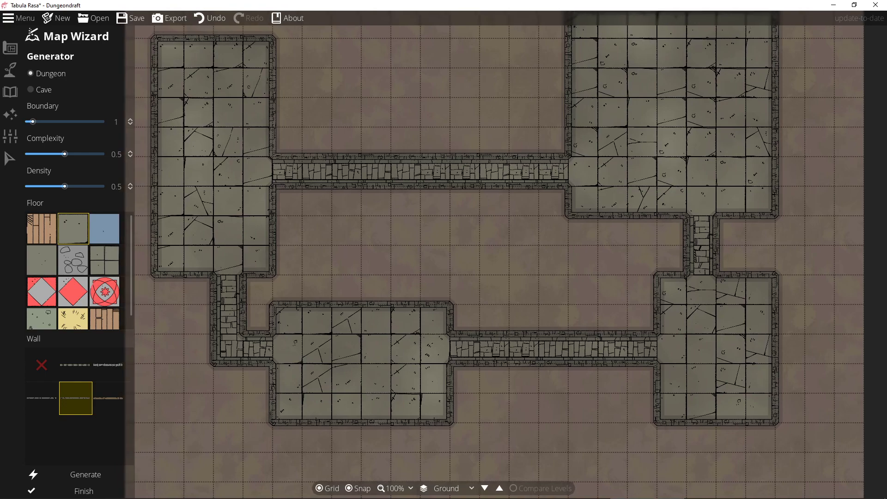
Generate two more dungeon layouts with the same settings and look over their rooms and corridors.
click(83, 474)
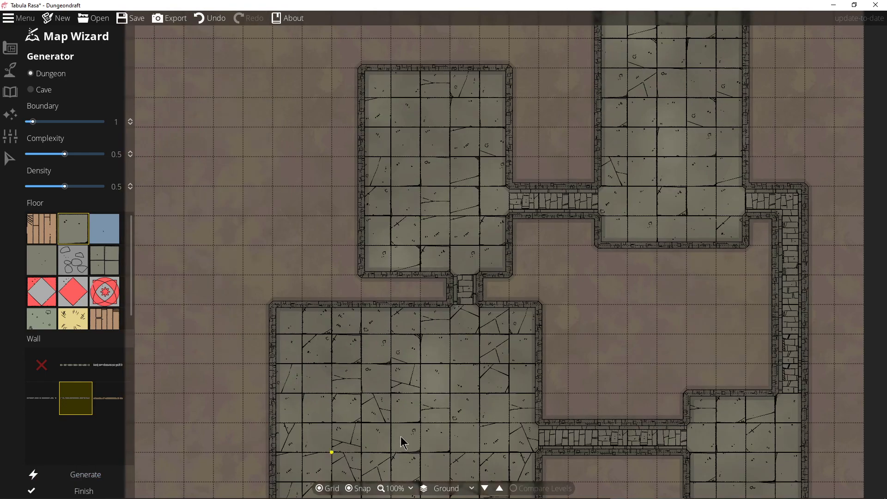
drag(501, 377, 485, 365)
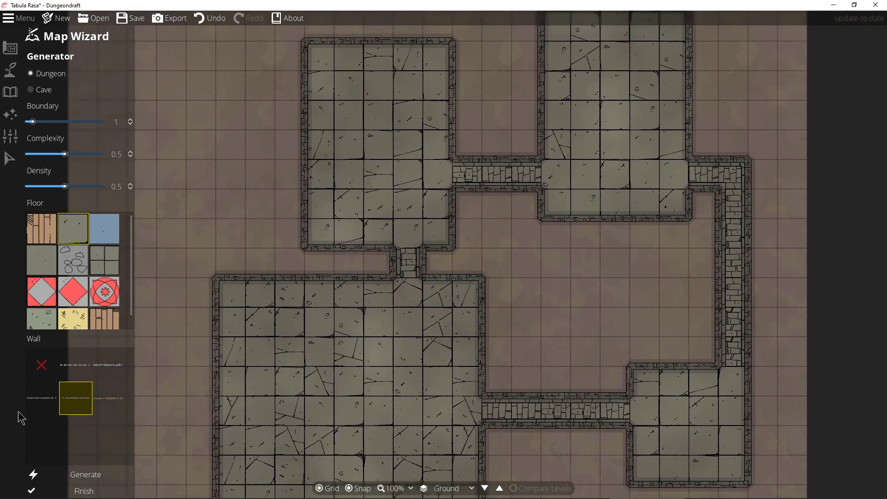
click(65, 473)
drag(452, 396, 500, 383)
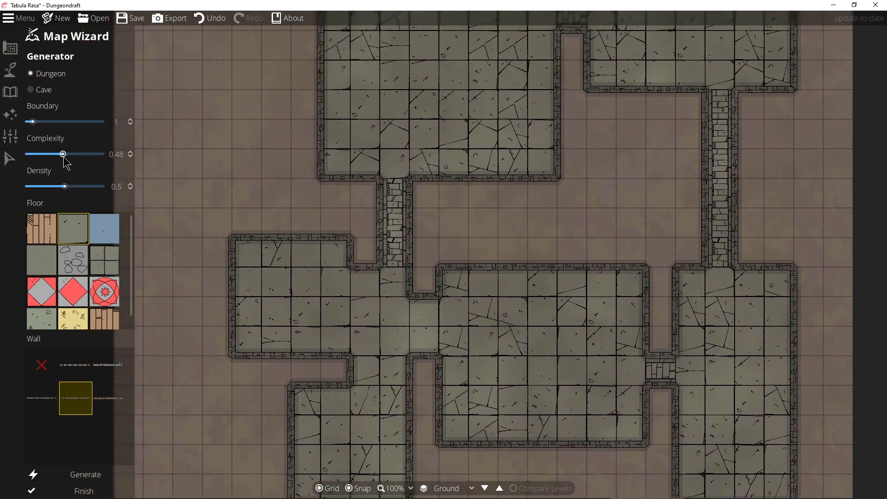
Set the dungeon complexity to 0.3 and generate a new layout.
drag(61, 158, 50, 157)
click(85, 475)
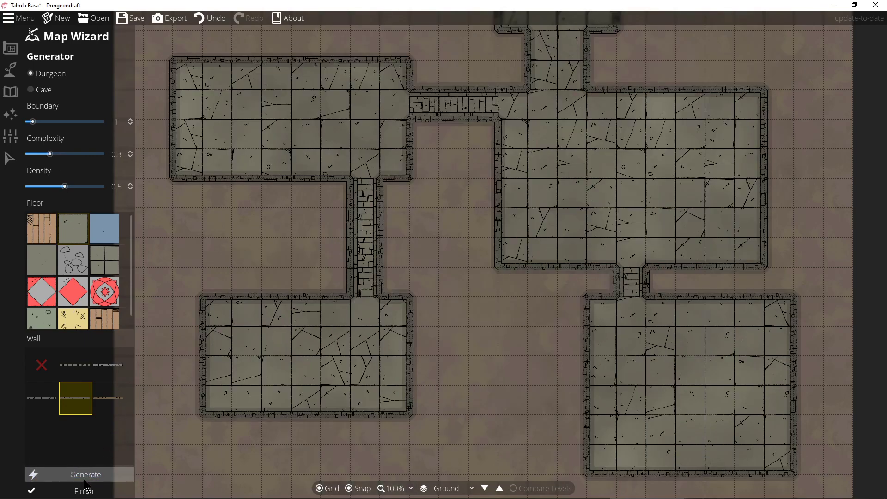
drag(469, 262, 522, 245)
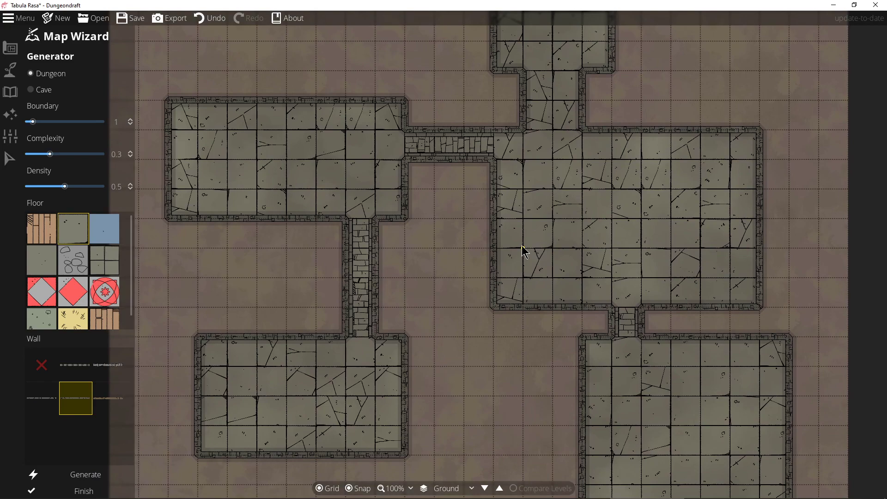
Regenerate the dungeon twice more at the reduced complexity and inspect the last layout's rooms.
click(71, 477)
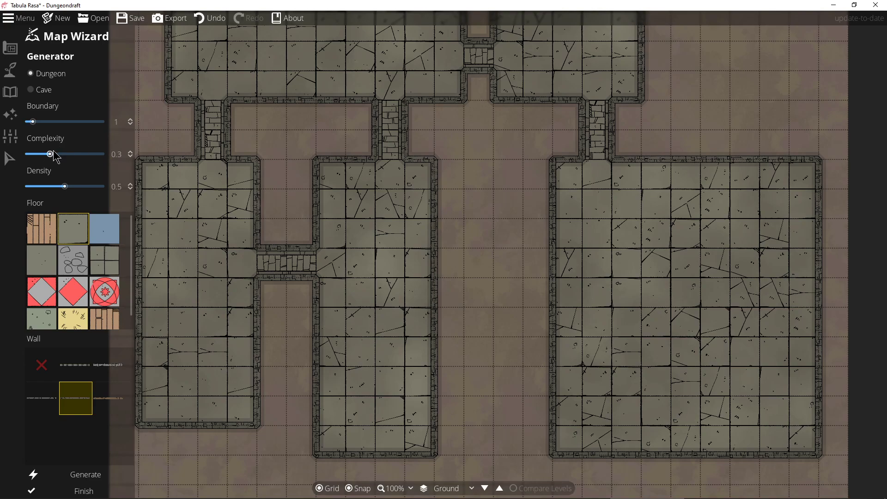
drag(537, 271, 591, 291)
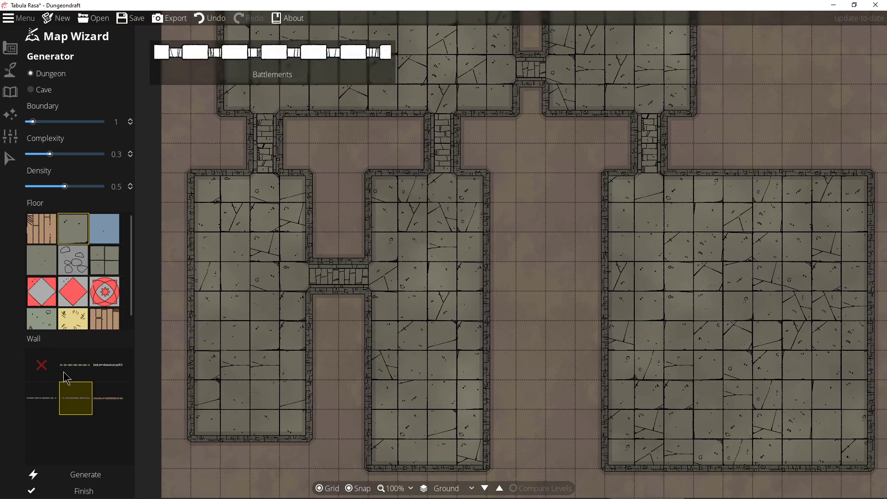
click(101, 483)
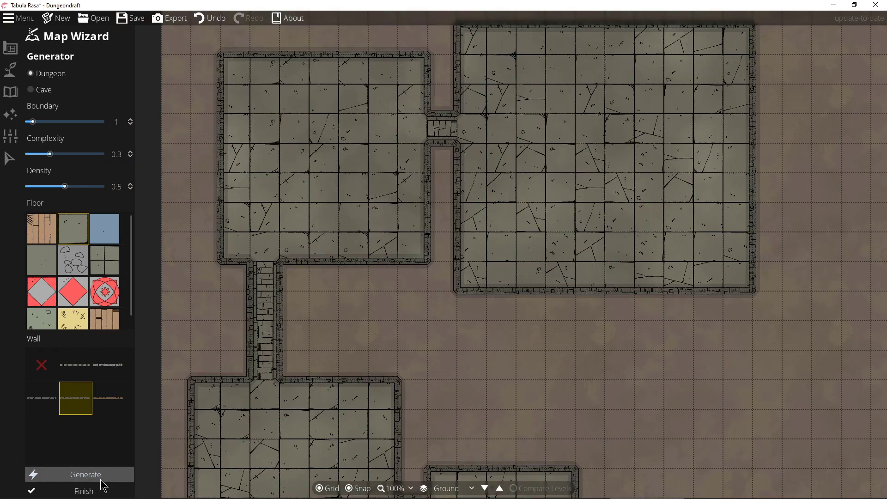
drag(515, 373, 462, 162)
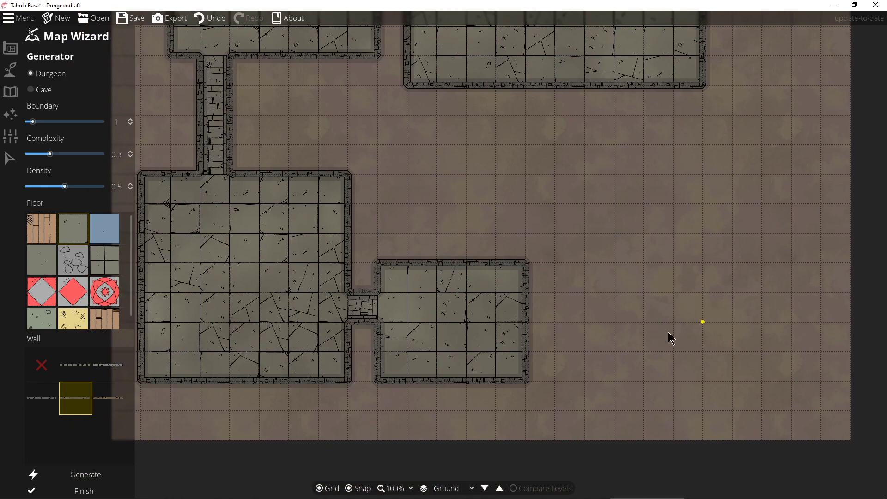
drag(535, 301, 569, 357)
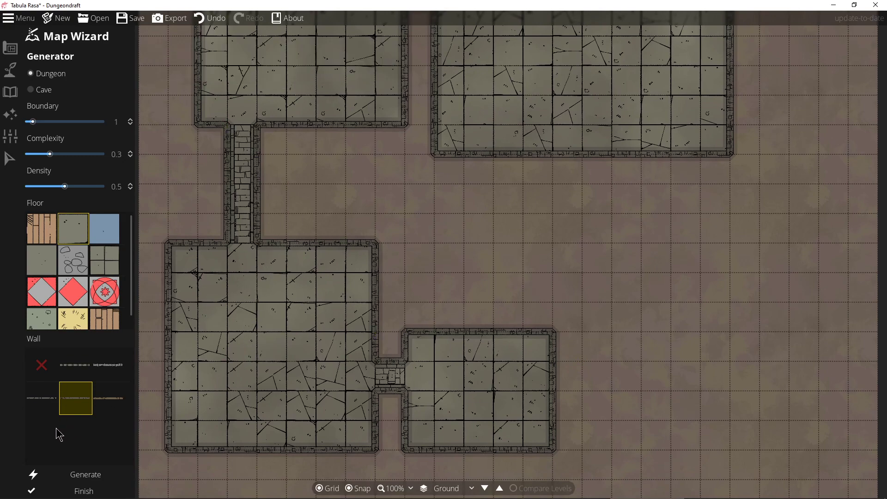
Try Cave Floor, switch back to the grey stone tile floor, and finish the Map Wizard.
click(47, 264)
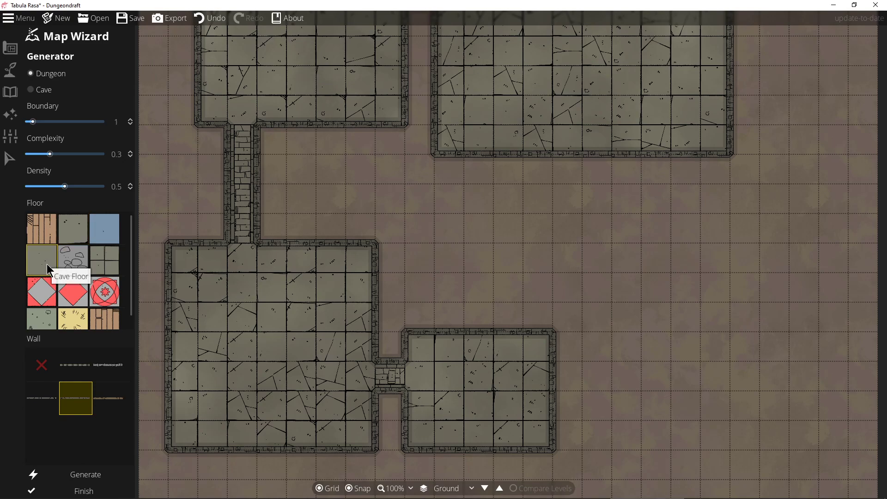
click(73, 228)
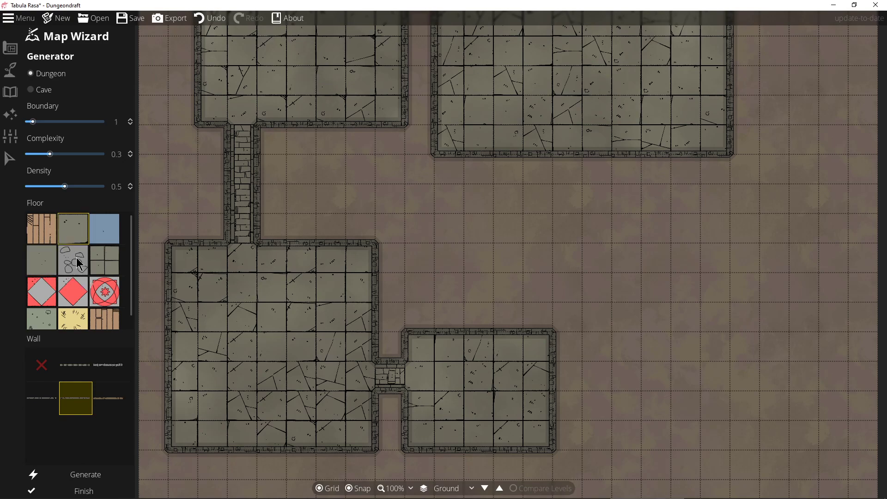
click(86, 491)
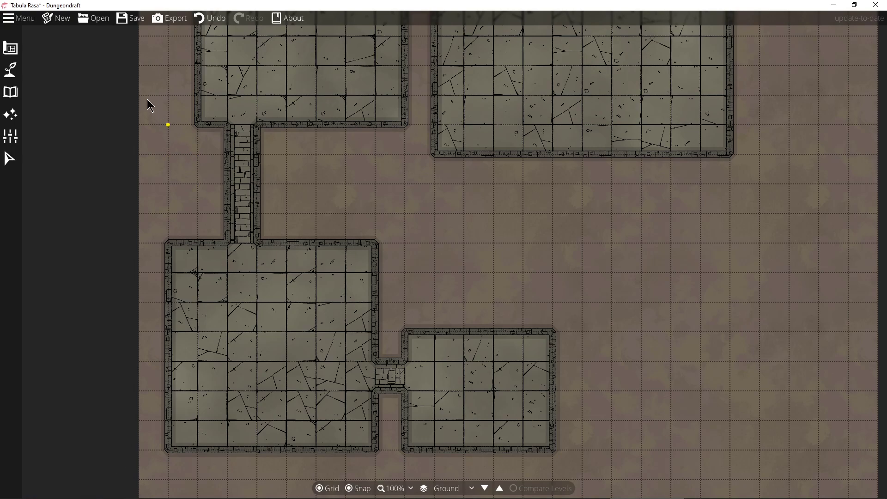
drag(131, 202, 195, 319)
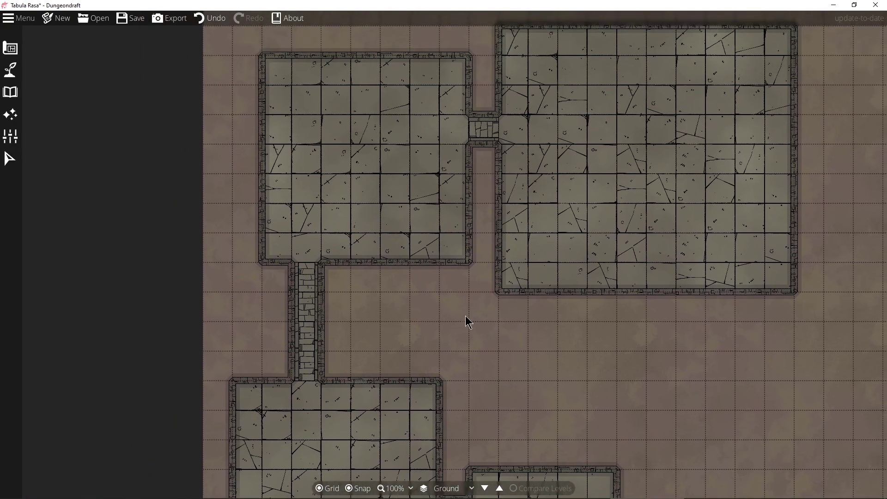
drag(606, 289, 415, 286)
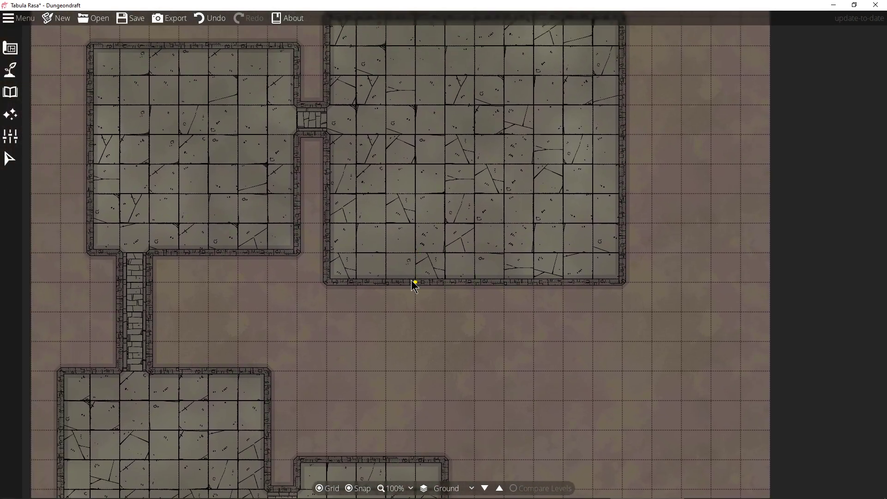
scroll(401, 288, down, 3)
scroll(401, 289, up, 2)
scroll(402, 289, down, 1)
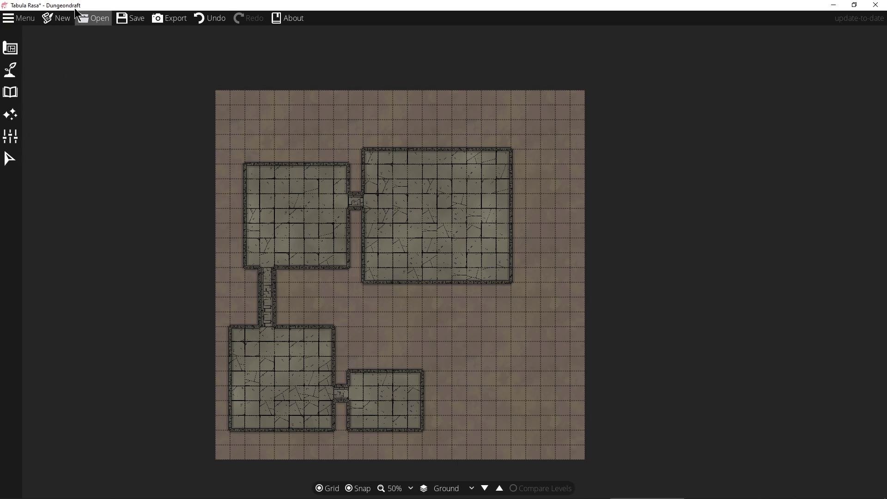
Look through the Design tools for floors, walls and portals, and through the Terrain tools including the Path Tool's options.
click(13, 51)
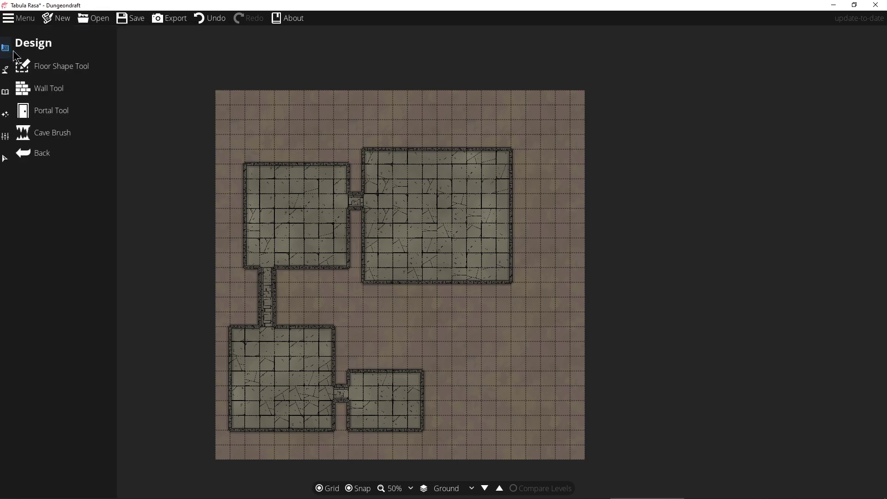
click(50, 74)
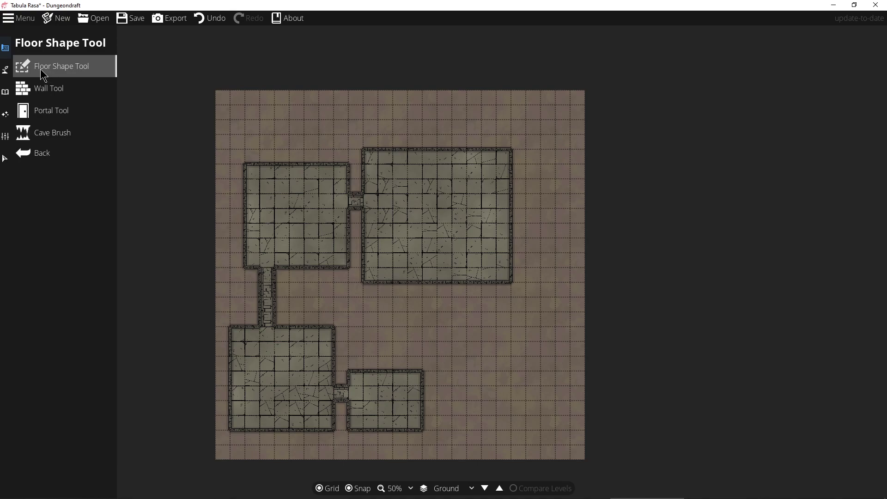
click(38, 92)
click(52, 116)
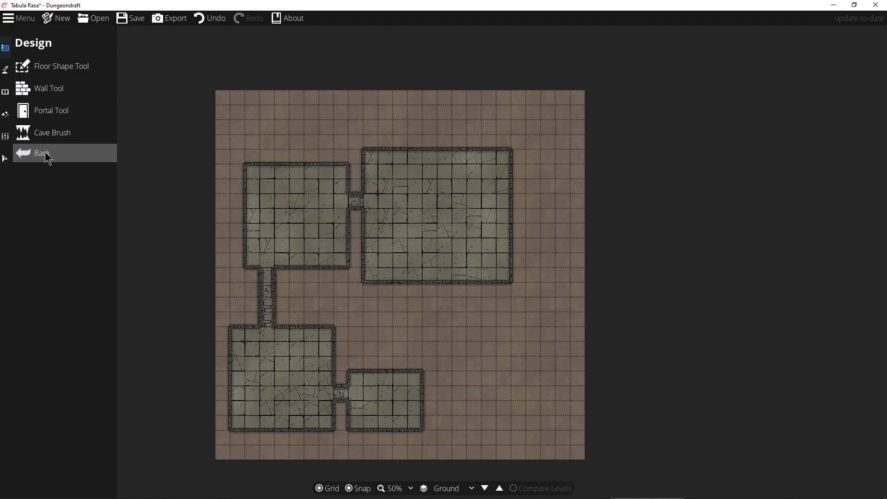
click(7, 72)
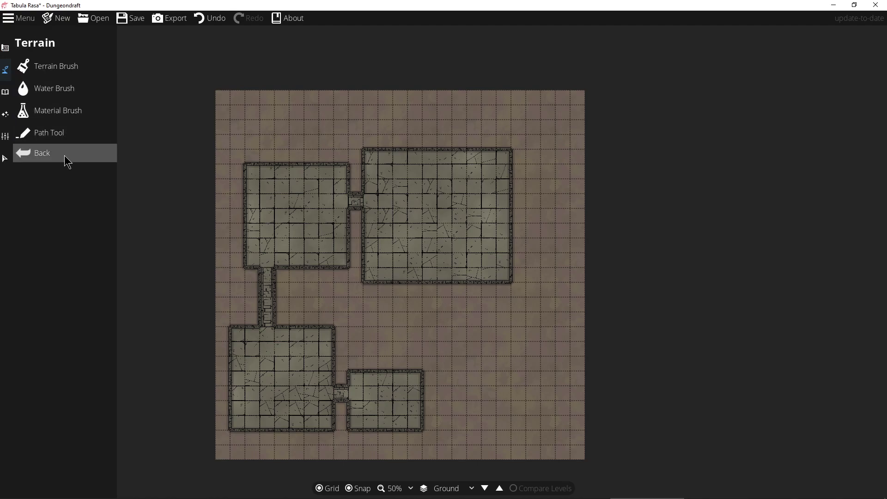
click(59, 133)
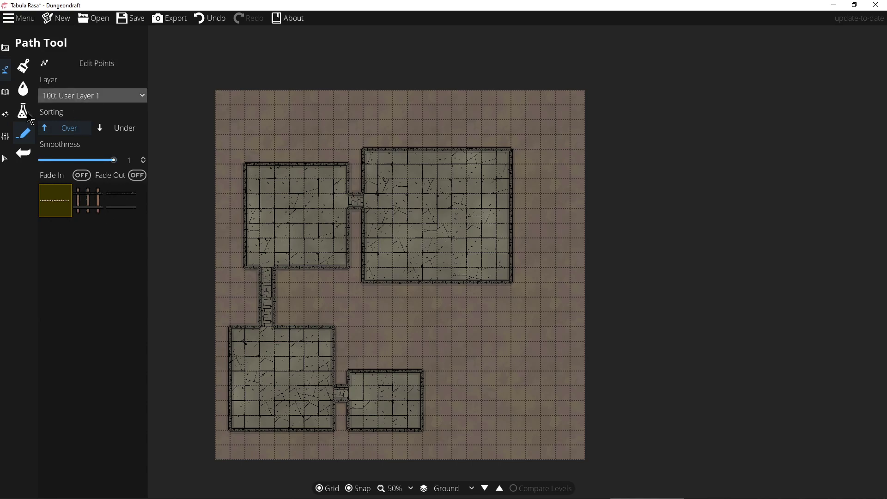
Examine the Object Tool and Scatter Tool settings along with the object library.
click(4, 95)
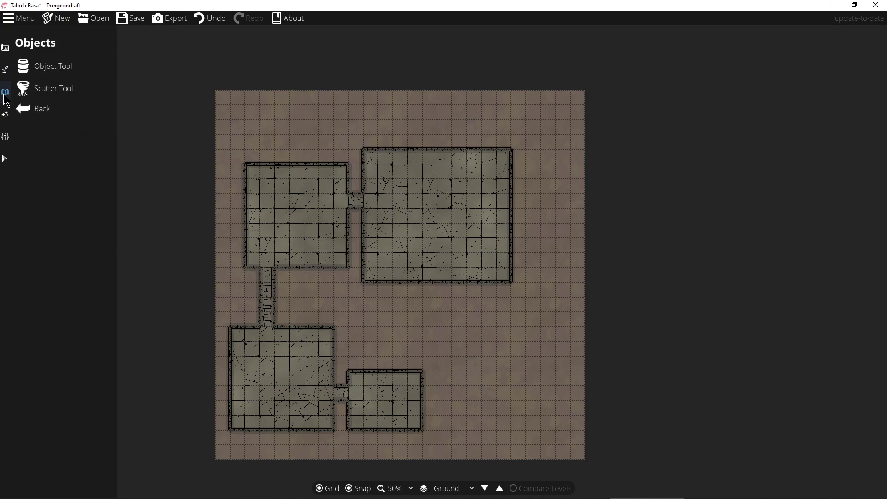
click(59, 69)
click(58, 90)
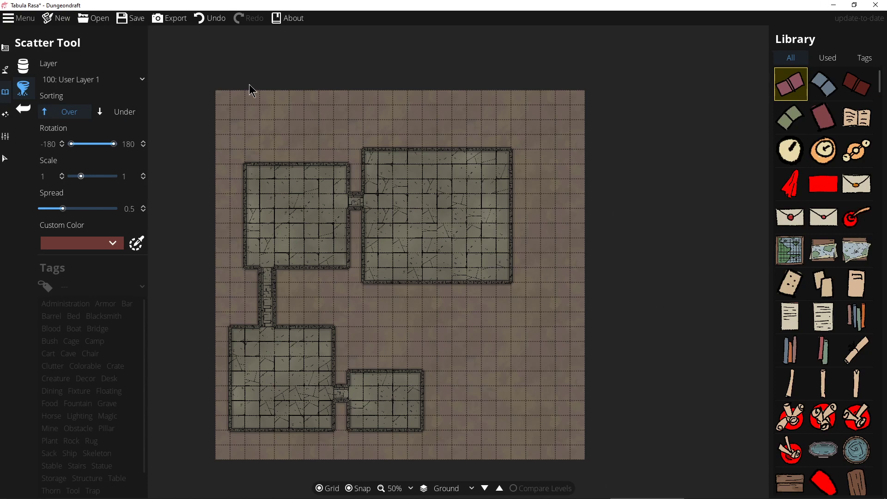
click(15, 58)
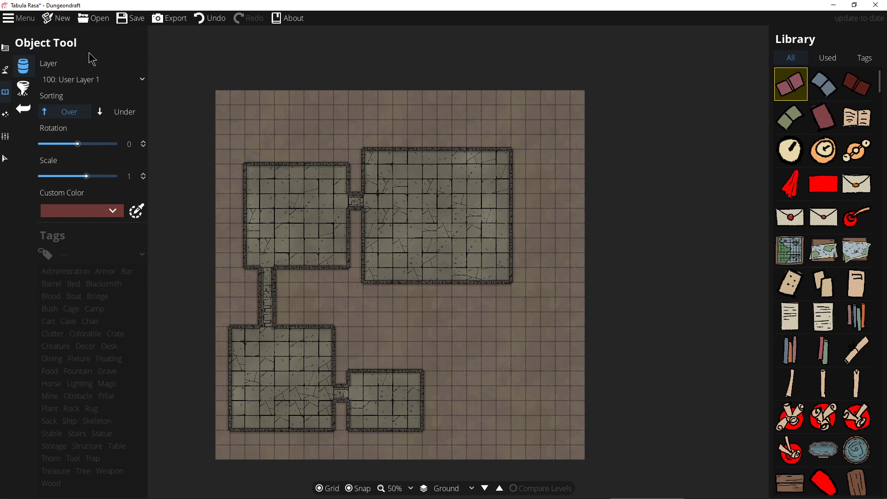
mouse_move(792, 254)
Check the Environment effect's ambient light option, and set the Light Tool's intensity to 3.
click(6, 121)
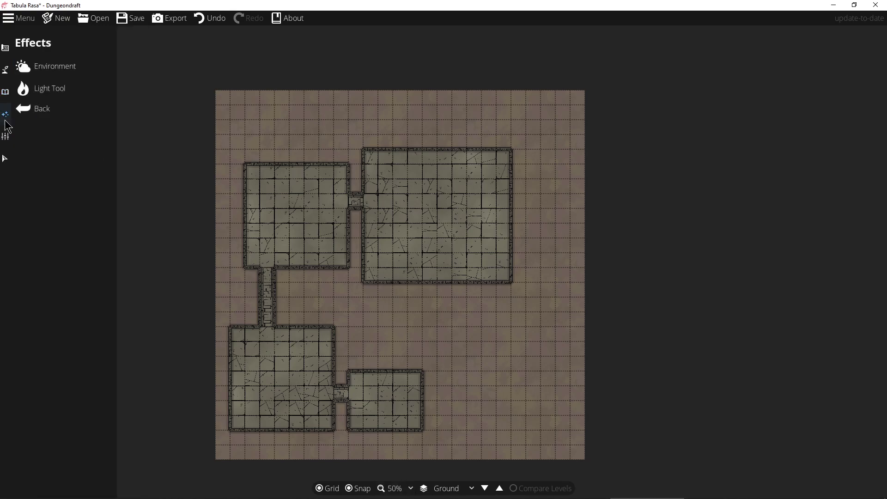
click(52, 70)
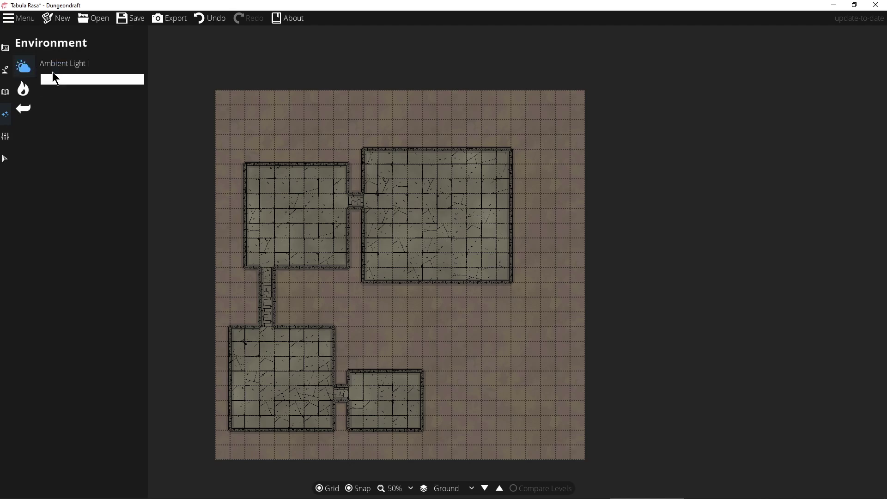
click(23, 88)
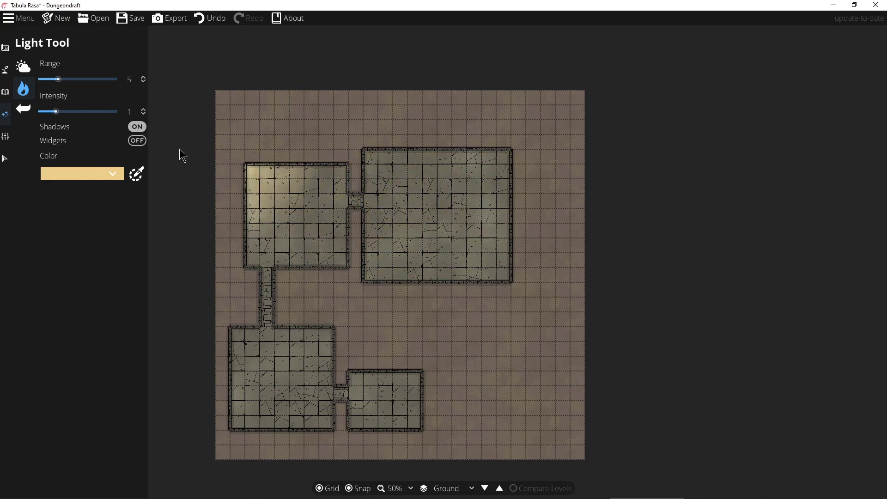
click(73, 111)
drag(85, 113, 130, 108)
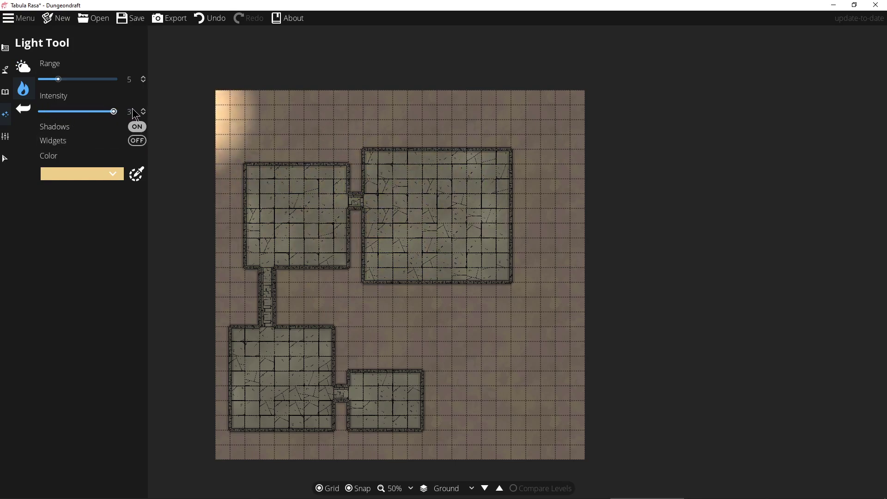
Set the Light Tool's range to 3.2, turn widgets on, and toggle shadows off and back on.
drag(58, 79, 143, 89)
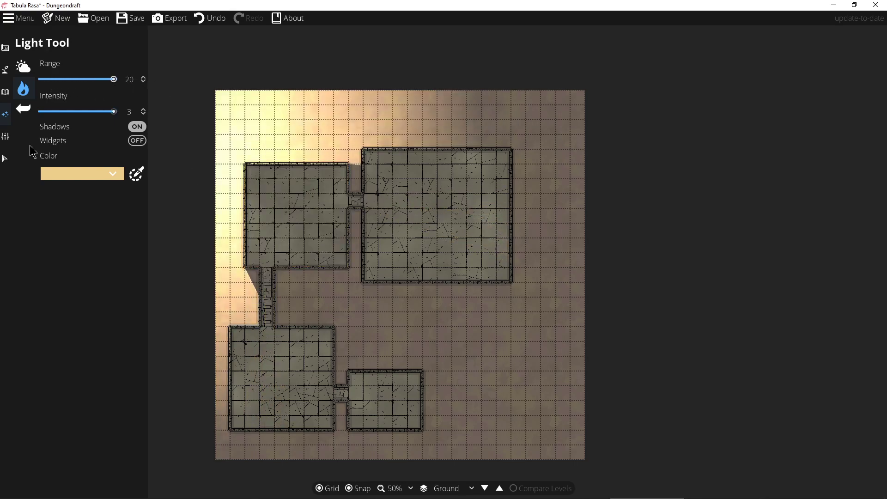
drag(113, 79, 53, 83)
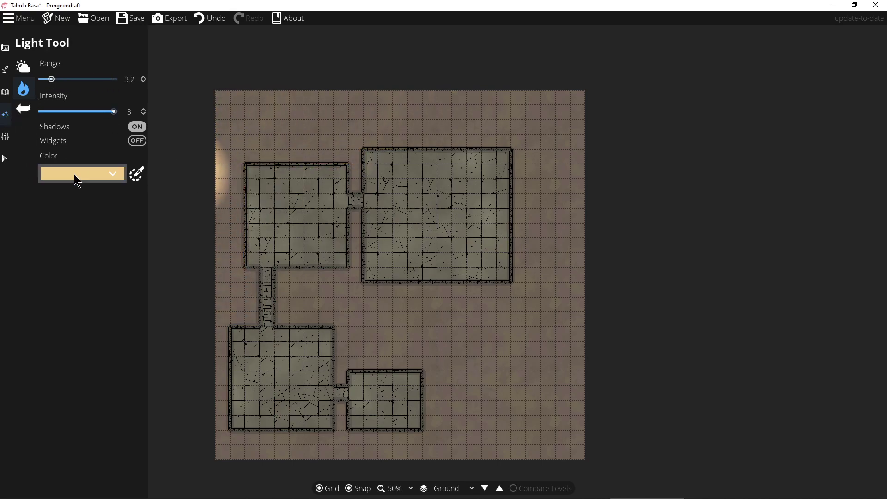
click(143, 142)
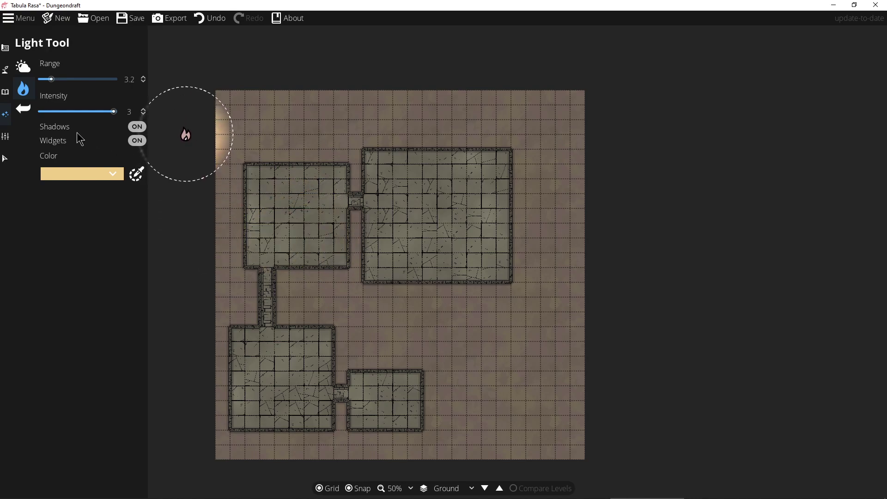
click(116, 126)
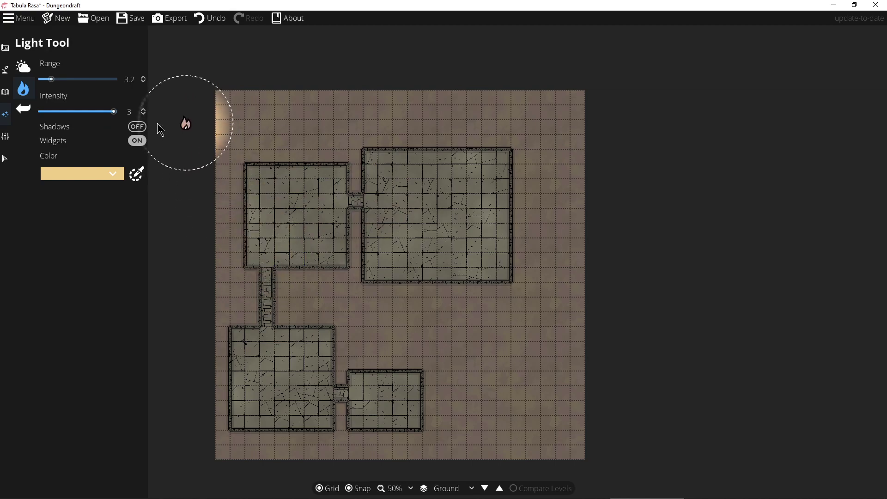
click(134, 126)
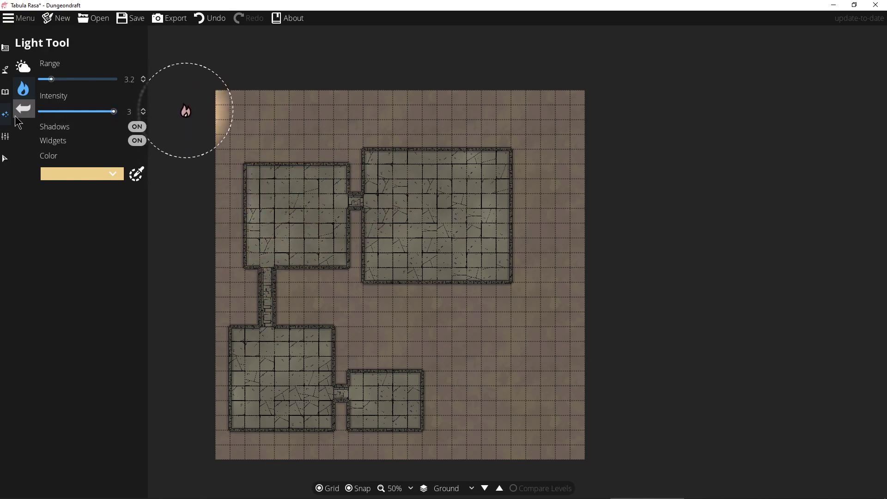
Look through the Map Settings, the Level Settings and the Select tool's options.
click(5, 143)
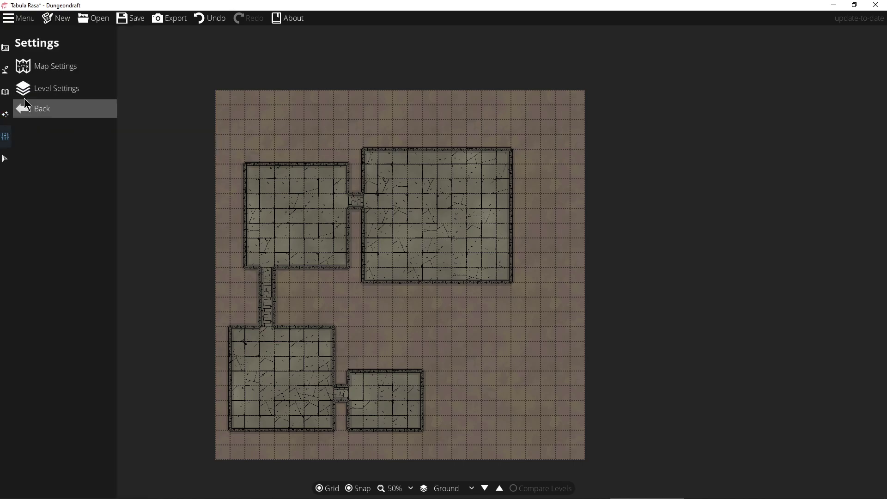
click(51, 67)
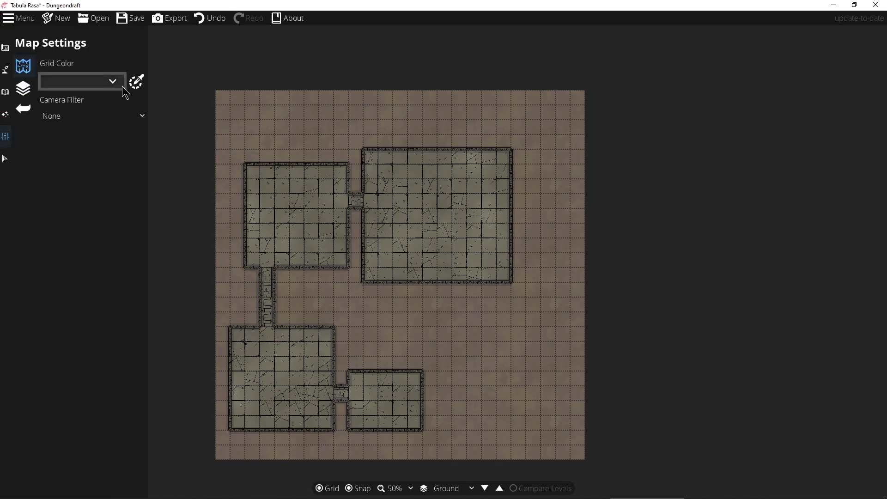
click(23, 88)
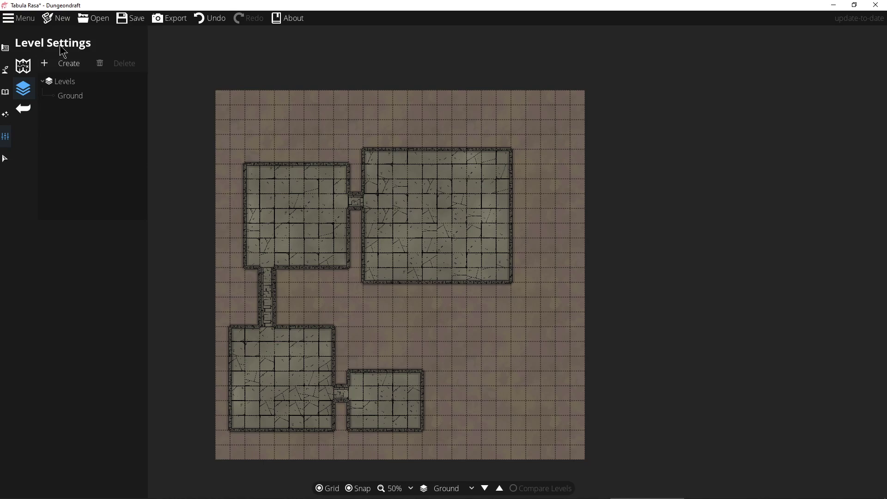
click(6, 159)
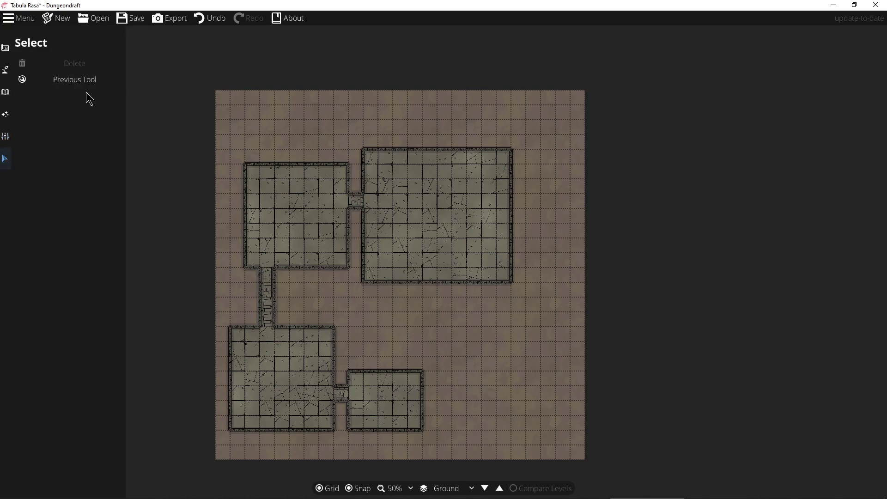
Draw a rectangular grey stone-floored corridor with Stone walls, about 11 by 2 tiles, from the small room to the map's east edge.
click(11, 49)
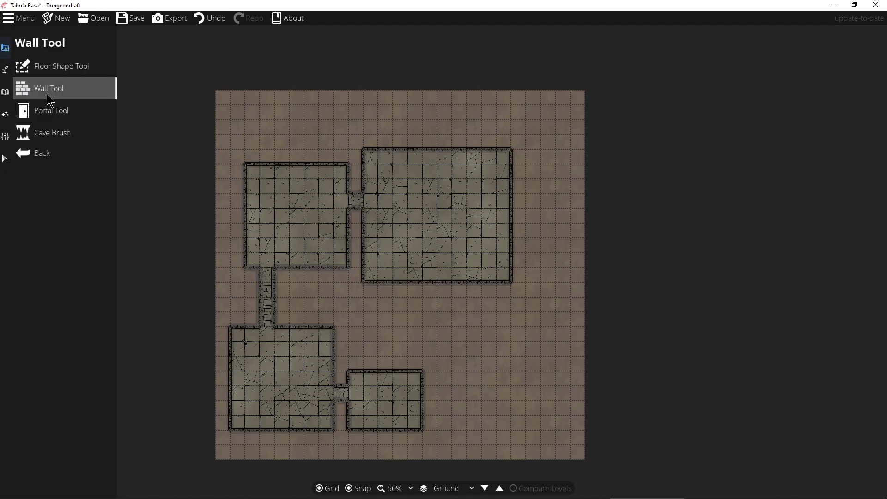
click(71, 67)
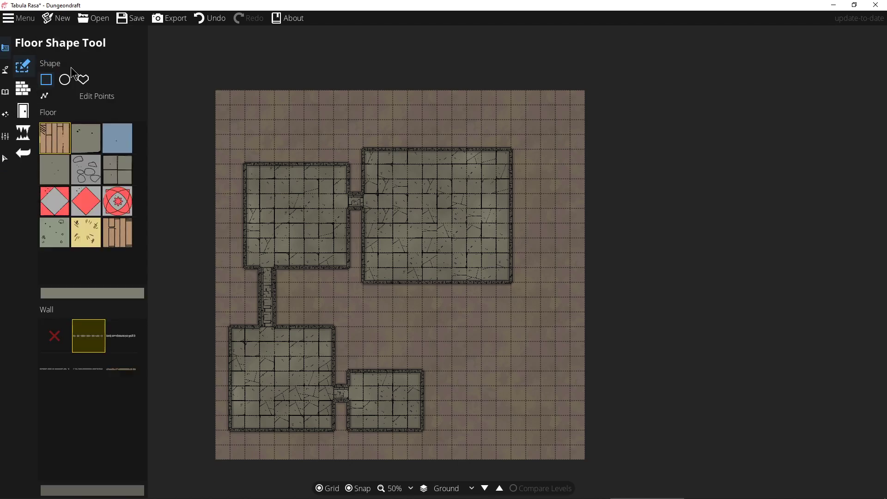
click(23, 90)
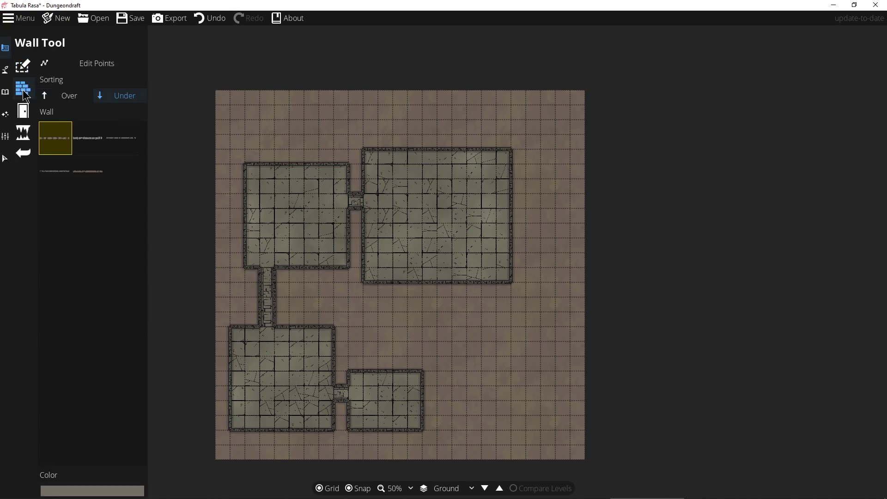
mouse_move(95, 144)
click(25, 70)
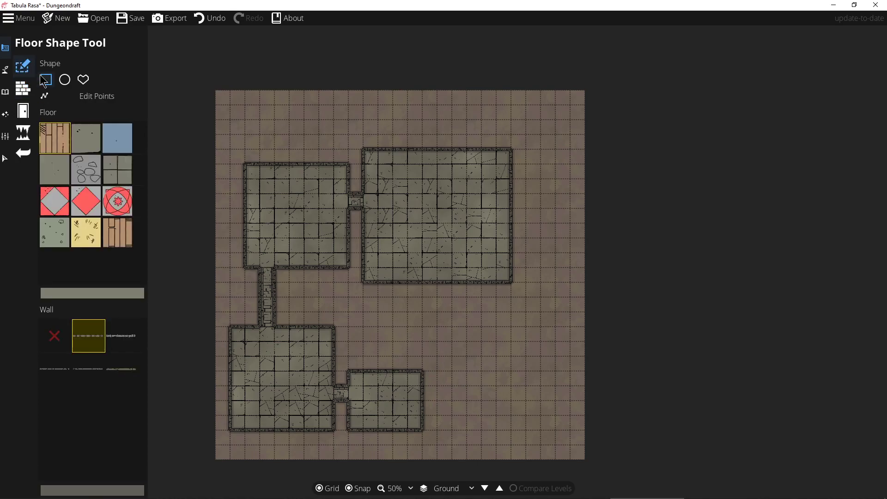
mouse_move(57, 368)
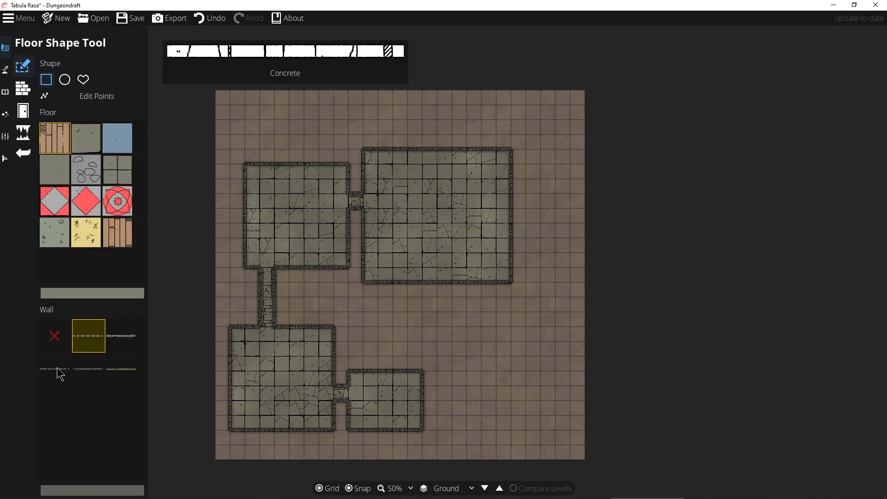
mouse_move(96, 368)
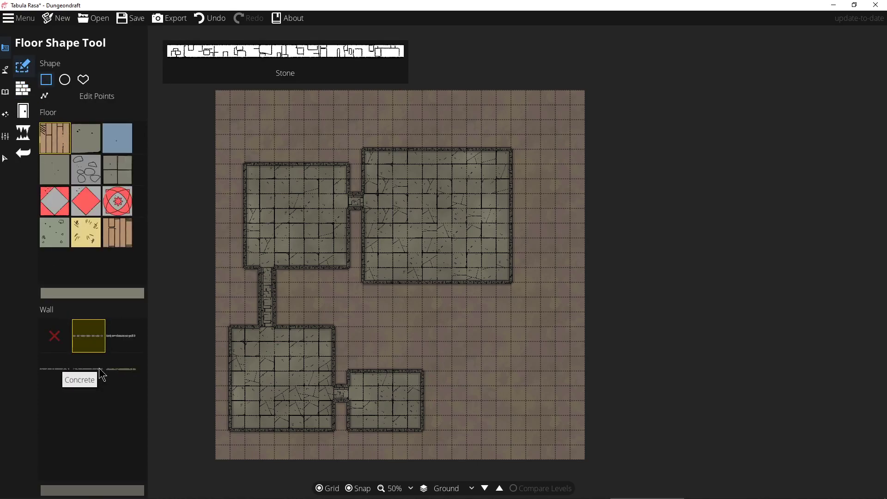
click(92, 368)
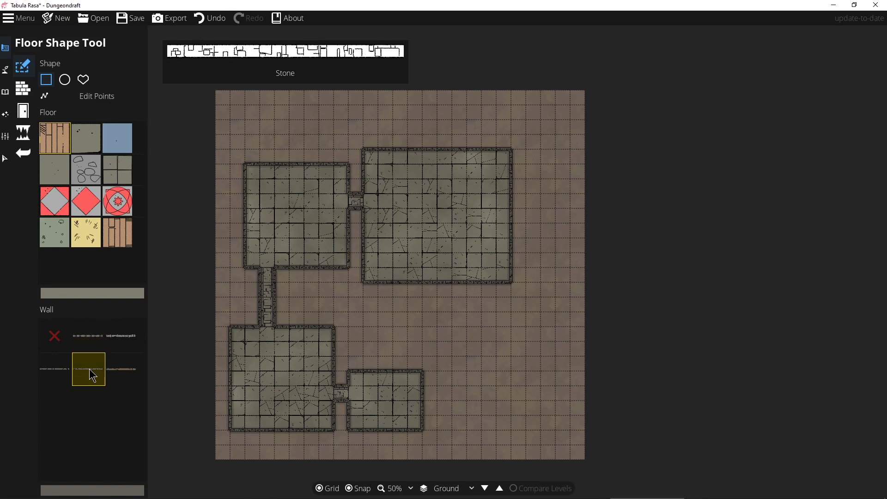
click(91, 141)
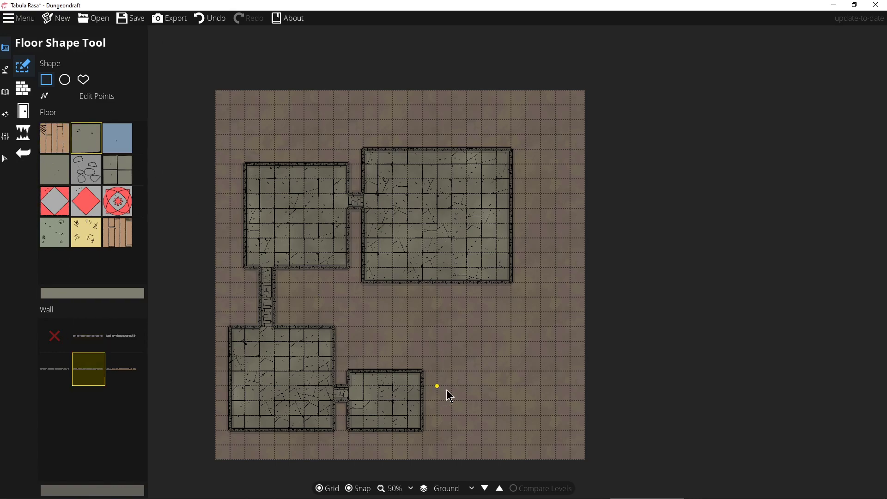
drag(425, 390, 594, 419)
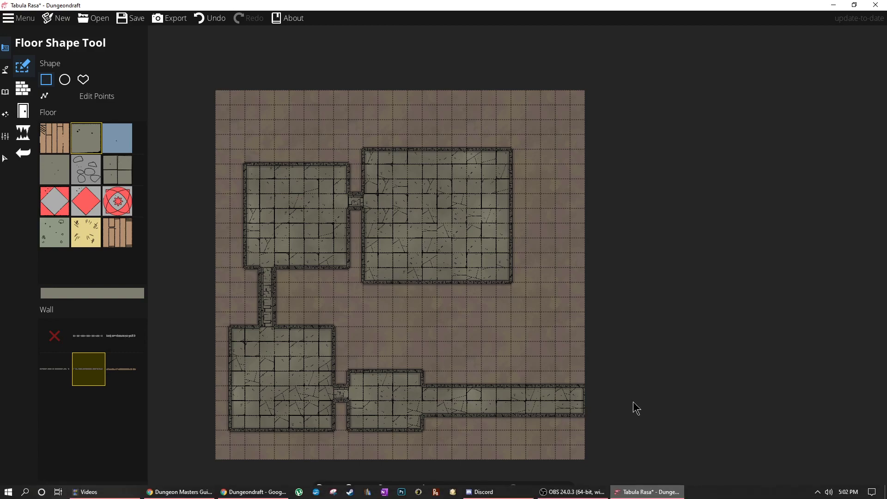
Place an anchored, light-blocking, stone-framed wooden door in the new corridor's end wall at the map's east edge.
click(24, 112)
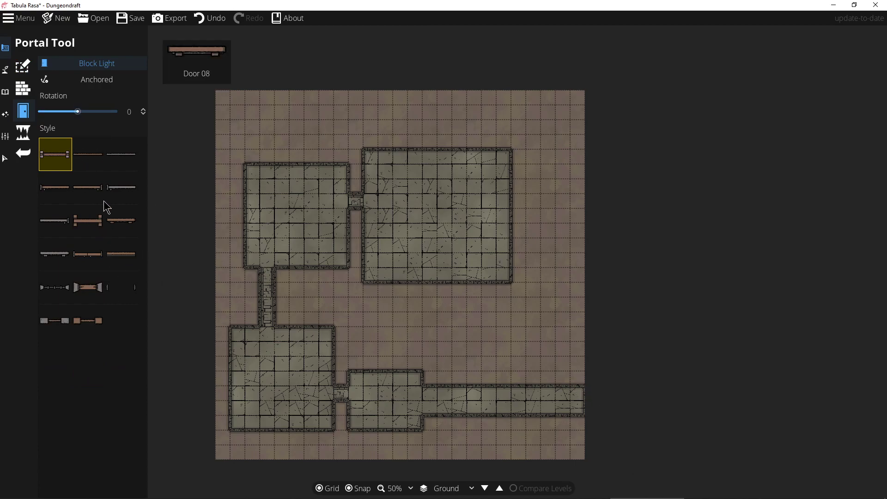
click(87, 80)
click(90, 83)
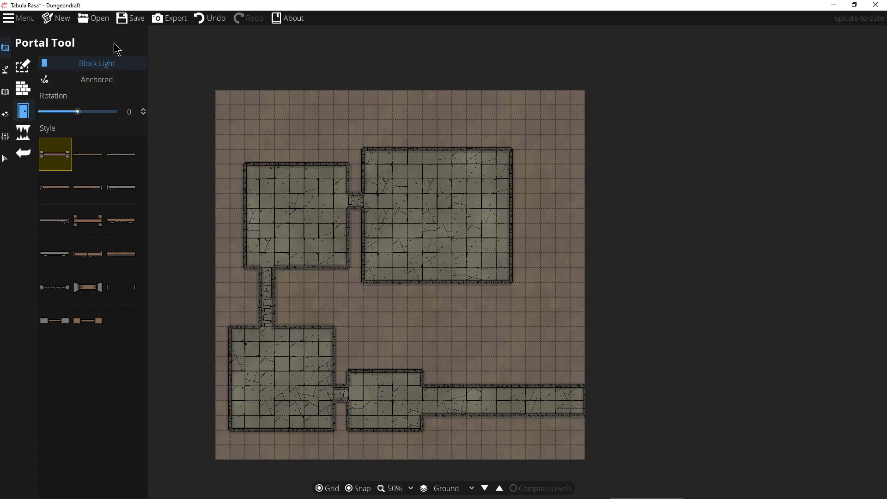
click(93, 225)
click(92, 288)
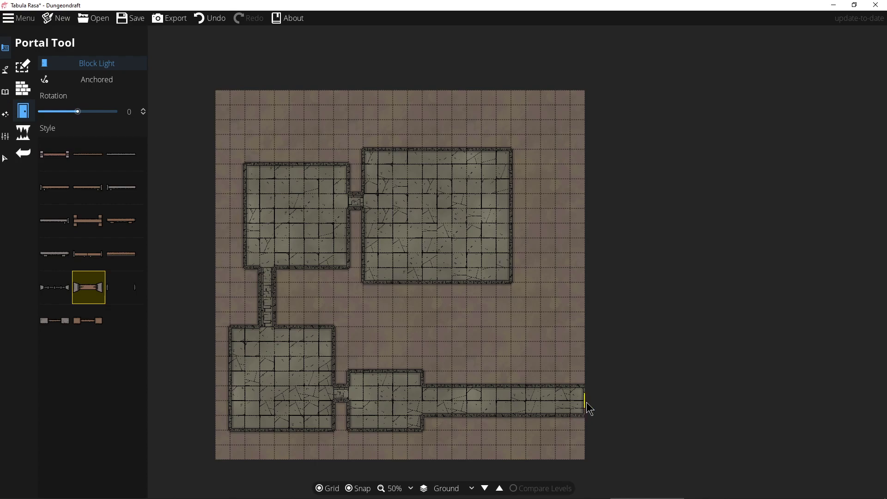
scroll(568, 424, up, 5)
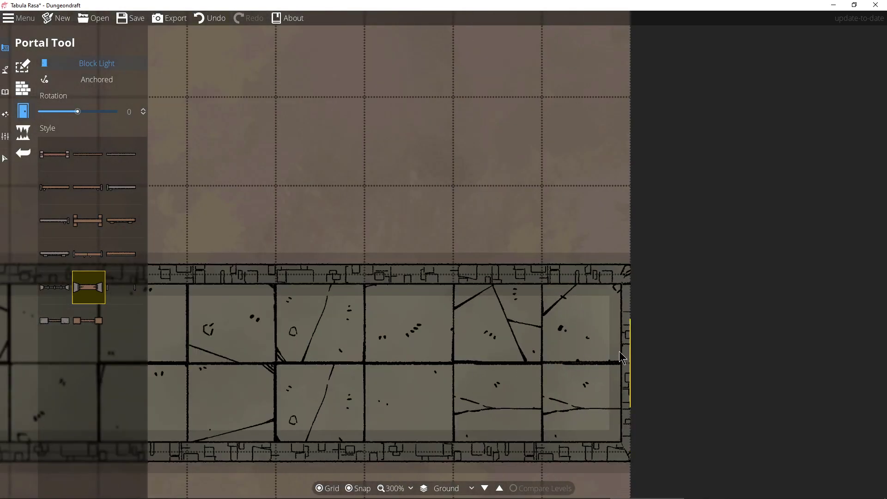
click(625, 362)
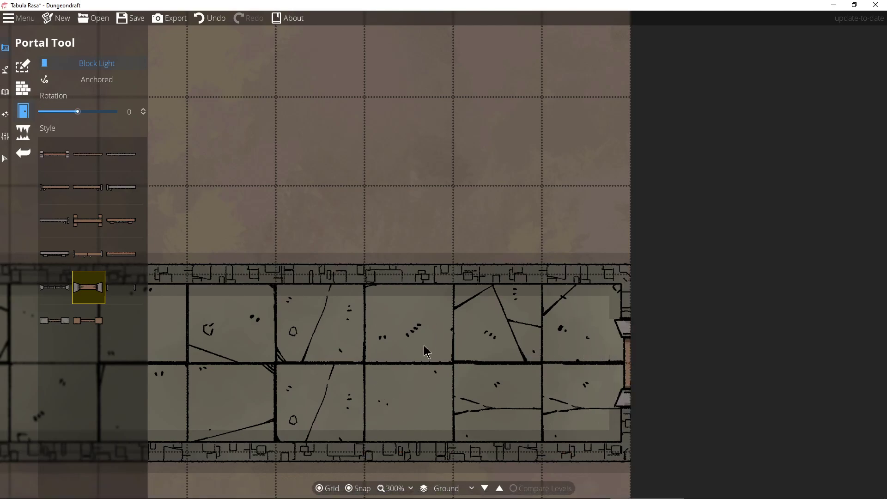
Place a freestanding door rotated 90 degrees where the short lower passage opens into the small room.
scroll(490, 313, down, 5)
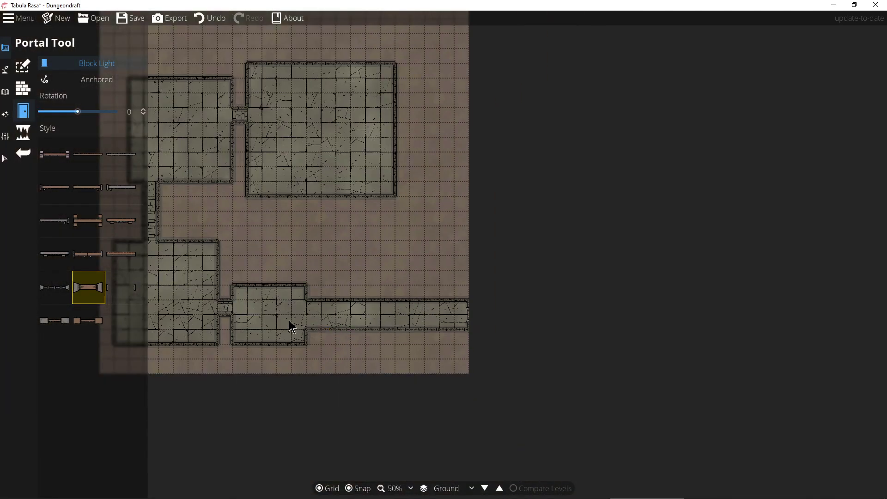
drag(249, 313, 449, 393)
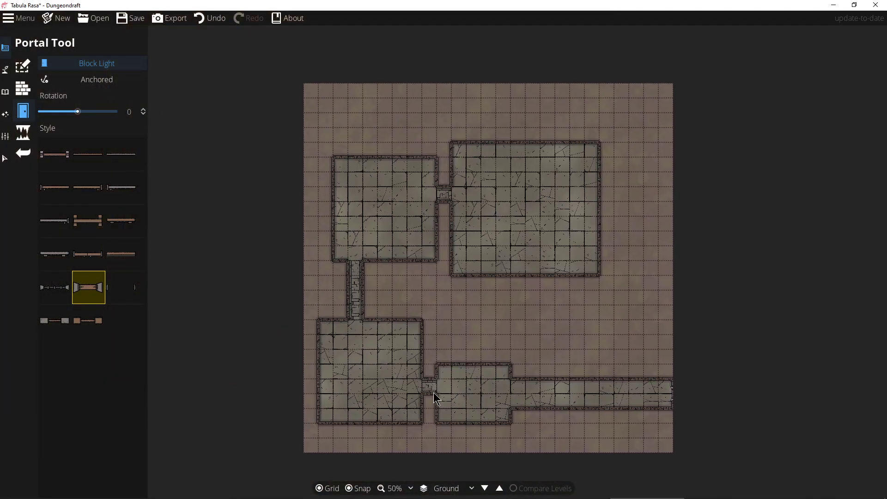
scroll(431, 400, up, 3)
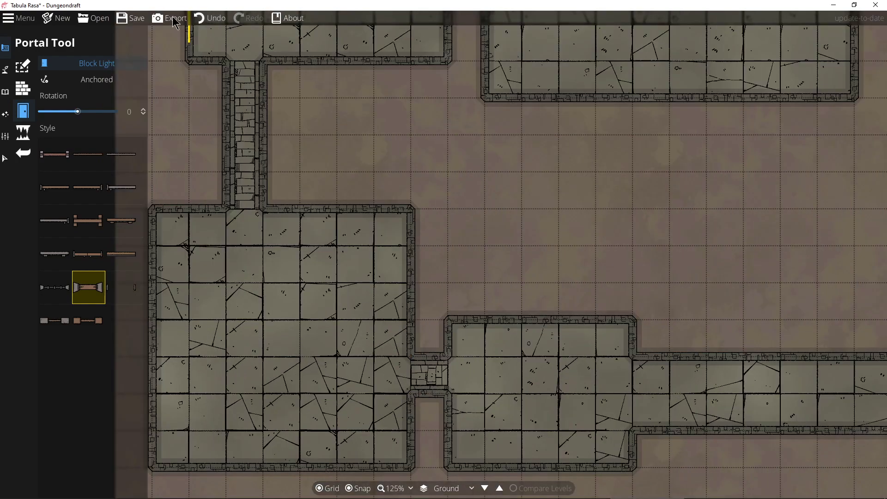
click(94, 82)
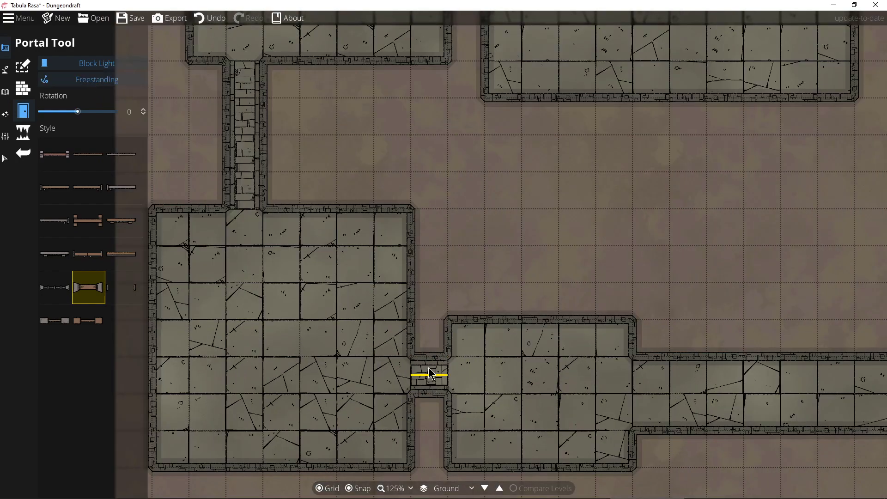
drag(80, 112, 98, 114)
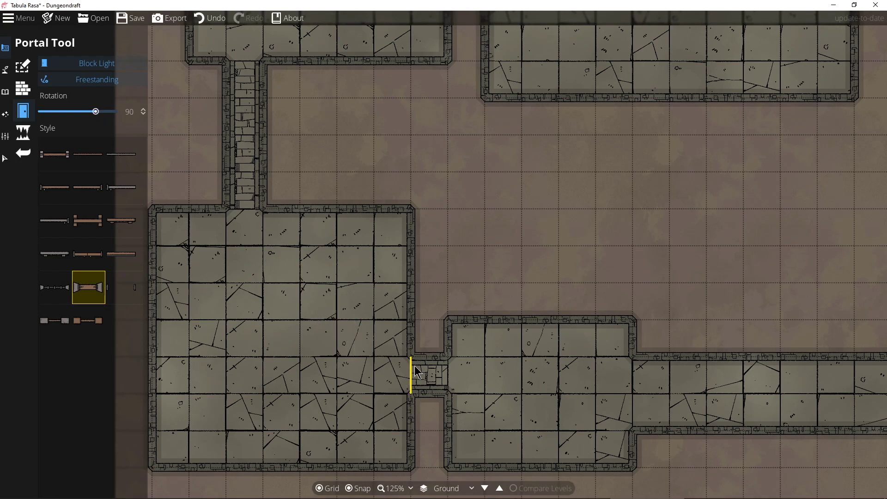
scroll(409, 358, down, 3)
scroll(408, 354, up, 3)
scroll(423, 375, down, 1)
scroll(423, 375, down, 1)
scroll(423, 375, up, 2)
scroll(423, 375, down, 6)
scroll(424, 375, up, 6)
scroll(515, 408, down, 1)
drag(656, 404, 298, 392)
scroll(298, 391, up, 1)
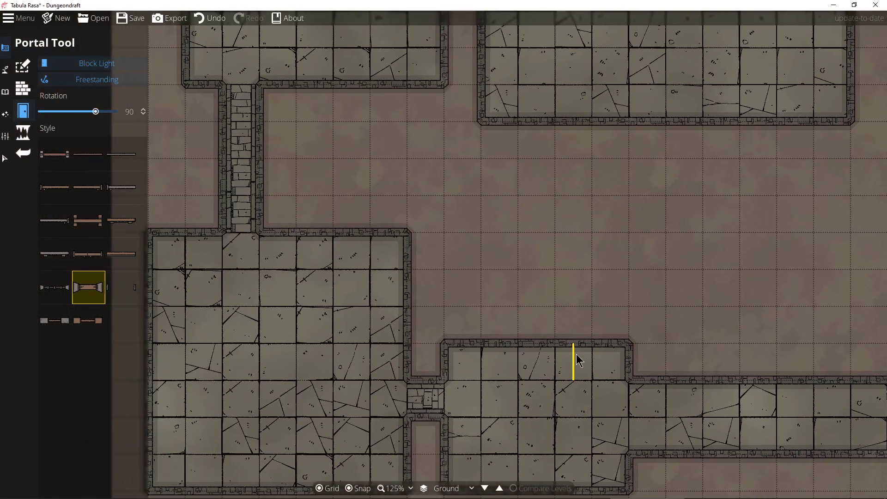
drag(575, 353, 562, 371)
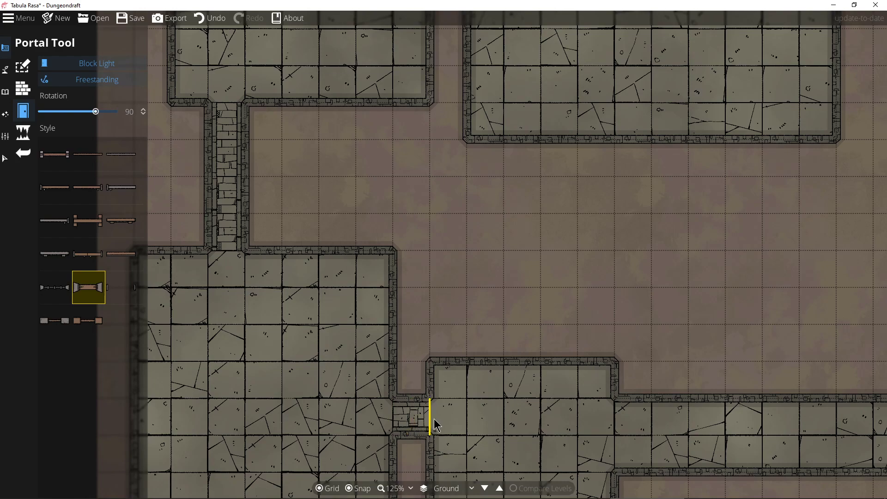
drag(434, 419, 396, 334)
click(393, 332)
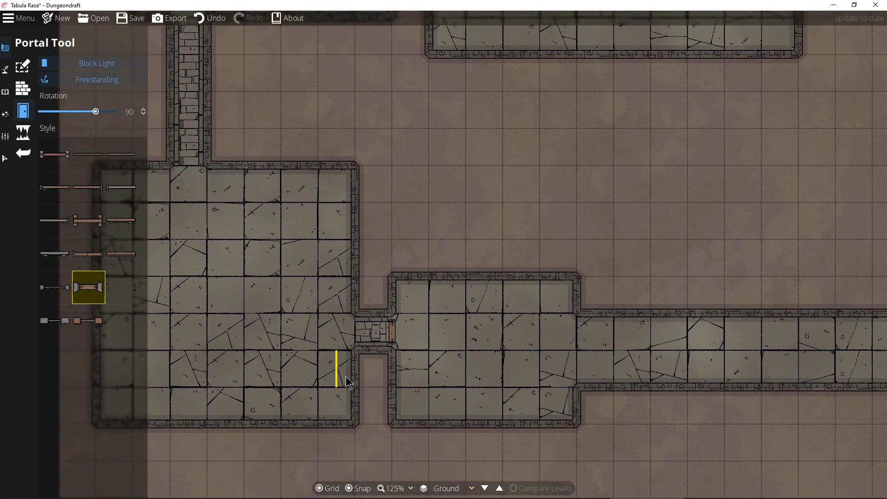
Place the same freestanding door straight across the vertical passage connecting the two western rooms.
drag(312, 301, 534, 416)
drag(420, 307, 479, 426)
scroll(467, 352, down, 5)
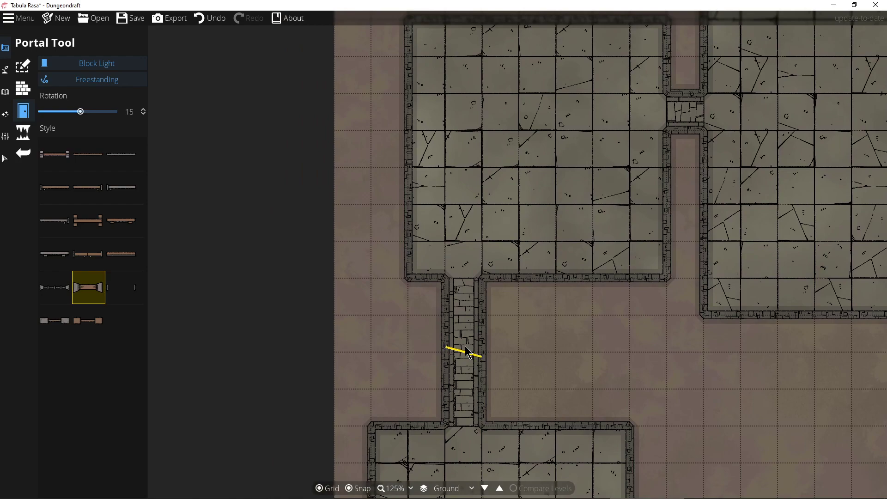
scroll(470, 393, down, 1)
Place a freestanding door rotated -90 degrees where the short upper passage opens into the largest room.
drag(614, 299, 364, 436)
scroll(441, 276, down, 1)
scroll(442, 276, down, 5)
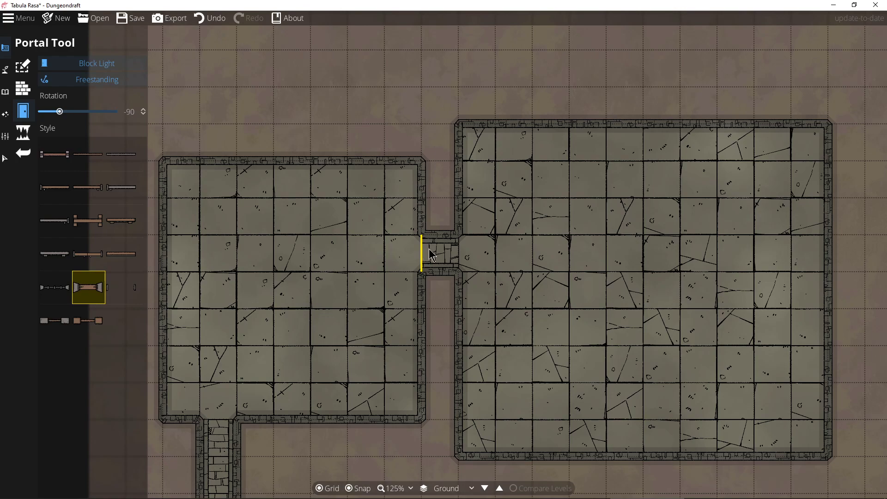
click(459, 254)
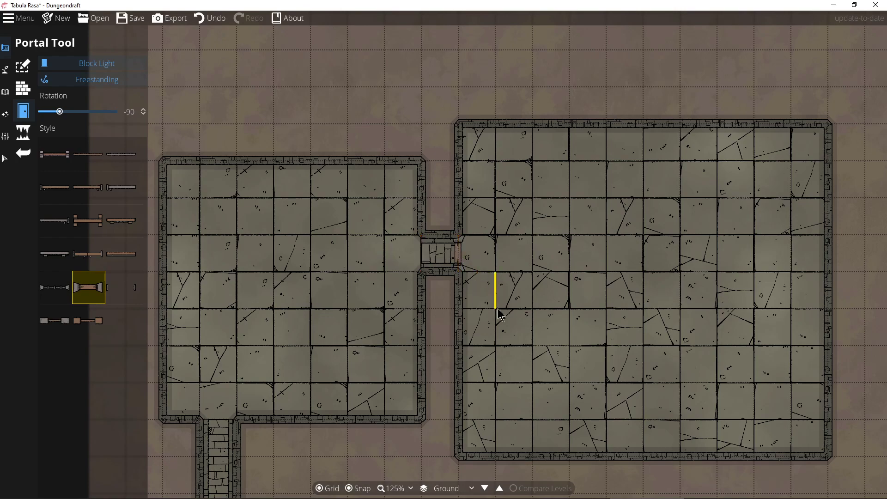
drag(536, 368, 510, 251)
drag(767, 238, 793, 412)
drag(681, 454, 682, 354)
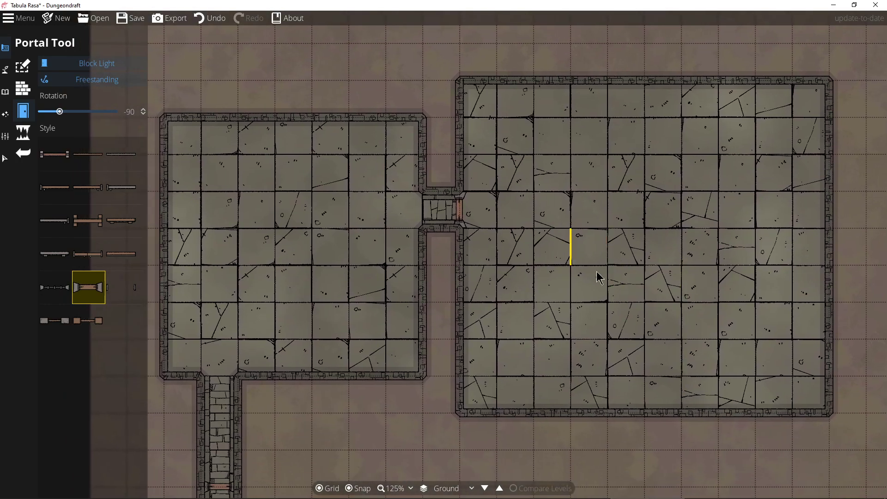
Activate the Terrain Brush over the southern rooms.
drag(293, 287, 417, 198)
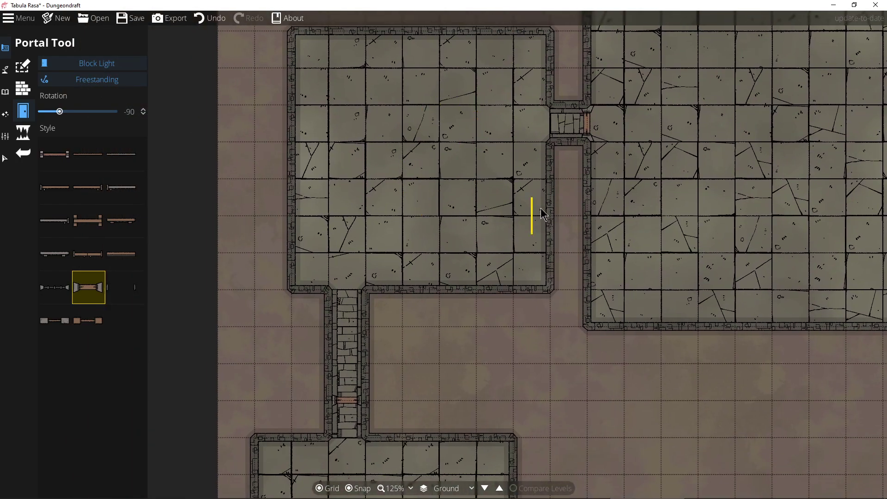
drag(383, 266, 362, 53)
drag(444, 375, 626, 384)
drag(868, 414, 476, 335)
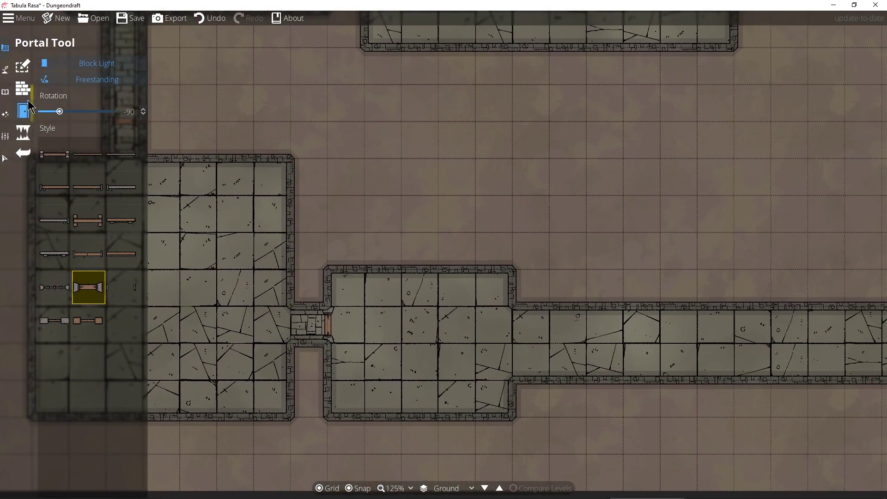
drag(387, 254, 491, 222)
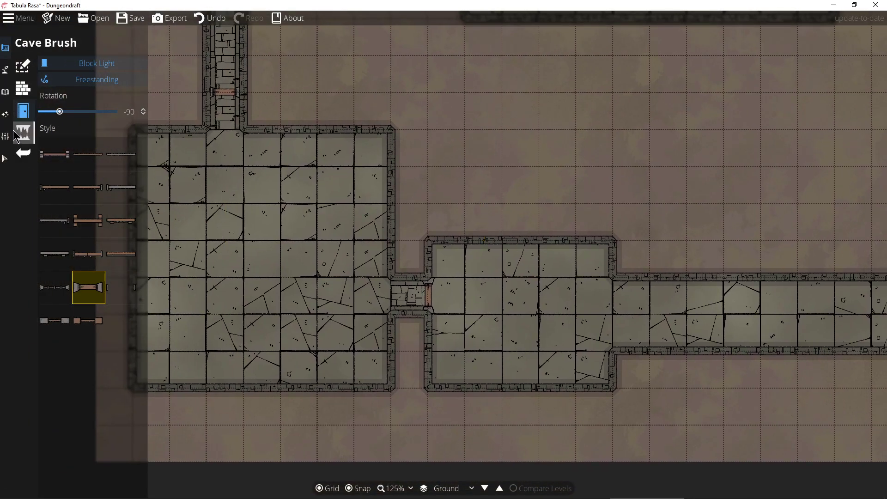
click(6, 72)
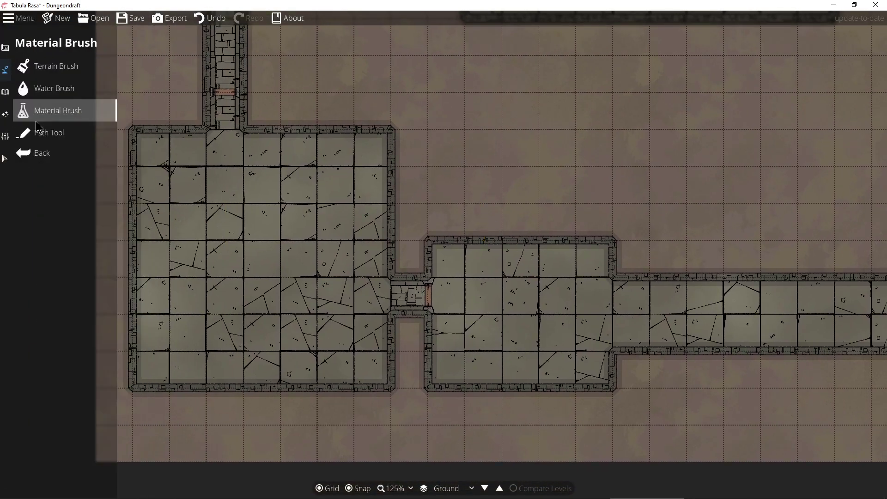
click(37, 69)
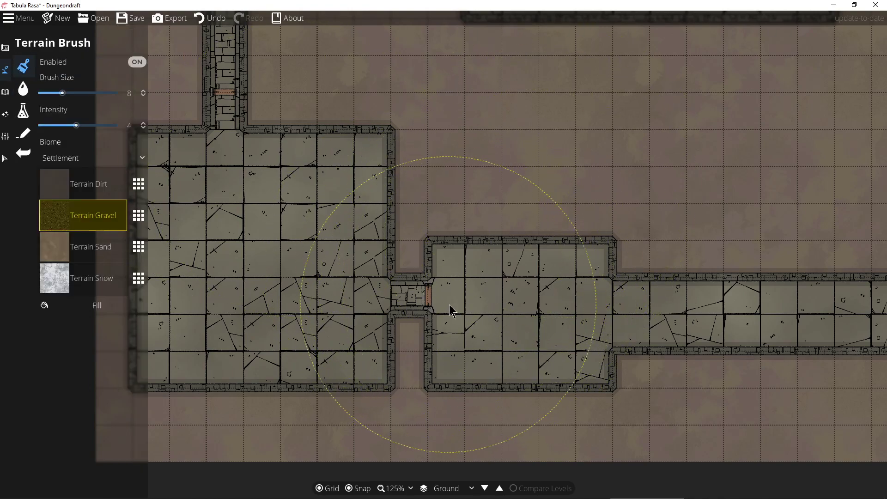
Try painting a gravel patch on the ground north of the small southern room, and undo it.
mouse_move(530, 282)
mouse_down()
mouse_move(567, 277)
mouse_move(647, 149)
mouse_move(563, 154)
mouse_move(572, 349)
mouse_up()
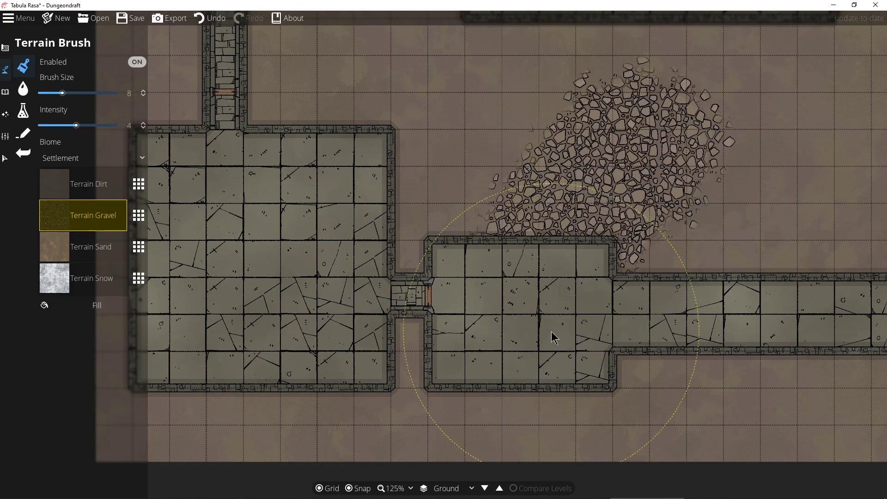
key(ctrl+z)
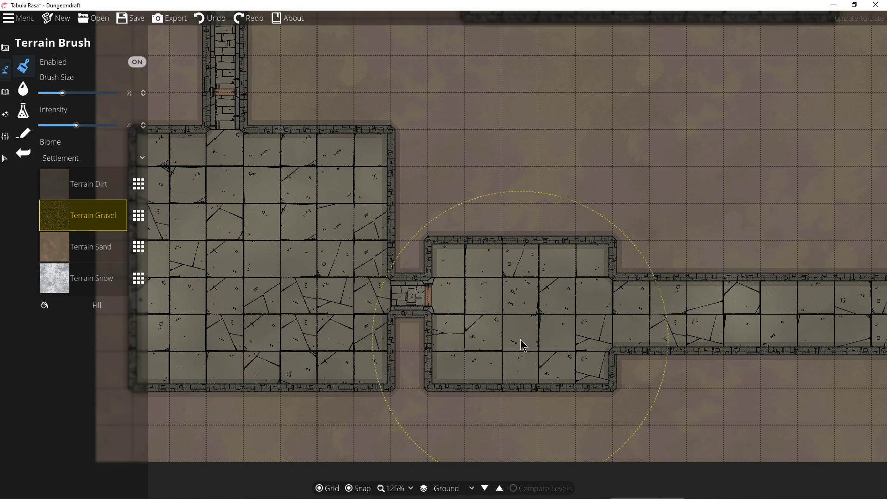
mouse_move(477, 357)
mouse_down()
mouse_move(471, 325)
mouse_move(343, 122)
mouse_move(382, 229)
mouse_up()
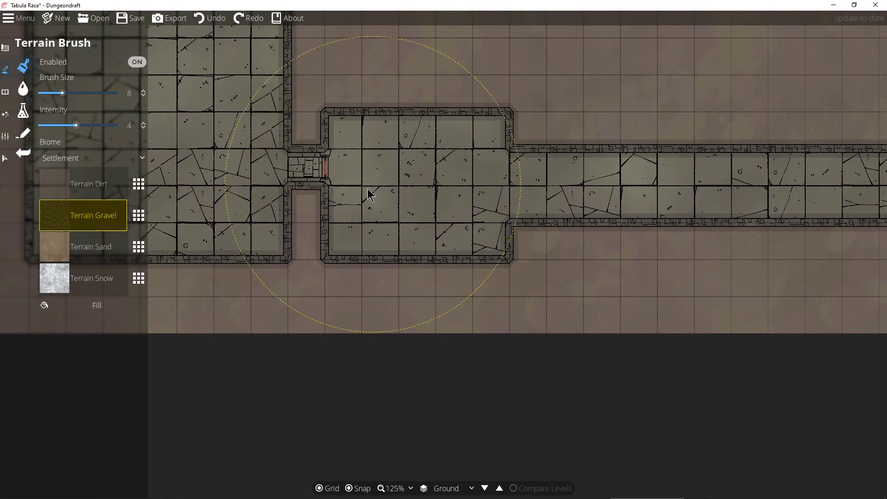
Try turning the map's terrain off and restore it.
scroll(375, 181, down, 1)
scroll(375, 182, up, 3)
click(139, 63)
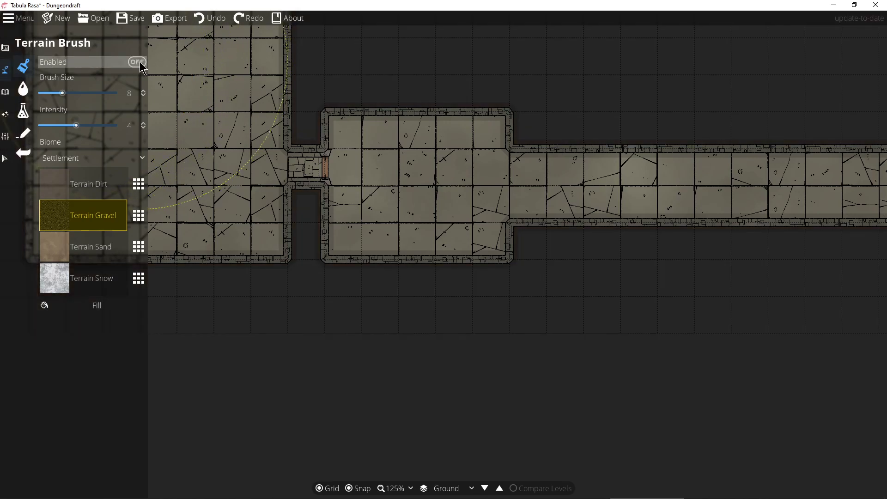
click(139, 63)
click(137, 63)
scroll(323, 142, down, 4)
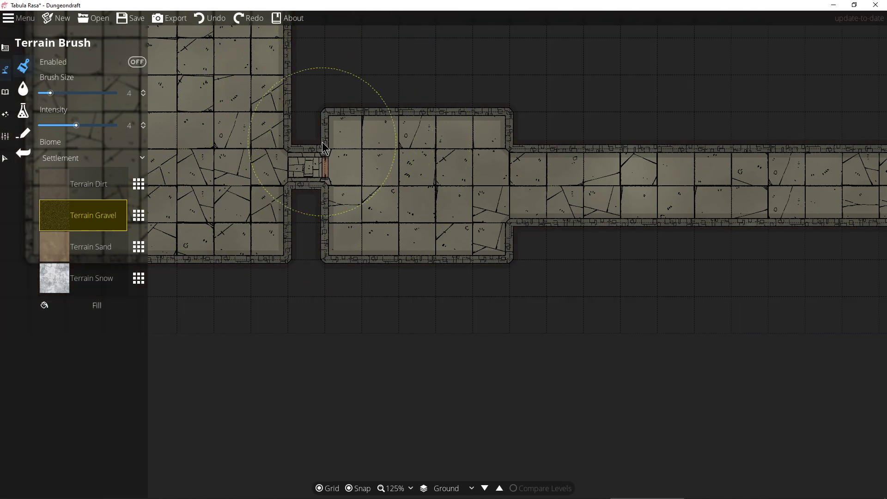
click(137, 62)
Try the smallest terrain brush, then set the brush size to 9 at 75% map zoom.
scroll(385, 135, down, 3)
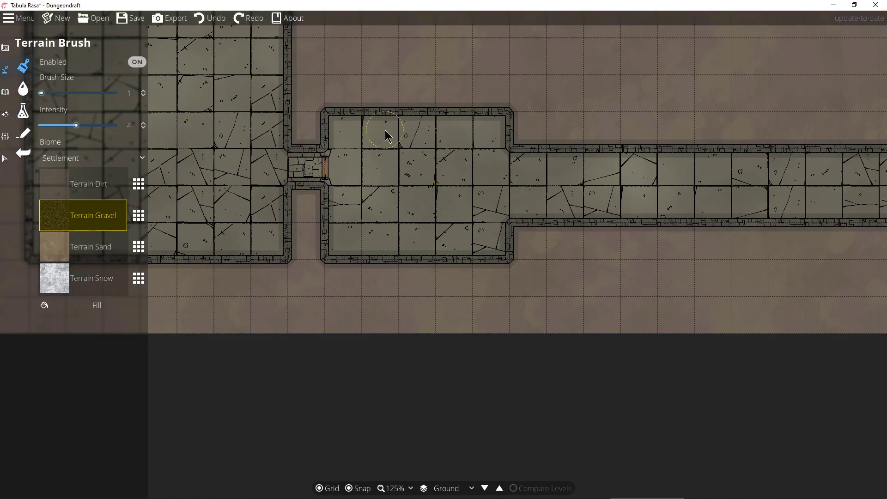
scroll(385, 135, up, 3)
scroll(410, 146, down, 6)
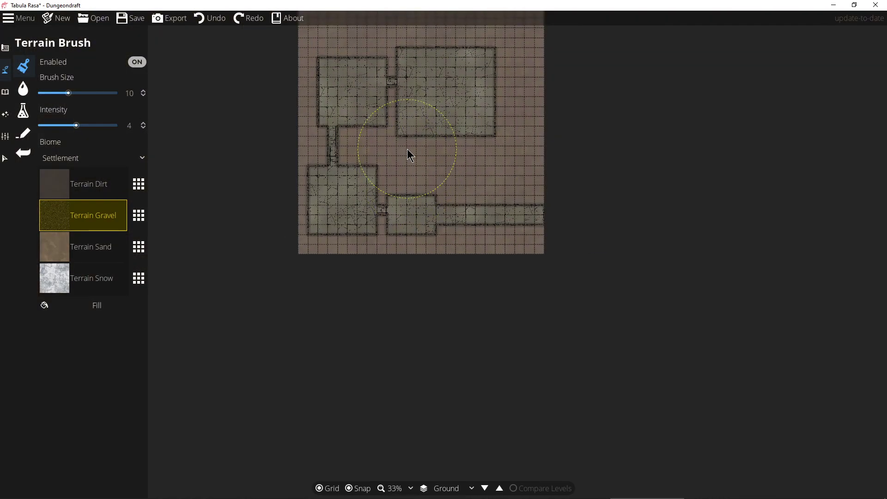
scroll(411, 241, up, 6)
scroll(408, 283, down, 2)
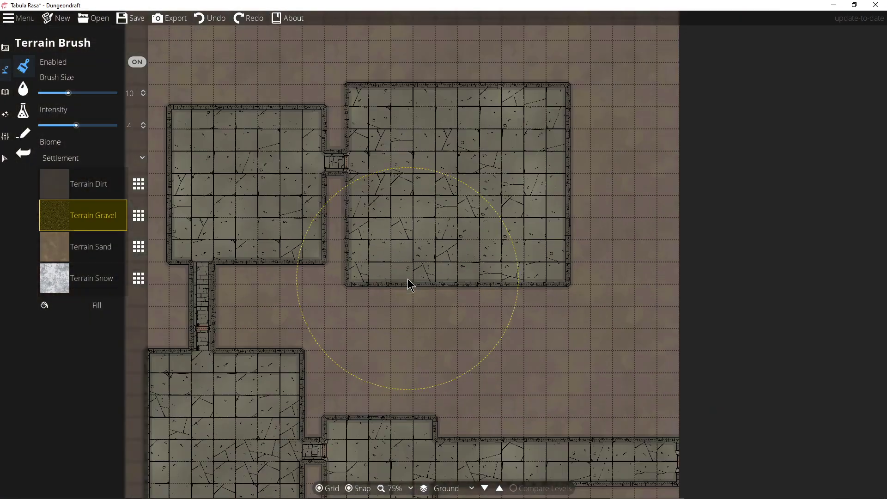
scroll(396, 357, down, 1)
drag(397, 357, 410, 259)
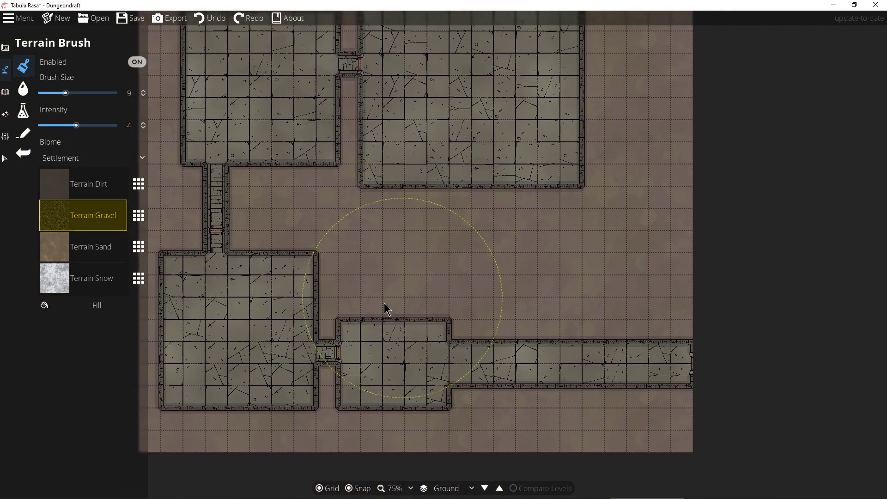
Try a Terrain Sand stroke across the ground around the small southern room, and undo it.
click(90, 258)
mouse_move(396, 307)
mouse_down()
mouse_move(354, 303)
mouse_move(431, 281)
mouse_move(493, 330)
mouse_up()
key(ctrl+z)
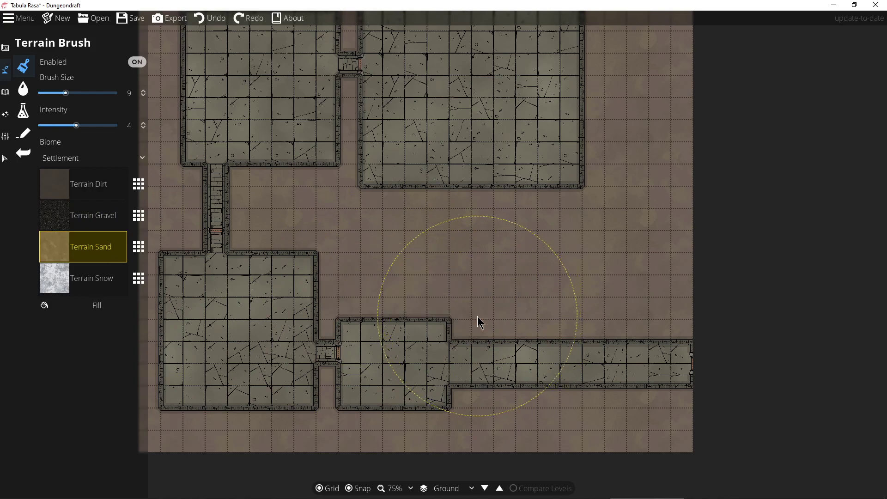
Replace both the Terrain Gravel and Terrain Dirt slots with Terrain Rocky.
click(101, 197)
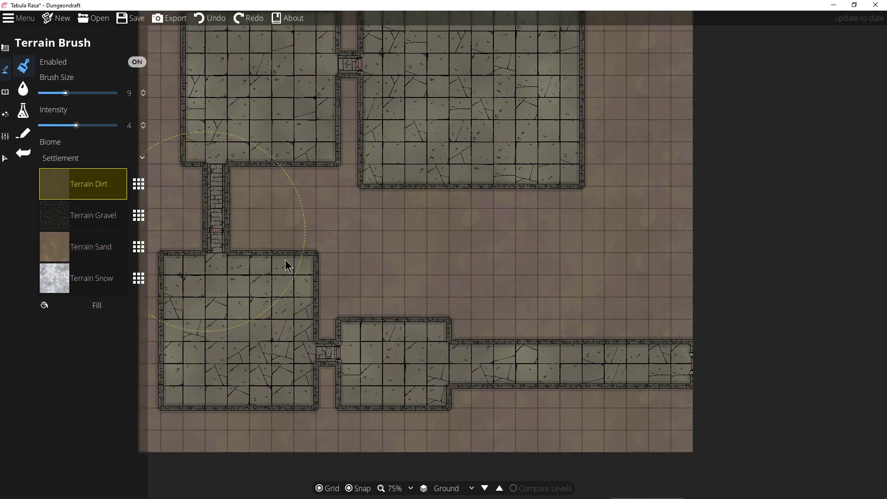
click(157, 267)
click(139, 216)
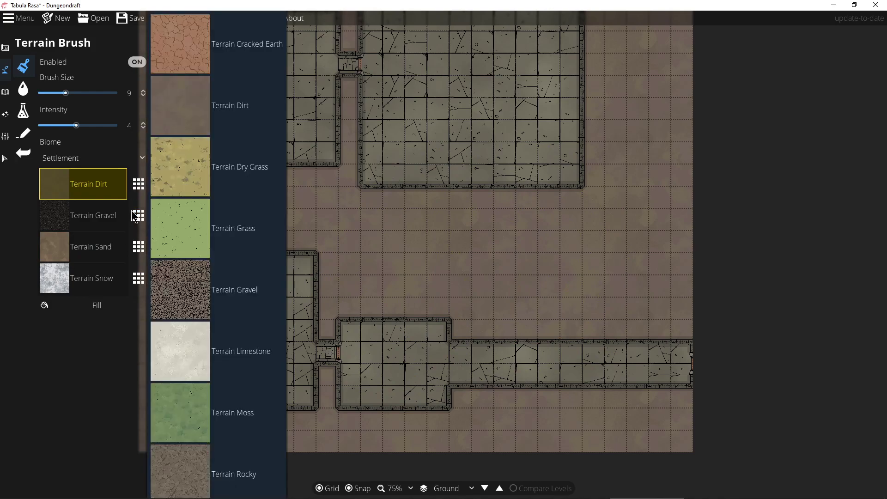
scroll(180, 439, down, 2)
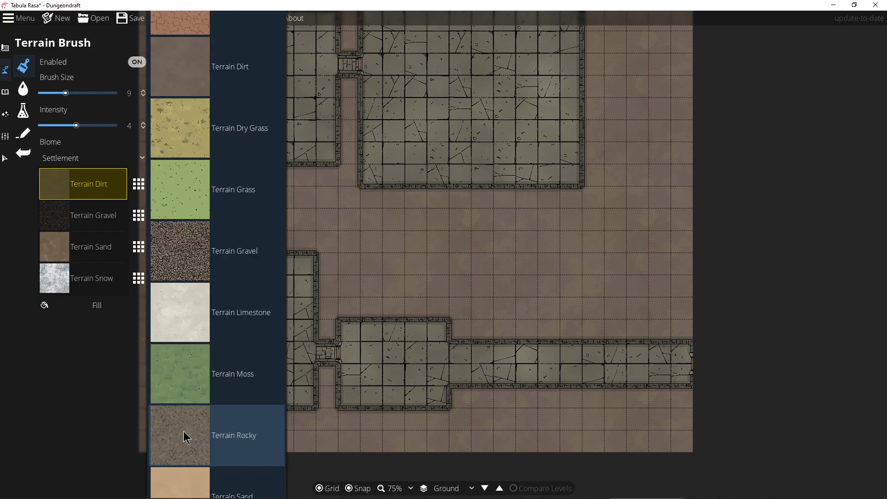
click(192, 396)
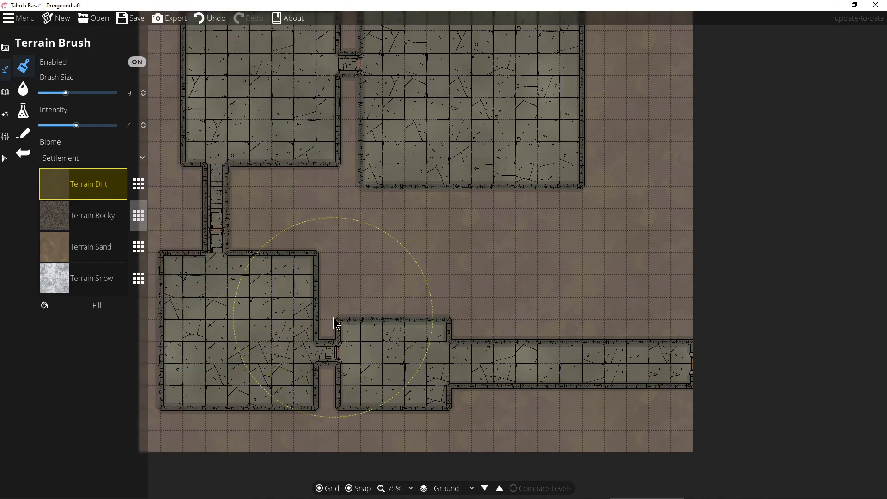
click(138, 183)
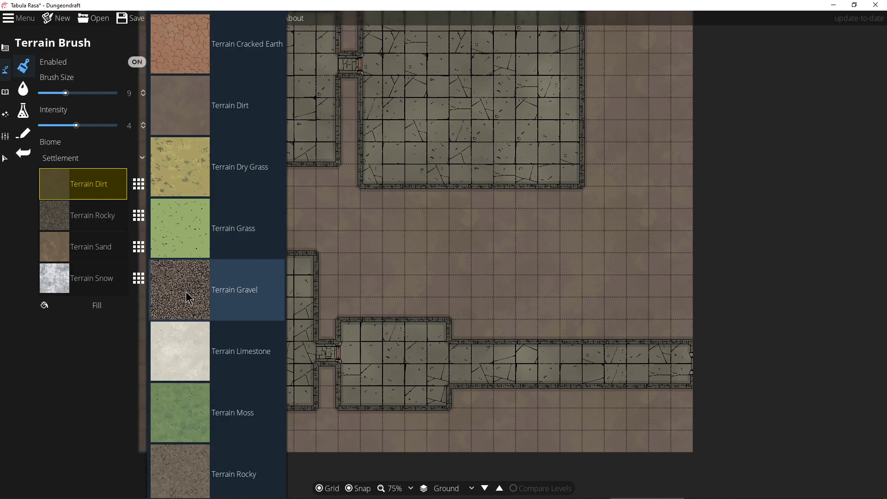
click(183, 464)
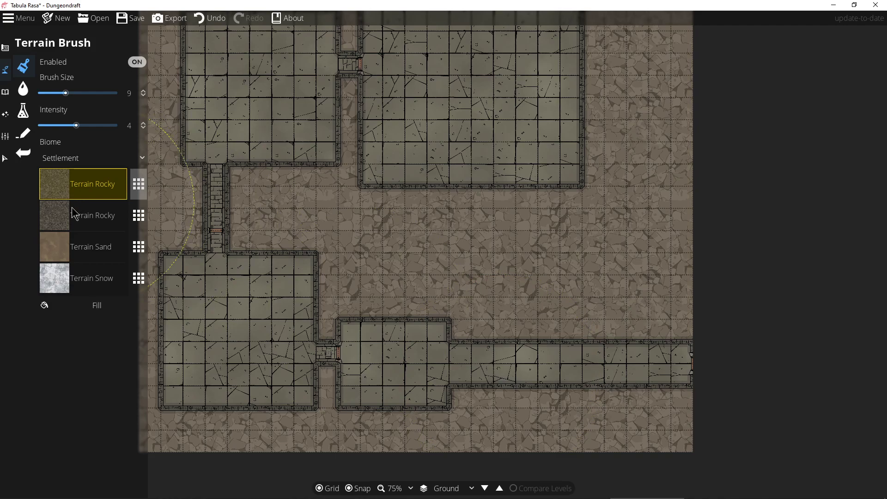
Assign Terrain Cracked Earth to the second terrain slot and paint it over all the ground surrounding the rooms and corridors.
click(111, 223)
click(133, 217)
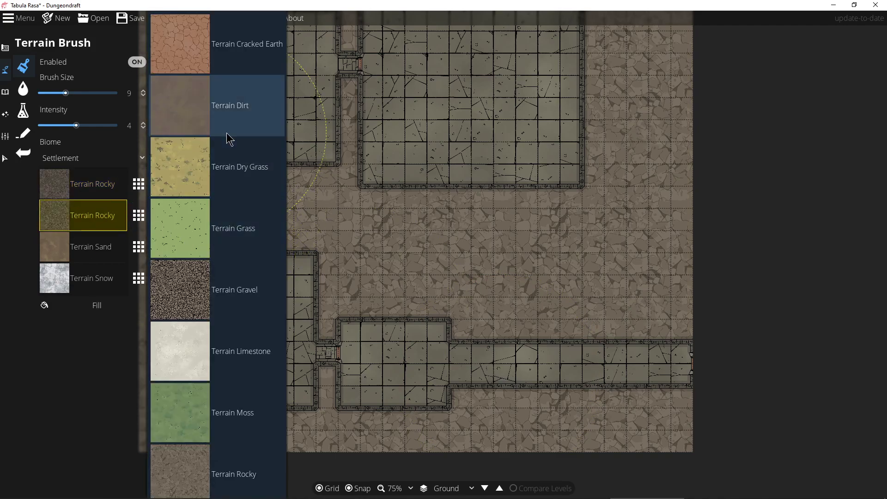
click(181, 53)
mouse_move(372, 266)
mouse_down()
mouse_move(415, 295)
mouse_move(322, 300)
mouse_move(317, 333)
mouse_move(443, 313)
mouse_move(490, 330)
mouse_move(713, 320)
mouse_move(721, 327)
mouse_move(663, 355)
mouse_move(631, 441)
mouse_move(715, 424)
mouse_move(629, 428)
mouse_move(483, 399)
mouse_move(408, 394)
mouse_move(647, 426)
mouse_move(407, 421)
mouse_move(336, 443)
mouse_move(553, 449)
mouse_move(243, 425)
mouse_move(186, 436)
mouse_move(214, 419)
mouse_move(346, 465)
mouse_move(223, 428)
mouse_move(206, 403)
mouse_move(147, 441)
mouse_up()
mouse_move(132, 253)
mouse_down()
mouse_move(149, 270)
mouse_move(163, 193)
mouse_move(183, 175)
mouse_move(253, 187)
mouse_move(267, 230)
mouse_move(308, 199)
mouse_move(357, 149)
mouse_move(347, 87)
mouse_move(382, 157)
mouse_move(483, 265)
mouse_move(599, 232)
mouse_move(456, 226)
mouse_move(567, 206)
mouse_move(627, 175)
mouse_move(488, 190)
mouse_move(641, 201)
mouse_move(689, 240)
mouse_move(646, 116)
mouse_up()
mouse_move(673, 206)
mouse_down()
mouse_move(682, 293)
mouse_move(683, 316)
mouse_up()
mouse_move(575, 246)
mouse_down()
mouse_move(620, 142)
mouse_move(585, 61)
mouse_move(472, 68)
mouse_move(681, 79)
mouse_move(693, 138)
mouse_up()
drag(664, 172, 677, 360)
mouse_move(639, 167)
mouse_down()
mouse_move(397, 168)
mouse_move(232, 190)
mouse_move(199, 206)
mouse_move(186, 242)
mouse_move(281, 234)
mouse_move(300, 219)
mouse_move(541, 201)
mouse_move(460, 186)
mouse_move(289, 189)
mouse_move(306, 210)
mouse_move(394, 255)
mouse_up()
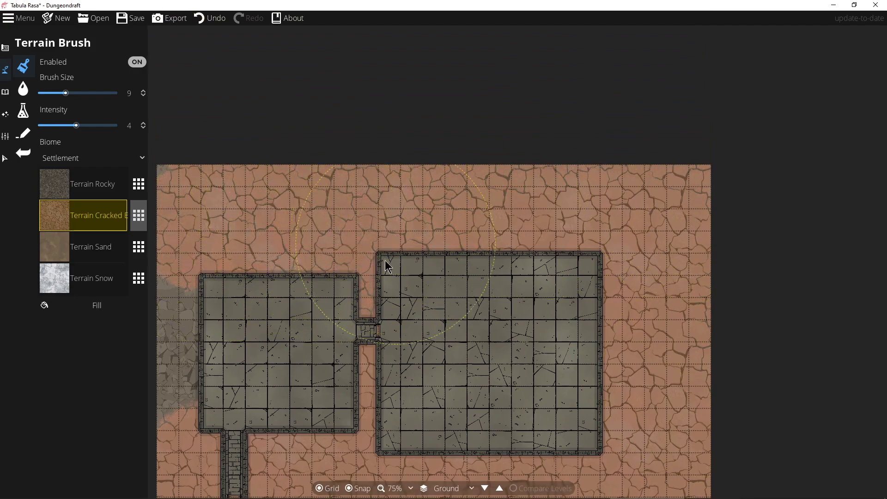
mouse_move(255, 285)
mouse_down()
mouse_move(193, 267)
mouse_move(169, 443)
mouse_up()
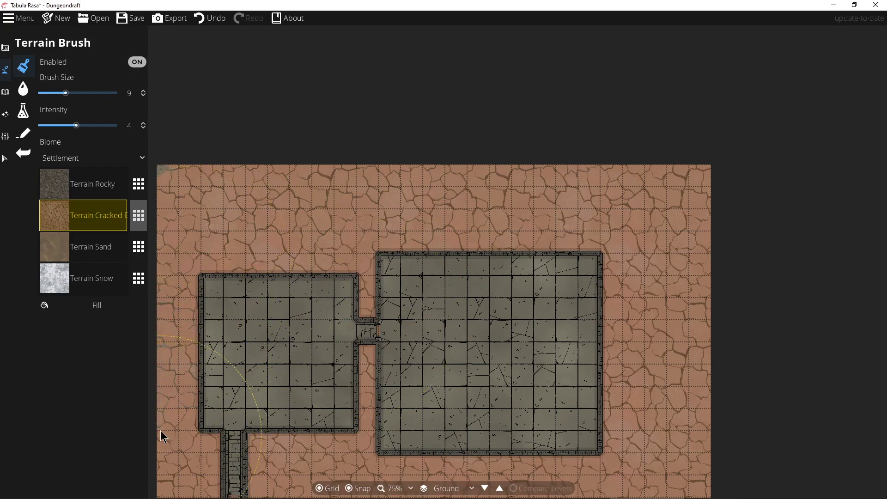
scroll(164, 440, down, 5)
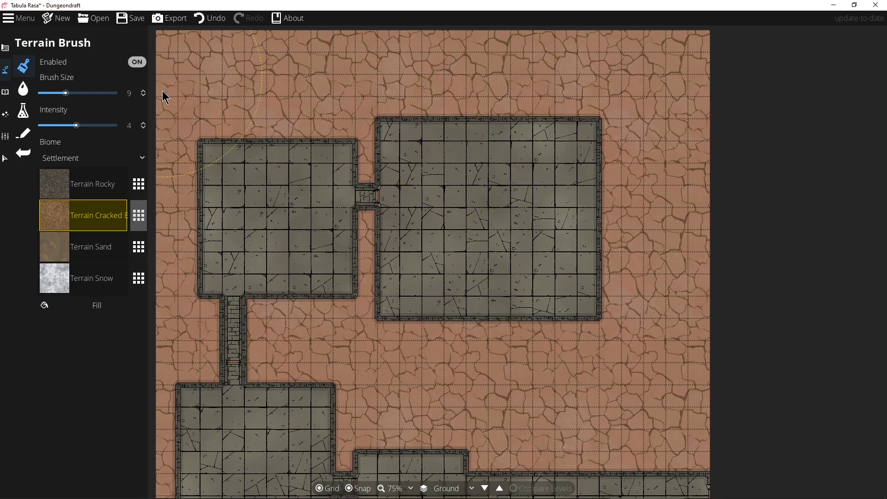
scroll(365, 202, down, 7)
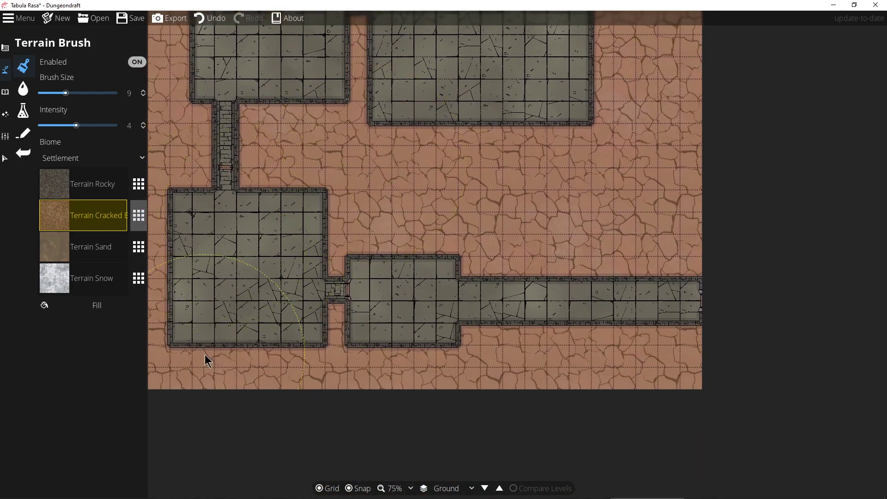
Swap the painted Cracked Earth slot for Terrain Gravel and inspect the ground across the map.
click(139, 217)
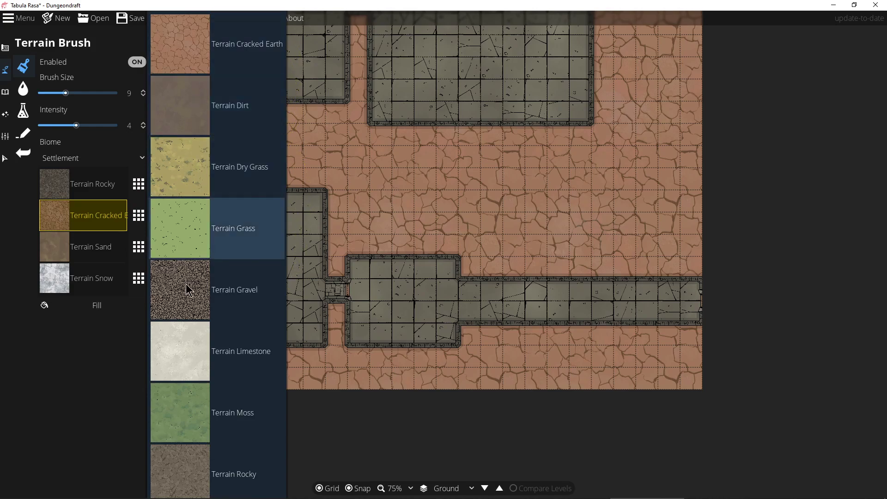
click(197, 296)
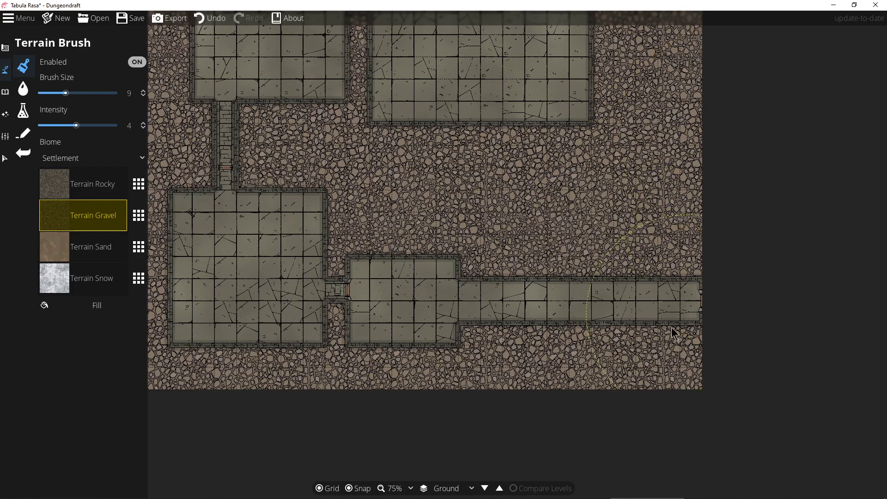
drag(487, 140, 503, 267)
drag(444, 265, 469, 417)
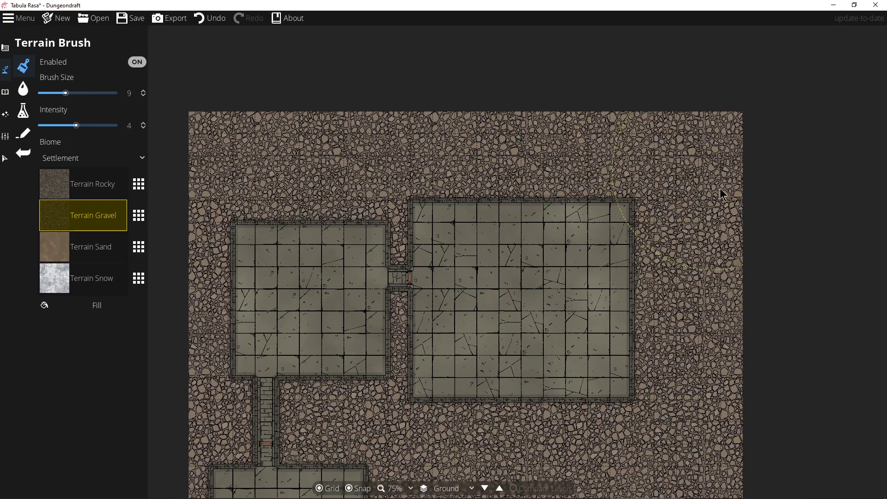
mouse_move(513, 291)
mouse_down()
mouse_move(510, 190)
mouse_move(552, 144)
mouse_move(561, 147)
mouse_up()
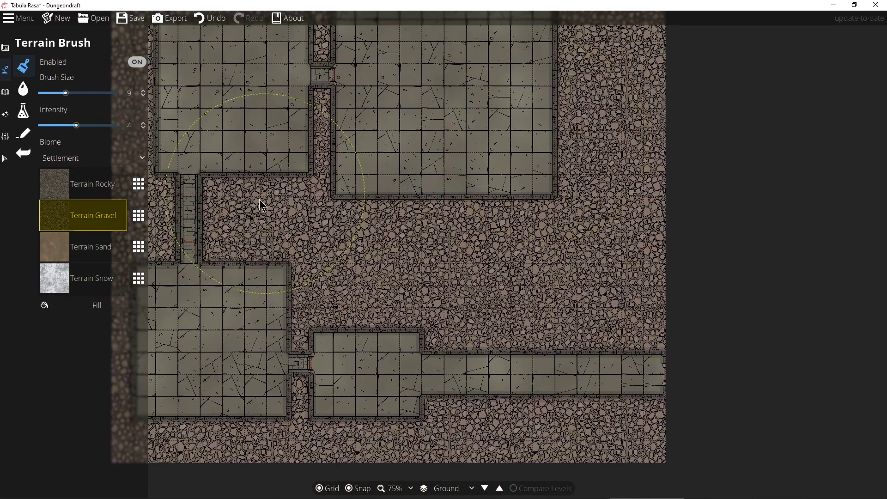
Swap the second terrain slot from gravel to Terrain Sandstone.
click(137, 218)
scroll(242, 296, down, 4)
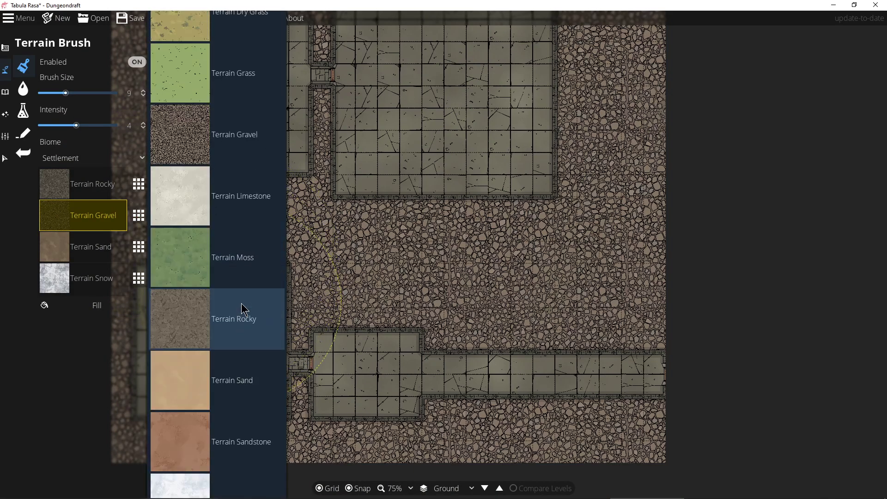
scroll(242, 337, down, 1)
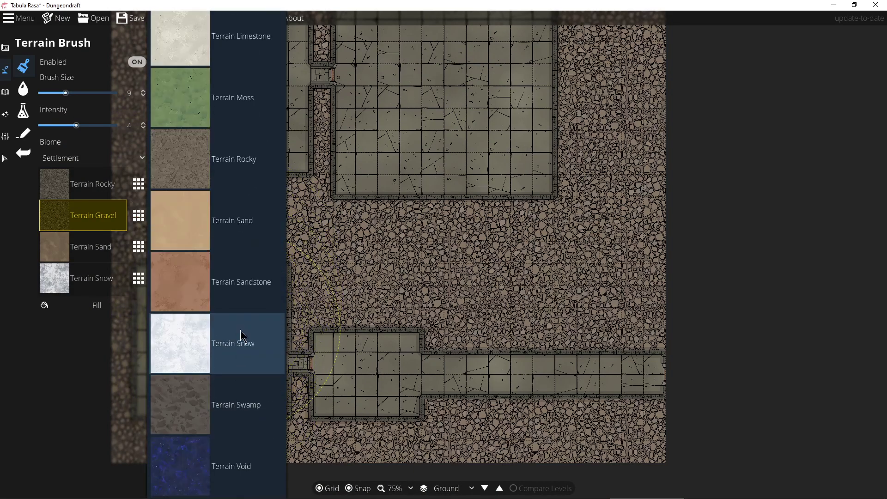
click(232, 292)
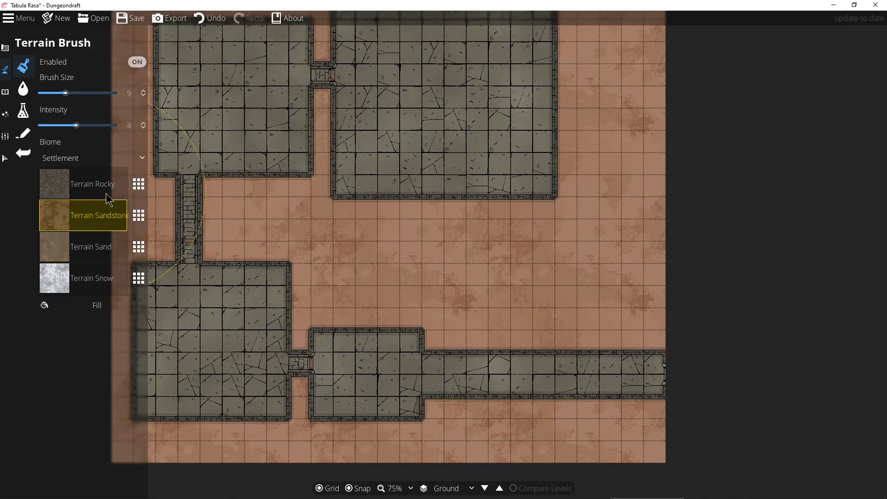
Set the second terrain slot to Terrain Rocky for the painted ground around the rooms.
click(139, 215)
scroll(243, 381, down, 3)
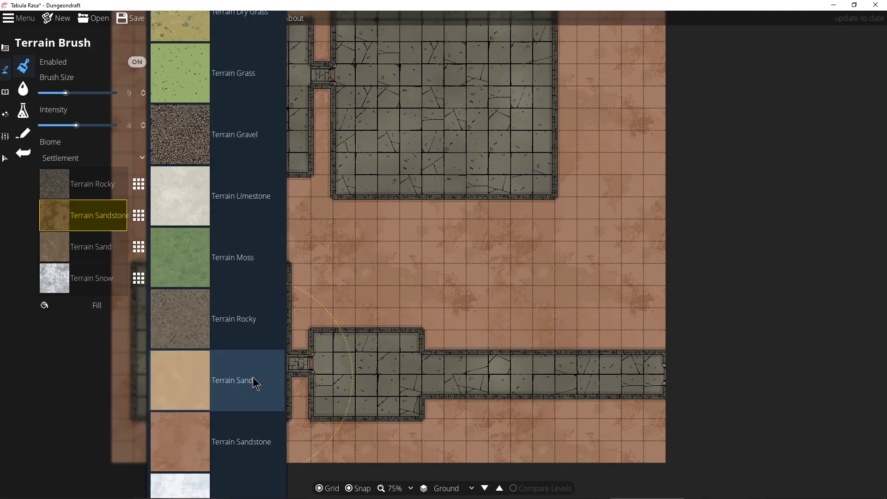
click(247, 326)
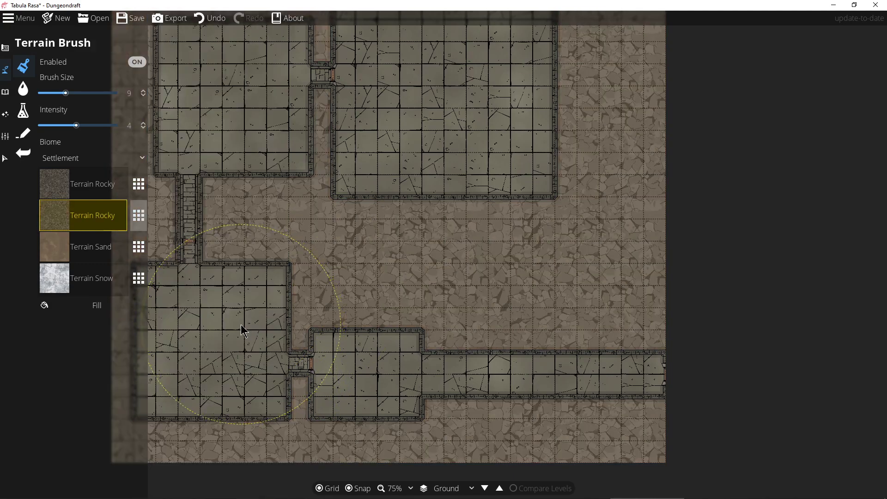
Set the second terrain slot to Terrain Swamp for the painted ground around the rooms.
click(139, 216)
scroll(264, 392, down, 5)
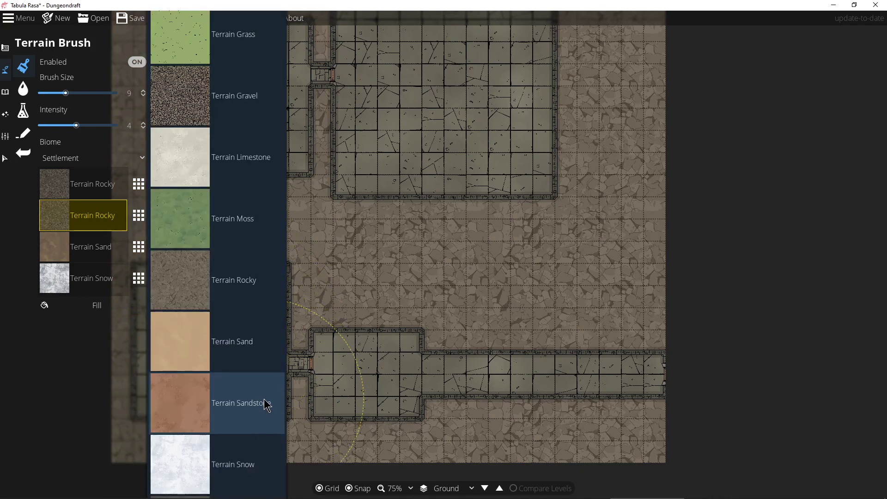
click(255, 410)
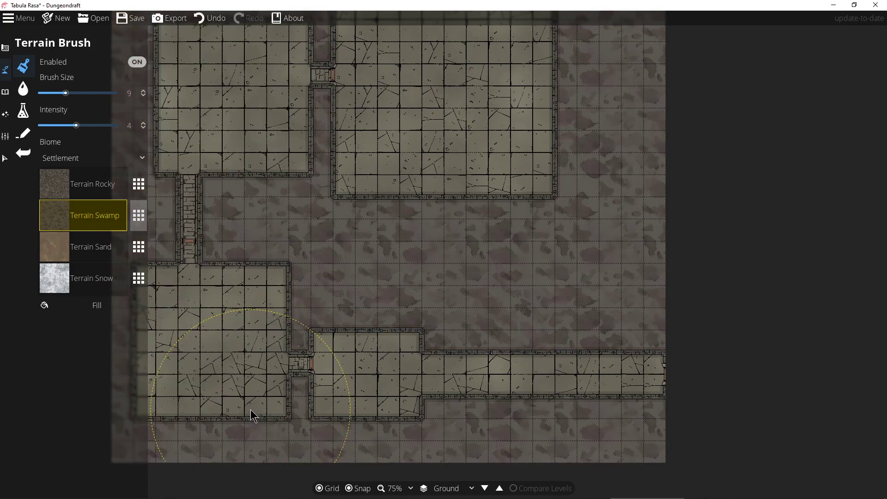
Browse the terrain textures and examine how the swamp ground looks around the rooms and corridors.
click(138, 216)
scroll(226, 406, down, 3)
scroll(226, 406, down, 3)
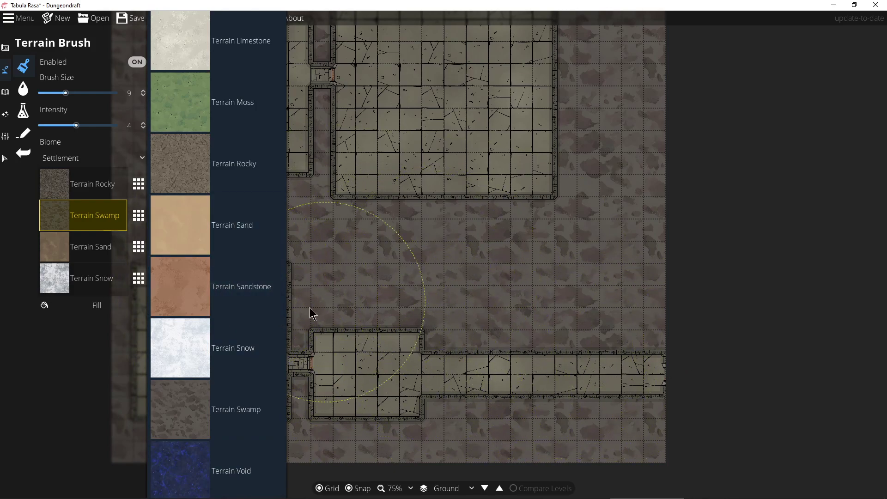
drag(365, 342, 456, 333)
drag(399, 308, 407, 412)
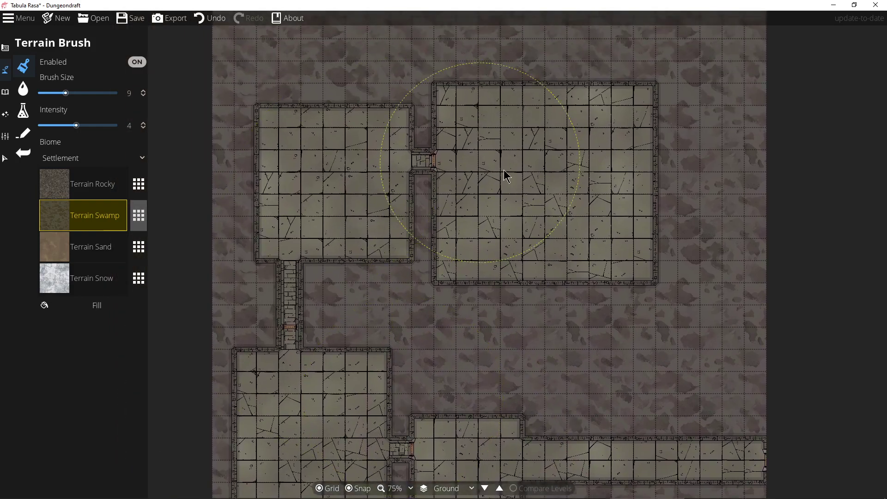
drag(546, 388, 522, 283)
drag(408, 271, 491, 346)
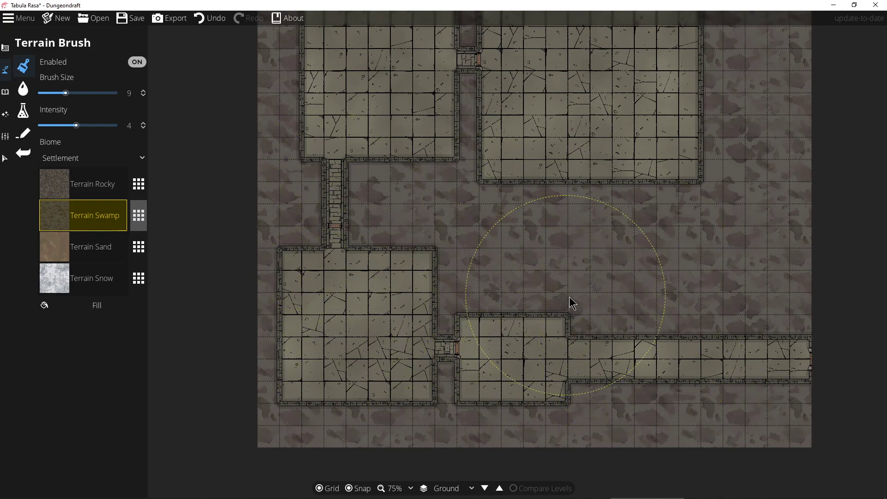
drag(568, 292, 549, 386)
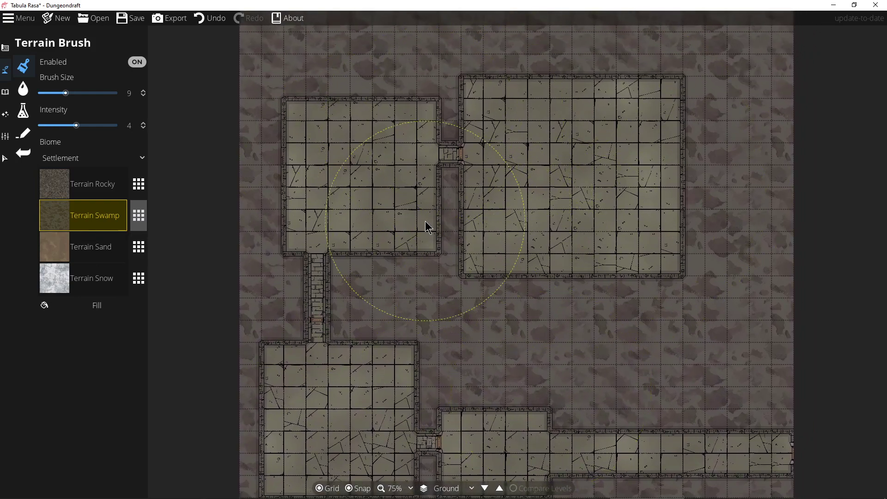
drag(533, 336, 457, 200)
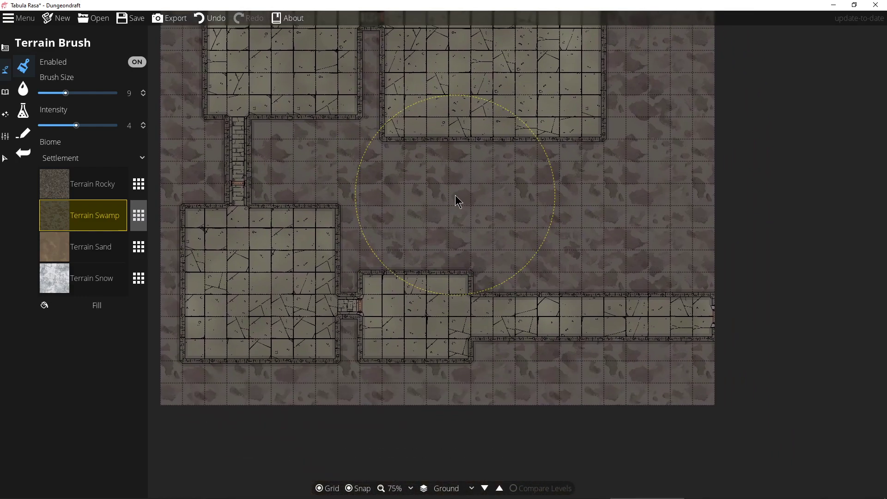
Swap the second terrain slot to Terrain Gravel and disable the terrain on the map.
click(138, 223)
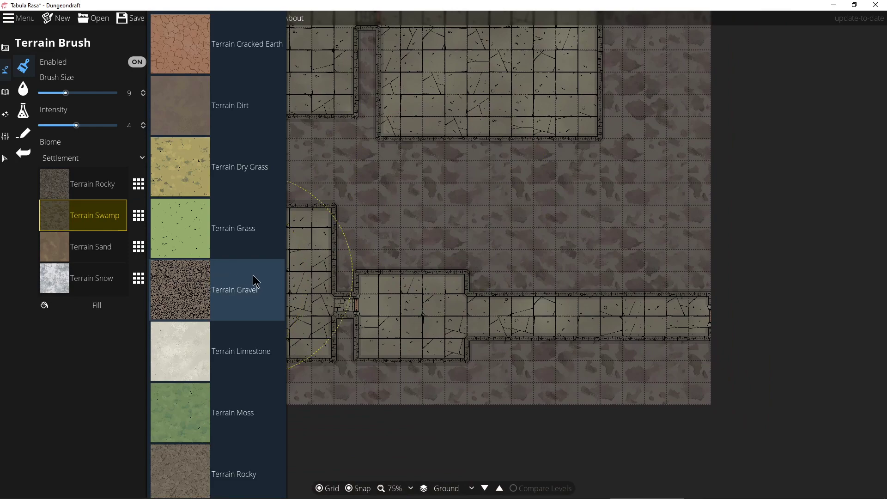
click(229, 298)
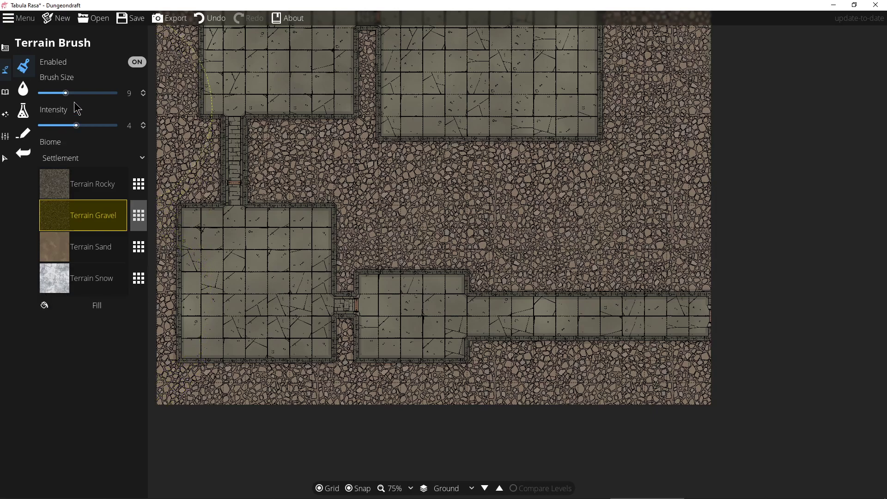
click(139, 62)
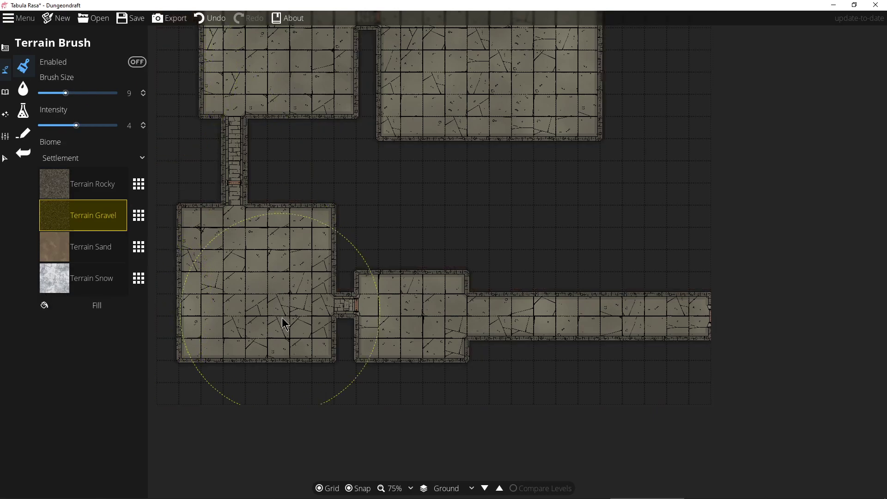
mouse_move(428, 224)
mouse_down()
mouse_move(503, 330)
mouse_move(505, 396)
mouse_move(495, 234)
mouse_move(475, 297)
mouse_move(482, 347)
mouse_up()
Try the Material Brush with the bright green material on the empty ground below the large room, and undo the patch.
click(22, 91)
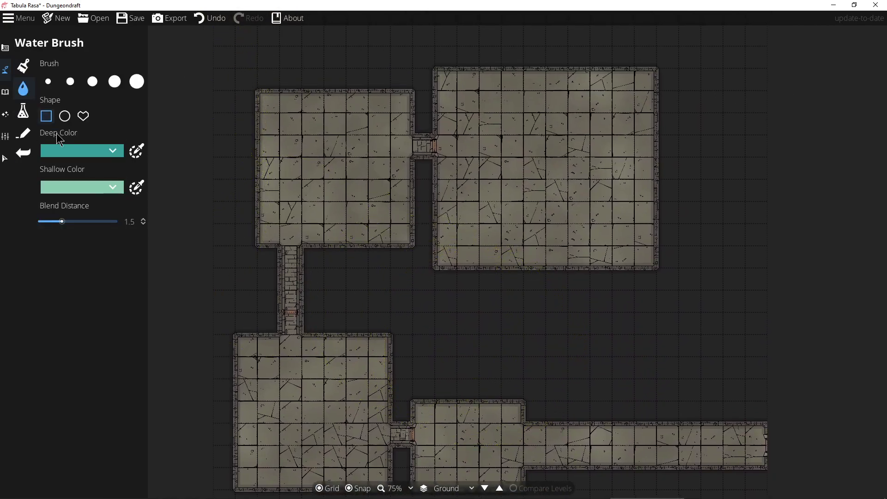
click(31, 115)
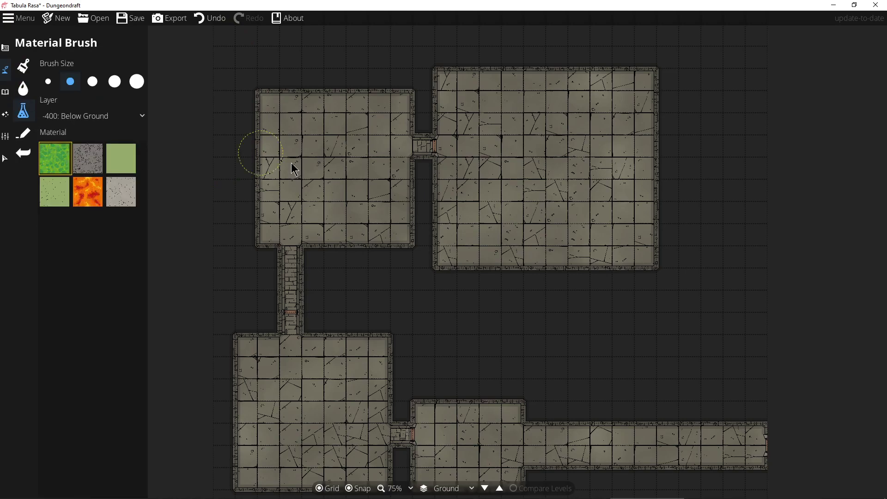
mouse_move(558, 319)
mouse_down()
mouse_move(507, 334)
mouse_move(485, 313)
mouse_move(558, 330)
mouse_up()
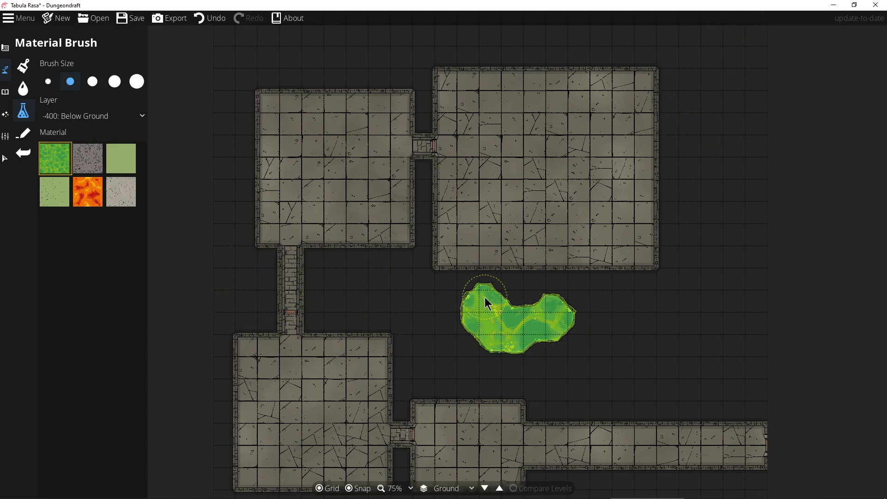
key(ctrl+z)
Try painting the dark grey rubble material in a band around the large upper-right room, and undo it.
click(85, 160)
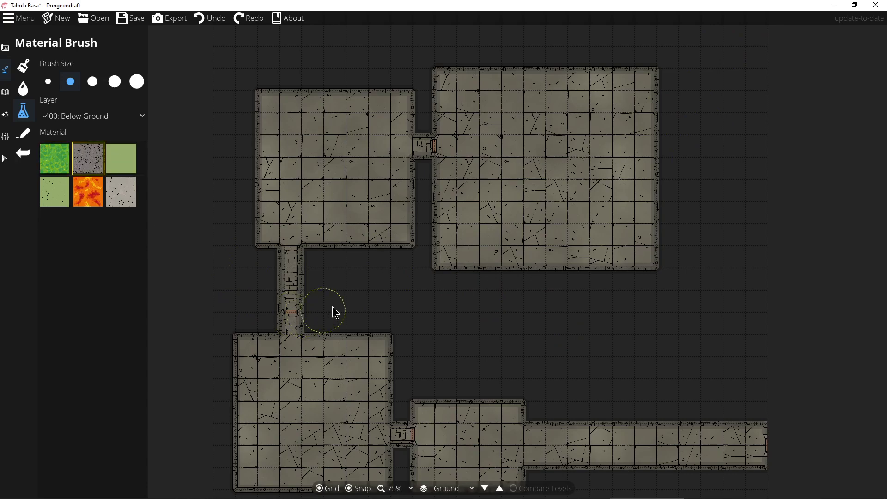
click(322, 199)
key(ctrl+z)
mouse_move(424, 265)
mouse_down()
mouse_move(451, 283)
mouse_move(502, 271)
mouse_move(638, 272)
mouse_move(677, 255)
mouse_move(664, 73)
mouse_move(618, 48)
mouse_move(565, 40)
mouse_move(430, 40)
mouse_move(423, 55)
mouse_move(649, 60)
mouse_move(460, 67)
mouse_move(409, 86)
mouse_move(425, 113)
mouse_move(423, 258)
mouse_up()
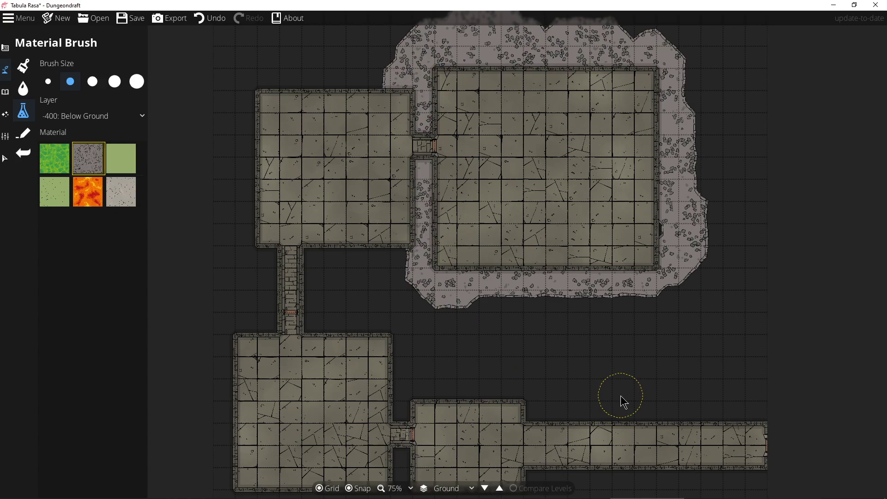
key(ctrl+z)
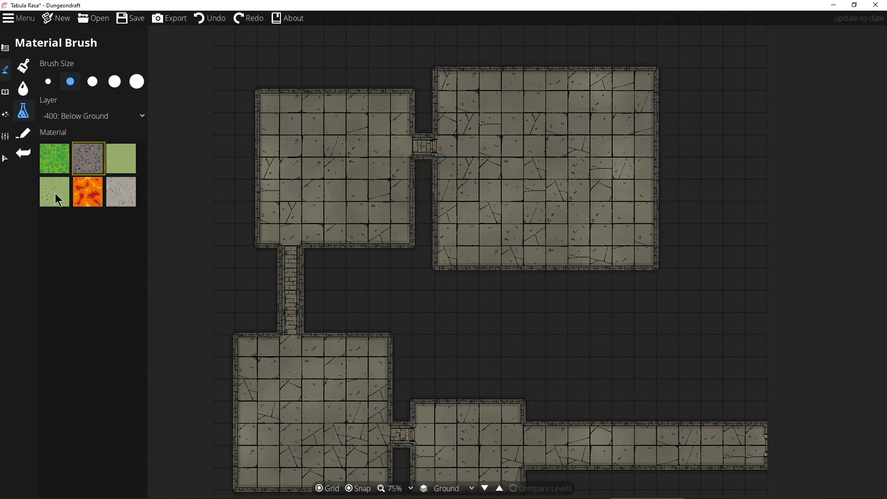
Try painting the light grey stone material along the outside walls of the large room, and undo it.
click(129, 199)
drag(446, 276, 651, 271)
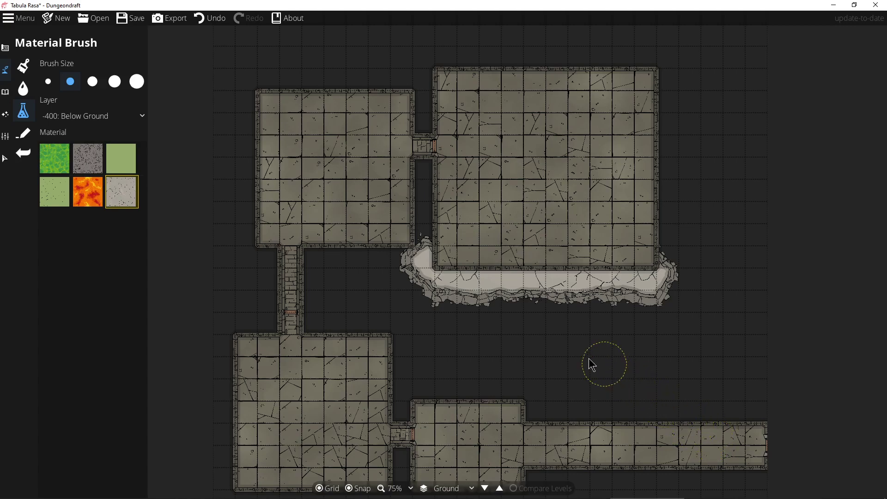
mouse_move(653, 280)
mouse_down()
mouse_move(652, 168)
mouse_move(659, 72)
mouse_move(581, 63)
mouse_up()
mouse_move(480, 65)
mouse_down()
mouse_move(450, 65)
mouse_move(437, 79)
mouse_move(445, 187)
mouse_move(426, 247)
mouse_up()
key(ctrl+z)
Set the material layer to 100: User Layer 1, try a bright green patch in the upper-left room and undo the patch.
click(131, 115)
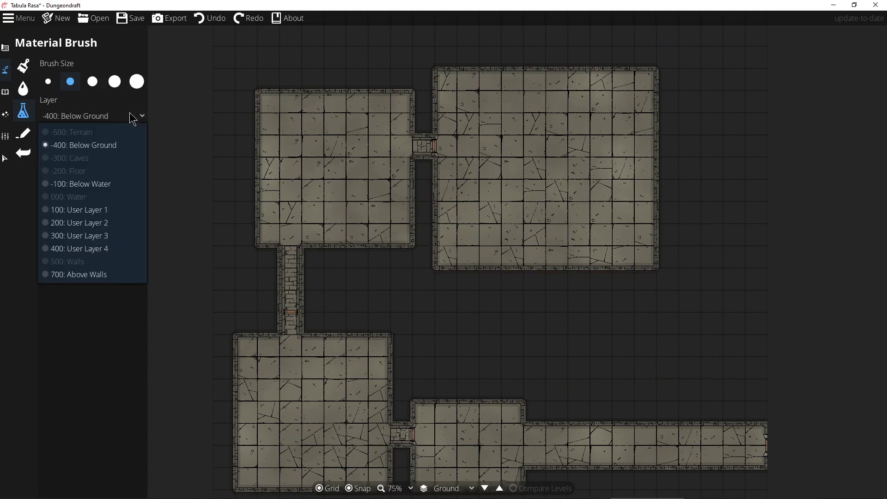
click(94, 214)
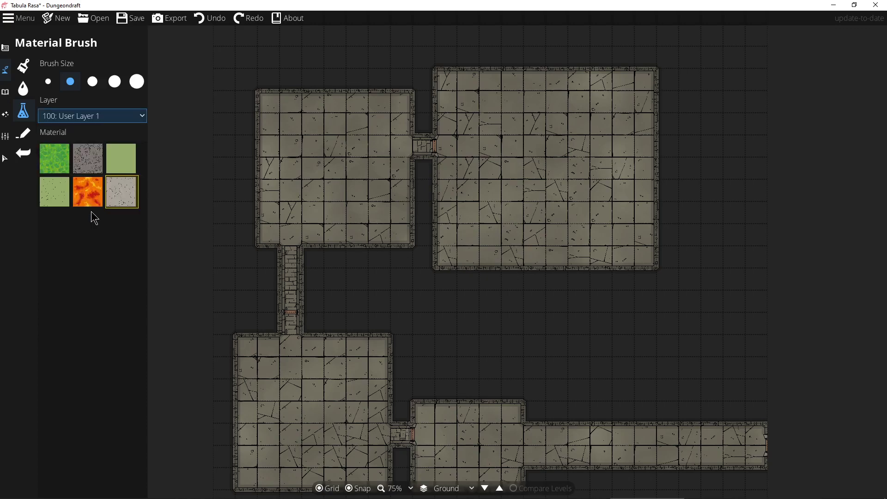
click(60, 168)
mouse_move(319, 139)
mouse_down()
mouse_move(313, 144)
mouse_move(331, 176)
mouse_move(344, 178)
mouse_up()
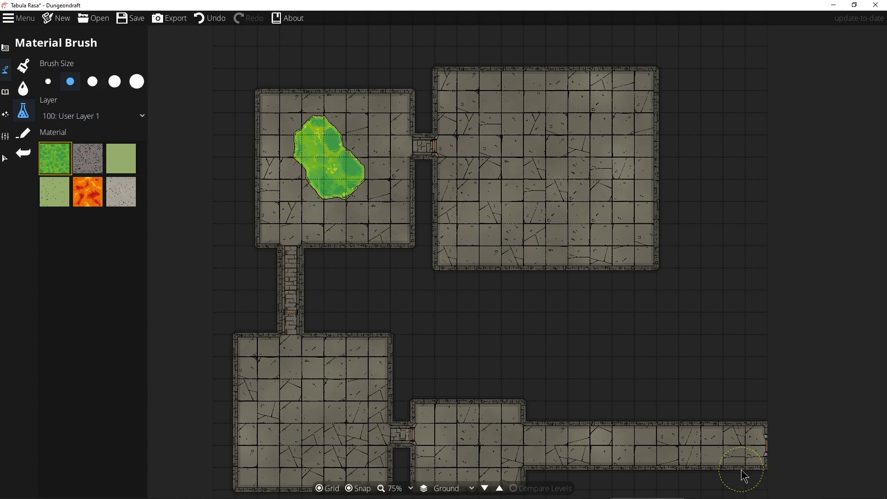
key(ctrl+z)
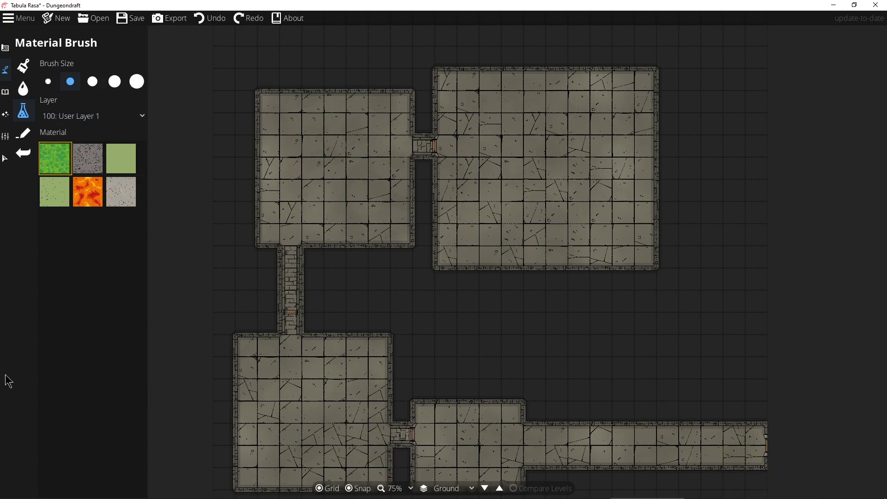
Paint a diagonal lava stream across the lower-left room with the smallest Material Brush size.
click(86, 189)
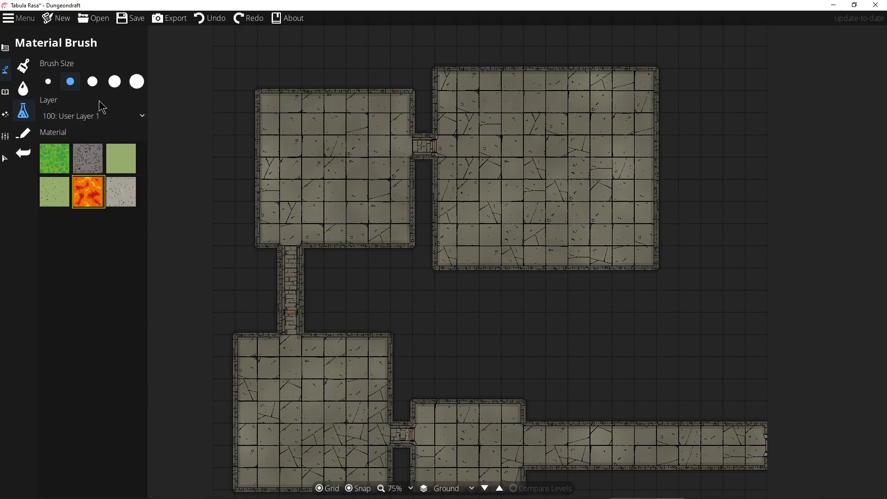
click(48, 82)
drag(332, 450, 337, 353)
mouse_move(347, 257)
mouse_down()
mouse_move(380, 254)
mouse_move(352, 292)
mouse_move(299, 318)
mouse_move(268, 318)
mouse_move(248, 390)
mouse_up()
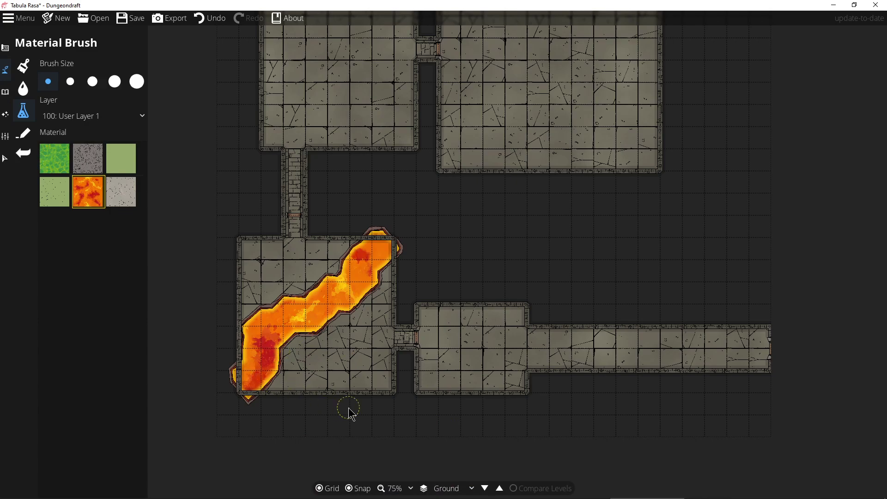
mouse_move(694, 498)
drag(413, 264, 503, 351)
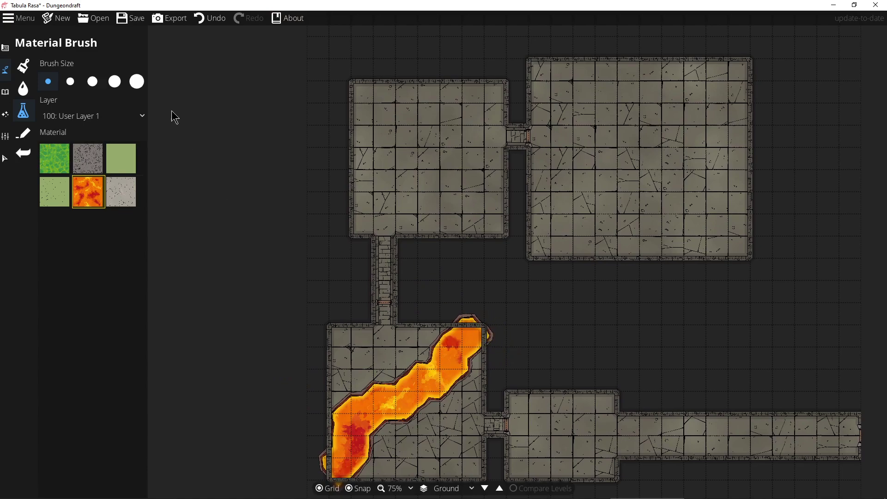
Review the terrain, water, material, path and object tools and their available settings.
click(19, 87)
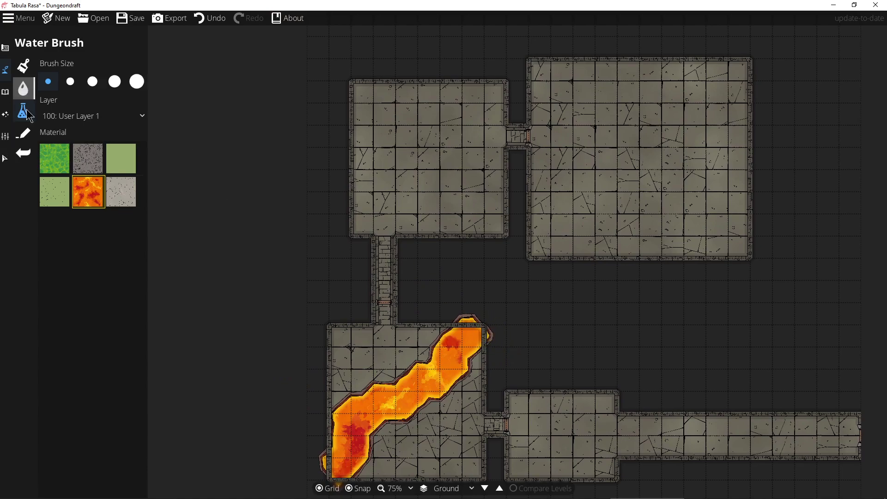
click(29, 135)
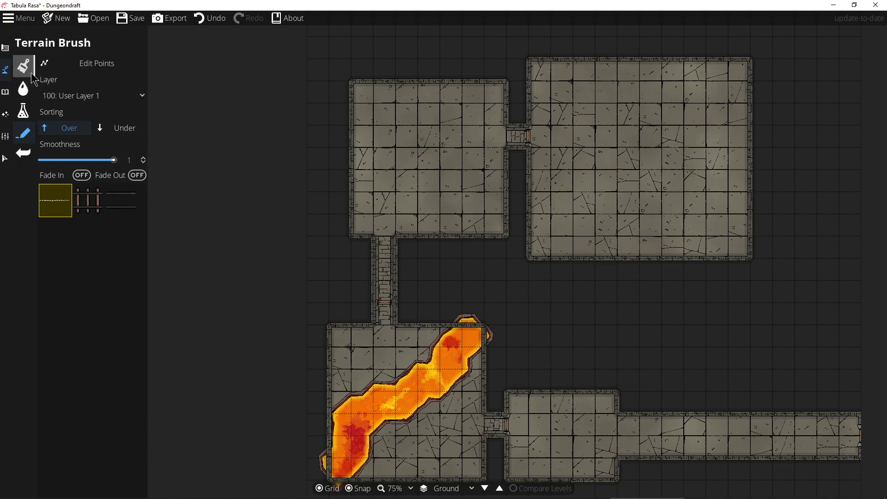
click(5, 92)
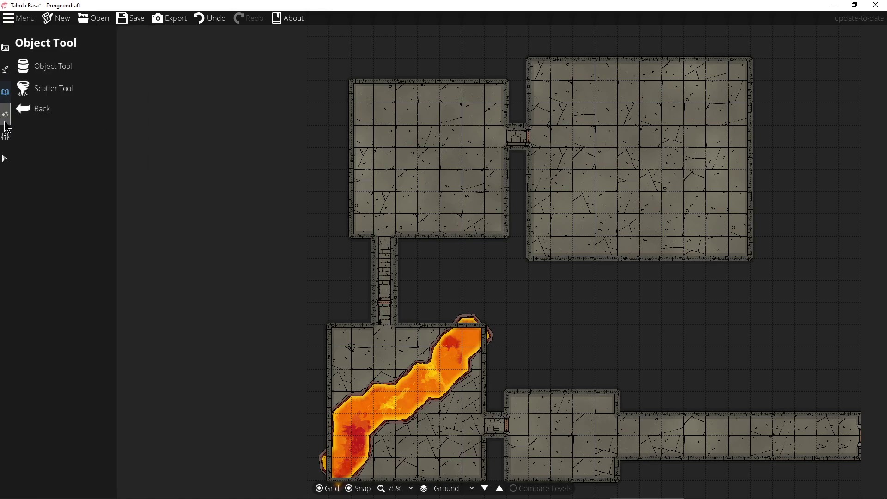
click(5, 70)
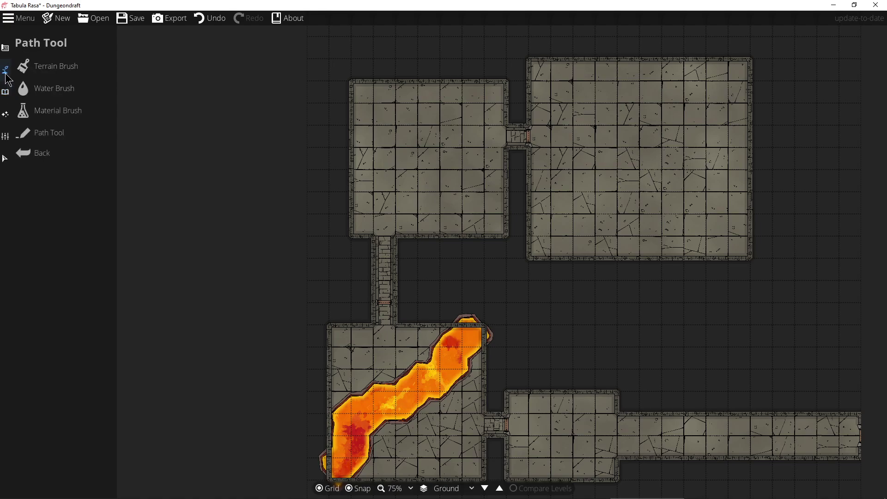
click(92, 86)
click(71, 132)
click(73, 108)
click(26, 68)
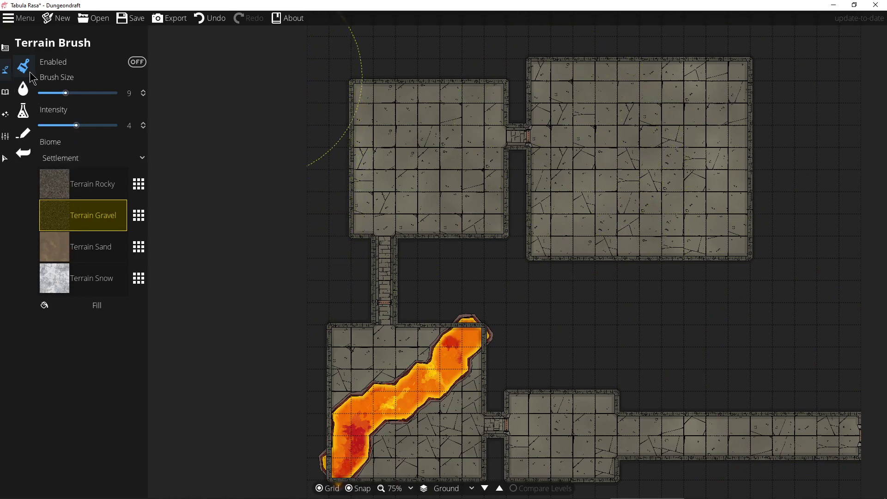
mouse_move(616, 328)
mouse_down()
mouse_move(458, 326)
mouse_move(463, 396)
mouse_up()
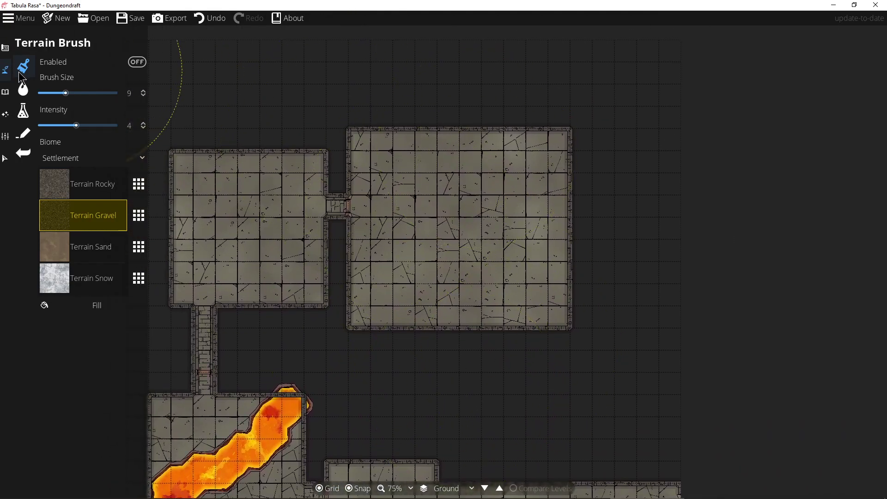
Cover the large upper-right room with the speckled green stone floor using a rectangular floor shape about 10 by 9 tiles.
click(5, 48)
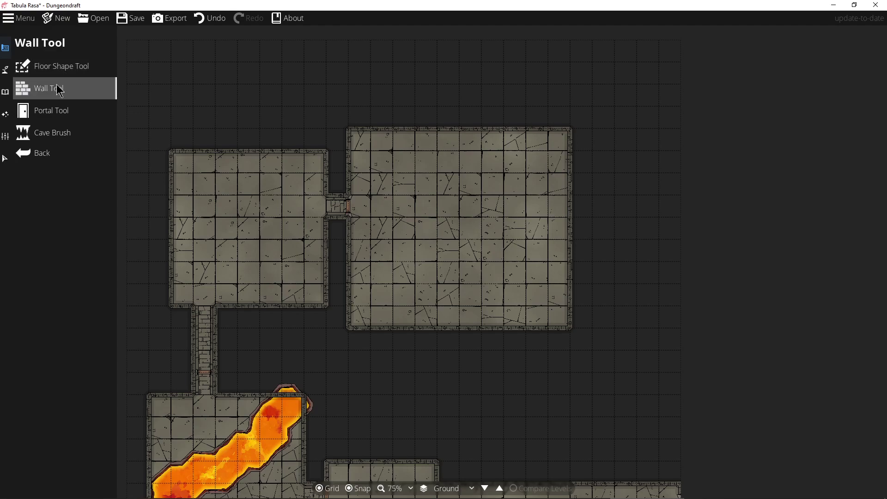
click(55, 66)
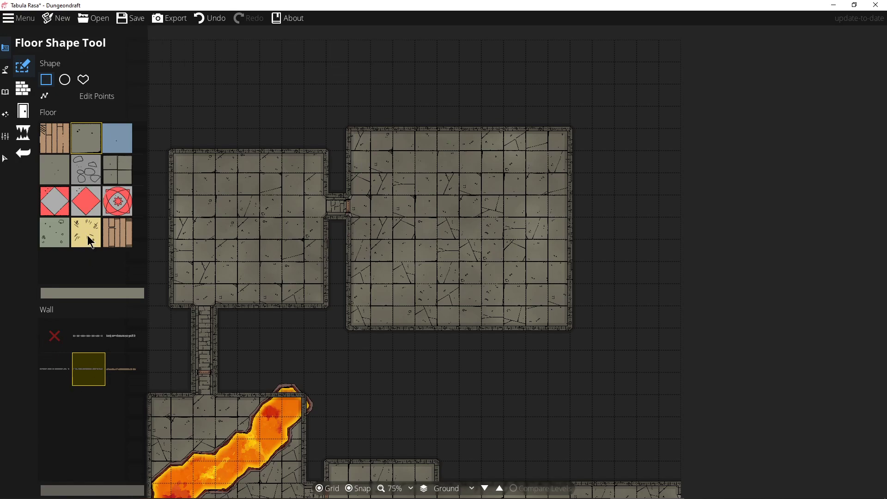
click(57, 234)
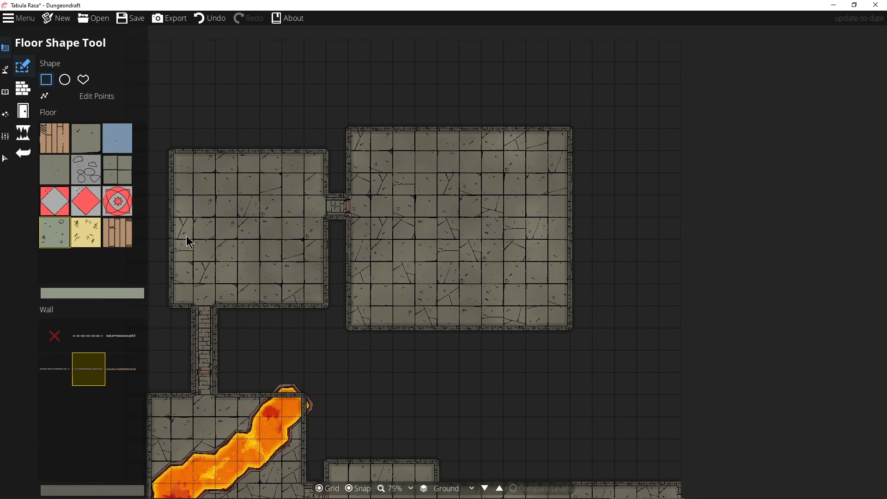
drag(362, 122, 355, 199)
drag(344, 123, 575, 330)
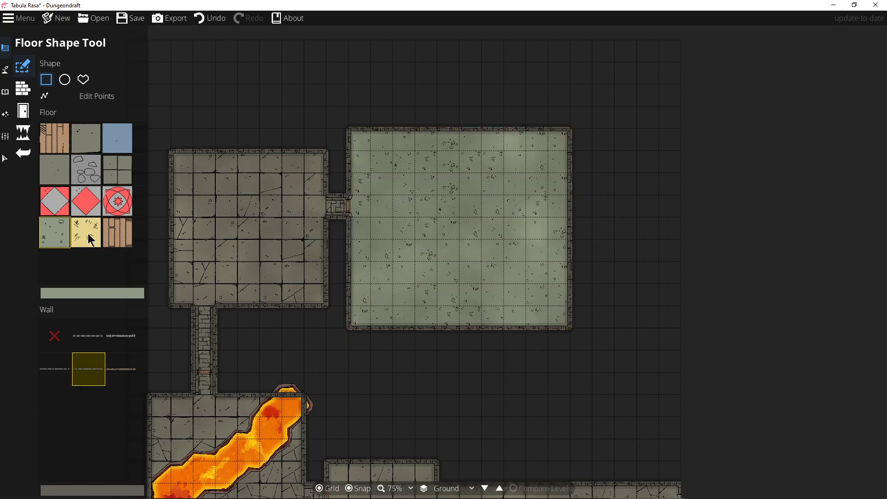
Try the small square stone tile floor and the plain grey stone floor across the whole large upper-right room.
click(123, 176)
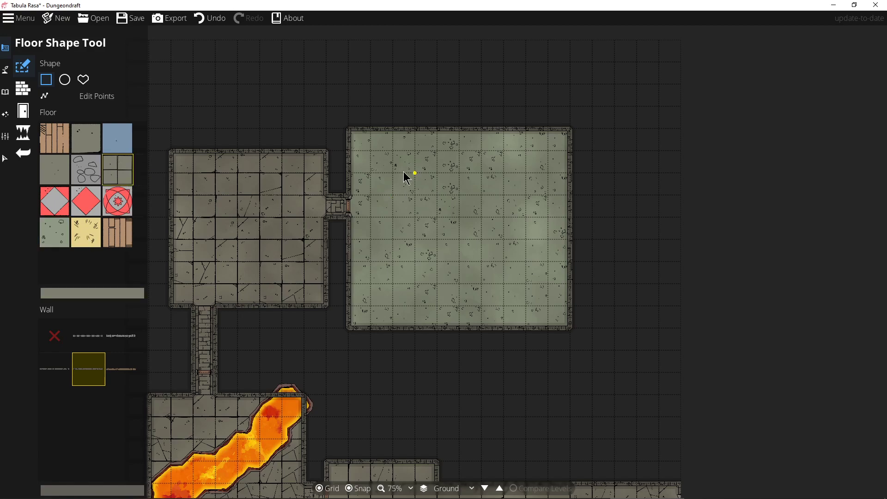
drag(355, 138, 575, 334)
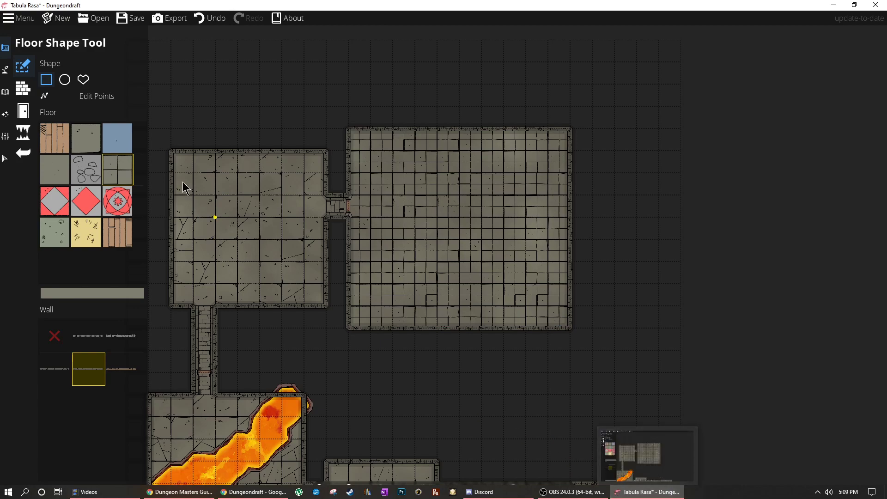
click(55, 176)
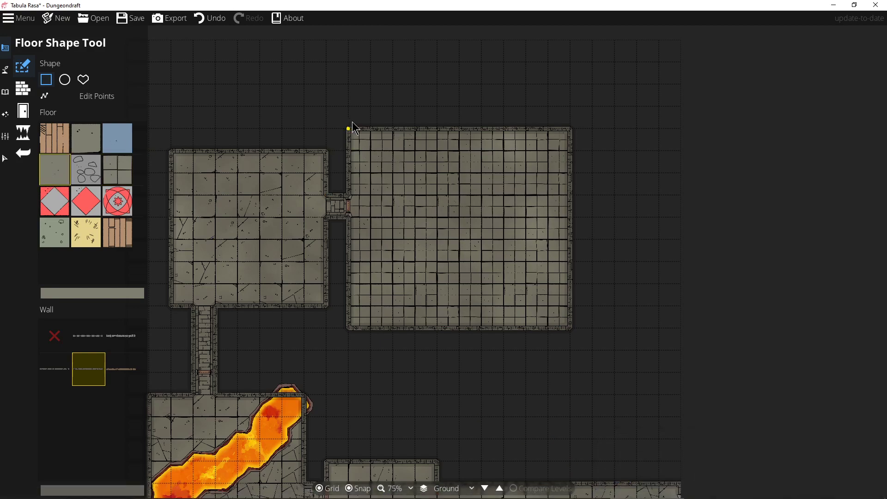
drag(399, 233, 572, 334)
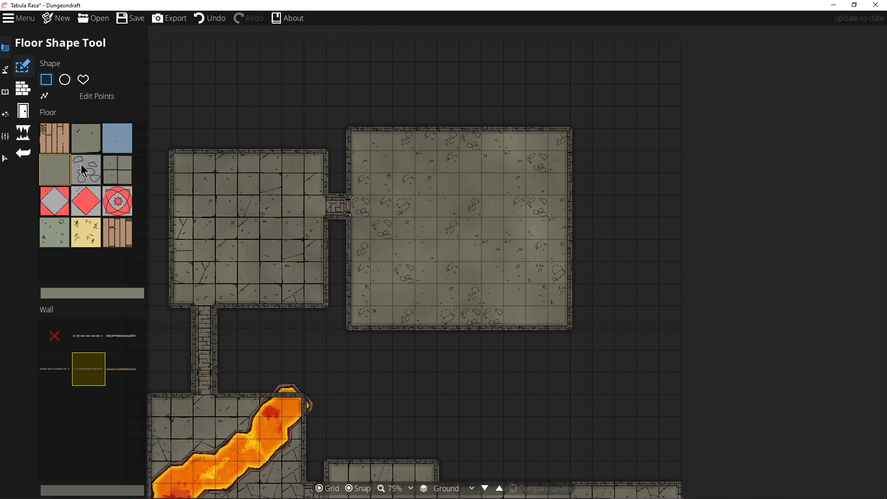
Try the long wooden plank floor and the square wooden parquet floor across the large upper-right room.
click(64, 146)
drag(349, 133, 580, 337)
click(121, 231)
drag(348, 132, 568, 334)
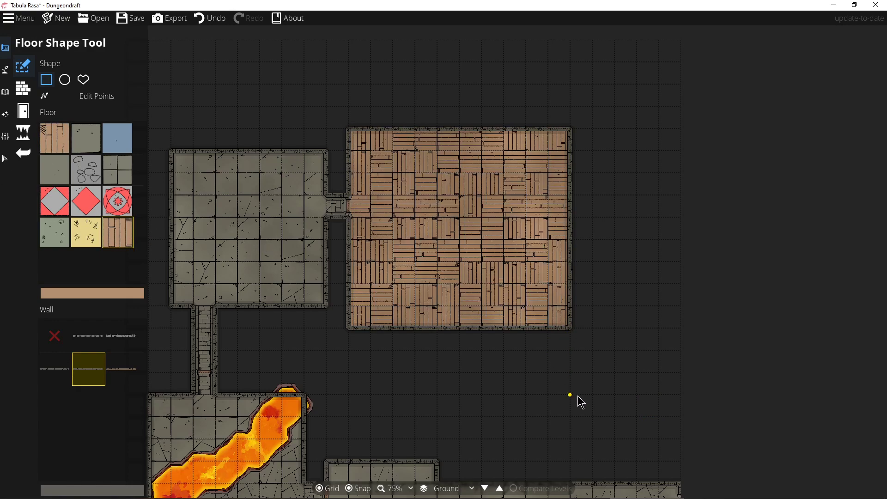
Try the grey-diamond checkered floor across the upper-right room and tint it pale purple, hex 8d7e9f.
click(57, 199)
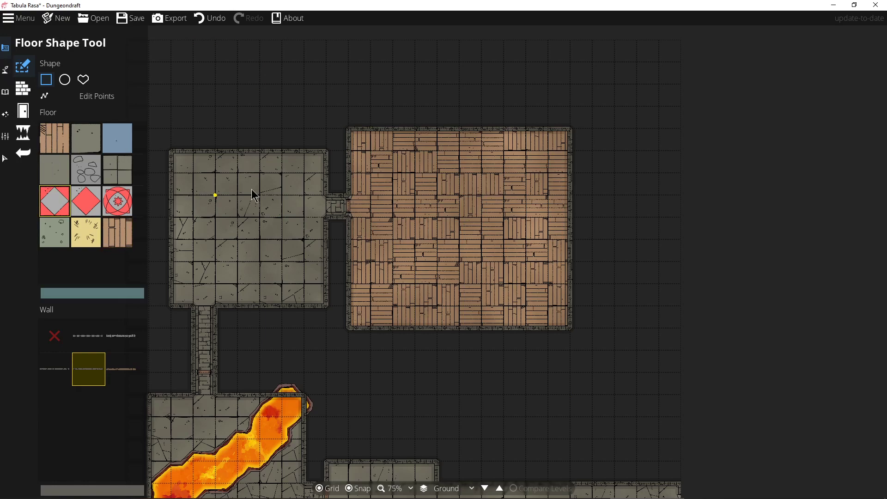
drag(347, 130, 562, 332)
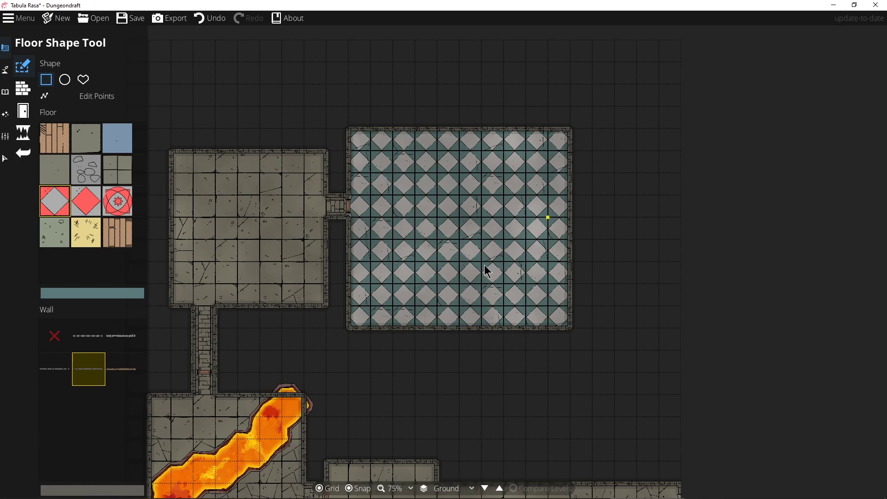
click(111, 294)
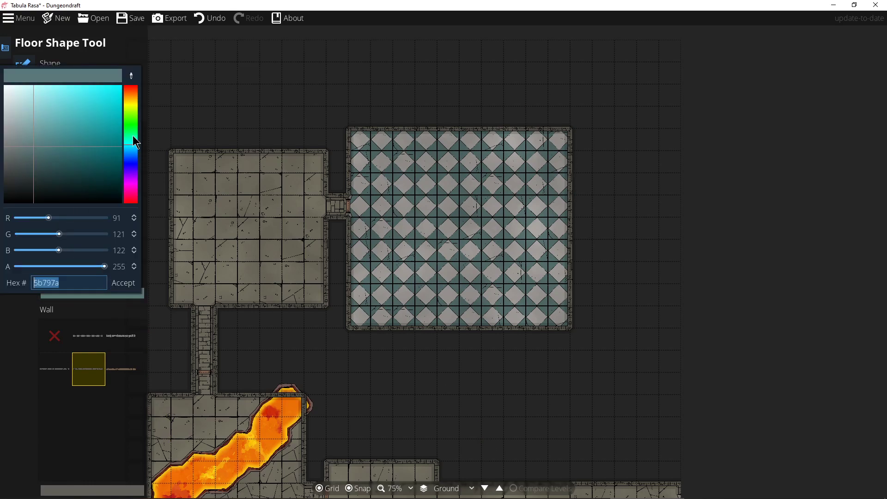
click(54, 204)
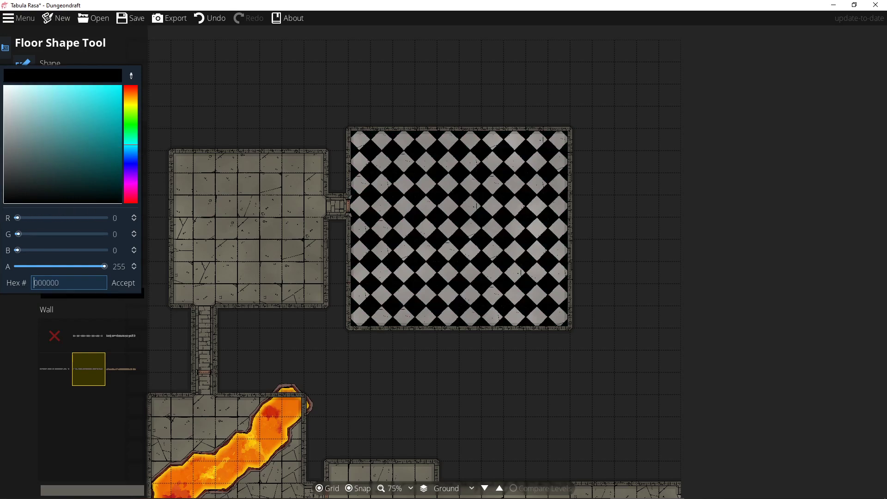
mouse_move(54, 204)
mouse_down()
mouse_move(29, 174)
mouse_move(83, 167)
mouse_move(107, 127)
mouse_move(139, 184)
mouse_move(138, 174)
mouse_up()
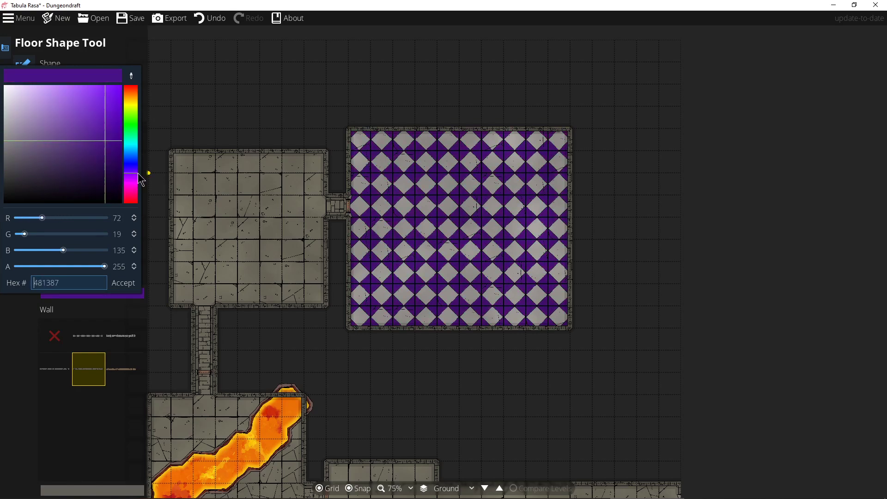
drag(106, 142, 28, 130)
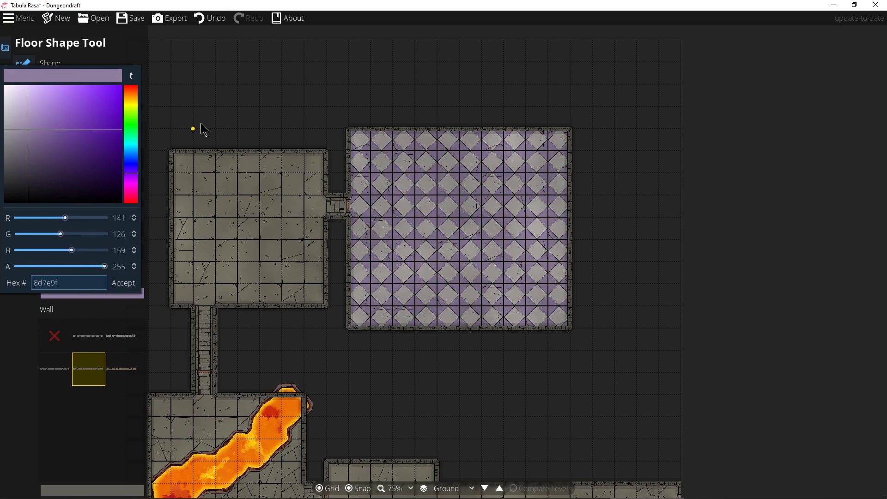
click(129, 283)
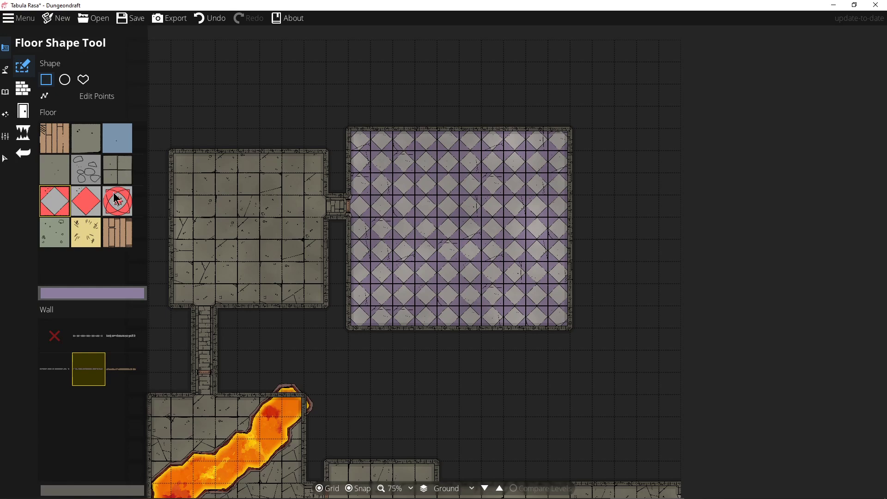
Try the coloured-diamond floor and the circular rosette-patterned floor across the upper-right room, both in their default colours.
click(79, 205)
drag(353, 131, 578, 331)
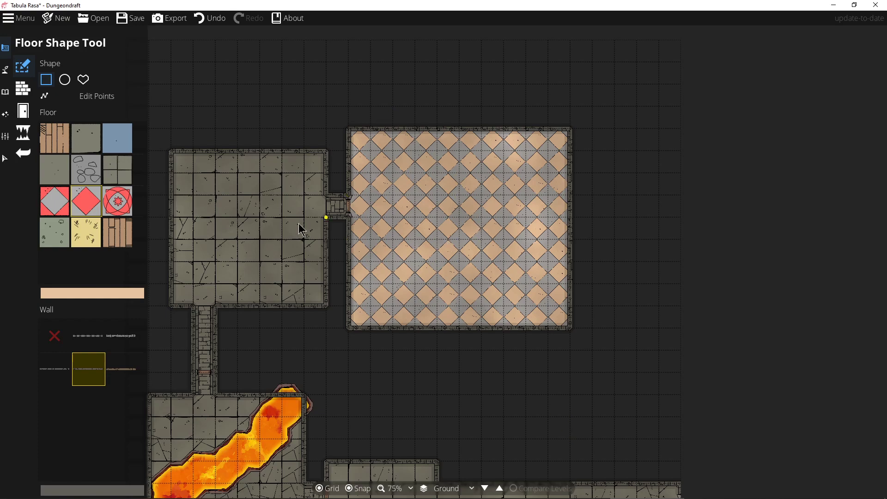
click(126, 205)
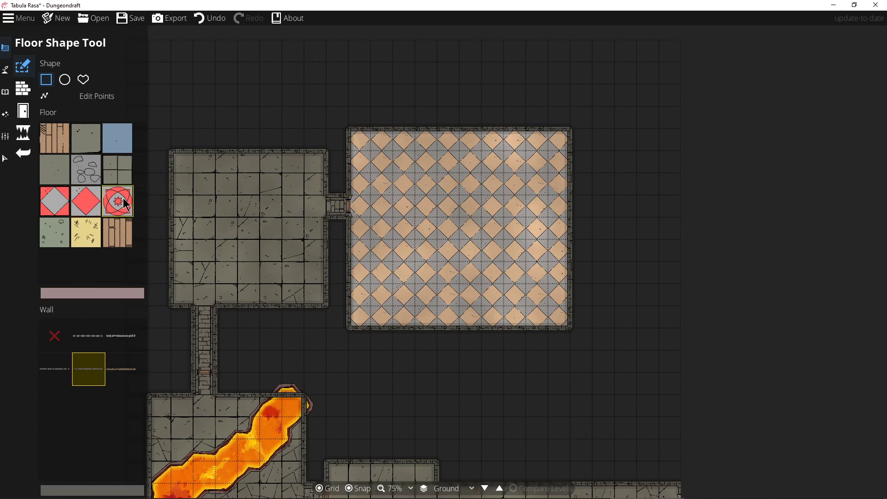
drag(355, 130, 562, 331)
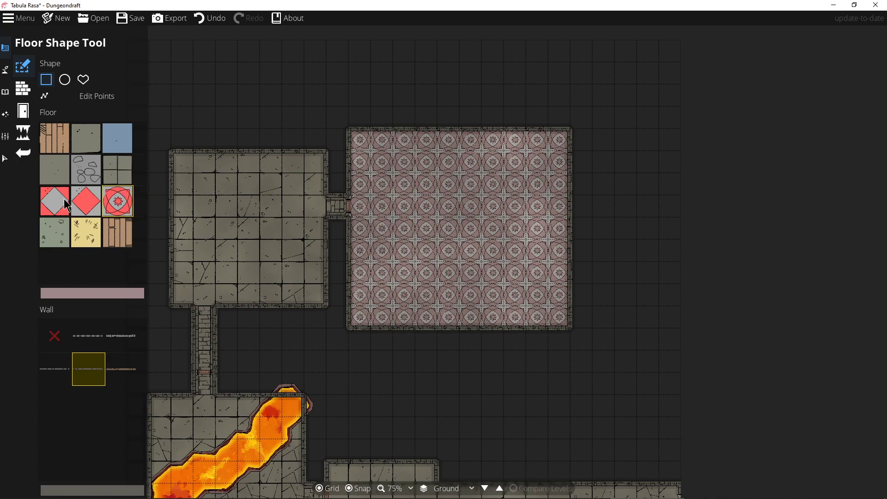
Tint the rosette-patterned floor of the upper-right room light pink, hex f1d1d1.
click(124, 295)
drag(107, 142, 20, 91)
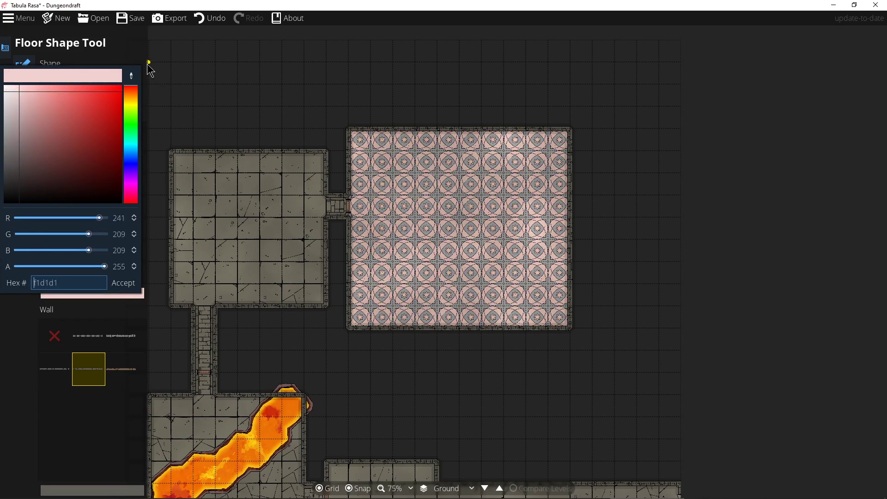
click(124, 283)
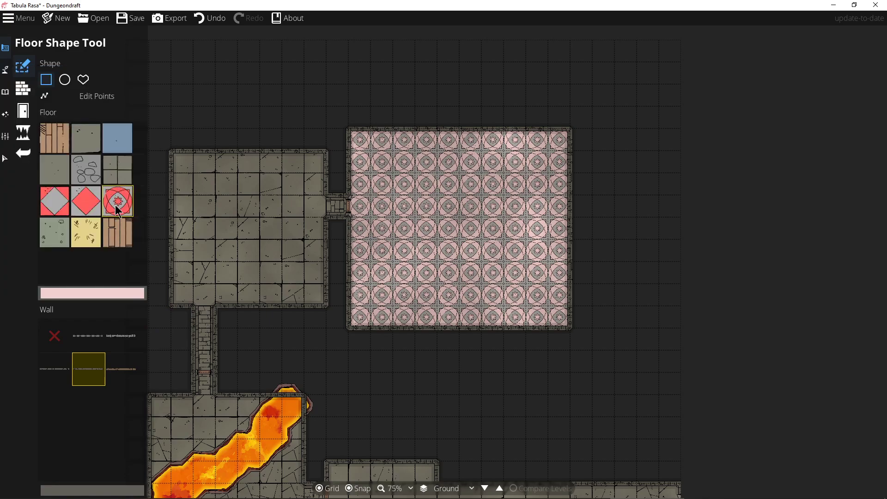
Cover the large upper-right room with the grey cobblestone floor using a rectangular floor shape about 10 by 9 tiles.
click(94, 179)
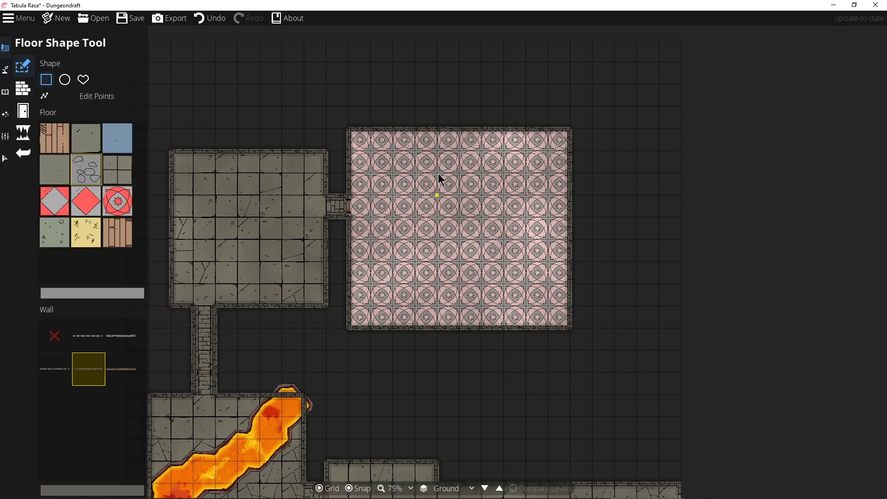
drag(350, 131, 571, 329)
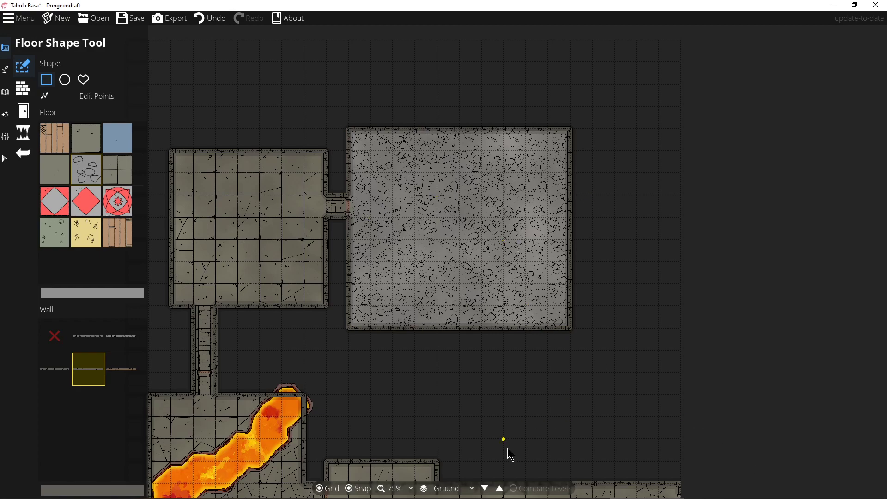
drag(447, 421, 482, 301)
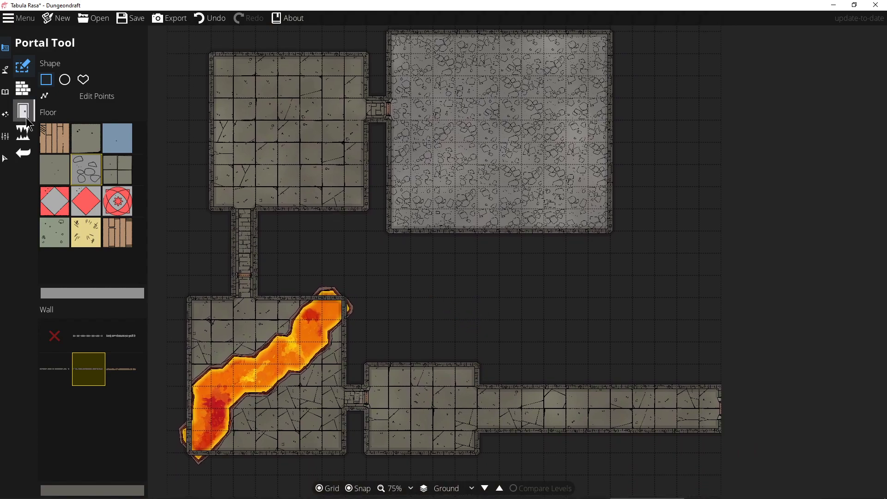
Activate the Object Tool and look over its layer, sorting, rotation, scale and colour settings and the object library.
click(3, 74)
click(7, 92)
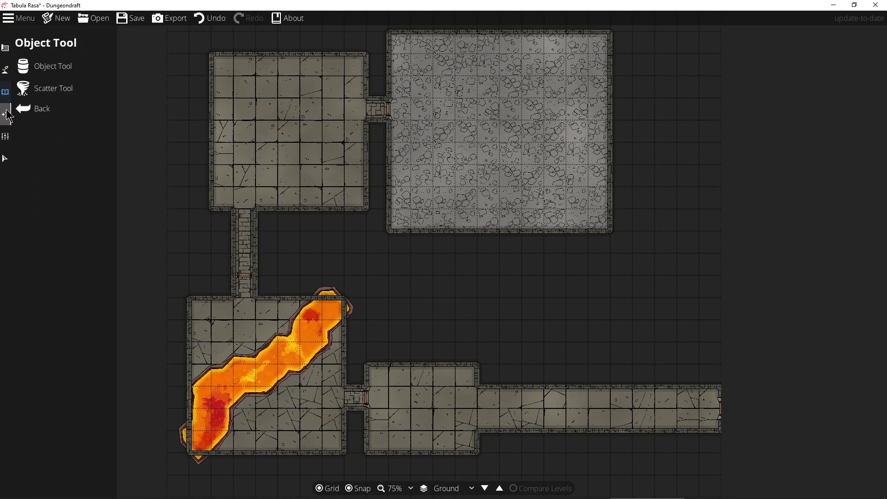
click(31, 63)
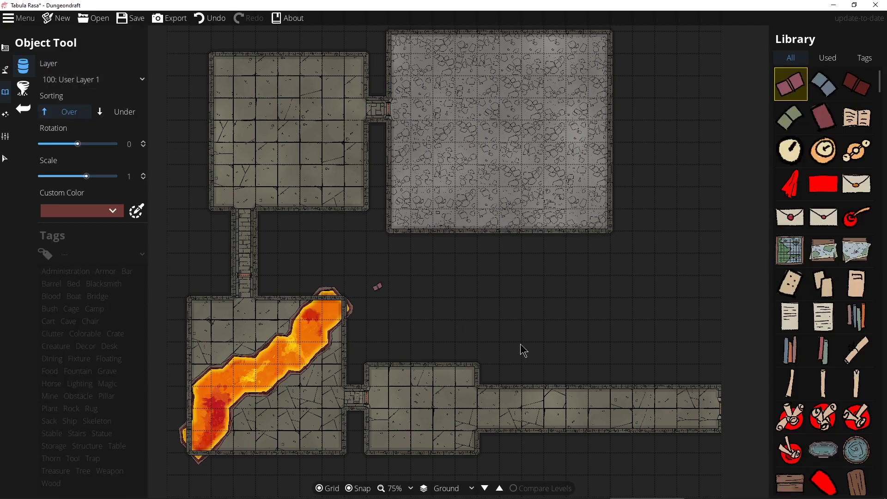
drag(604, 335, 678, 298)
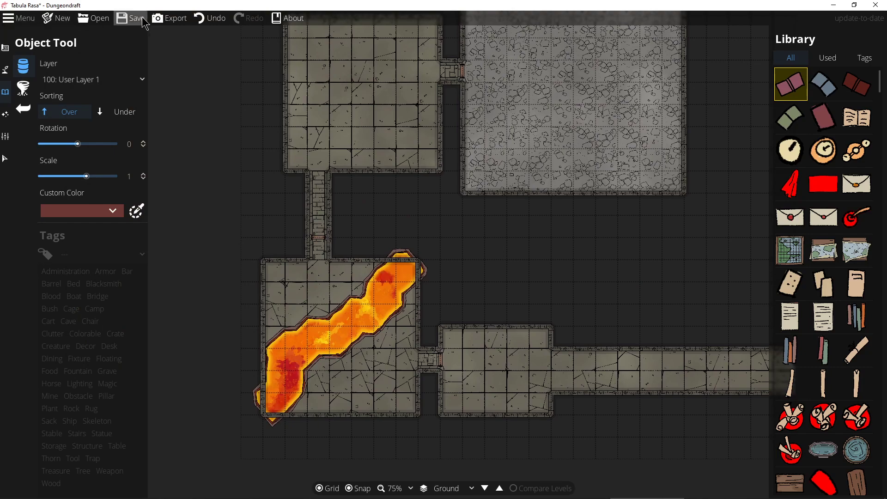
Select the door at the cobblestone room's corridor entrance and try to resize it.
click(5, 158)
click(459, 71)
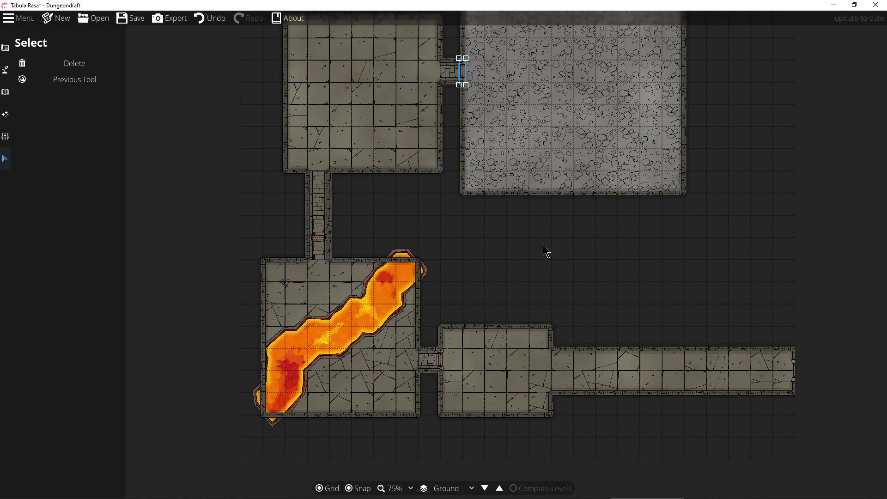
drag(521, 178, 471, 263)
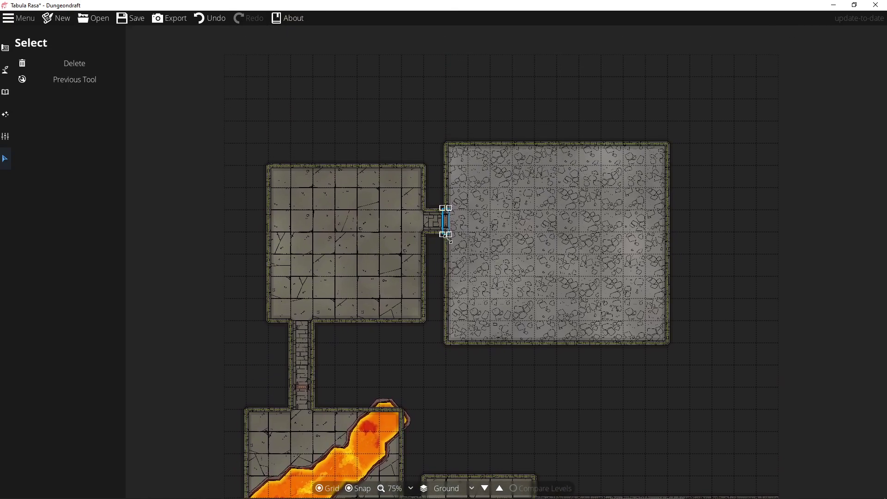
drag(619, 407, 331, 218)
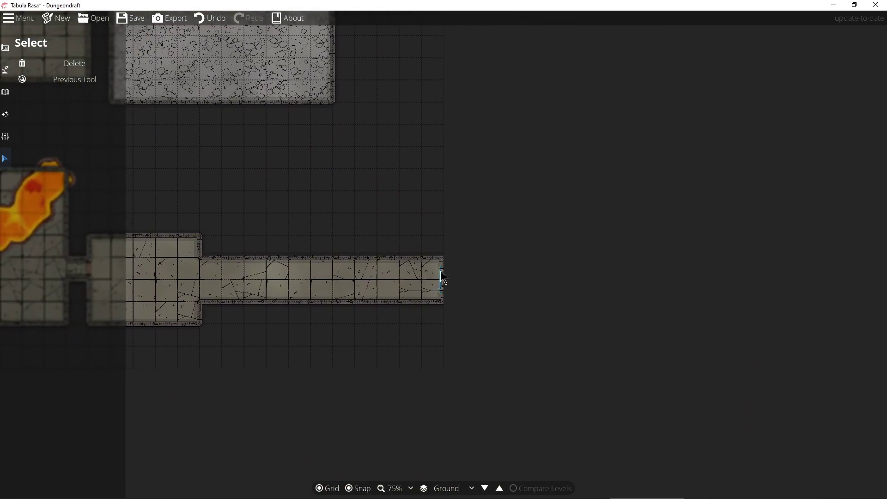
drag(388, 180, 445, 400)
drag(332, 262, 531, 257)
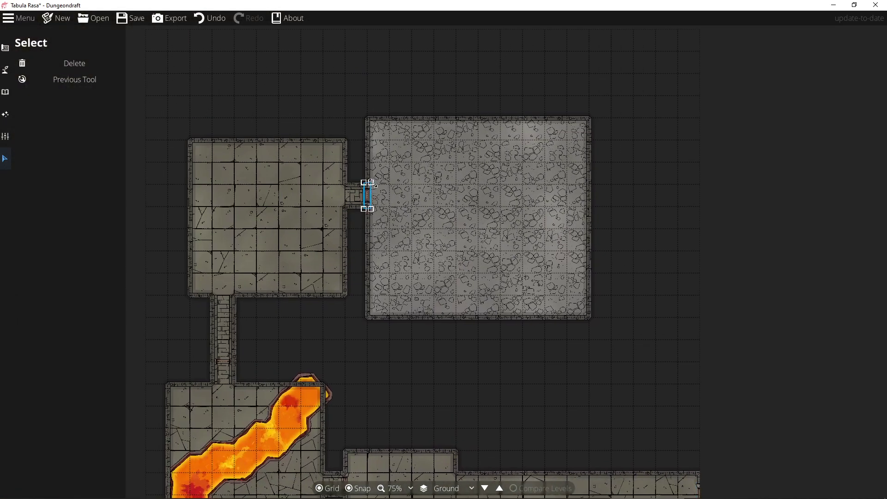
drag(367, 183, 332, 89)
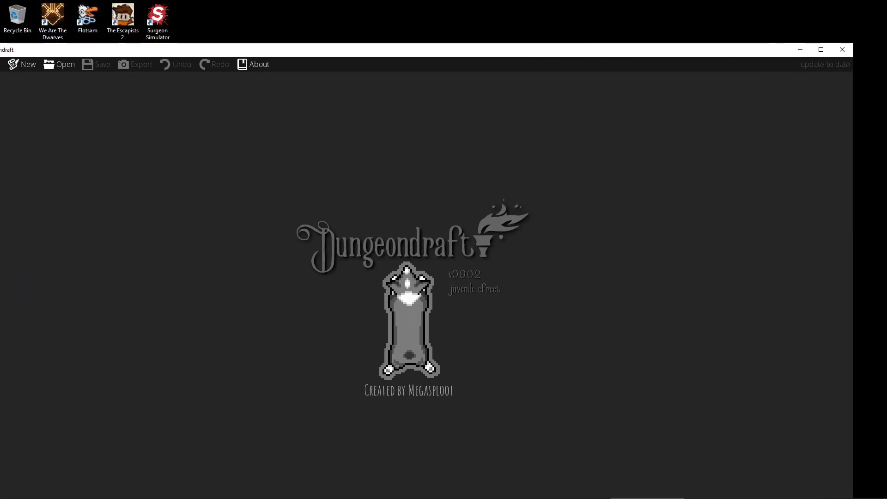
Maximise the program window and look in the Documents folder for a map to open, leaving without opening one.
click(821, 49)
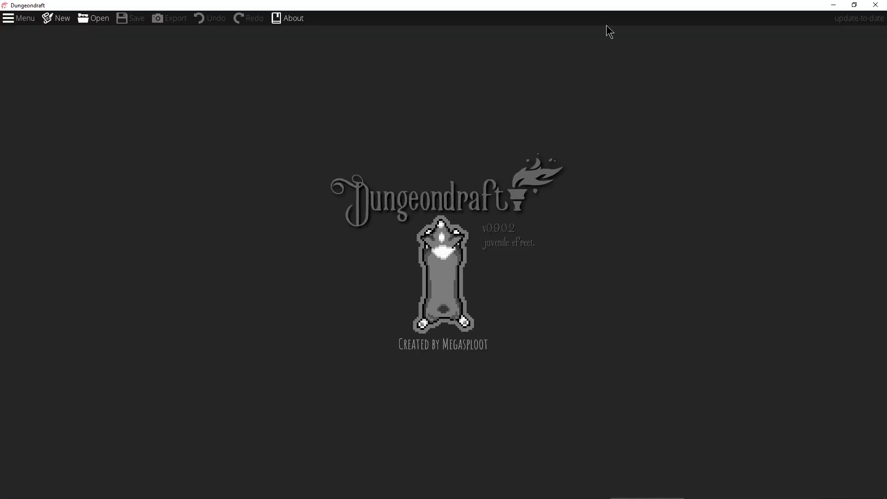
click(94, 20)
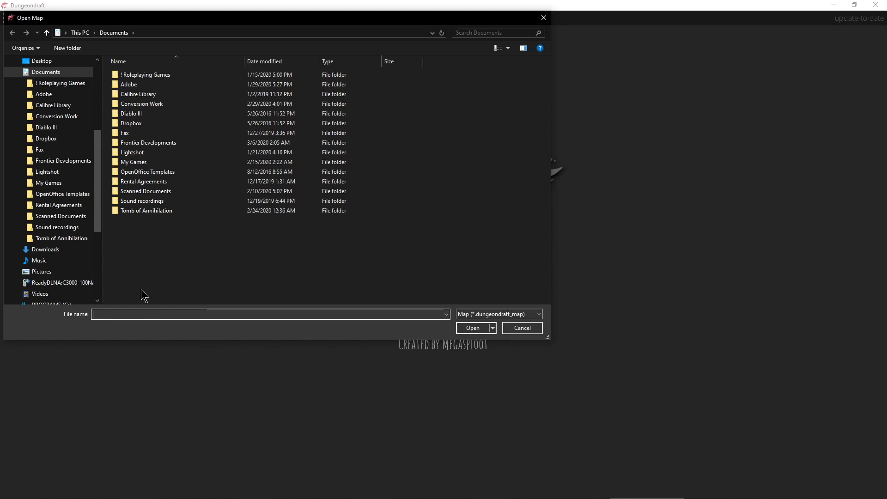
click(530, 329)
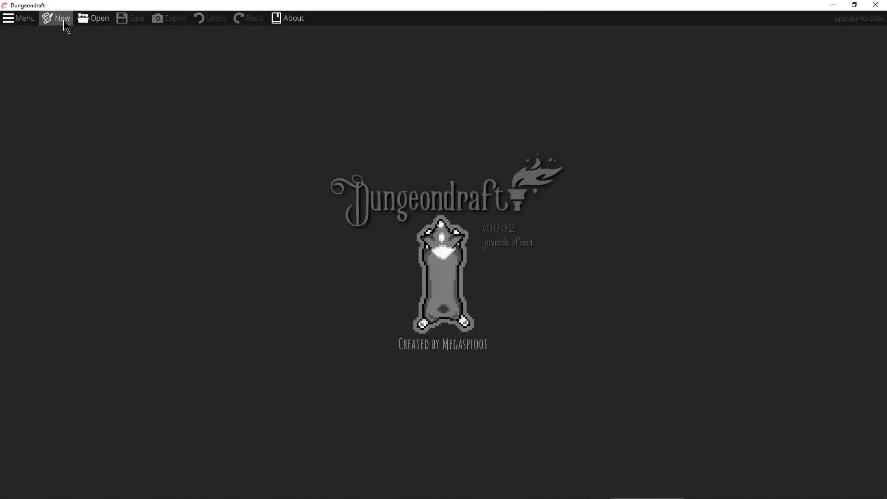
Begin a new map and set its size to 25 tiles wide by 25 tiles high.
click(50, 23)
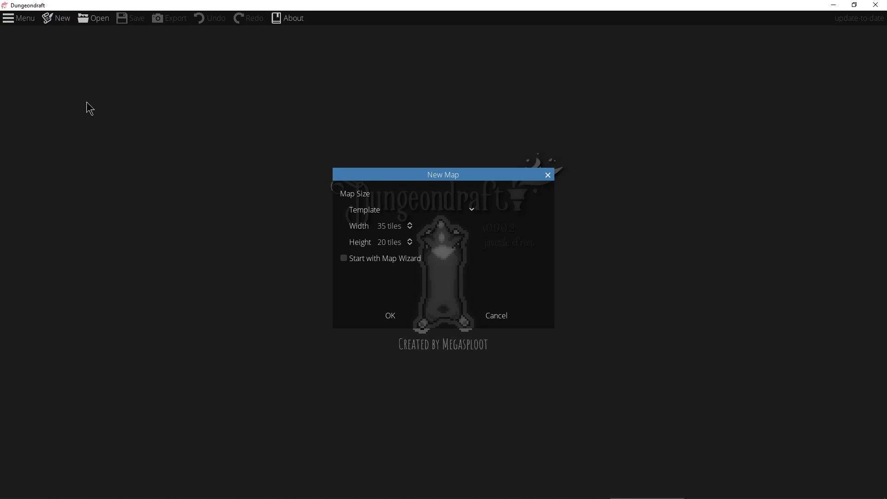
click(412, 229)
click(411, 229)
click(411, 230)
click(411, 229)
click(411, 230)
click(411, 229)
click(411, 229)
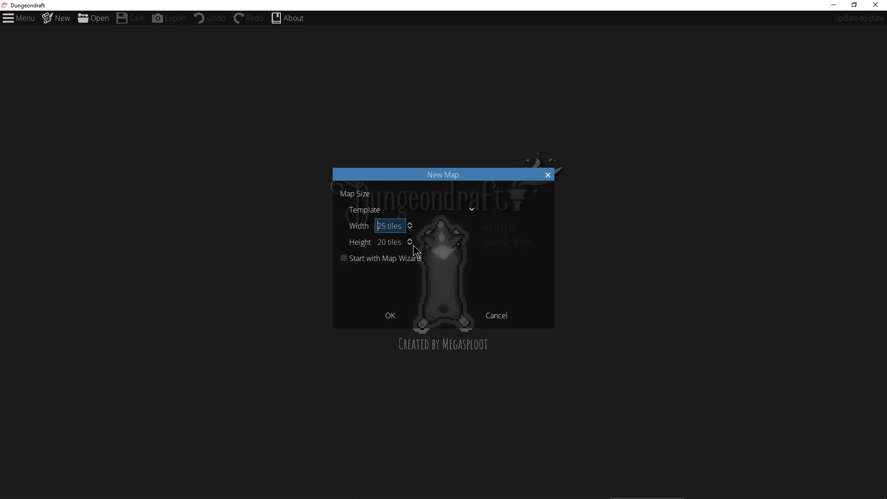
click(410, 244)
click(410, 240)
click(409, 240)
click(410, 240)
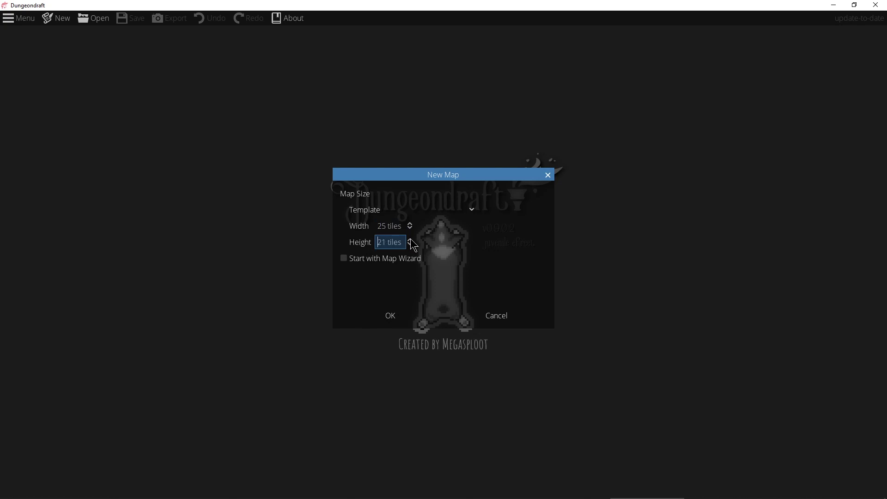
click(409, 239)
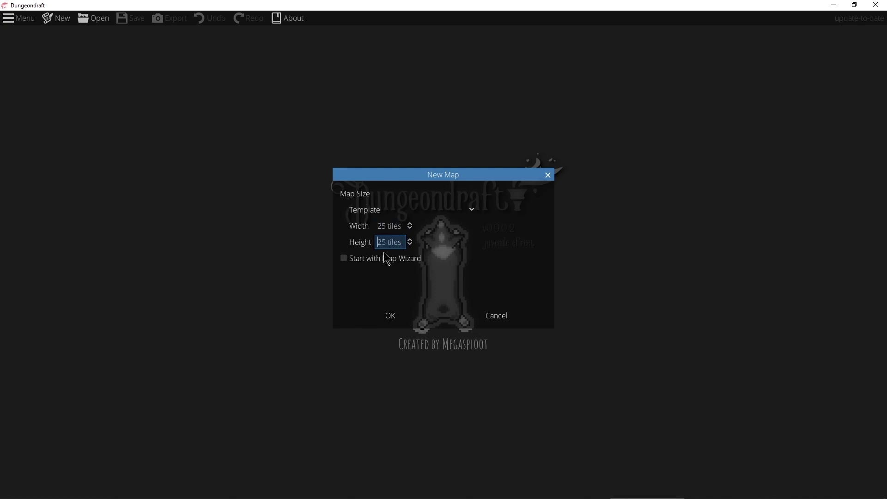
Create the map with the Map Wizard and generate a dungeon with the cracked stone tile floor and Stone walls.
click(352, 259)
click(391, 316)
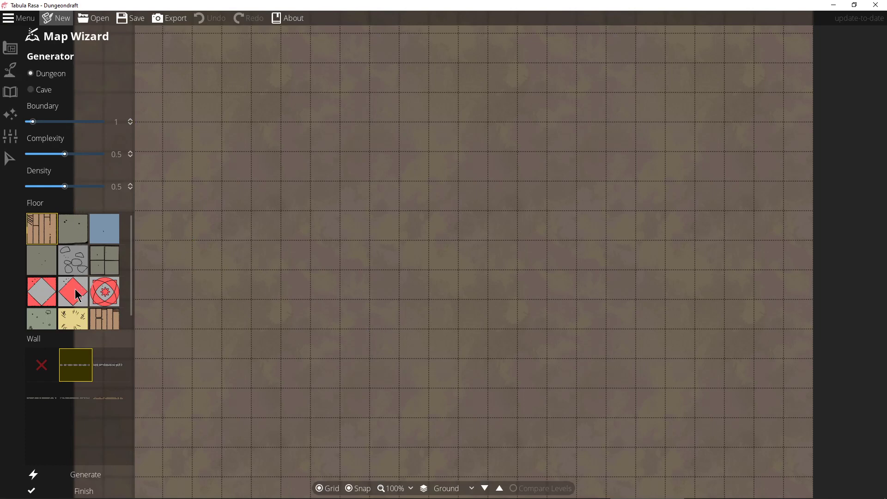
click(77, 401)
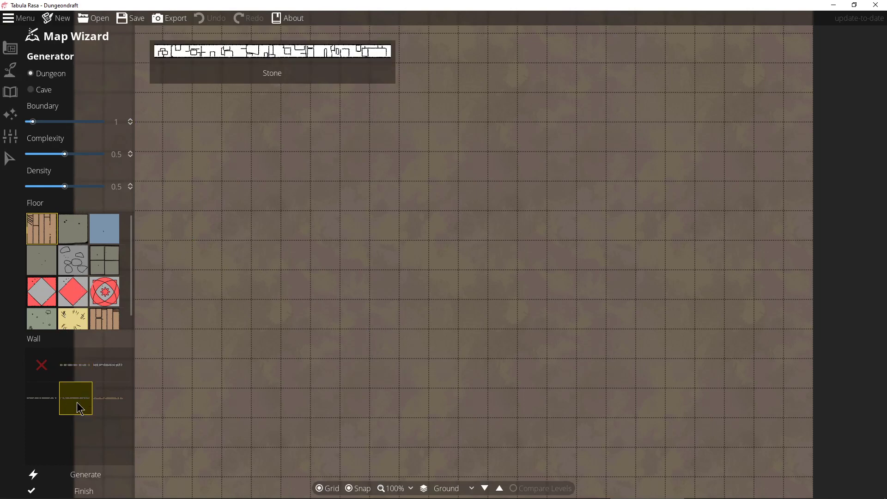
click(80, 229)
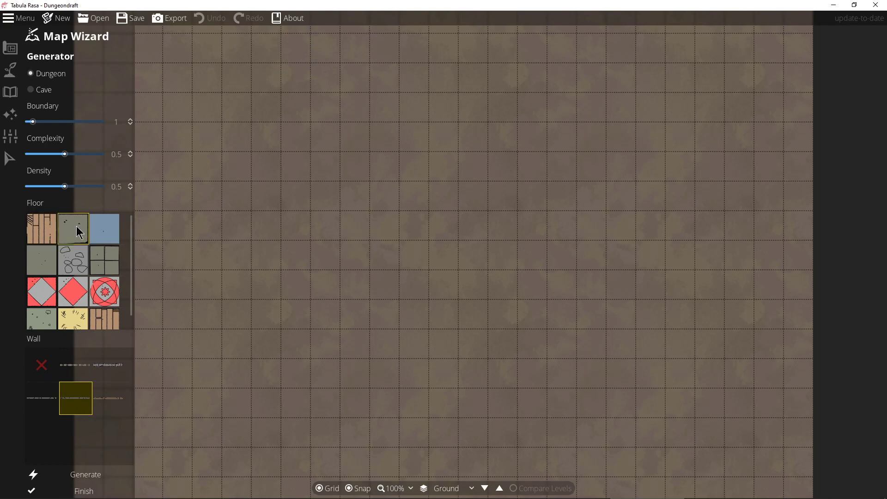
click(102, 478)
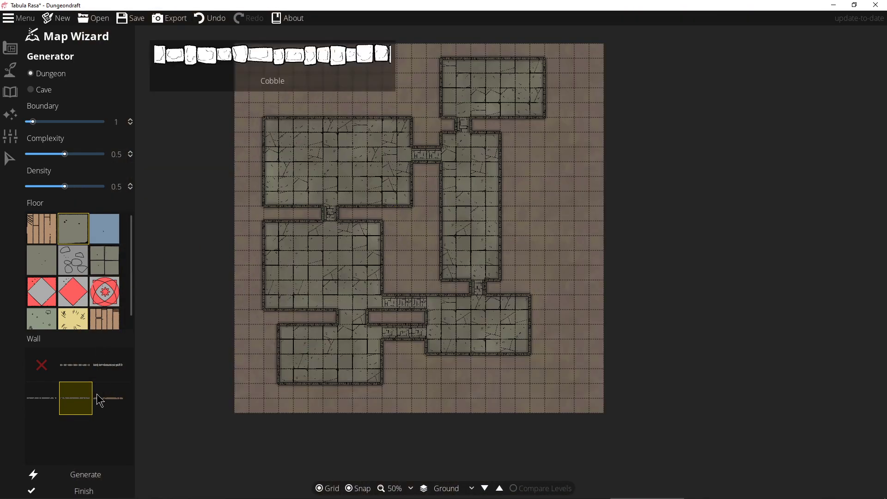
Regenerate the dungeon repeatedly with the same settings to try different room layouts.
click(84, 477)
click(85, 477)
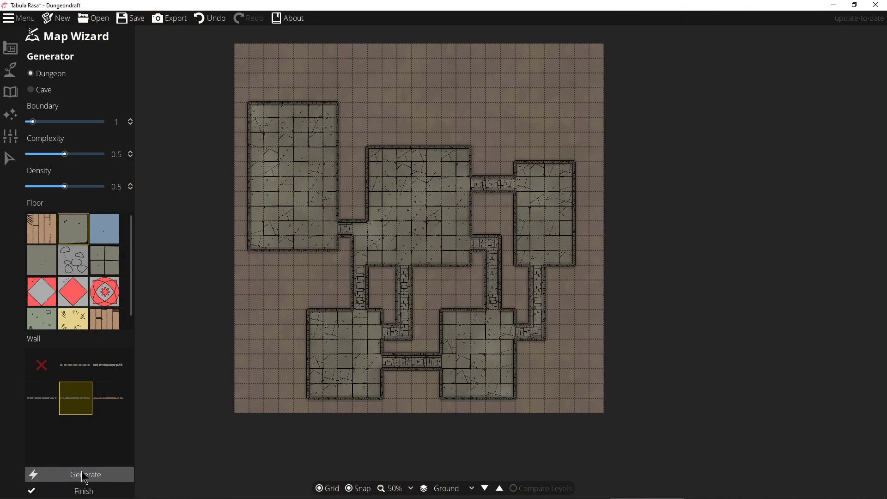
click(84, 477)
click(84, 477)
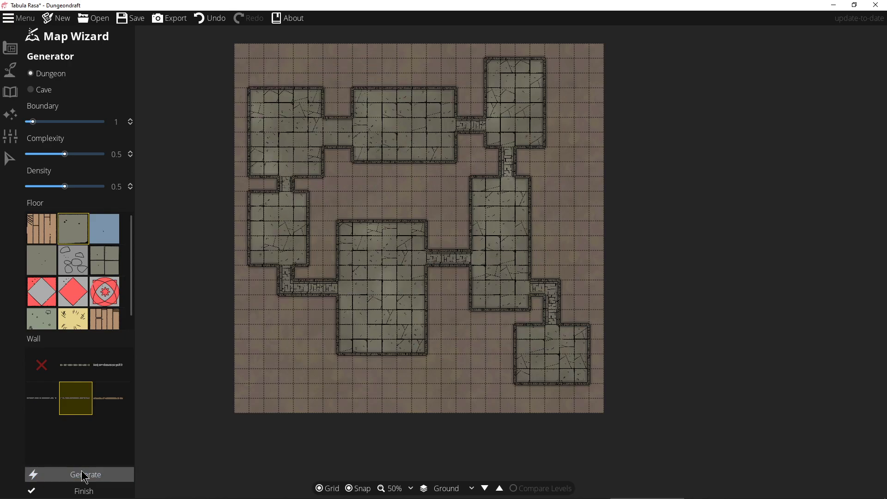
click(85, 477)
click(85, 477)
click(85, 477)
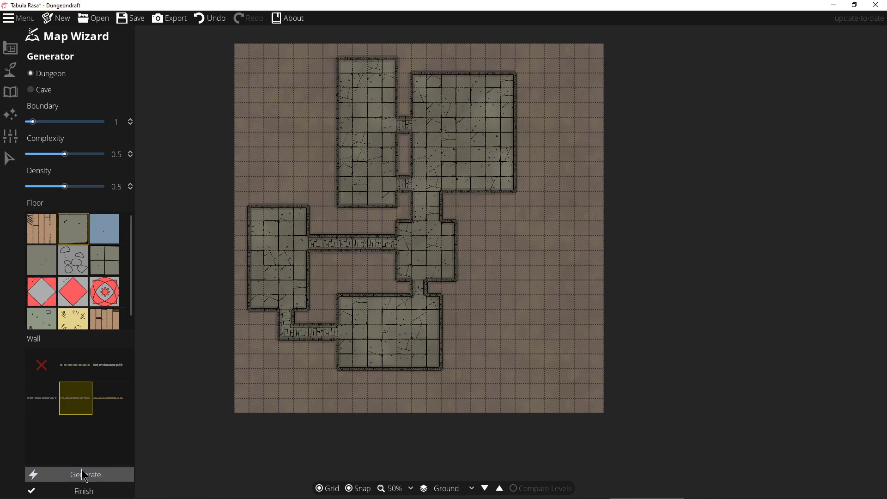
click(85, 476)
click(84, 476)
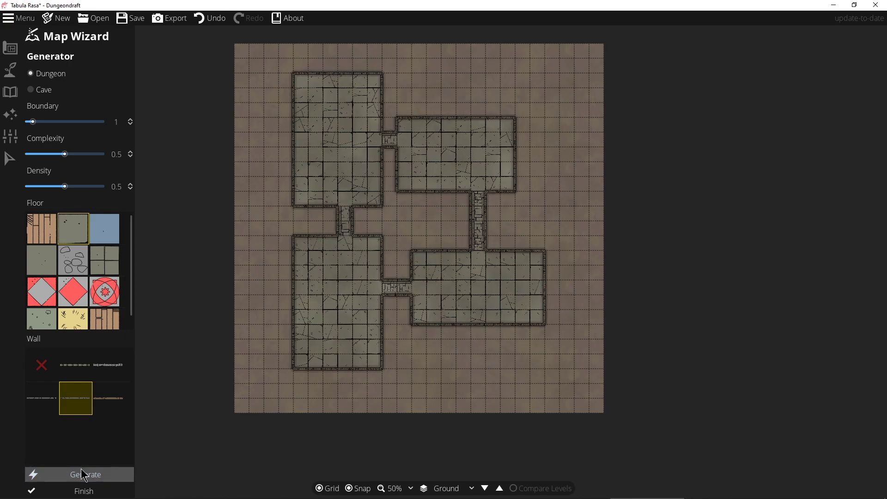
Set the generator's complexity and density to 0.3 and generate new dungeon layouts.
click(121, 156)
text(3)
click(125, 187)
text(3)
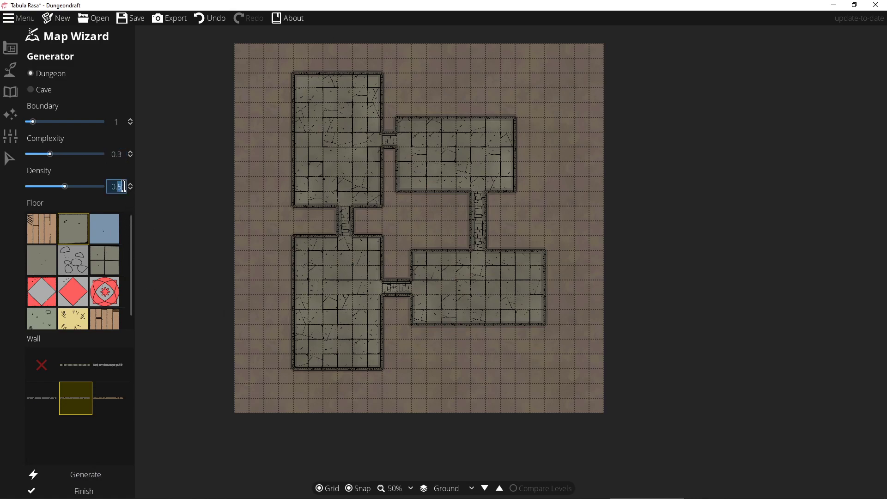
click(84, 476)
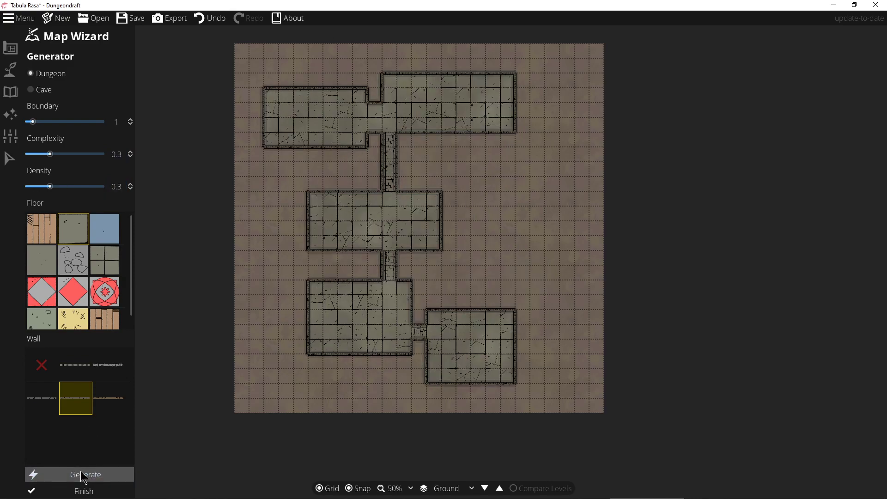
click(83, 476)
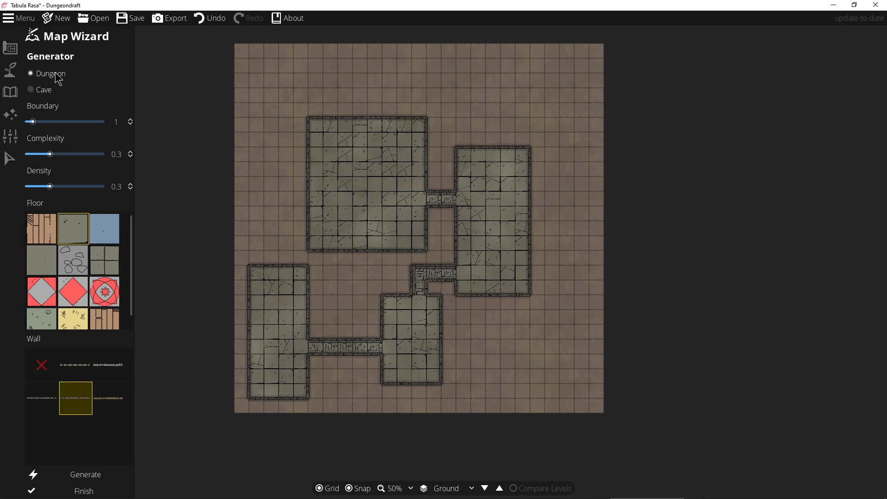
Finish the Map Wizard, activate the Floor Shape Tool and look at its floor colour setting.
click(83, 491)
click(10, 48)
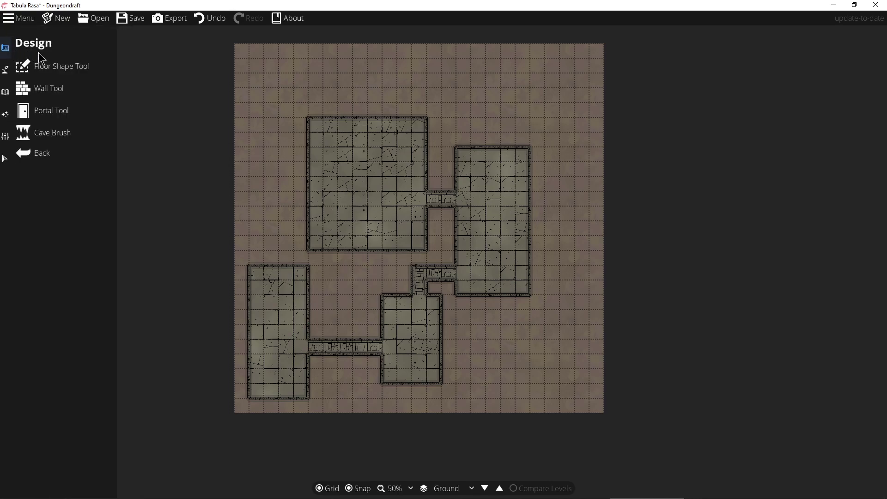
click(63, 71)
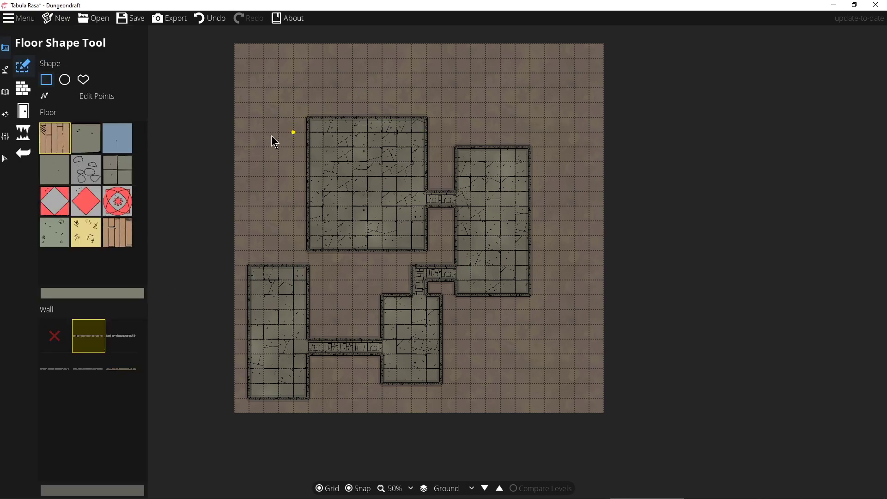
click(105, 296)
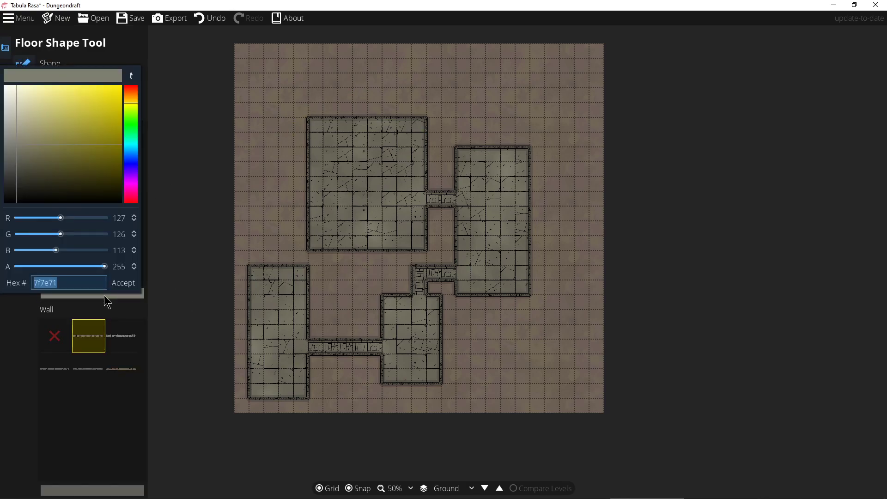
click(125, 314)
Cover the large upper room and its short eastern corridor with the cobblestone floor and Stone walls.
click(115, 169)
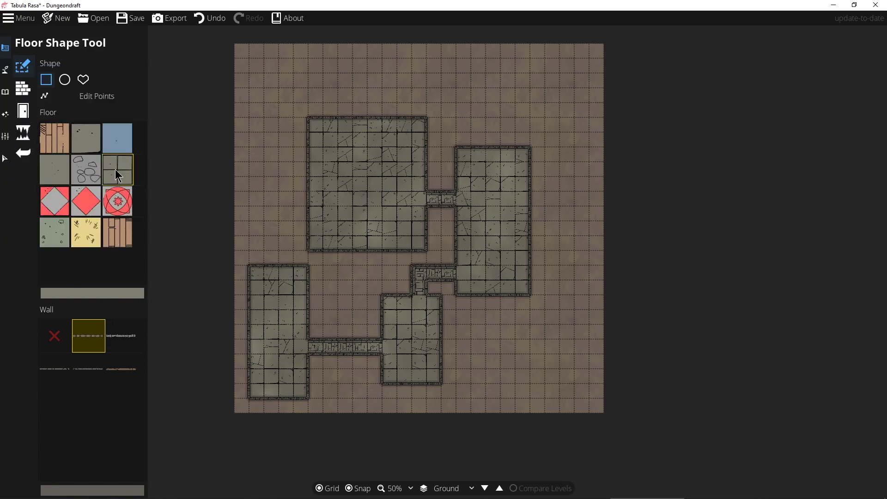
click(91, 173)
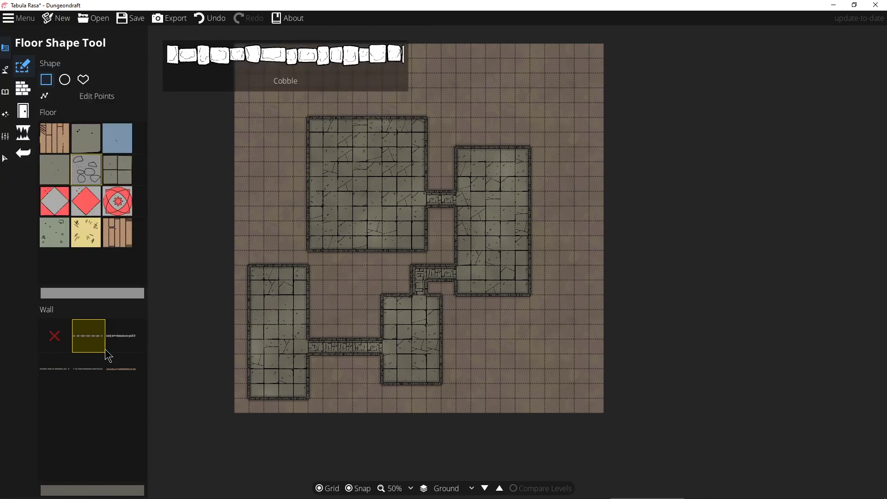
click(103, 365)
drag(316, 141, 427, 251)
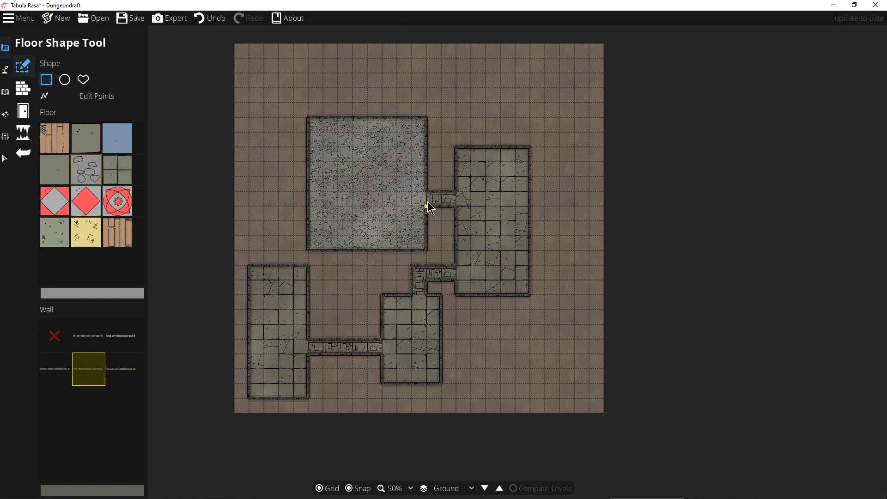
drag(425, 193, 456, 206)
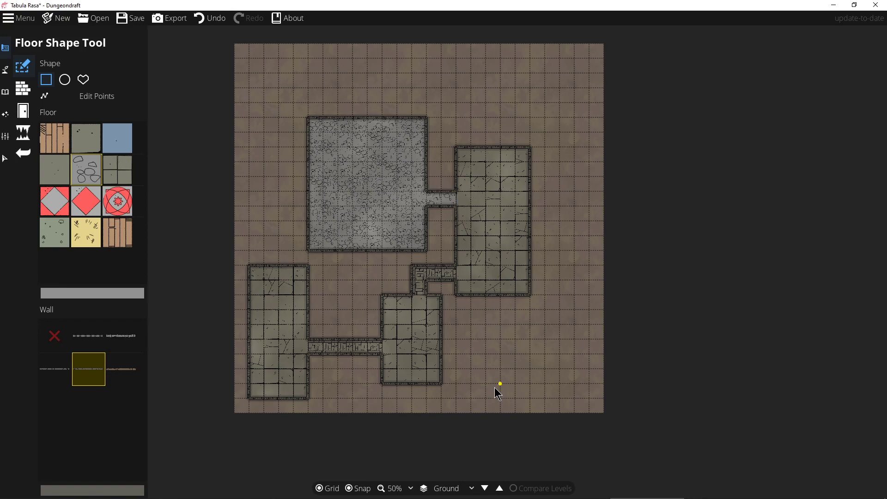
Try the red and grey patterned tile floors and pick dark green 0c450e as the floor colour.
click(115, 207)
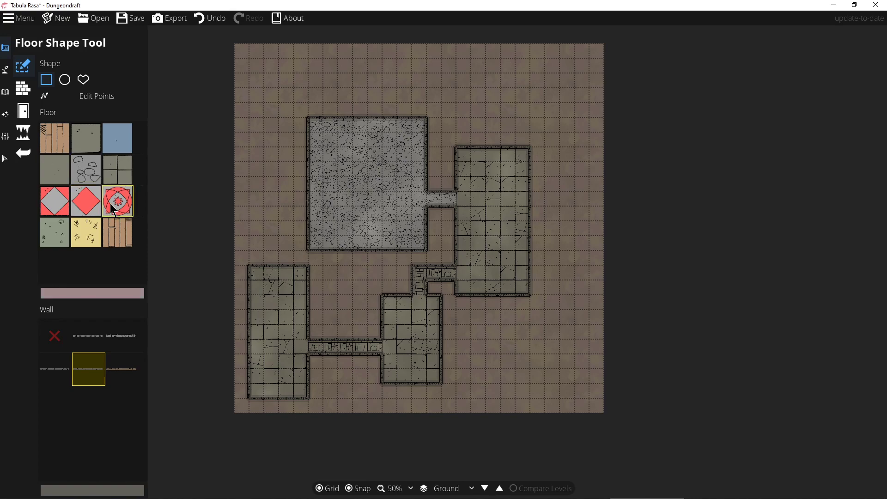
click(63, 211)
click(124, 294)
drag(135, 162, 102, 170)
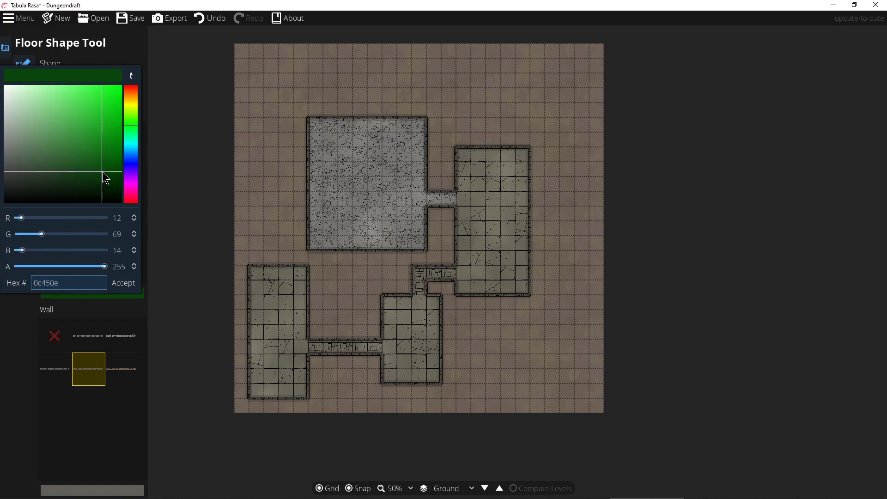
click(121, 283)
Recolour the red diamond tile floor to green 0b5d25 and fill the lower-left room with it.
click(96, 293)
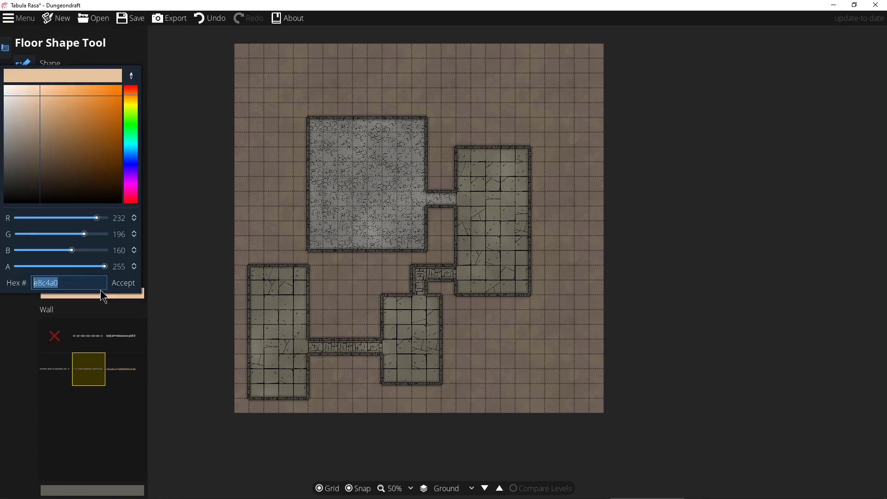
drag(134, 125, 132, 132)
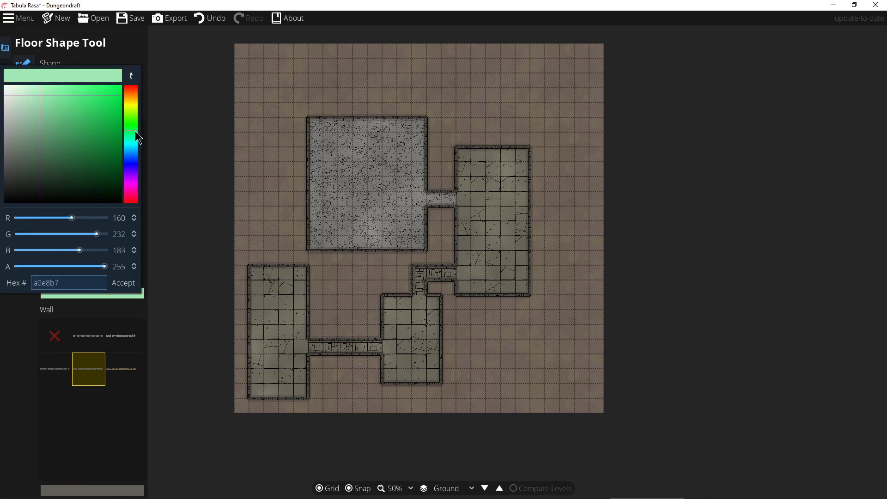
mouse_move(112, 168)
mouse_down()
mouse_move(102, 173)
mouse_move(107, 160)
mouse_up()
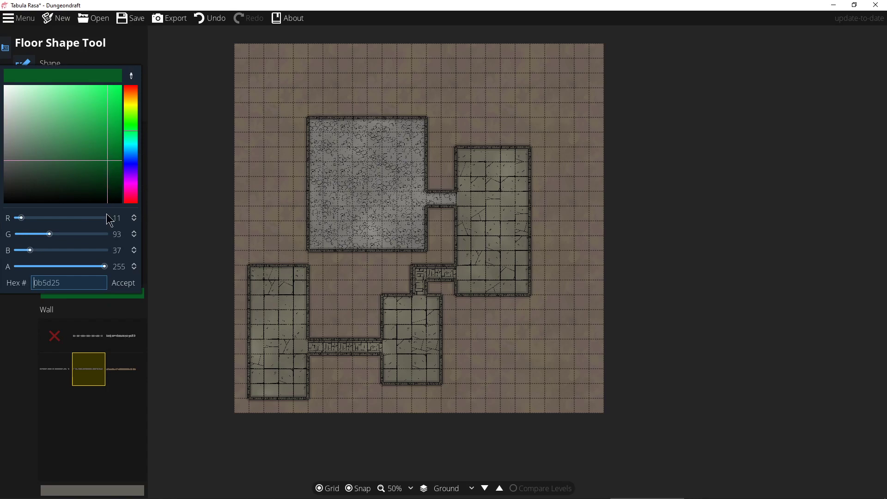
click(122, 283)
drag(248, 263, 308, 400)
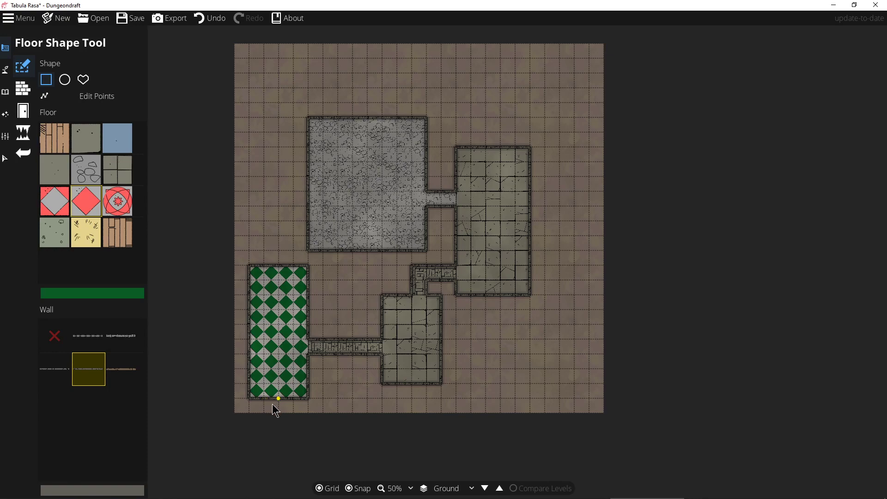
Extend the lower-left room with a two-tile-wide exit to the map's edge and draw an oval room about 3 by 4 tiles in the upper-right area.
drag(286, 402, 261, 434)
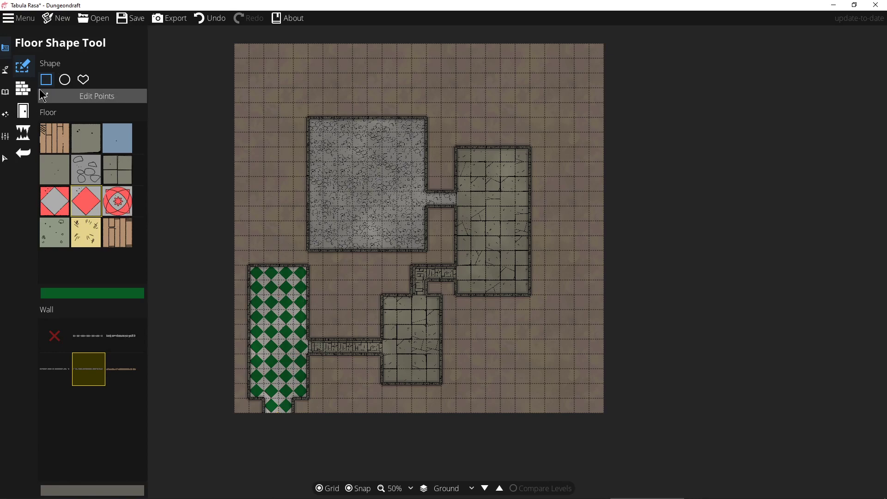
click(64, 80)
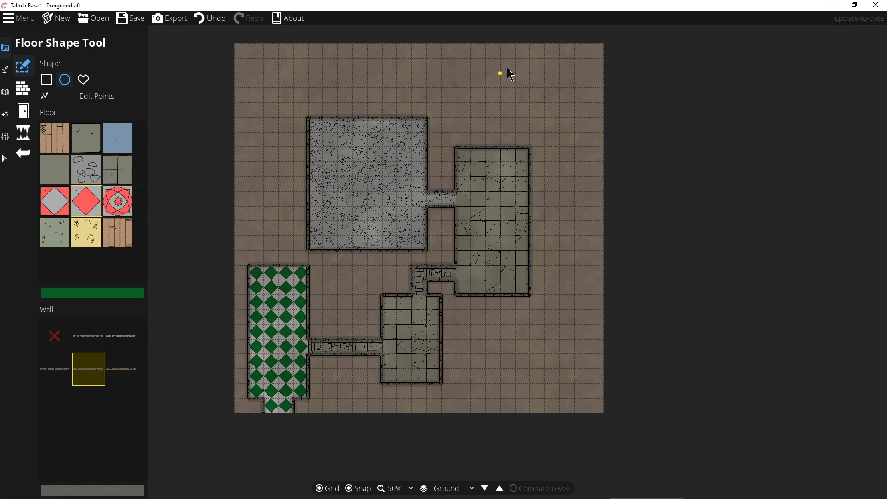
drag(527, 105, 560, 120)
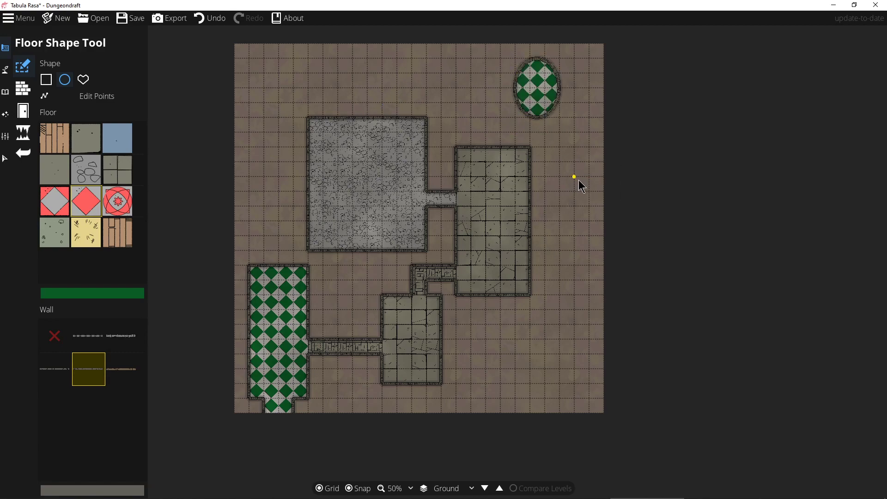
Undo the oval room, the exit and the floor and layout changes before them.
key(ctrl+z)
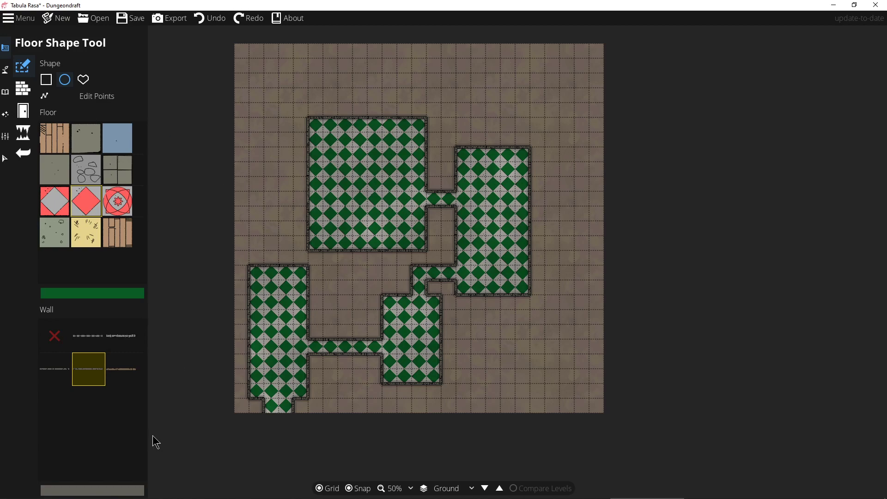
key(ctrl+z)
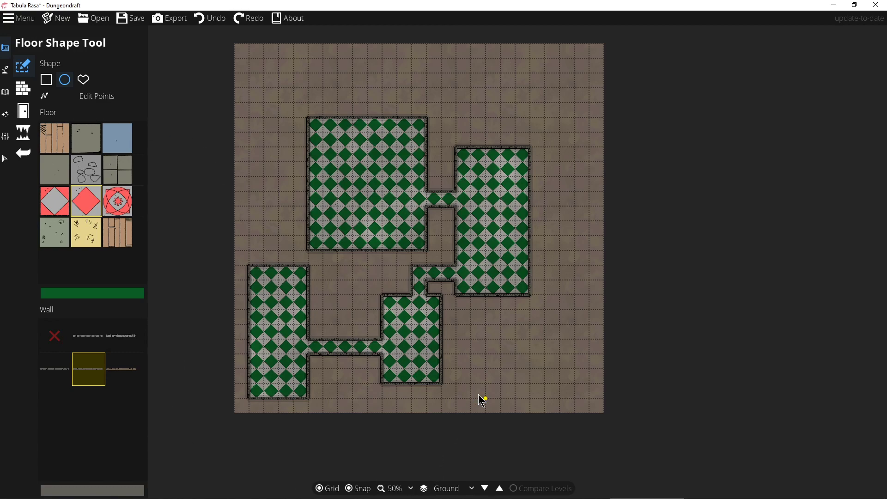
key(ctrl+z)
key(ctrl+z)
key(ctrl+z)
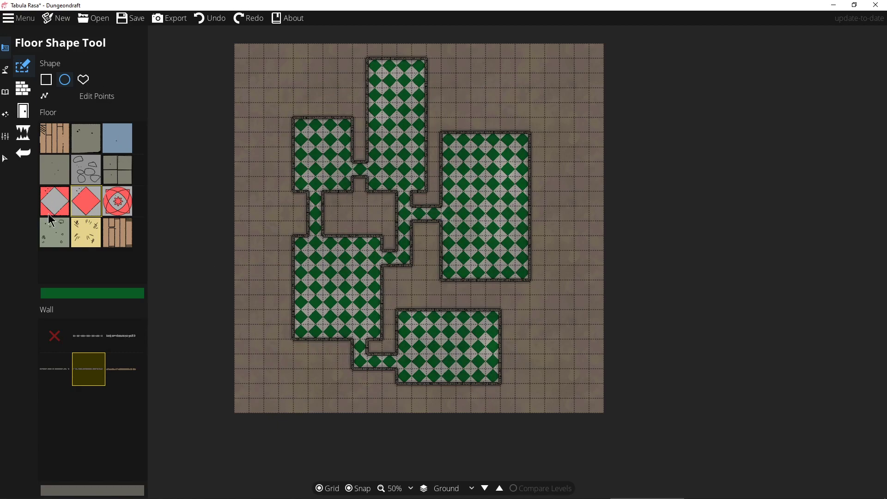
Start another new map in the Map Wizard, discarding the unsaved changes.
click(58, 25)
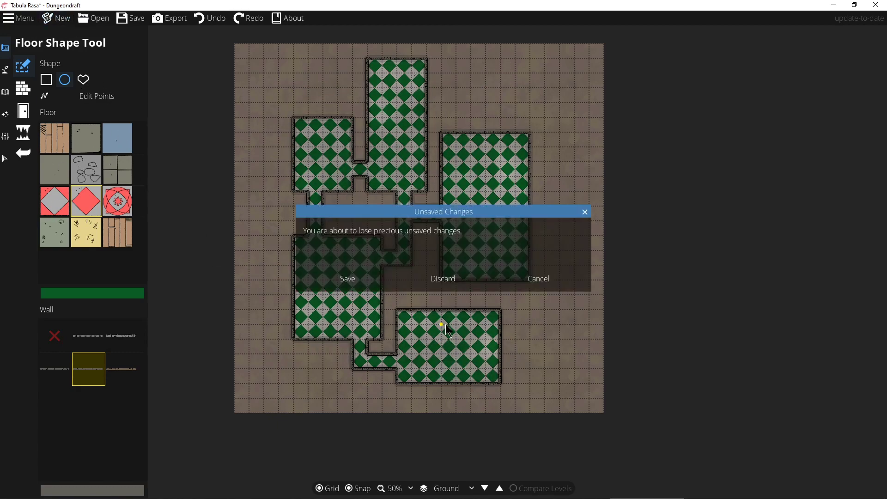
click(443, 275)
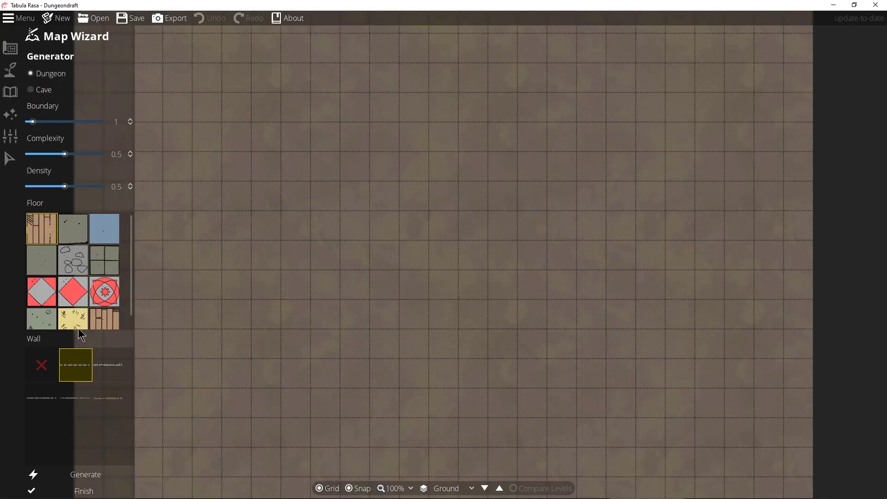
Set up the dungeon generator with the Stone wall, cracked grey tile floor, complexity 0.3 and density 0.3.
click(73, 400)
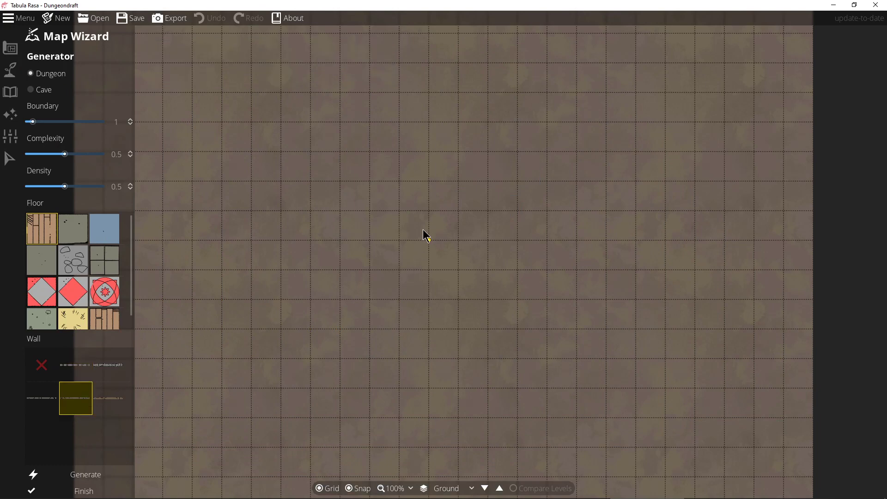
scroll(422, 220, down, 2)
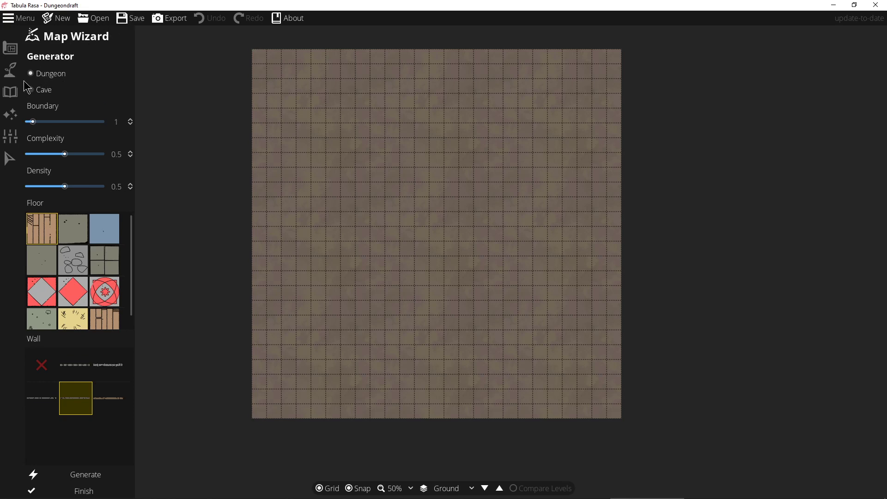
click(70, 232)
double_click(119, 154)
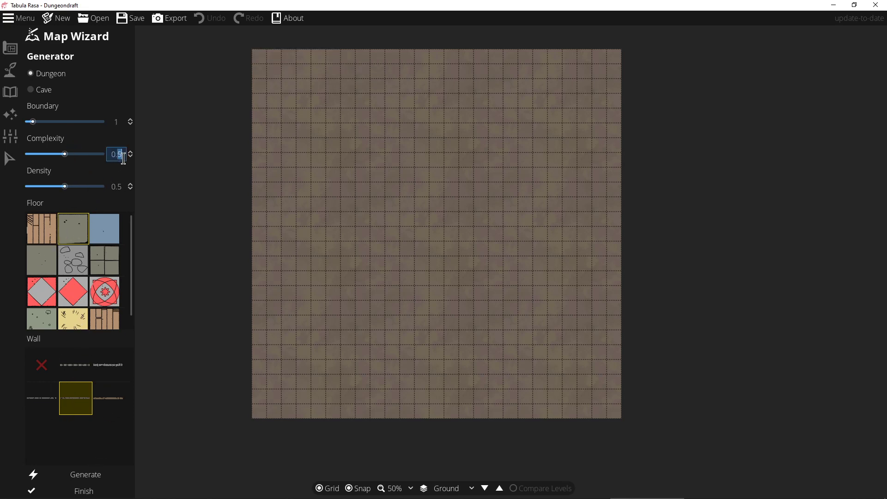
double_click(119, 189)
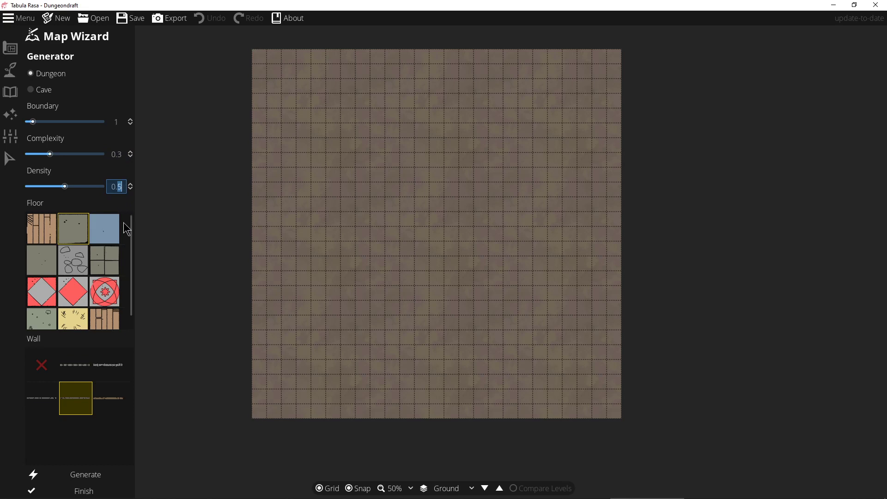
Generate dungeon layouts until one has three rooms linked by two short corridors, and accept it.
click(103, 479)
click(102, 480)
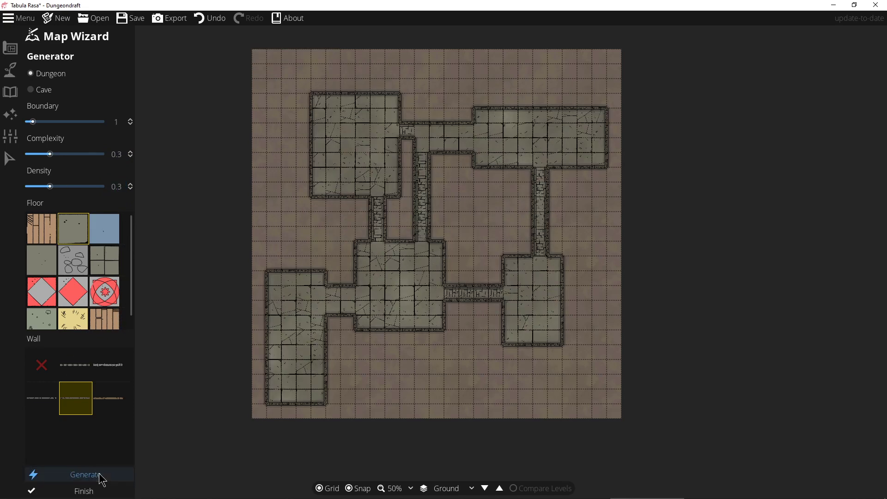
click(103, 480)
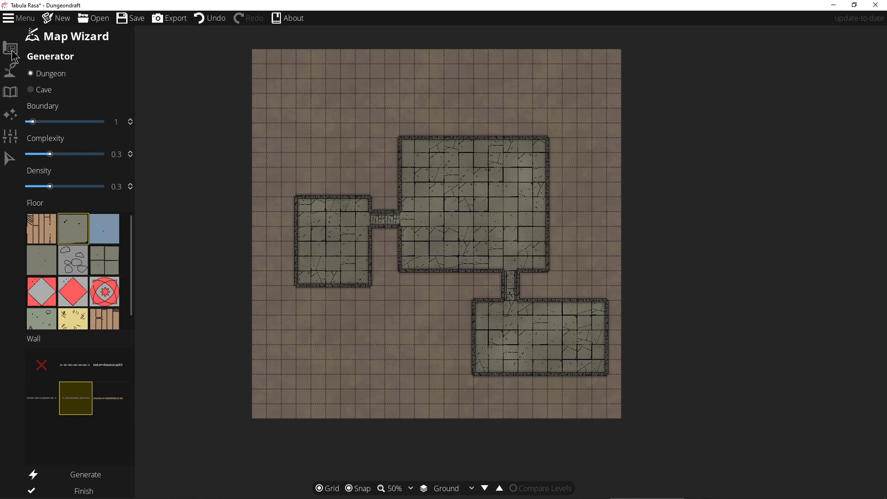
click(74, 491)
Start the Floor Shape Tool in rectangle mode with the cobblestone floor.
click(11, 48)
click(60, 65)
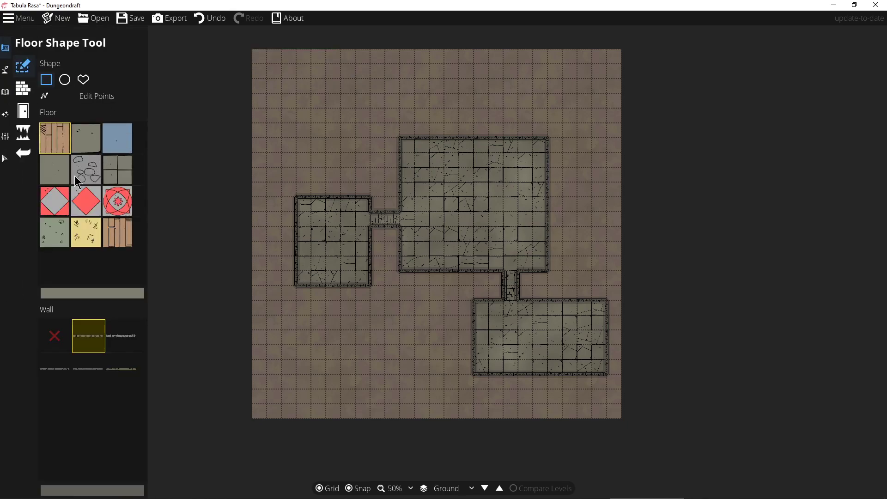
click(92, 170)
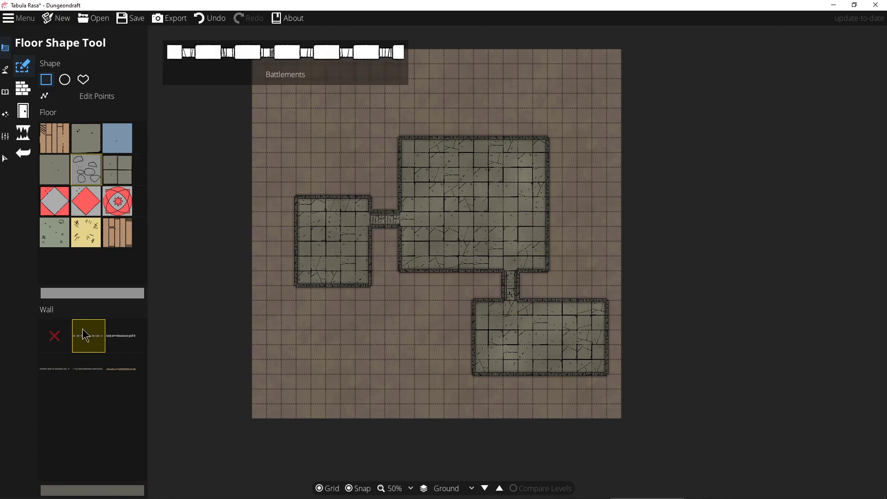
Redraw the lower-right room with the cobblestone floor, trying the wall style beside Battlements and the Stone wall.
click(115, 338)
drag(475, 303, 606, 374)
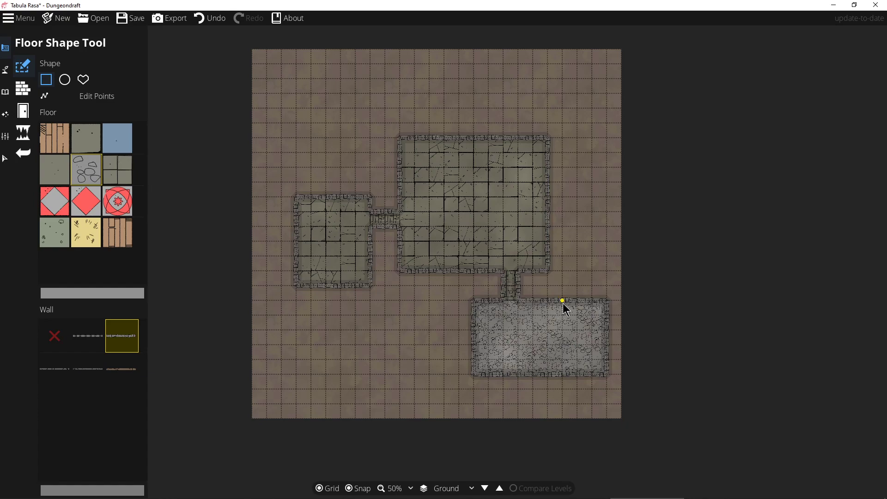
click(88, 375)
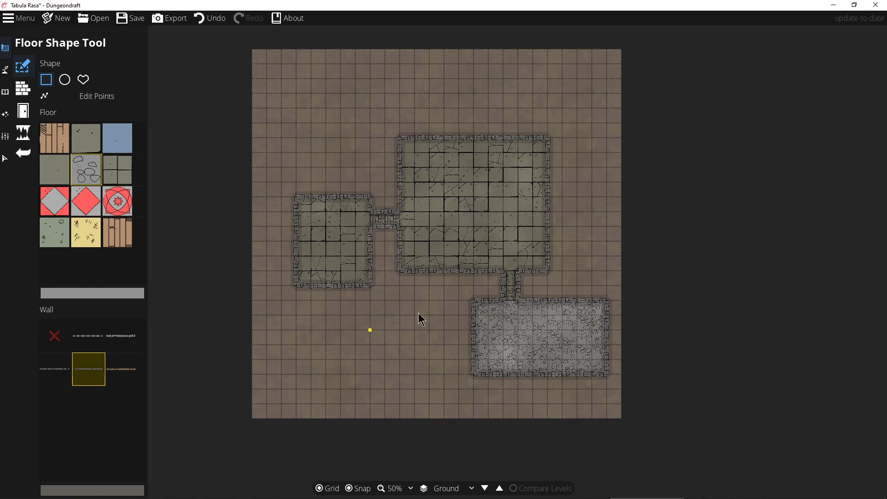
drag(476, 305, 608, 376)
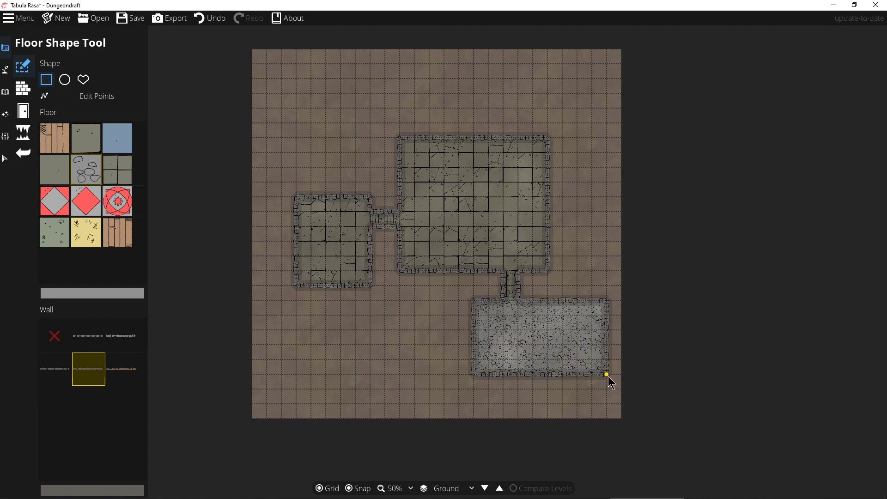
mouse_move(90, 372)
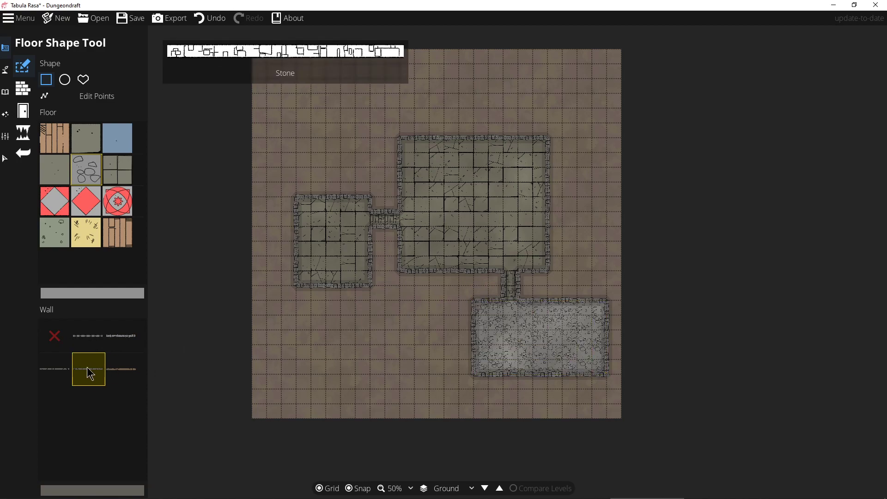
drag(476, 305, 607, 376)
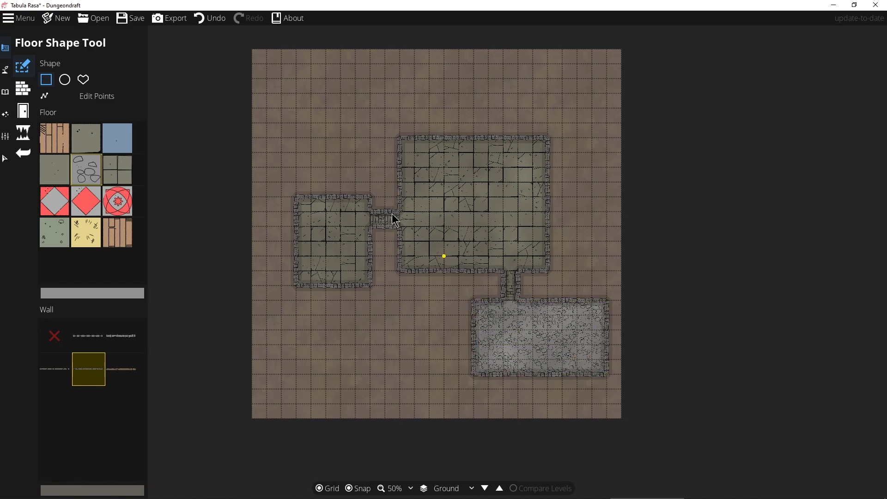
mouse_move(102, 378)
Undo the floor and wall changes made to the lower-right room.
key(ctrl+z)
key(ctrl+z)
key(ctrl+z)
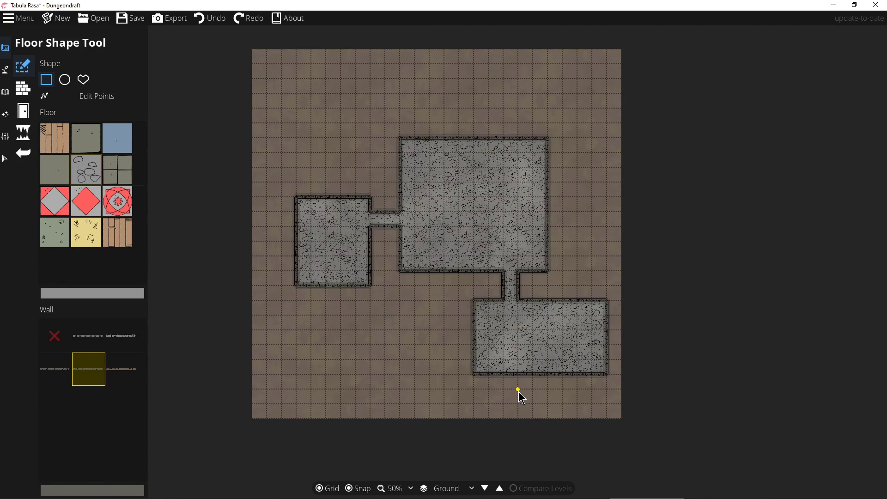
Fill the lower-right room with cobblestone and the large room, left room and both corridors with cracked grey tile.
drag(482, 308, 607, 375)
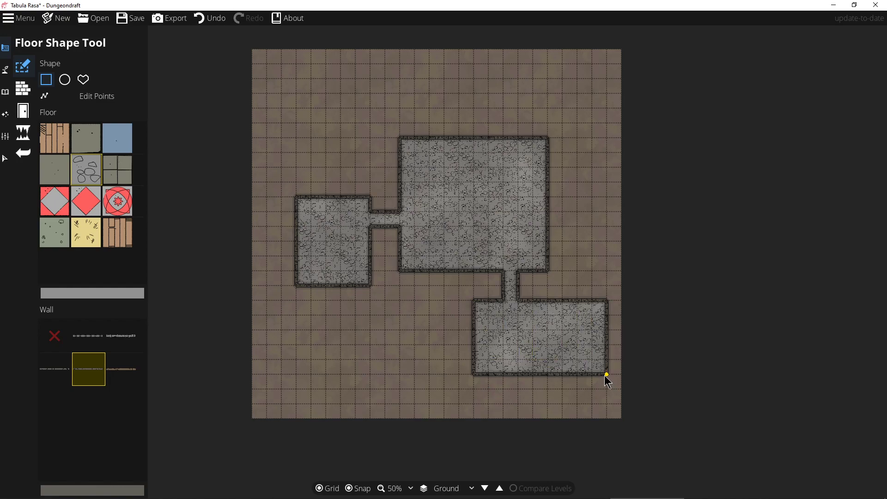
click(86, 138)
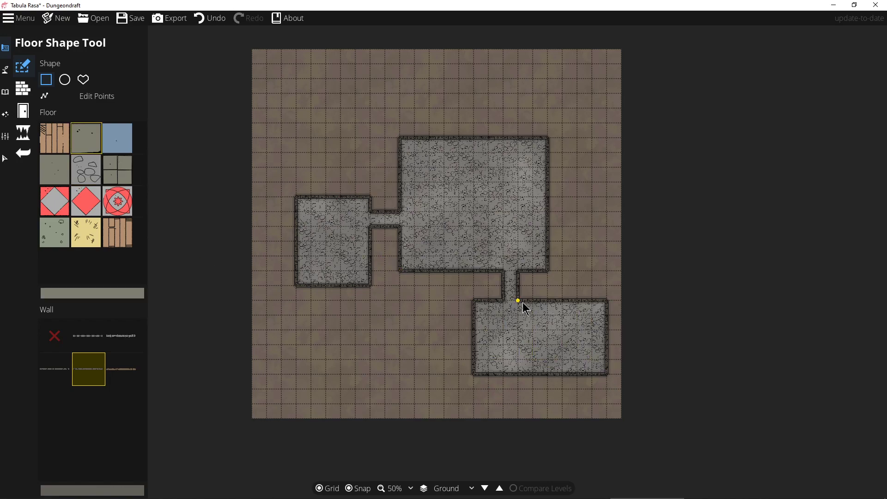
drag(522, 301, 401, 141)
drag(401, 228, 369, 212)
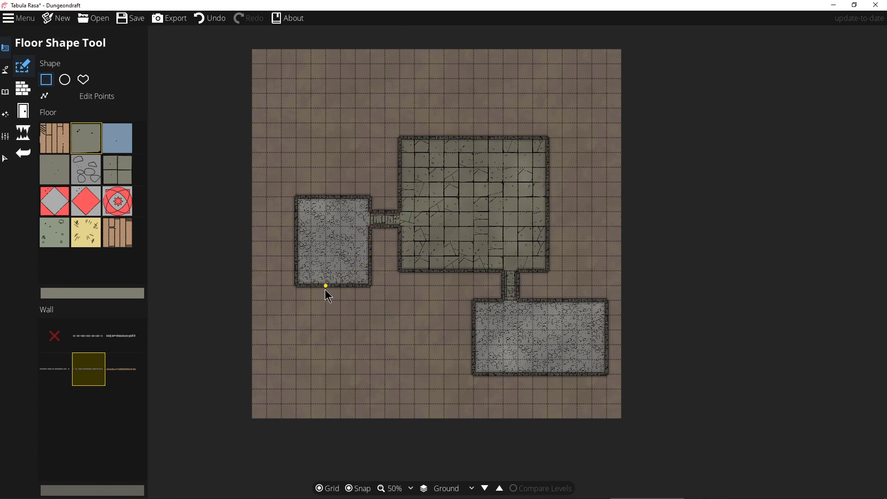
drag(371, 287, 296, 197)
Add a two-tile-wide exit from the left room down to the map's edge and widen both corridors to two tiles.
drag(330, 316, 343, 455)
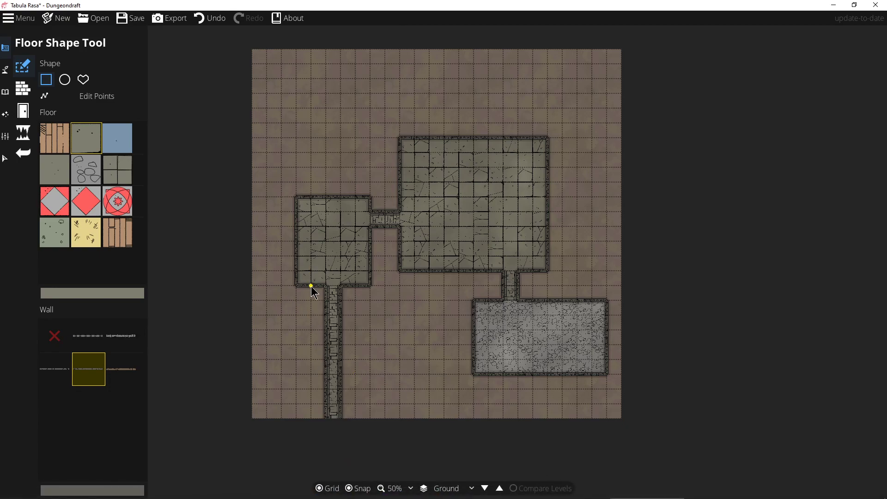
drag(311, 286, 365, 454)
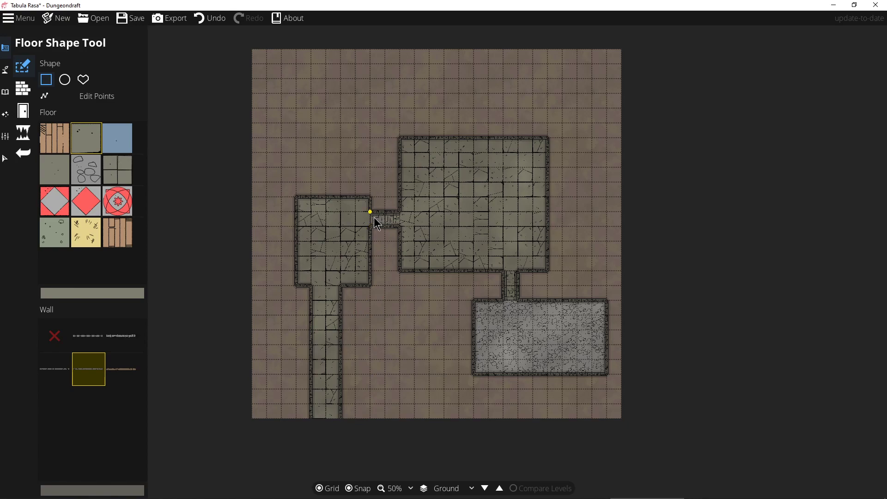
drag(374, 219, 400, 245)
drag(490, 273, 518, 301)
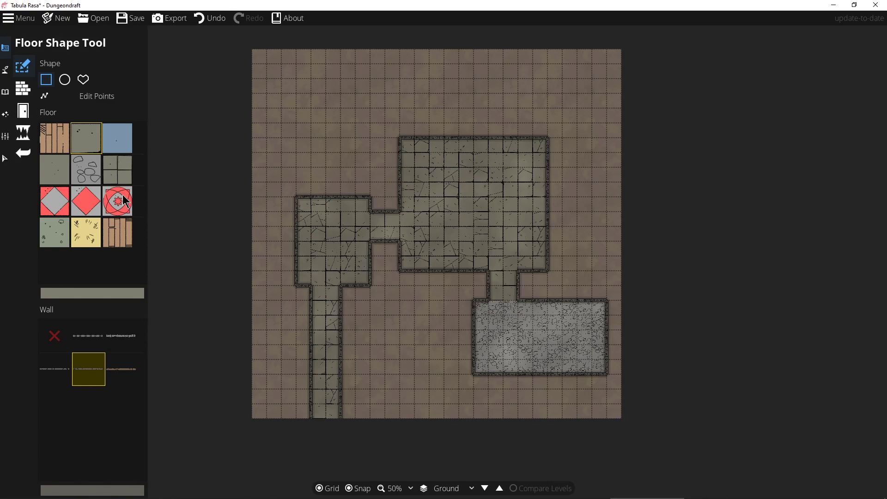
Set the Portal Tool to freestanding placement with the wooden door style that has square posts at both ends.
click(24, 111)
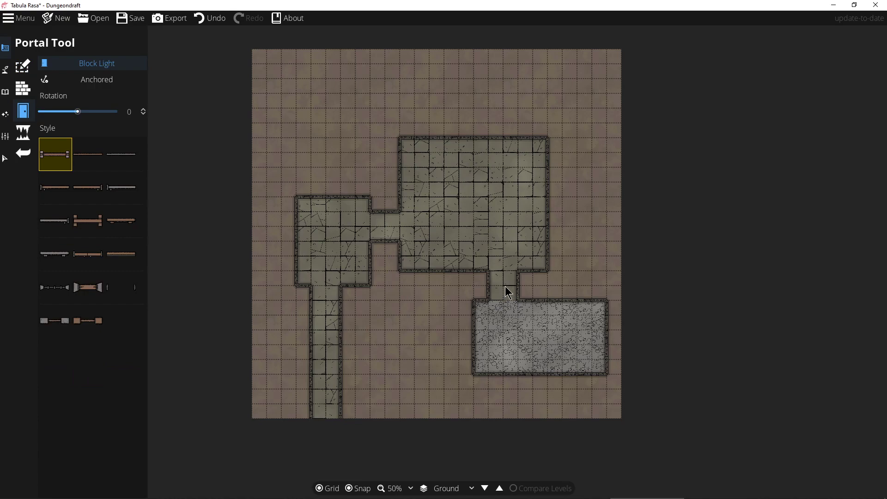
click(79, 222)
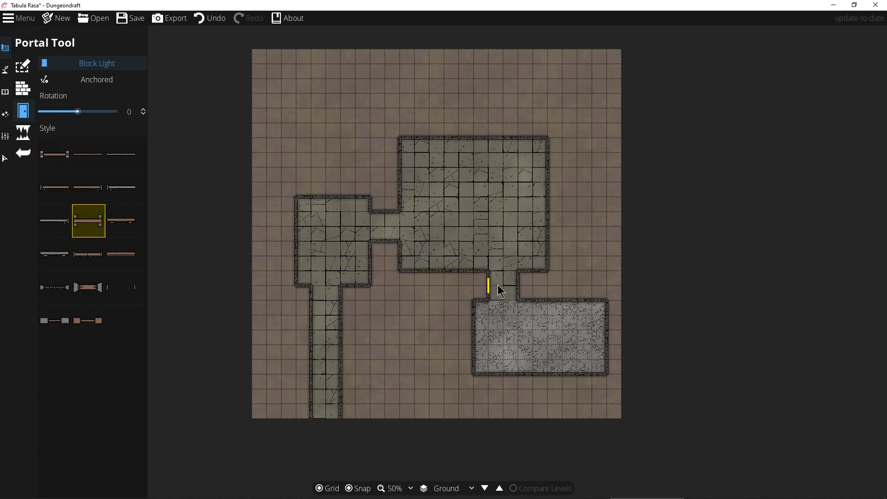
click(97, 85)
click(97, 85)
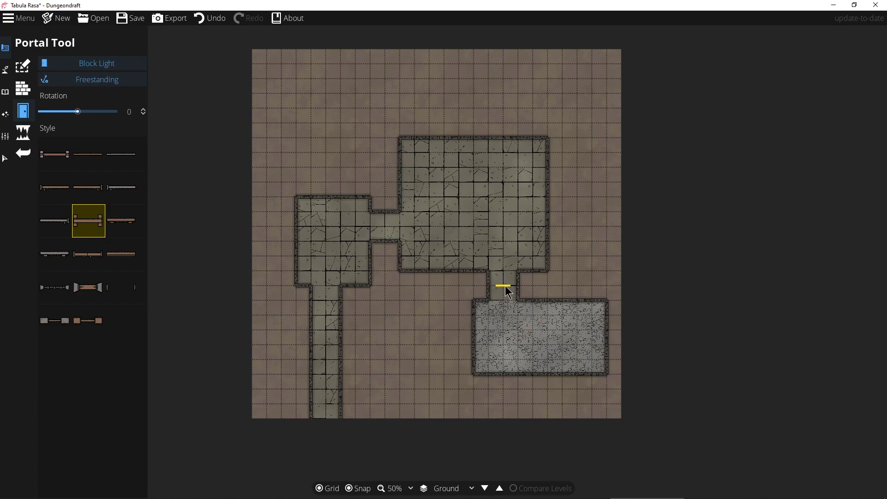
scroll(505, 299, down, 2)
scroll(507, 302, up, 1)
Try the square-post wooden door across the corridor above the cobblestone room and undo it.
click(89, 254)
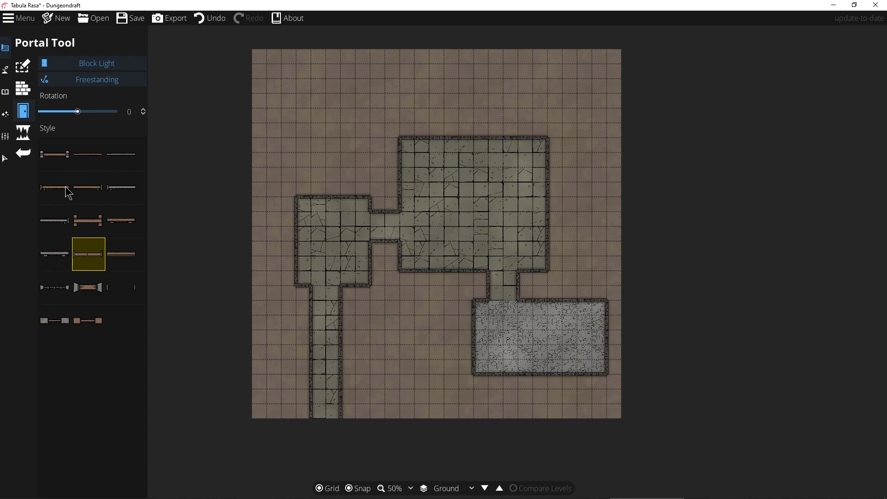
click(91, 220)
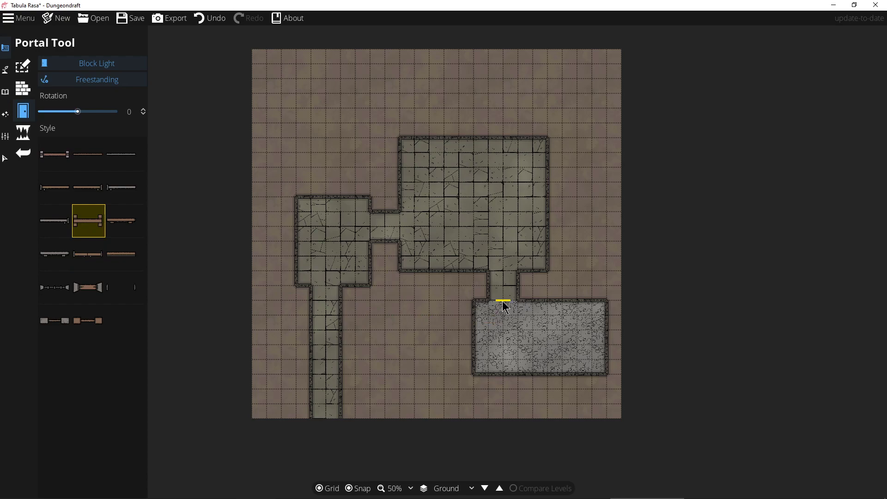
click(513, 290)
scroll(504, 268, up, 5)
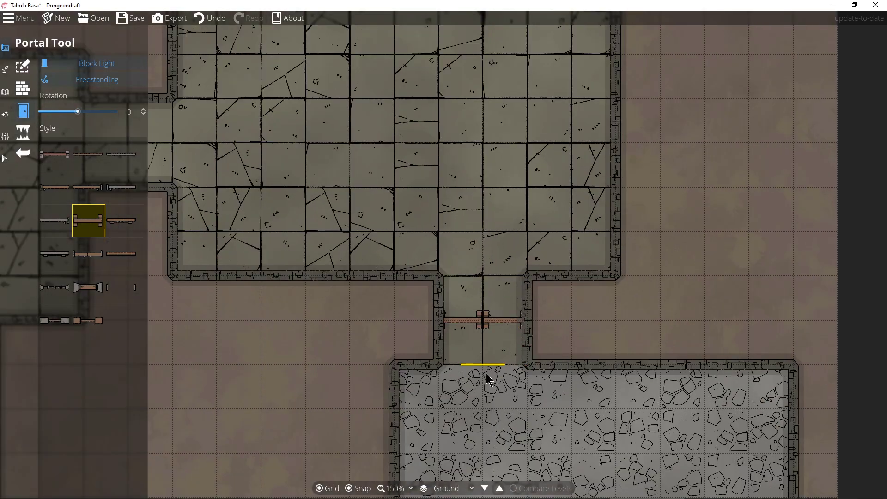
scroll(486, 373, down, 2)
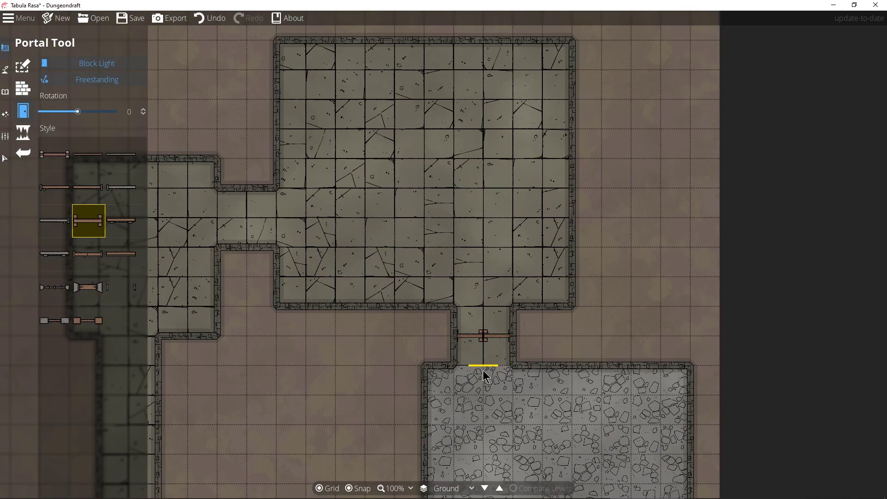
key(ctrl+z)
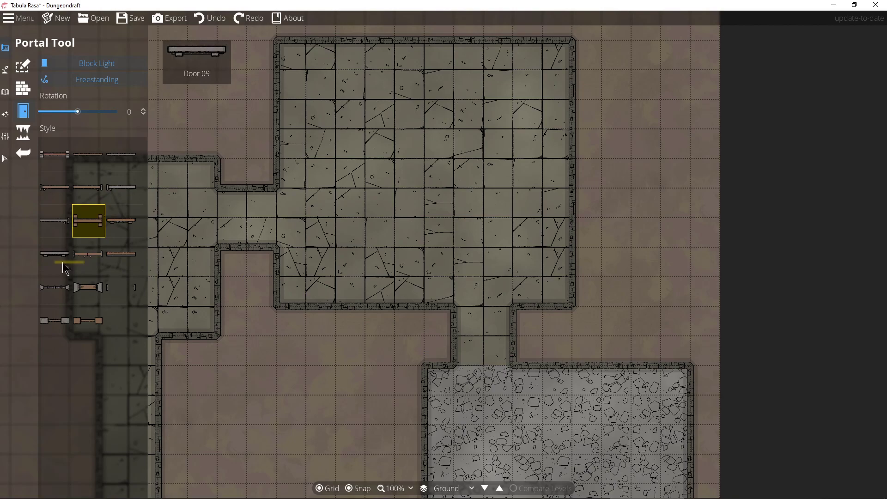
Try Door 12 as a freestanding double door across the corridor above the cobblestone room and undo it.
click(55, 227)
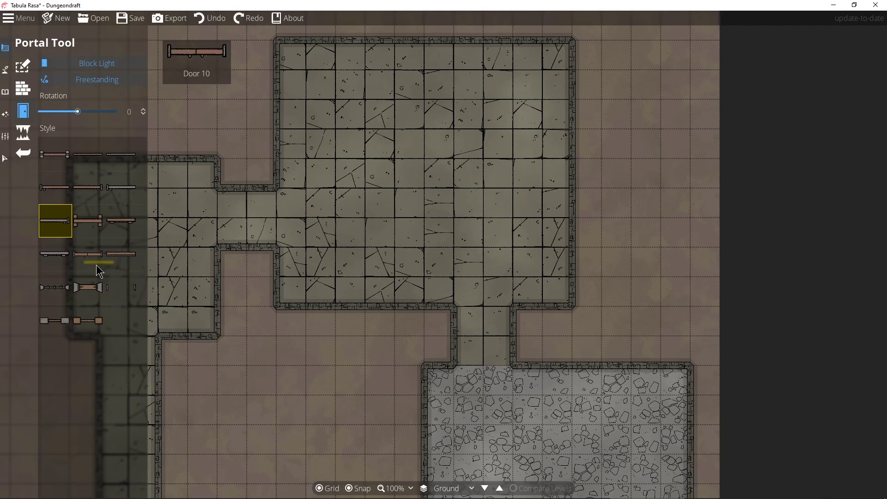
click(86, 255)
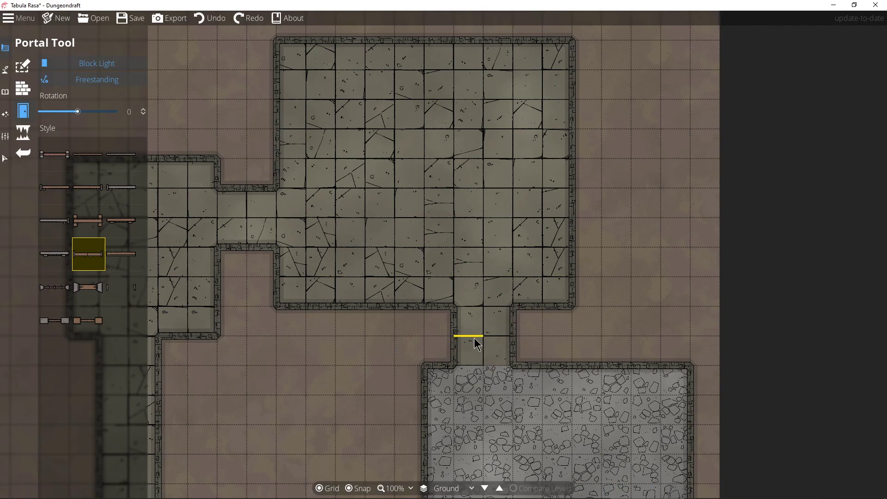
mouse_move(88, 248)
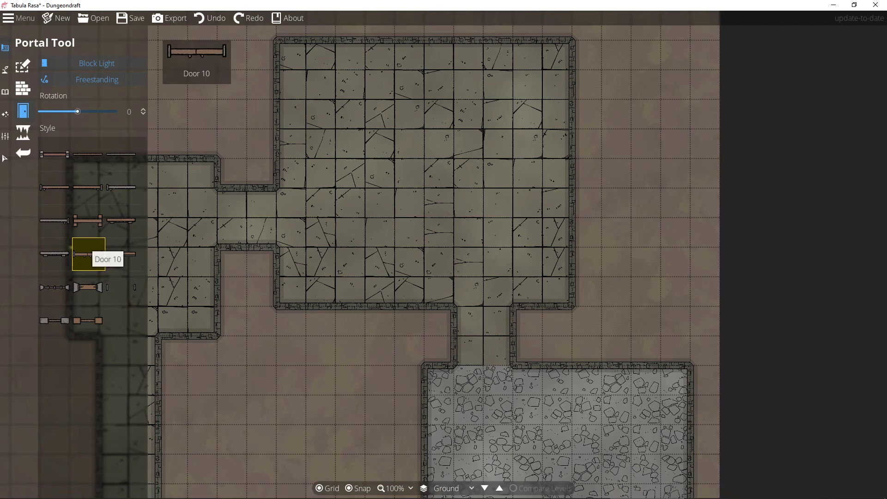
click(59, 289)
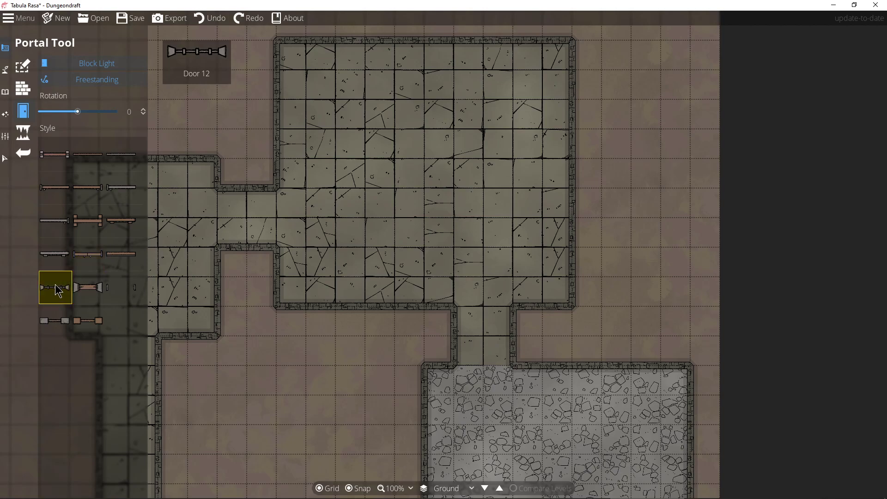
click(468, 336)
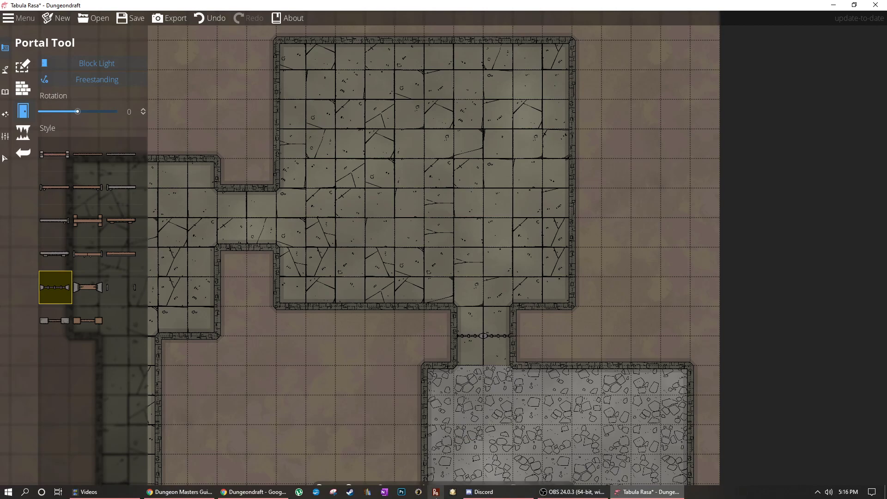
drag(491, 420, 462, 390)
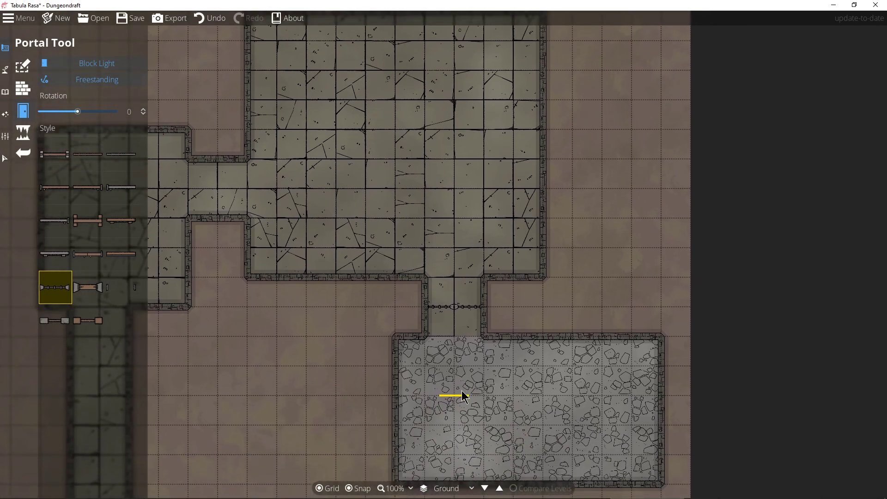
key(ctrl+z)
Try Door 13 as a freestanding double door across the entrance between the corridor and the cobblestone room.
click(88, 284)
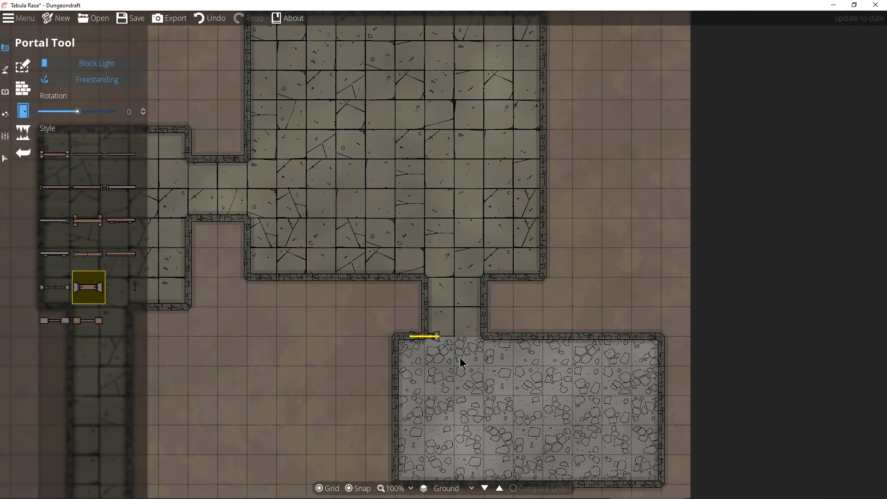
click(440, 331)
click(467, 333)
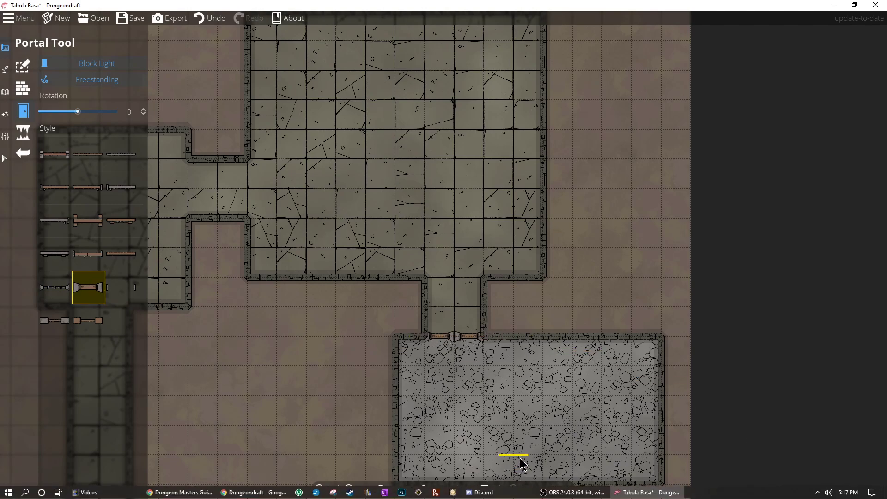
drag(451, 394, 614, 418)
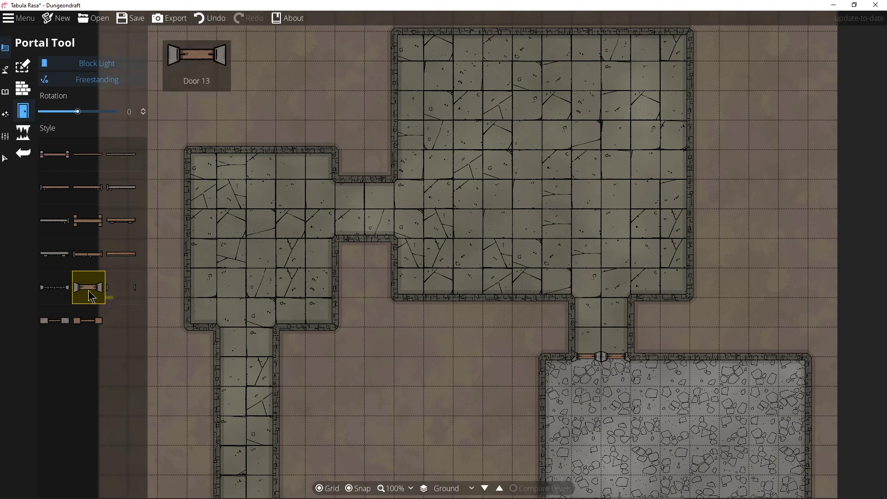
Undo the double door, the cobblestone floor in the lower room and the widening of both corridors.
click(55, 290)
drag(416, 256, 479, 336)
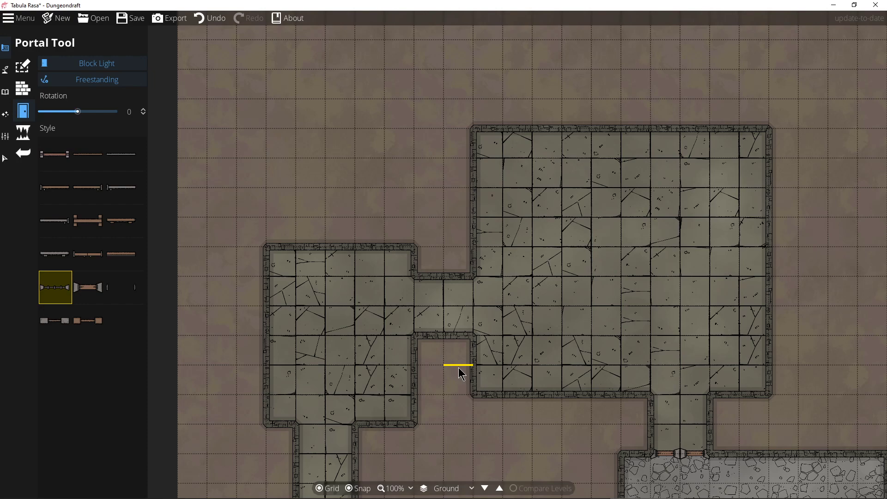
key(ctrl+z)
key(ctrl+z)
key(ctrl+z)
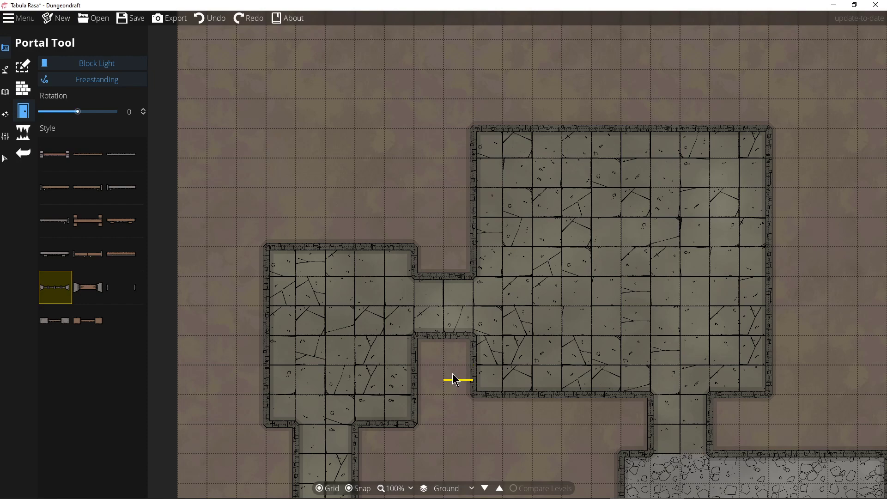
key(ctrl+z)
drag(450, 417, 356, 326)
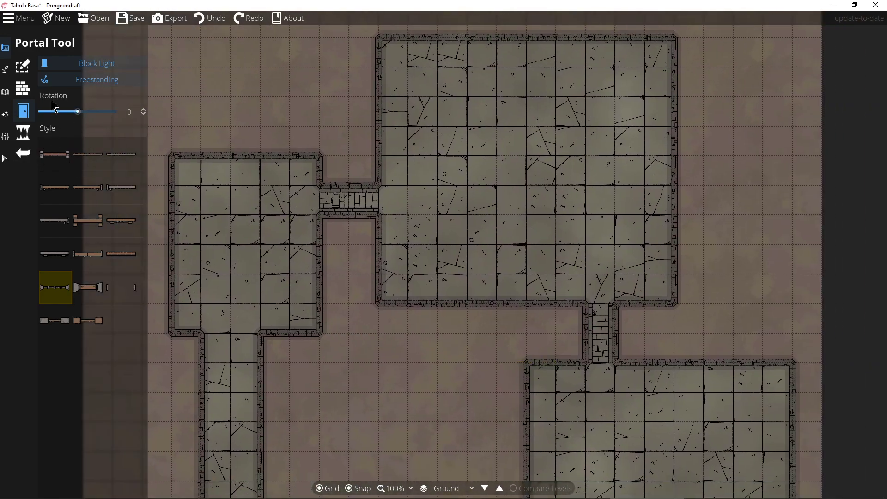
Widen the corridor between the large room and the lower room to two tiles using the cracked stone tile floor.
click(22, 66)
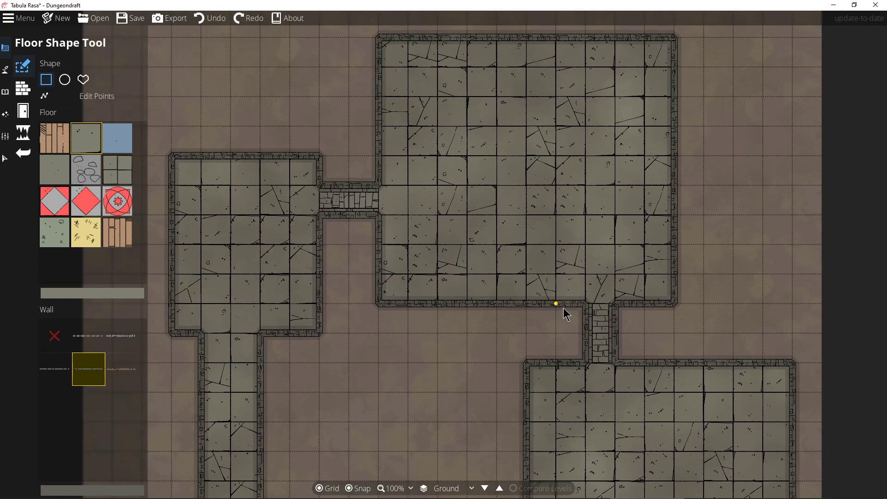
drag(620, 372, 620, 374)
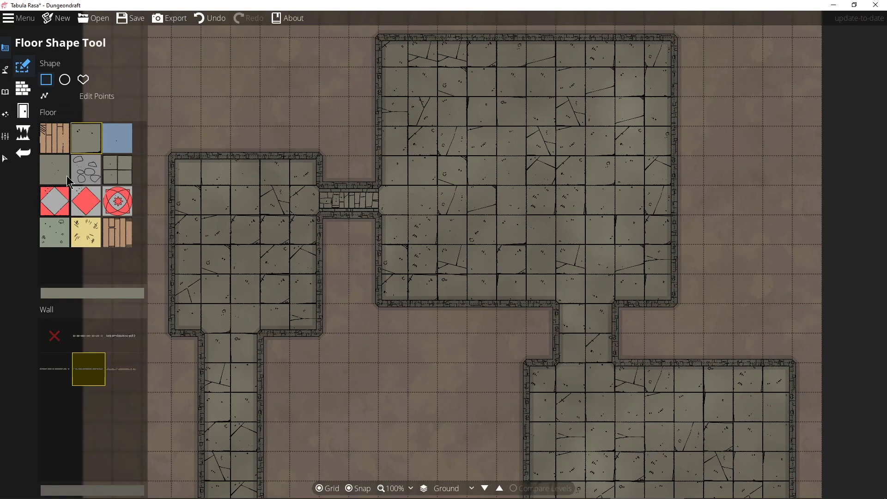
click(24, 115)
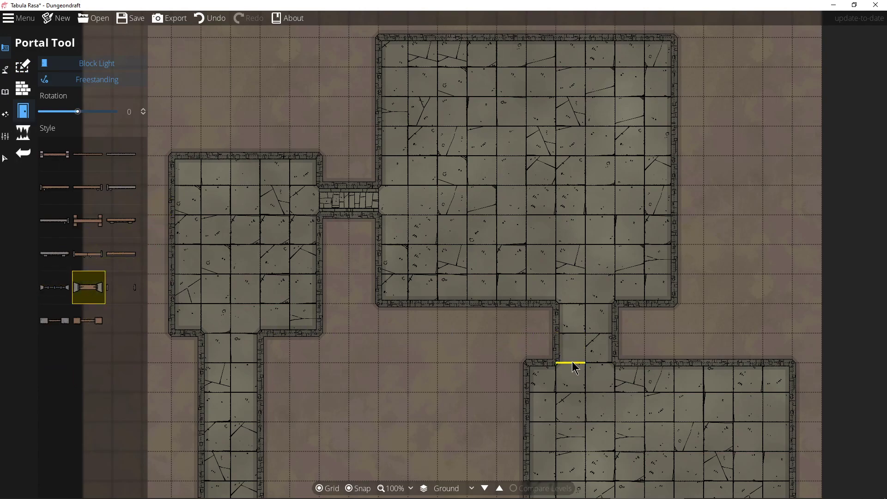
drag(356, 298, 277, 179)
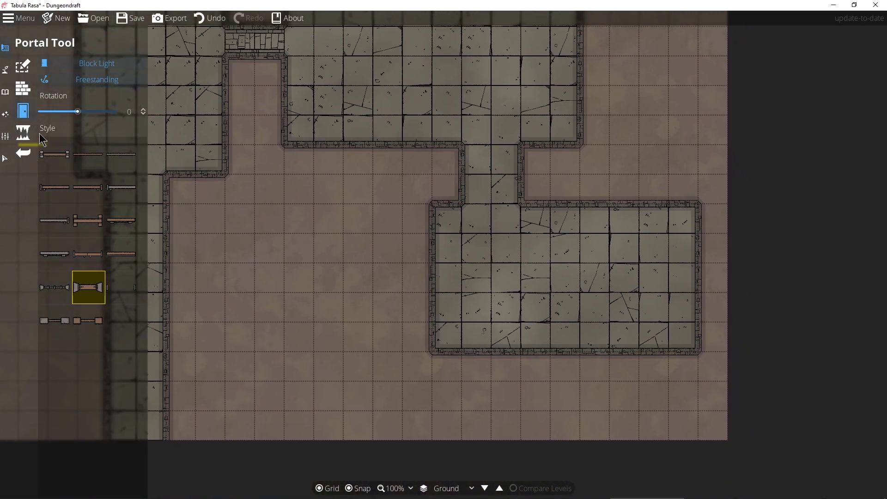
Cover the lower room with the cobblestone floor over its full rectangle, keeping the stone wall style.
click(25, 93)
click(22, 66)
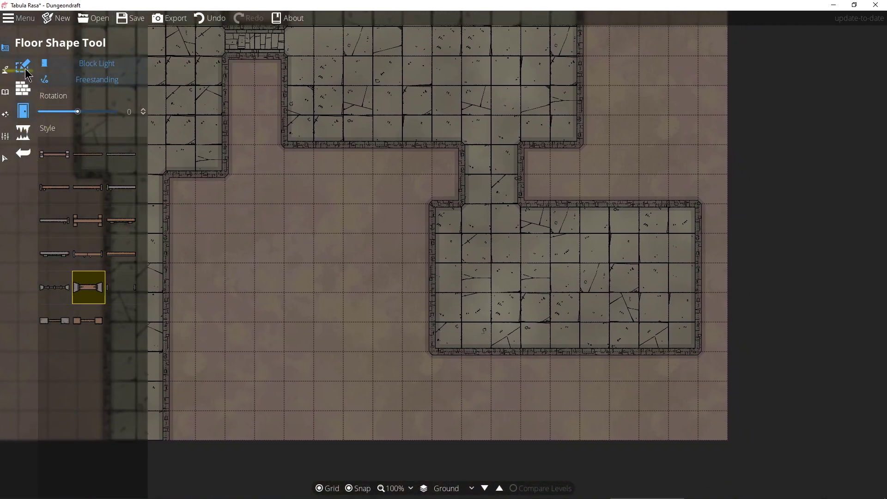
click(85, 174)
drag(440, 207, 700, 352)
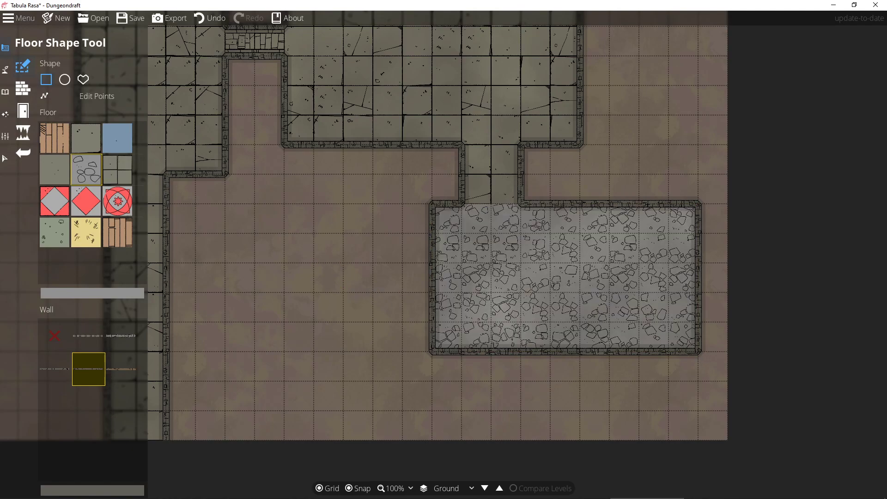
click(22, 88)
click(23, 66)
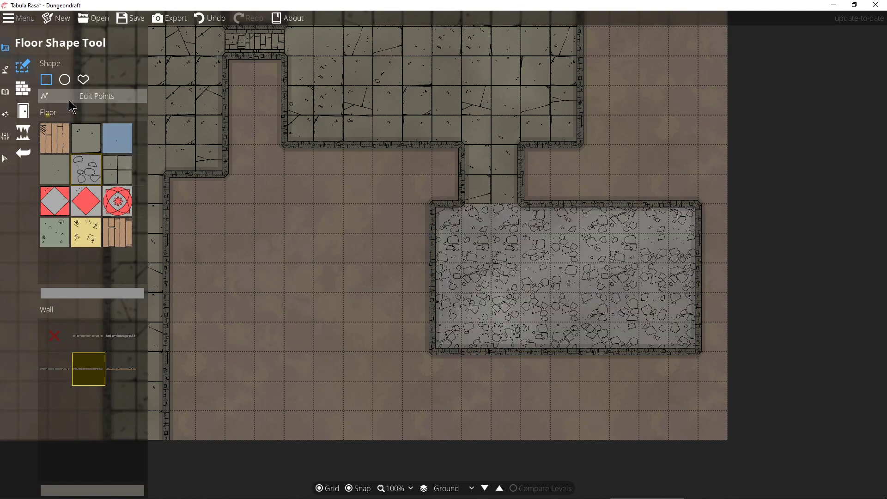
click(112, 295)
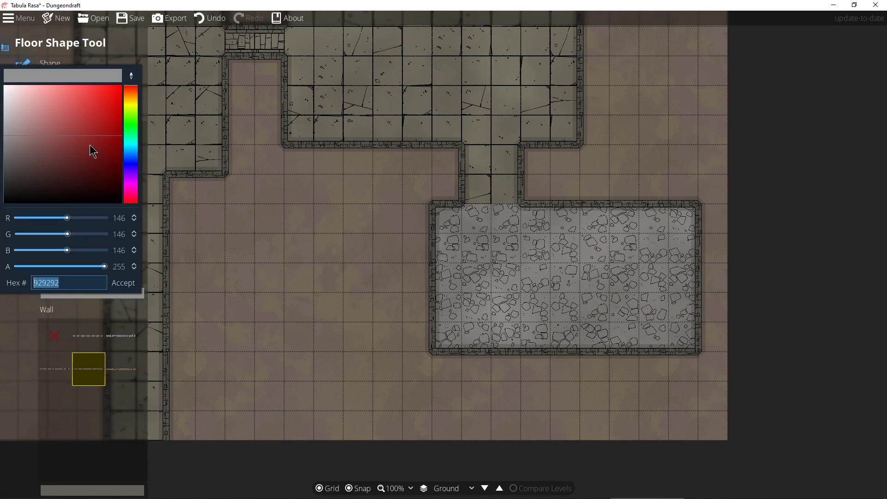
mouse_move(22, 154)
mouse_down()
mouse_move(15, 182)
mouse_move(17, 160)
mouse_move(54, 162)
mouse_move(55, 143)
mouse_move(76, 147)
mouse_move(14, 113)
mouse_move(4, 118)
mouse_move(4, 152)
mouse_move(4, 136)
mouse_up()
click(173, 255)
key(Up)
key(Left)
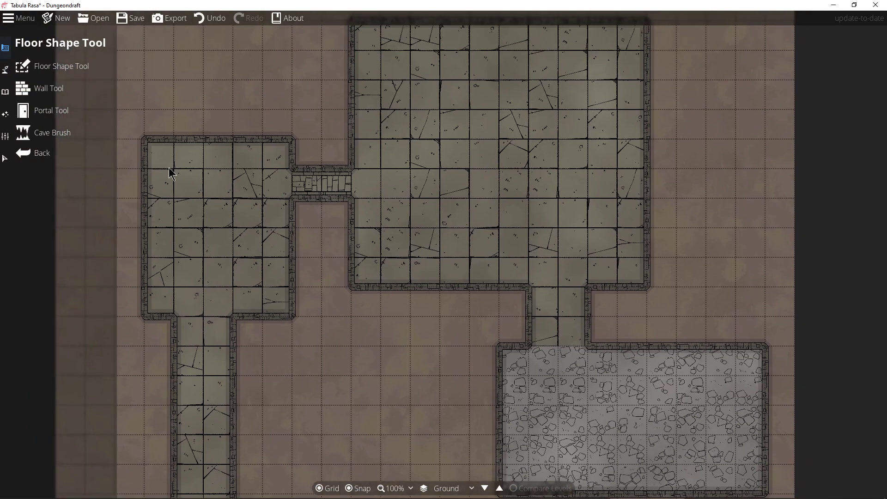
click(45, 90)
click(7, 73)
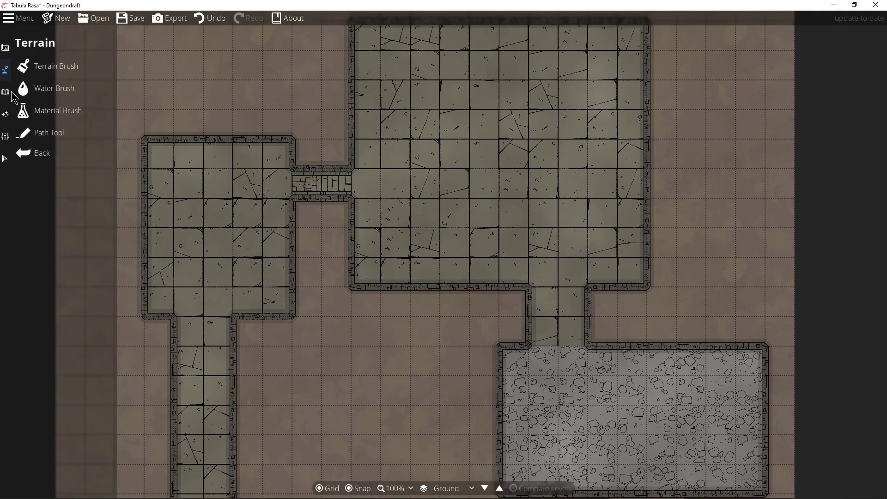
click(5, 48)
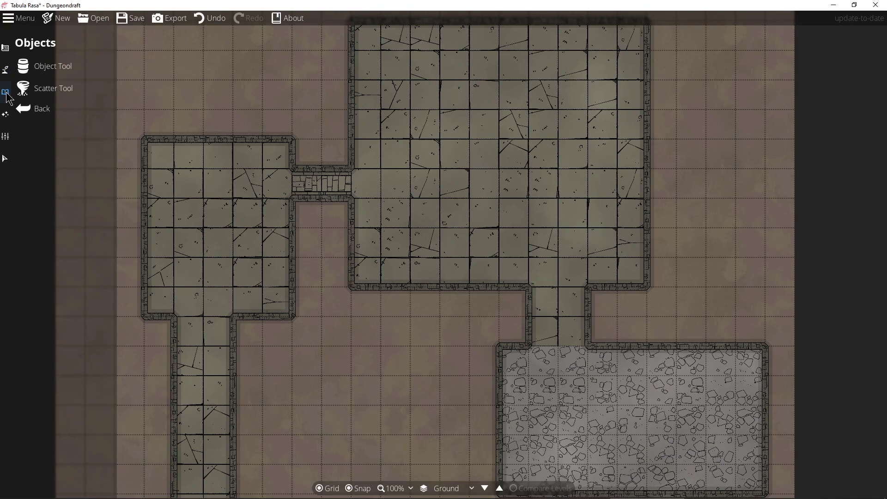
Place Door 13 as a freestanding double door where the two-tile corridor meets the cobblestone room.
click(5, 49)
click(42, 110)
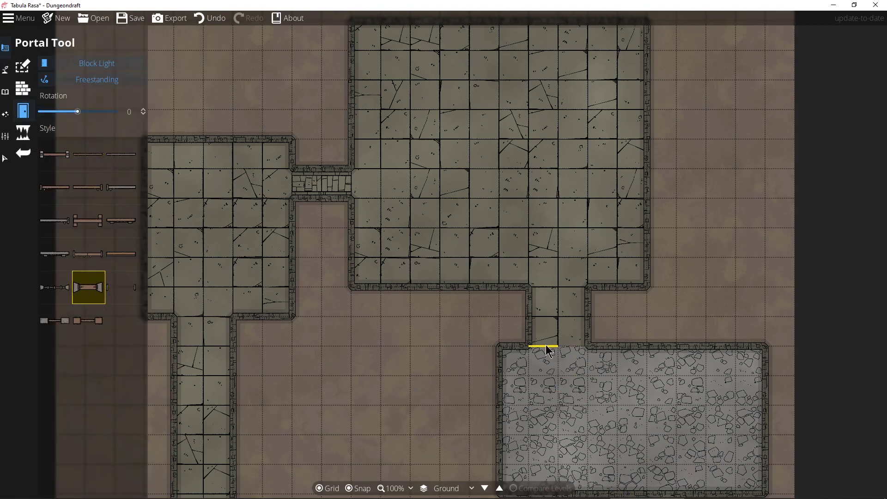
click(572, 349)
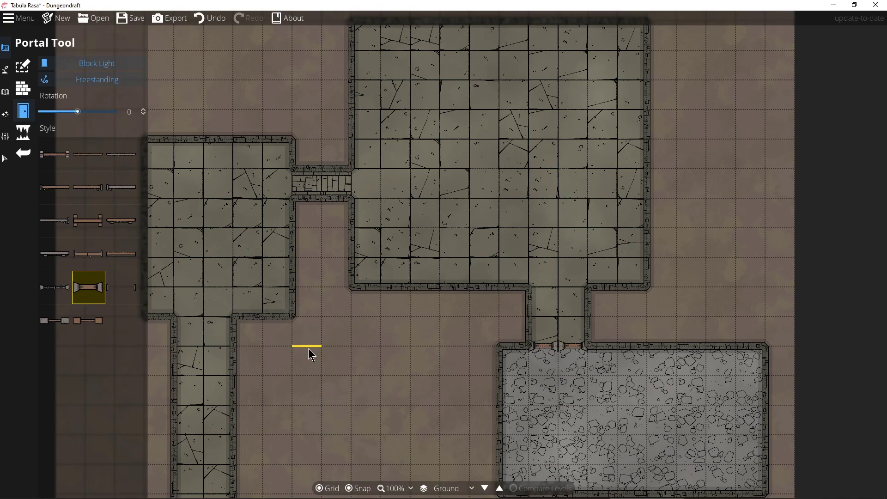
Place the dark door with grey square stone posts, rotated -90, midway along the narrow corridor between the left and large rooms.
click(66, 291)
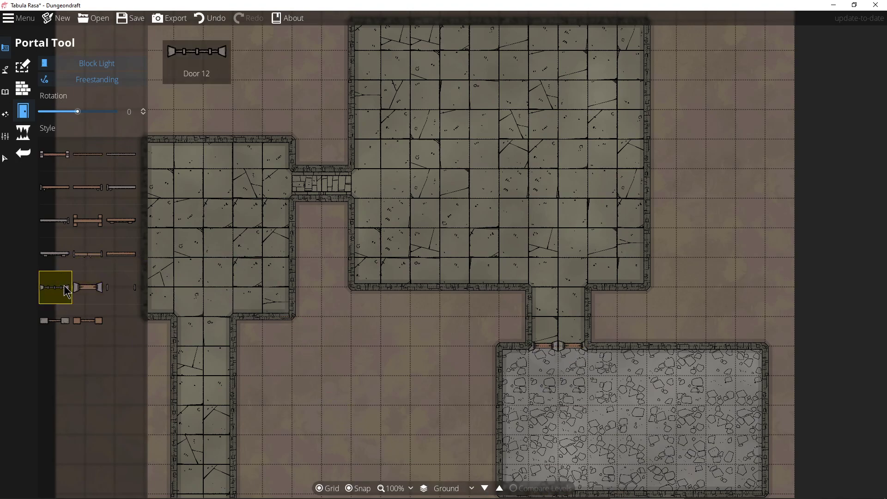
click(63, 322)
scroll(359, 200, down, 17)
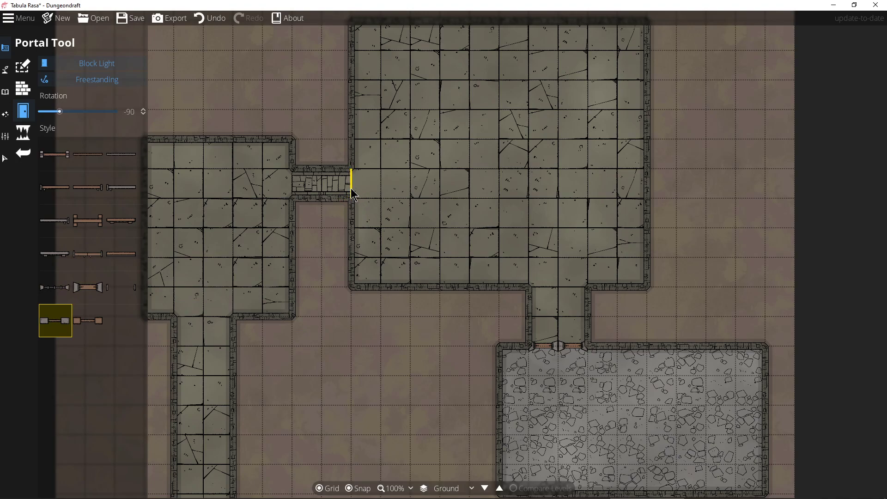
click(322, 183)
drag(336, 384, 516, 422)
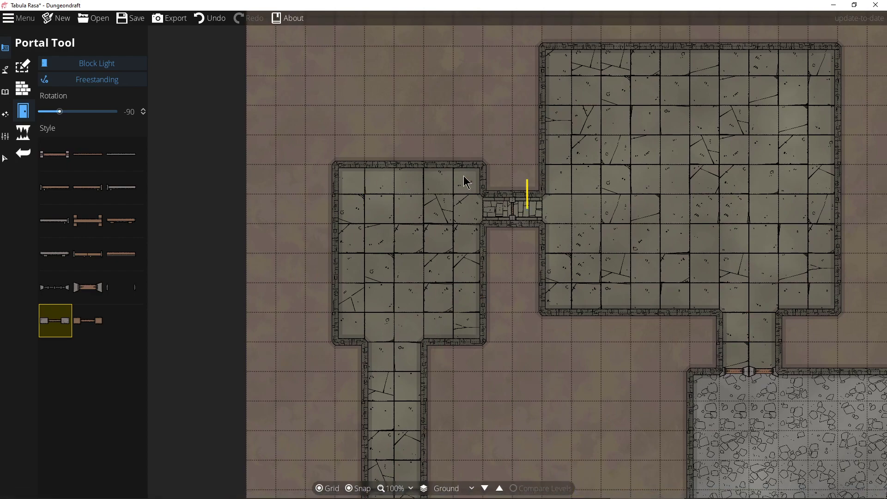
Set the Material Brush to the lava material on layer 100: User Layer 1.
click(22, 88)
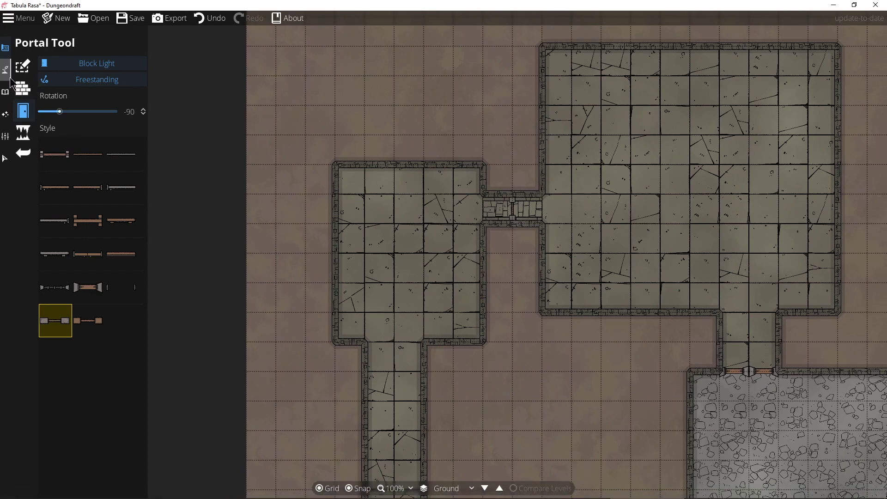
click(6, 71)
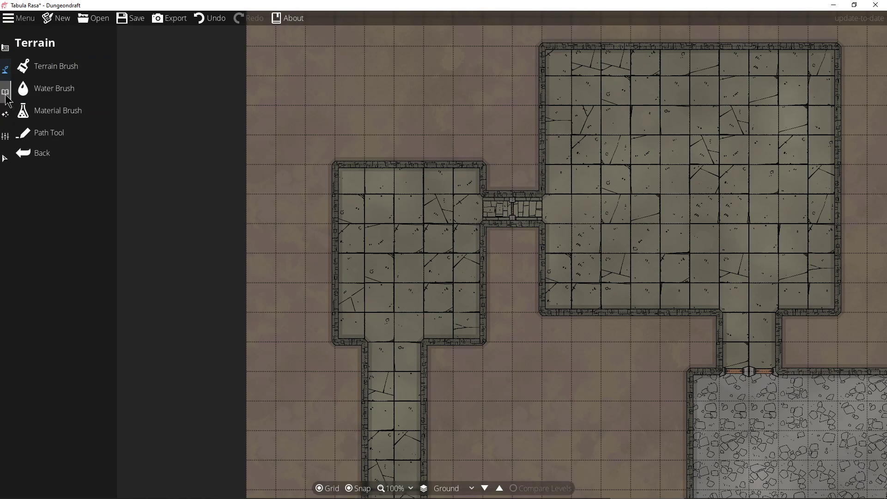
click(48, 68)
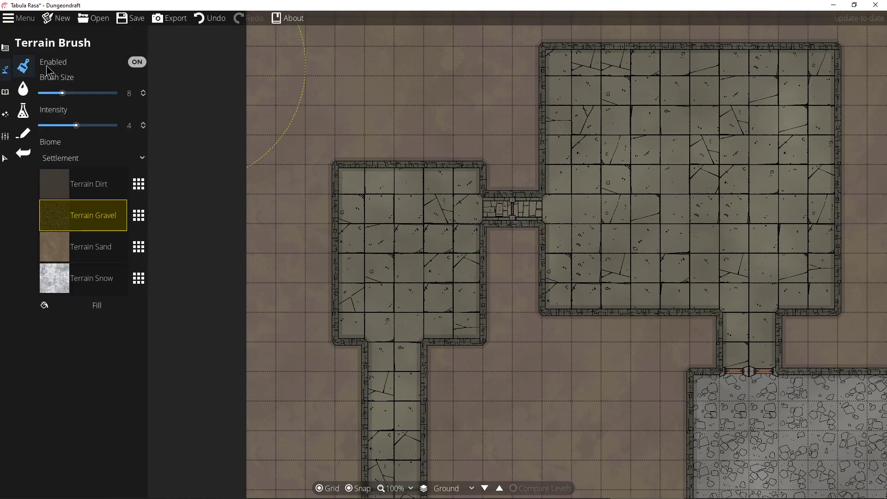
click(24, 87)
click(23, 111)
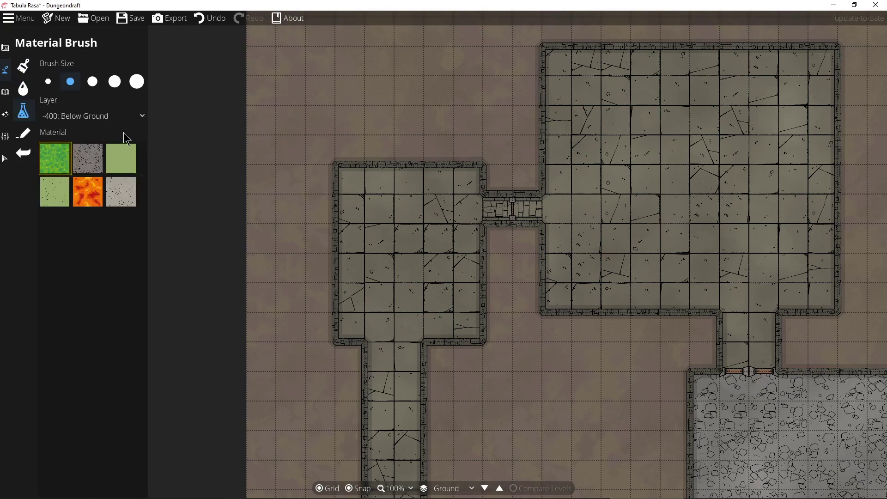
click(134, 116)
click(101, 210)
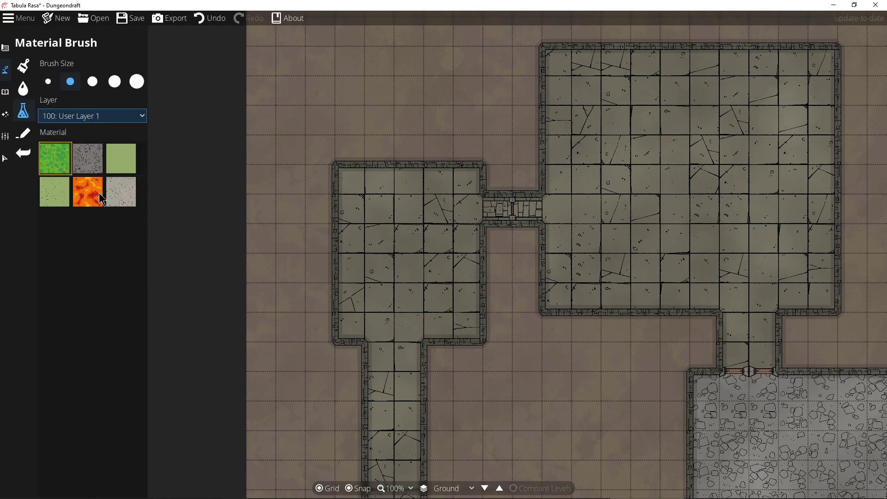
click(94, 193)
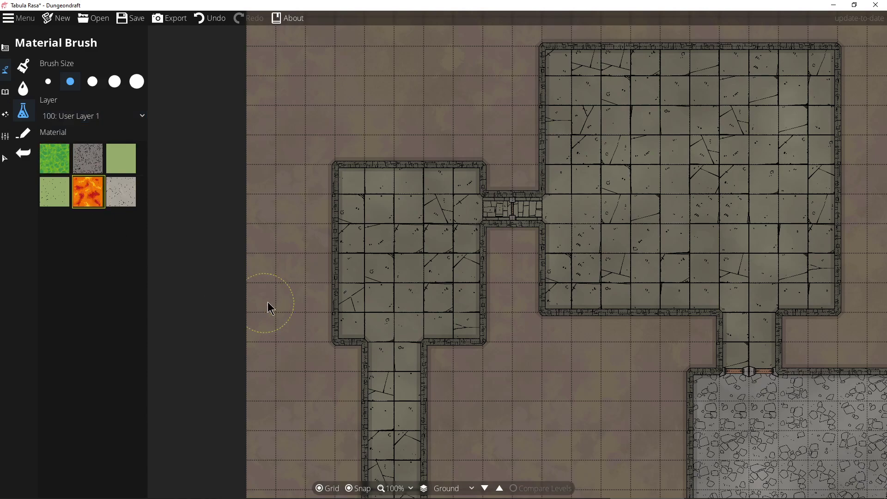
Paint a lava river diagonally across the large room from its lower-left to its upper-right corner, and reduce the brush to the smallest size.
drag(666, 353, 342, 427)
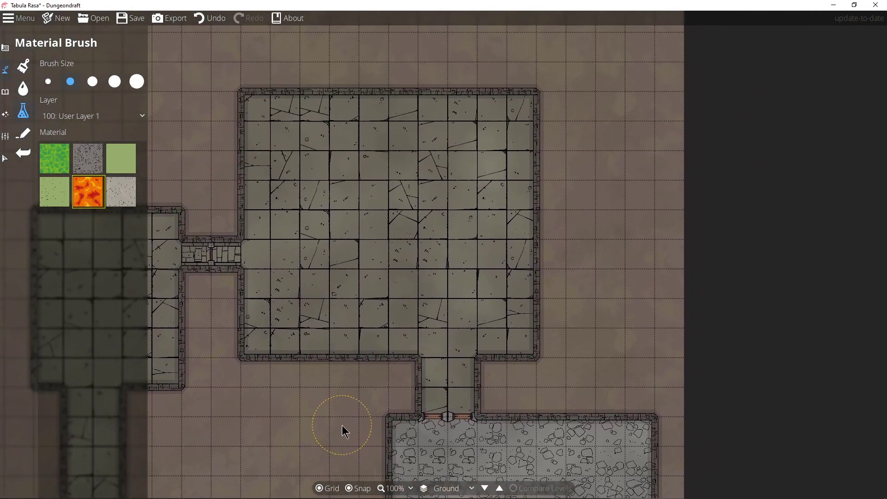
mouse_move(310, 354)
mouse_down()
mouse_move(295, 365)
mouse_move(342, 299)
mouse_move(406, 247)
mouse_move(533, 93)
mouse_up()
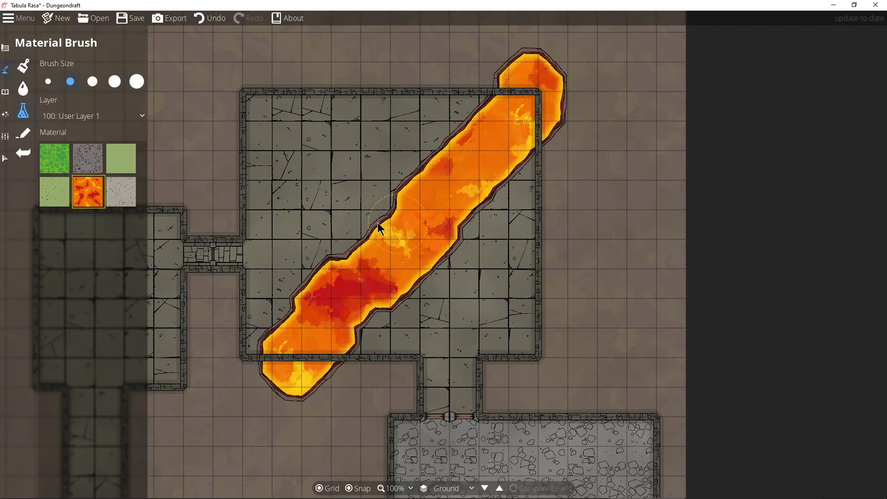
key(bracketleft)
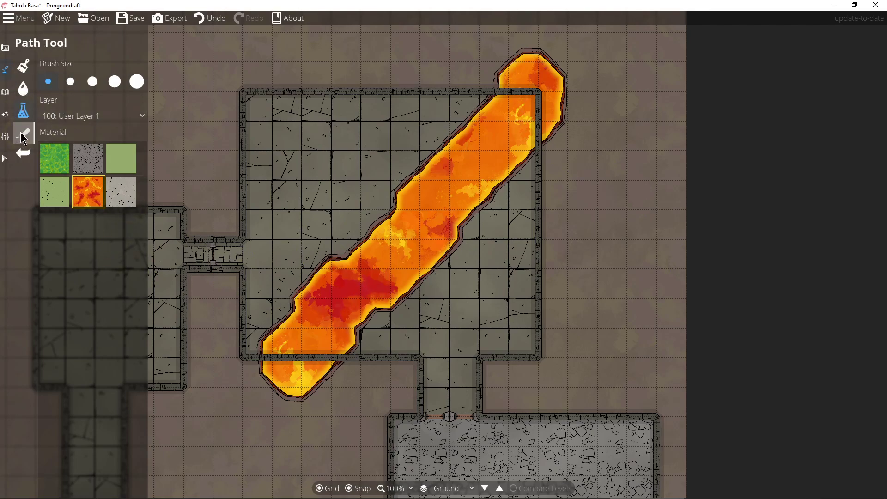
Turn off the terrain so the area around the dungeon rooms has no ground texture.
click(6, 49)
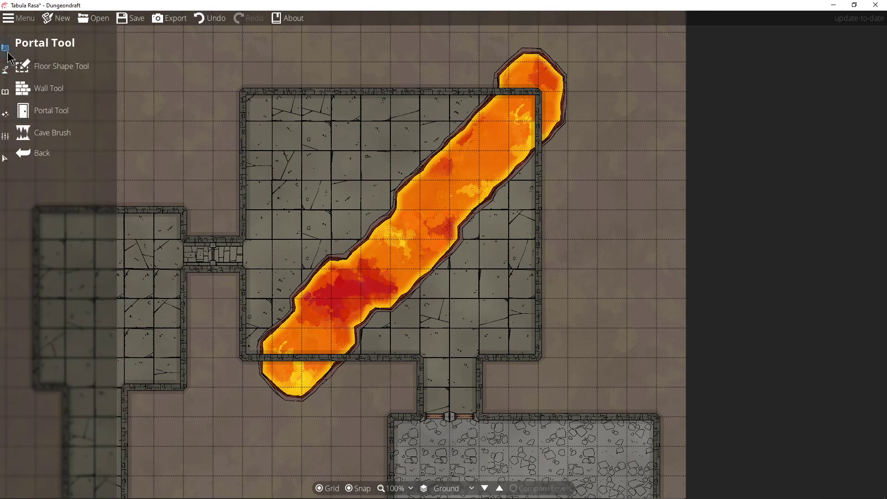
click(52, 64)
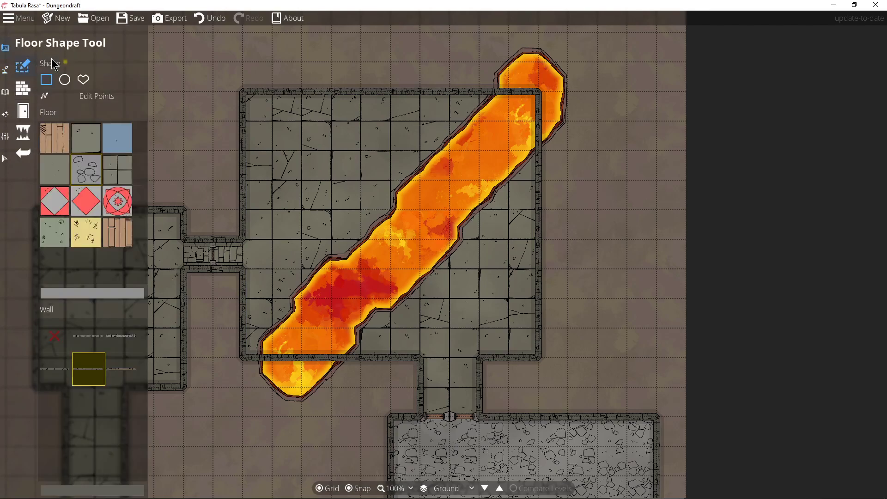
click(5, 70)
click(51, 68)
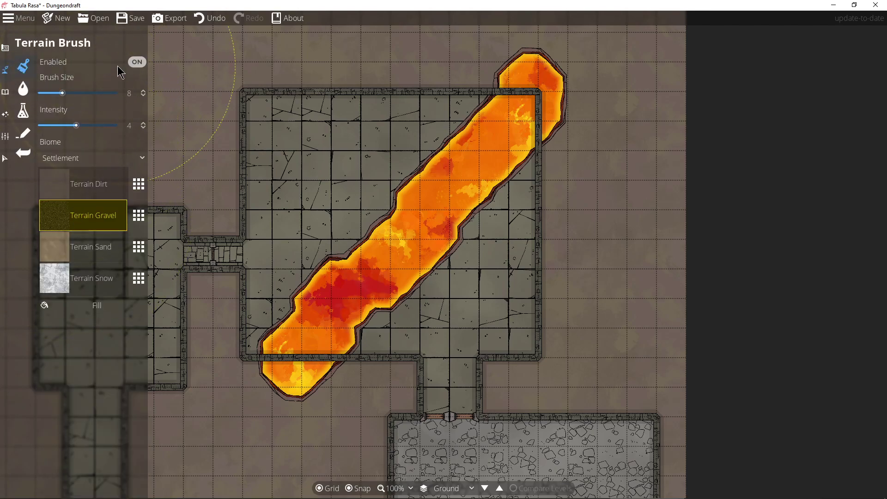
click(137, 62)
drag(184, 154, 439, 213)
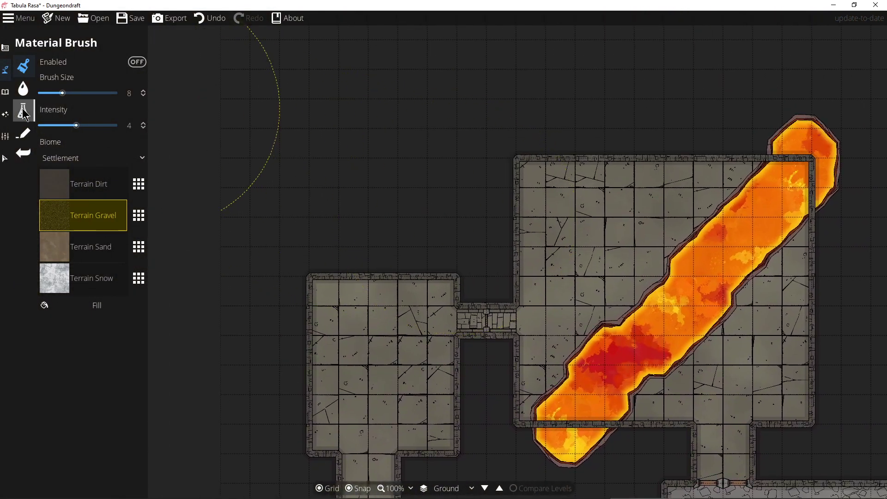
Open the Object Tool and browse the full library of placeable objects.
click(5, 91)
click(46, 66)
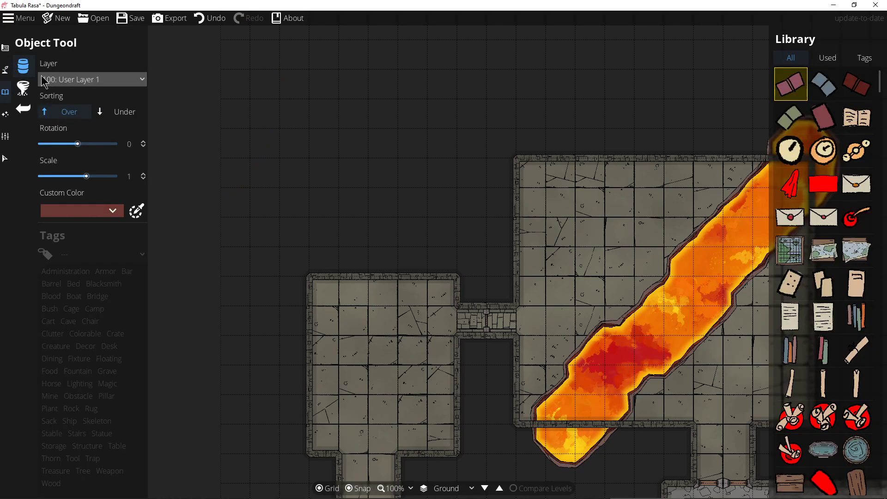
drag(388, 223, 390, 162)
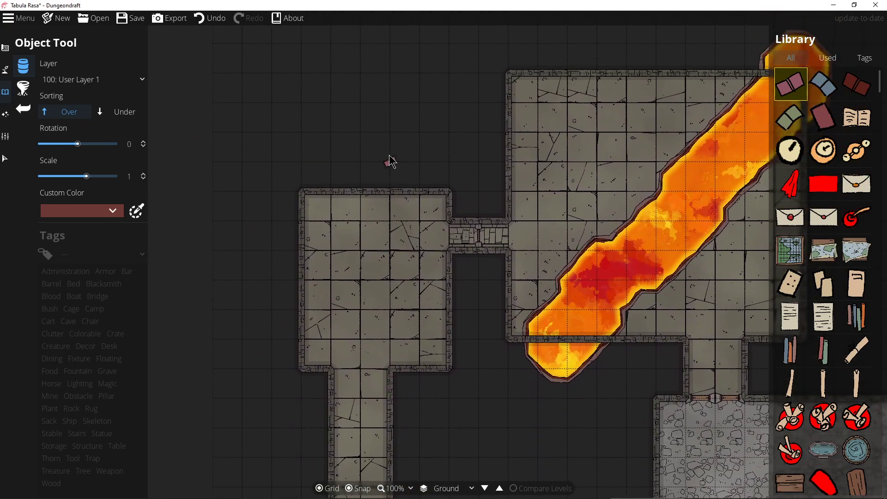
scroll(848, 312, down, 10)
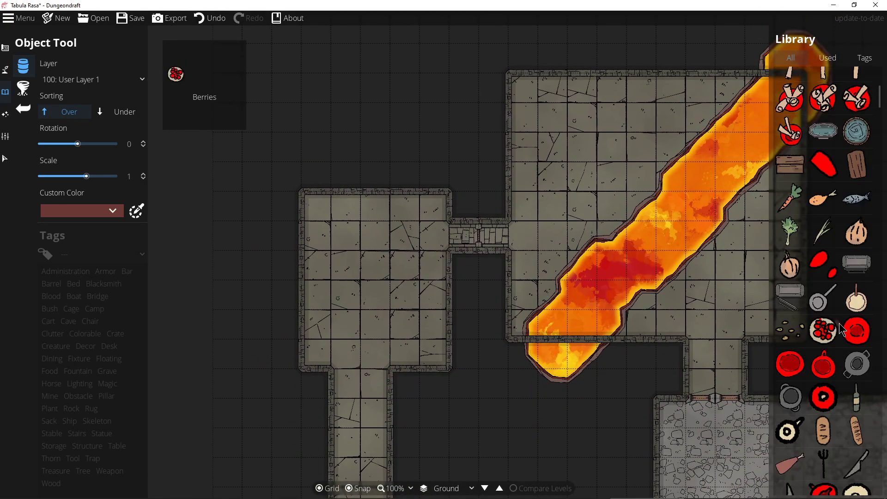
scroll(832, 389, down, 4)
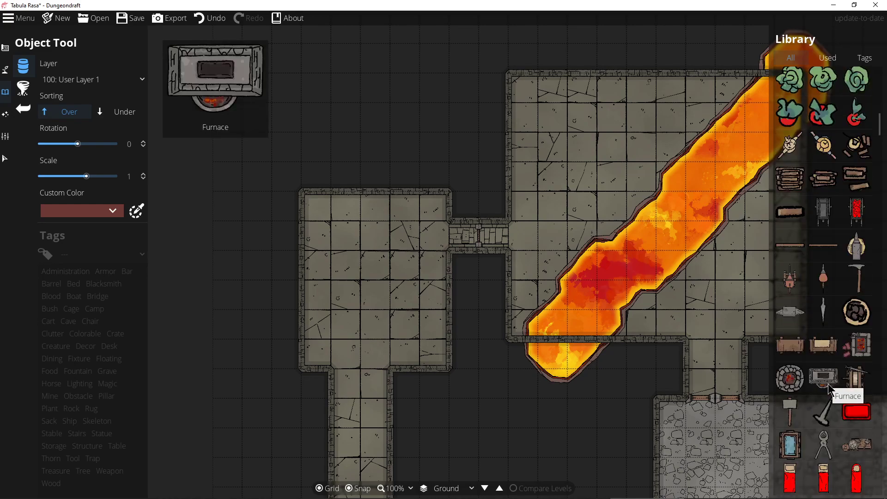
scroll(833, 410, down, 5)
scroll(830, 277, up, 11)
scroll(855, 166, up, 5)
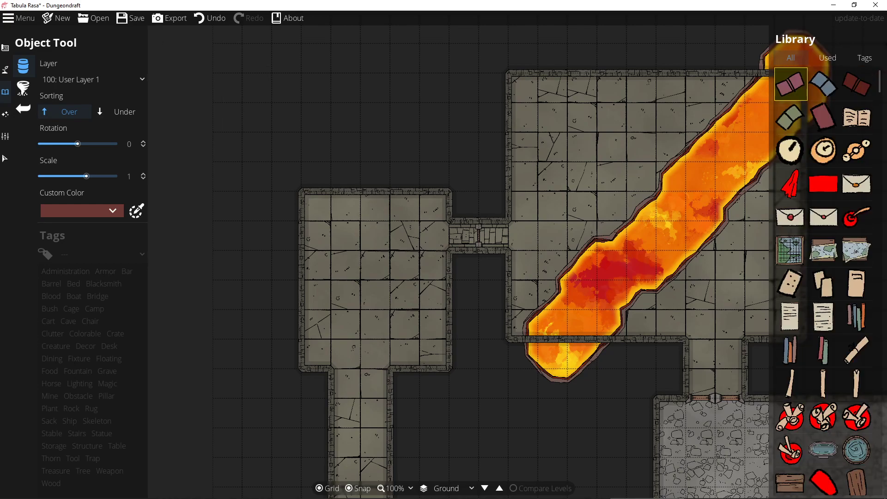
Filter the object library by the Statue tag and choose the first square statue.
click(864, 58)
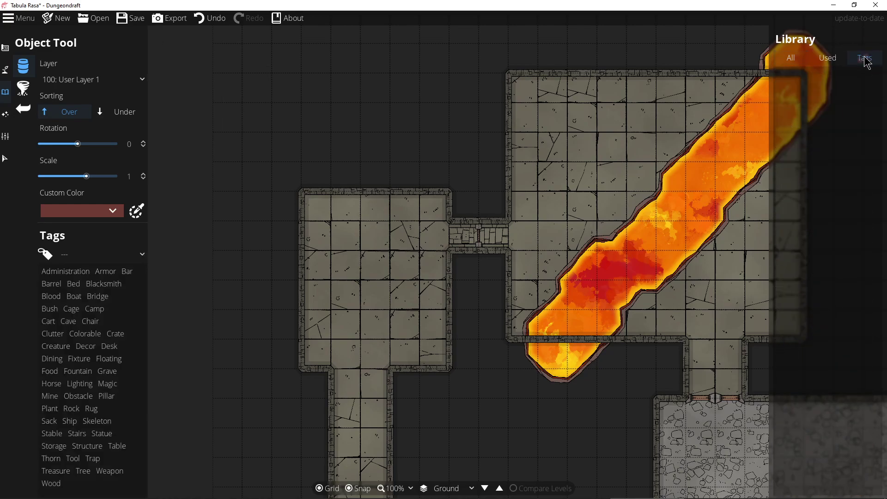
click(791, 58)
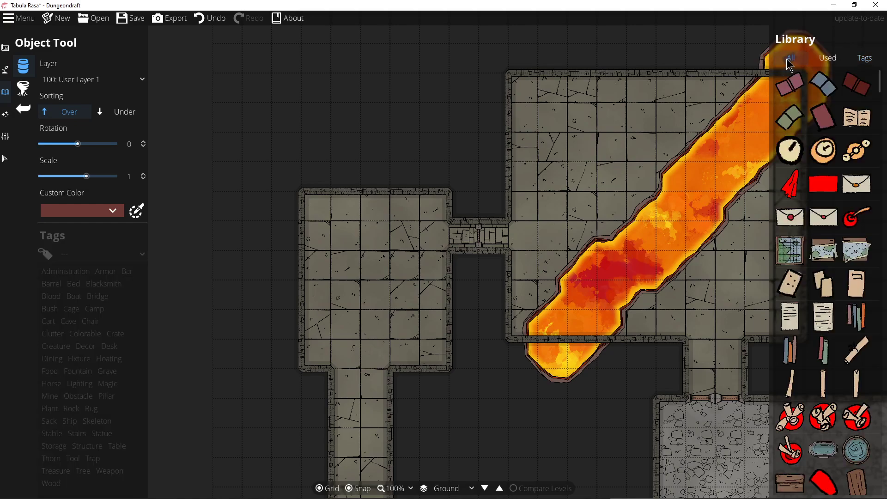
click(78, 257)
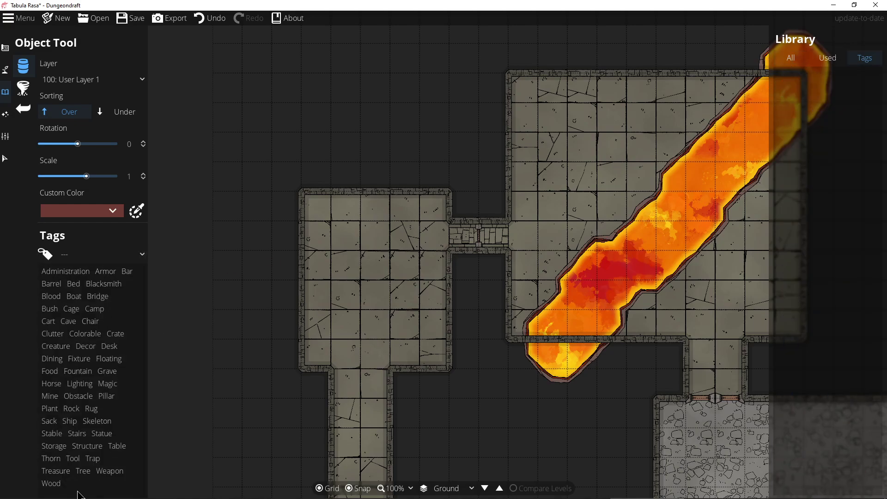
click(105, 434)
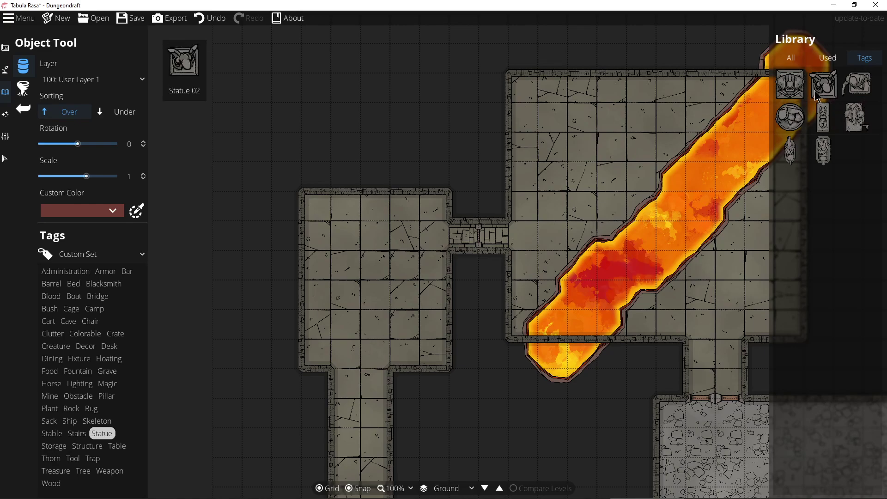
click(795, 91)
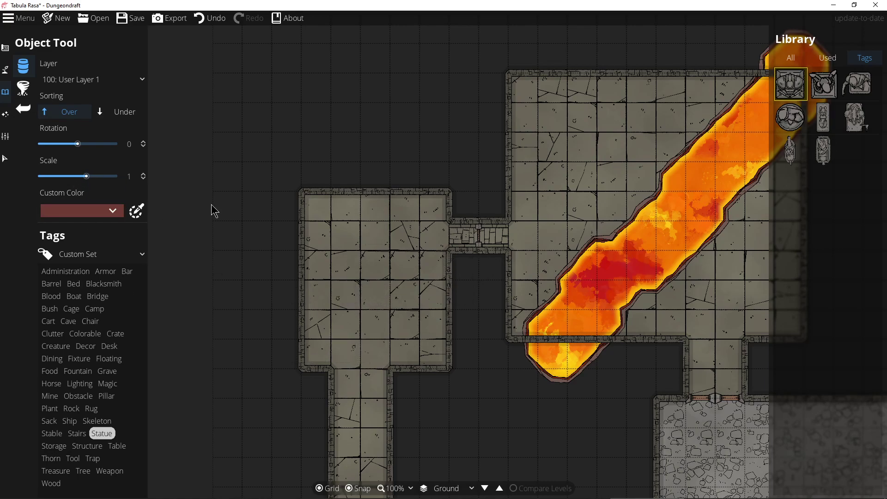
Try the statue at scale 4, and reduce its scale to 2.11.
drag(89, 176, 122, 179)
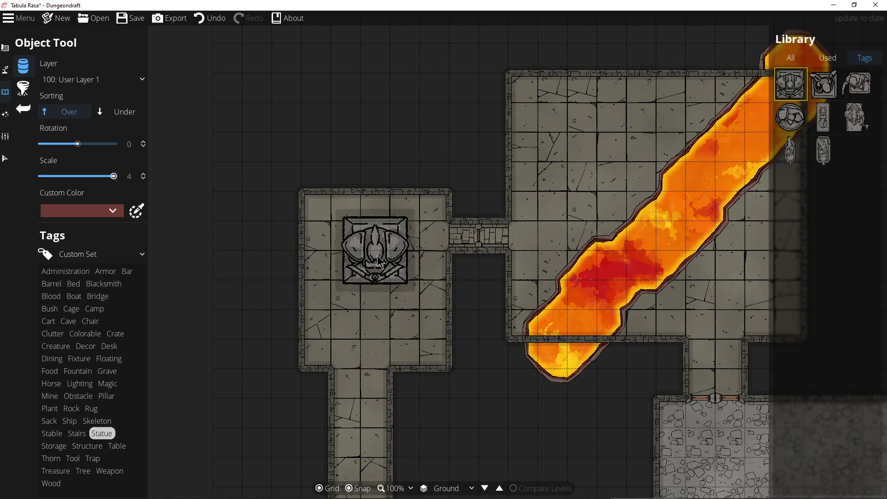
drag(111, 176, 100, 176)
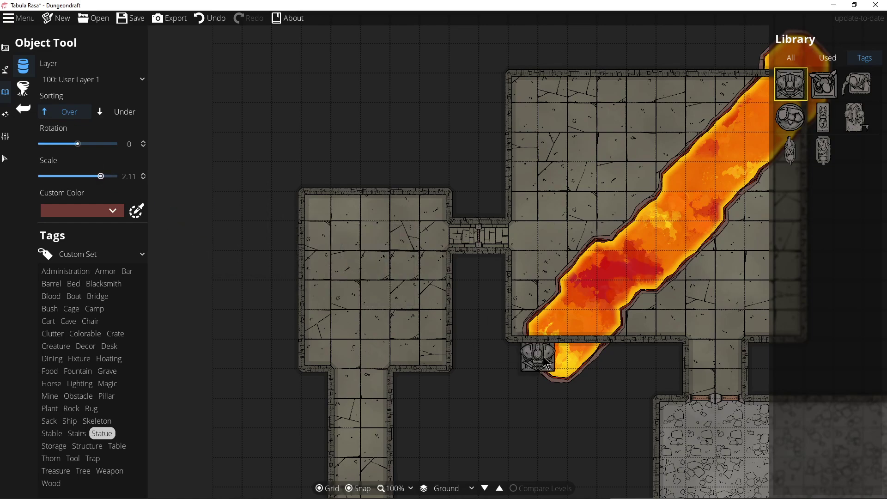
scroll(402, 317, down, 1)
scroll(372, 292, up, 1)
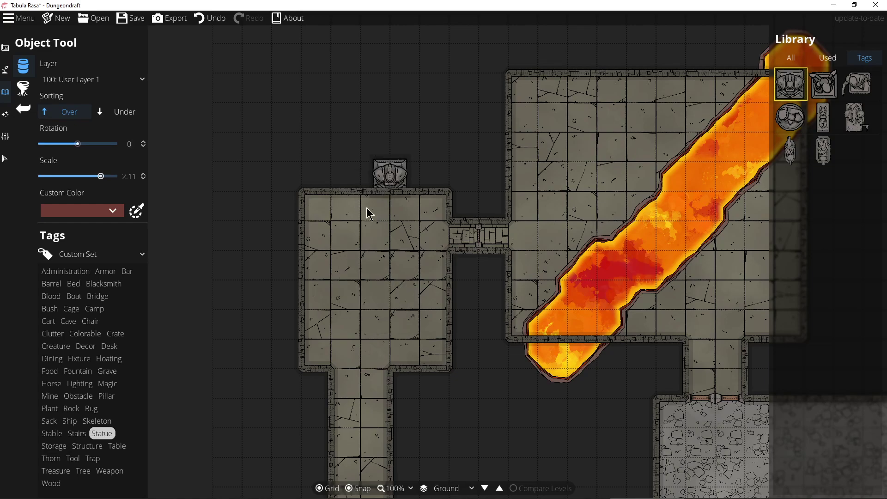
Try rotating the statue to 75 over the left room, reset its rotation to 0, and try scale 2.51.
scroll(385, 265, up, 2)
scroll(381, 272, down, 2)
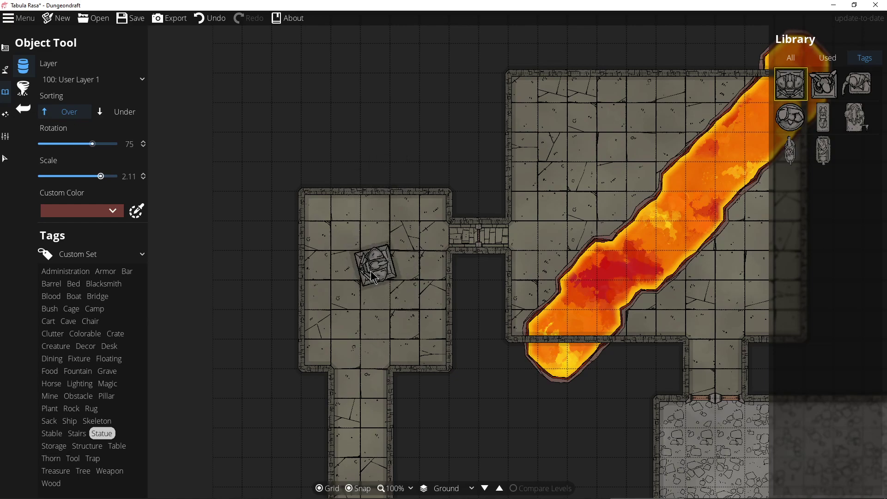
scroll(372, 271, up, 4)
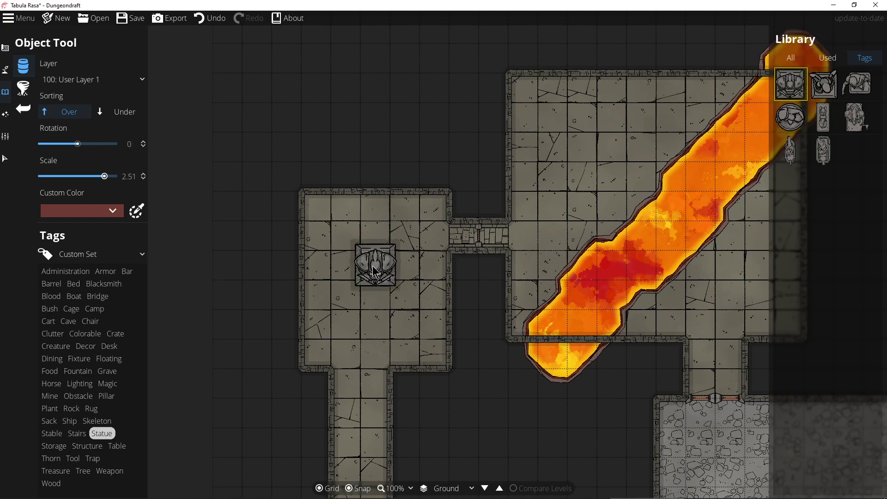
scroll(375, 271, down, 3)
scroll(375, 271, up, 3)
scroll(375, 272, up, 2)
scroll(376, 271, down, 2)
scroll(375, 279, down, 3)
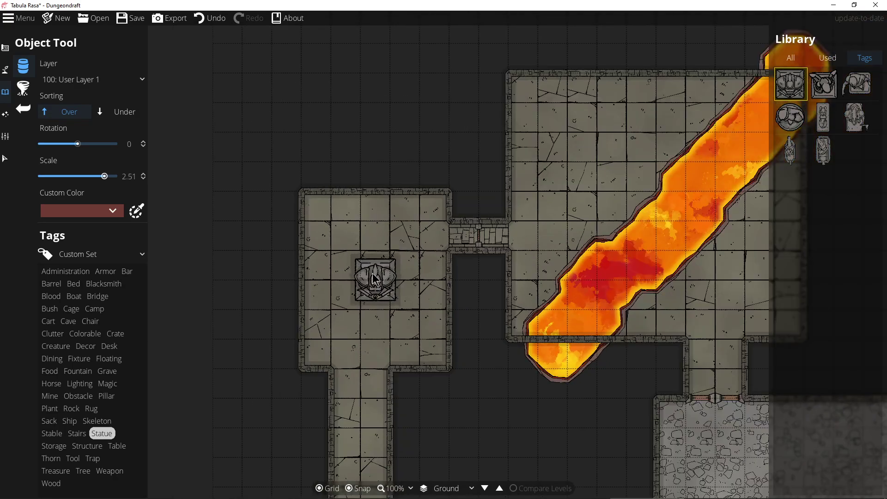
Set the statue's scale to 2, and adjust it in 0.1 increments to 2.7 over the middle of the left room.
click(125, 178)
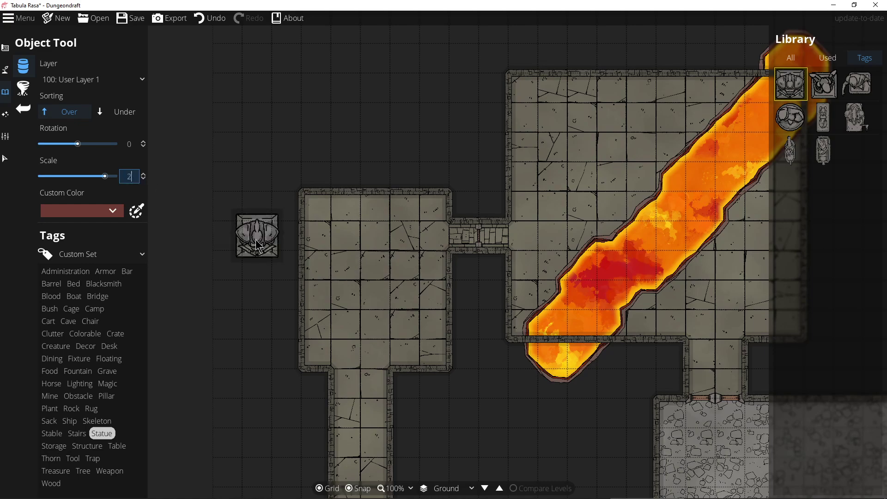
key(Tab)
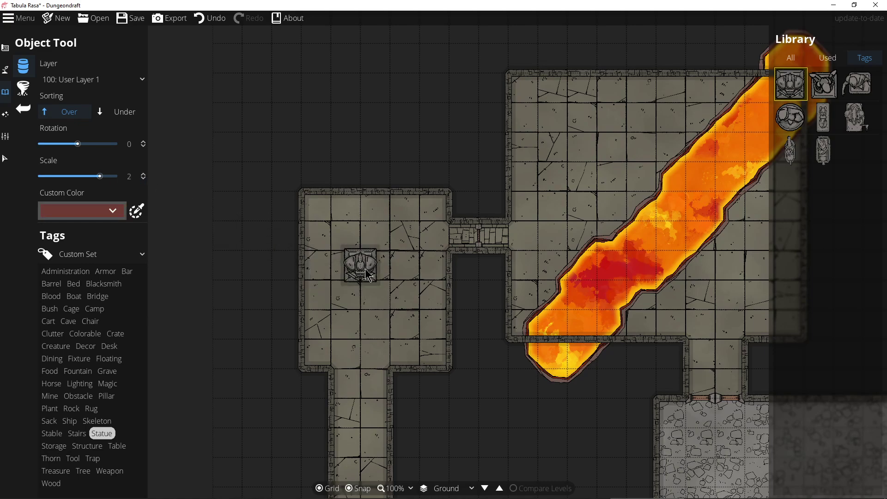
scroll(378, 287, up, 2)
scroll(378, 287, up, 3)
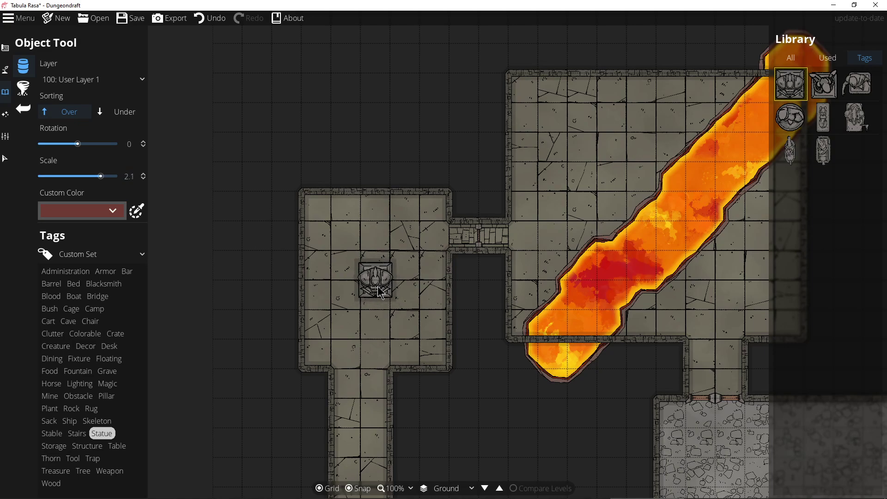
scroll(378, 287, up, 11)
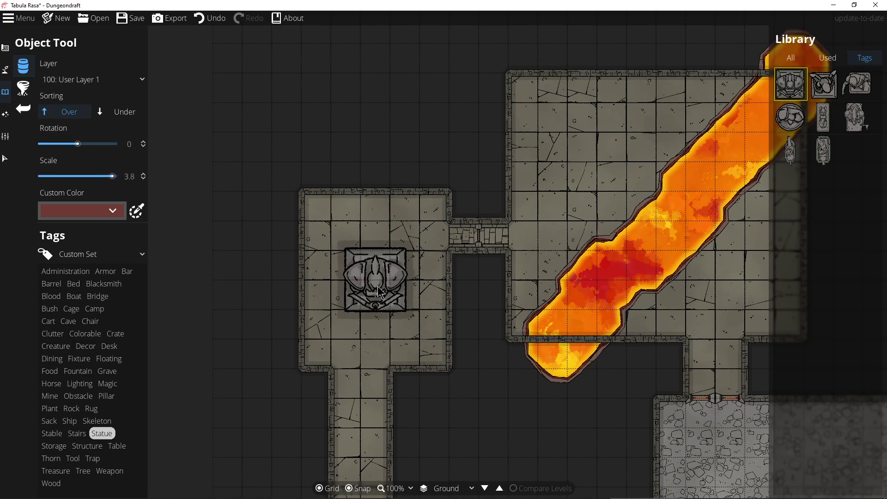
scroll(376, 289, down, 14)
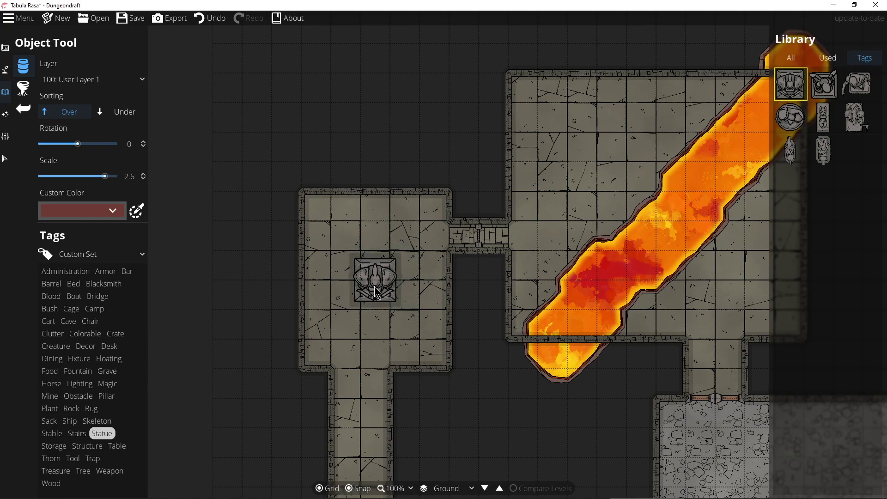
scroll(365, 300, up, 9)
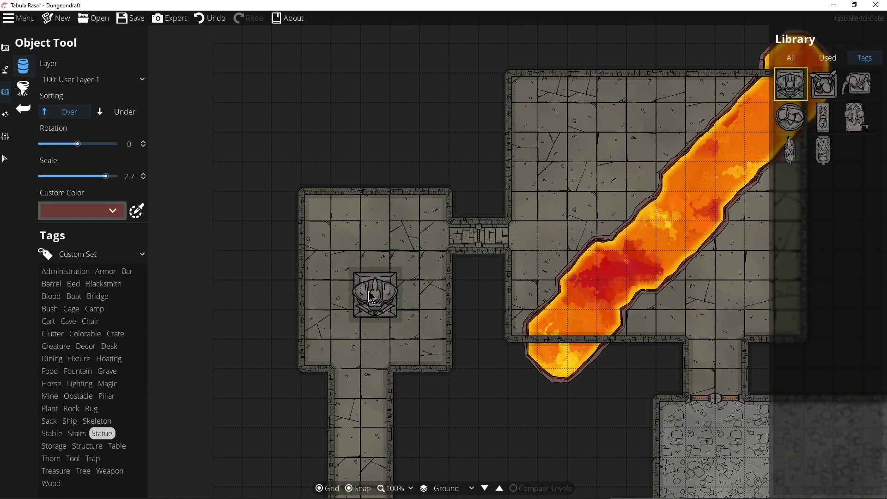
Set the statue's scale to 3 and place it in the small room west of the lava chamber.
scroll(369, 297, up, 3)
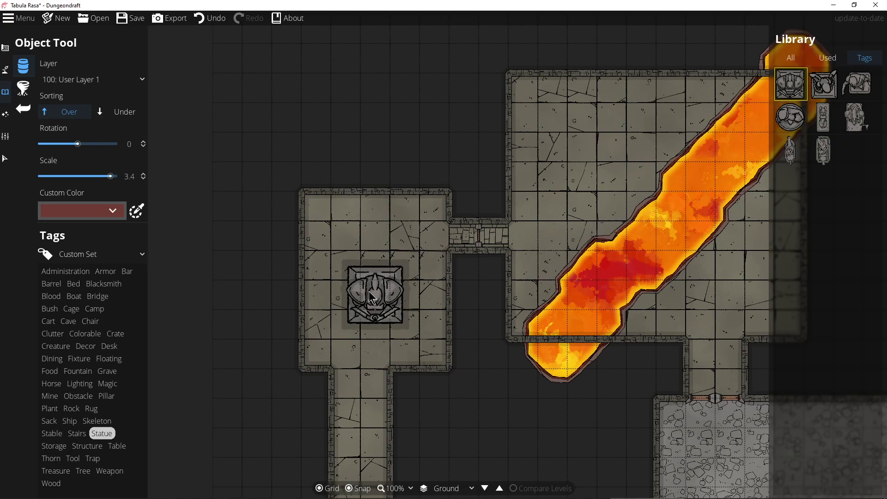
scroll(371, 297, down, 4)
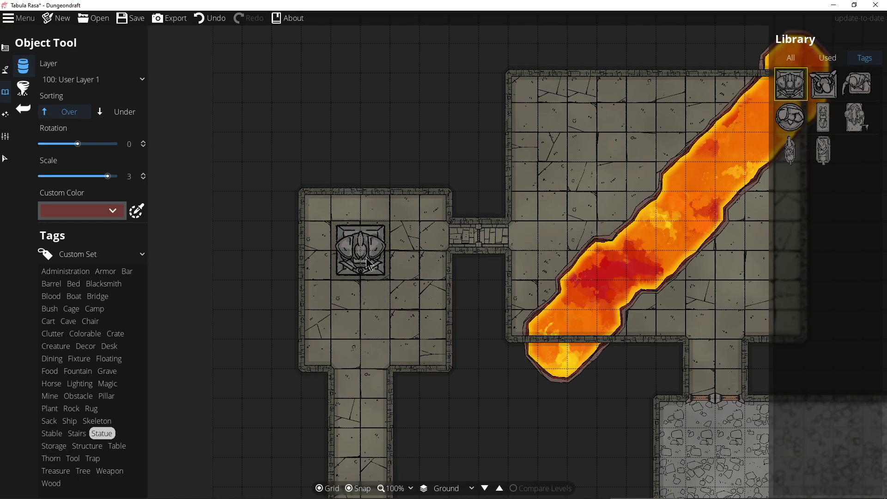
click(369, 288)
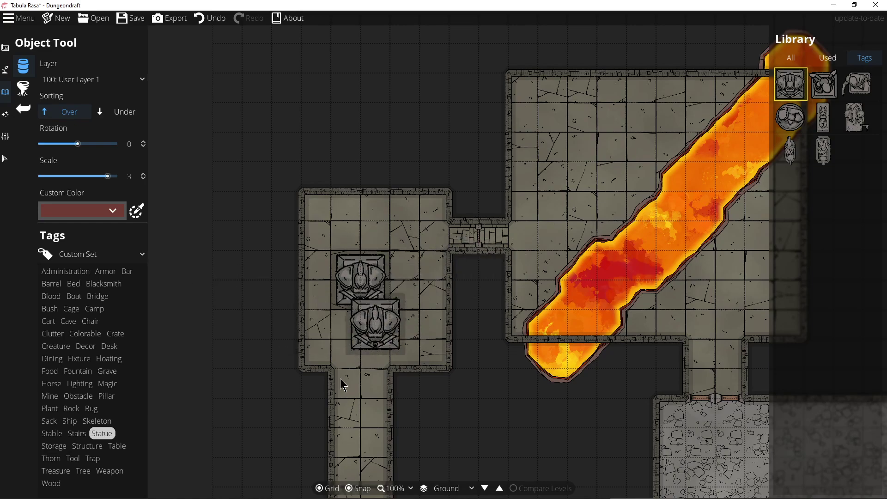
Filter the object library by the Skeleton tag, select the skeleton with raised arms and set its scale to 1.
drag(445, 408, 434, 389)
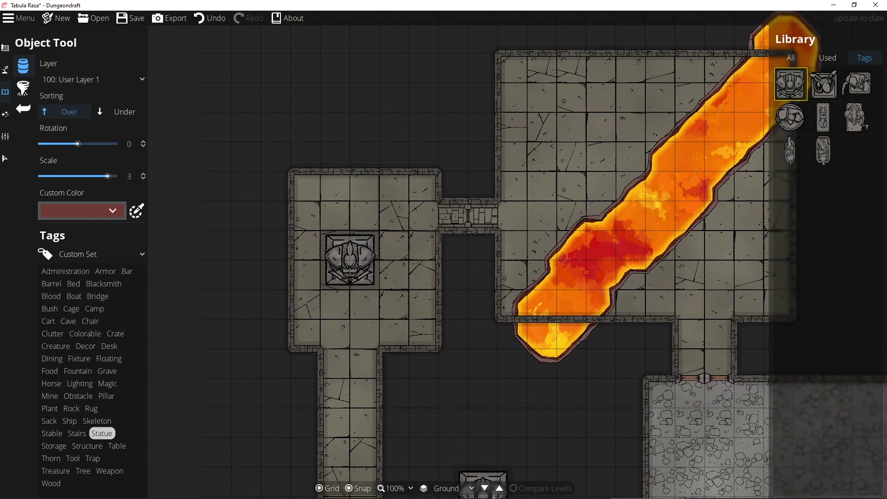
drag(452, 287, 408, 393)
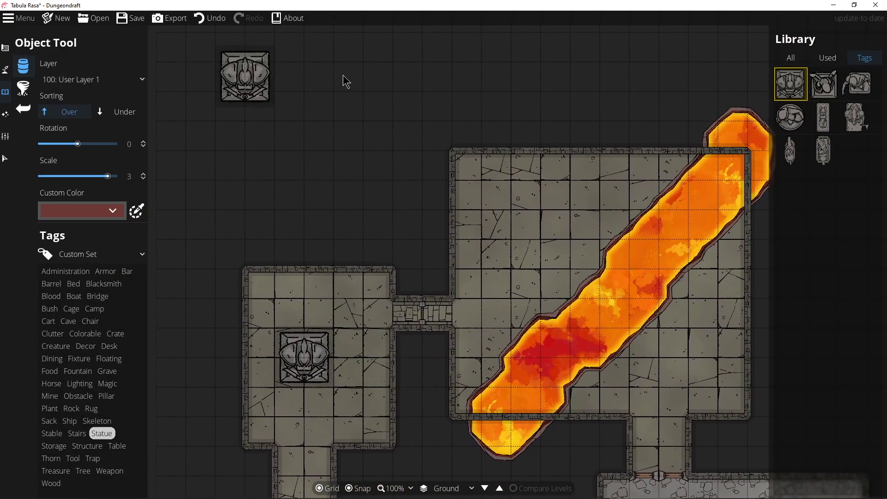
click(106, 434)
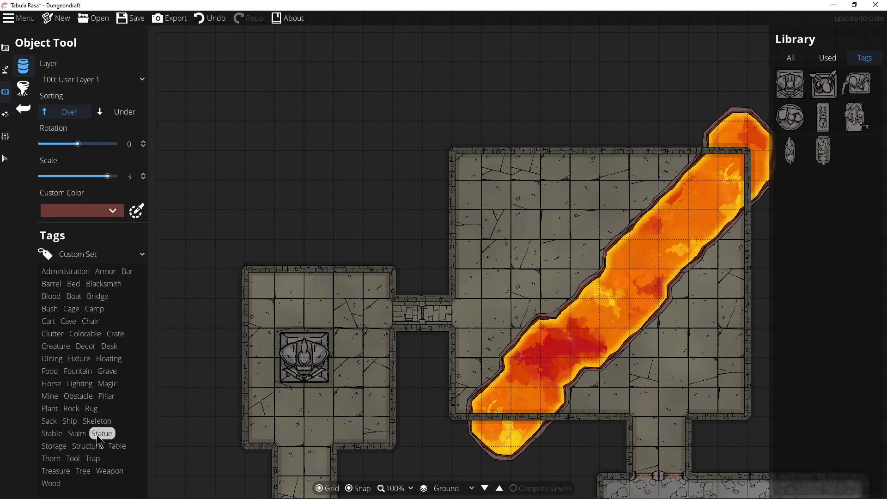
click(102, 422)
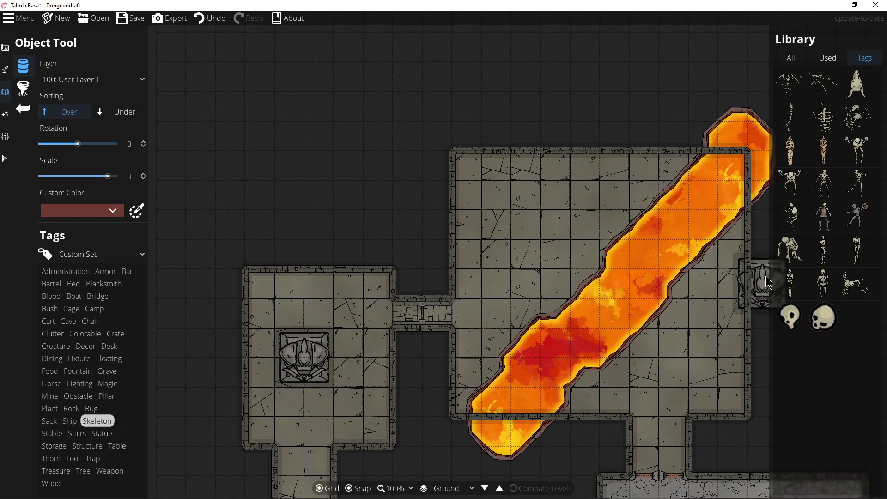
drag(693, 397, 609, 382)
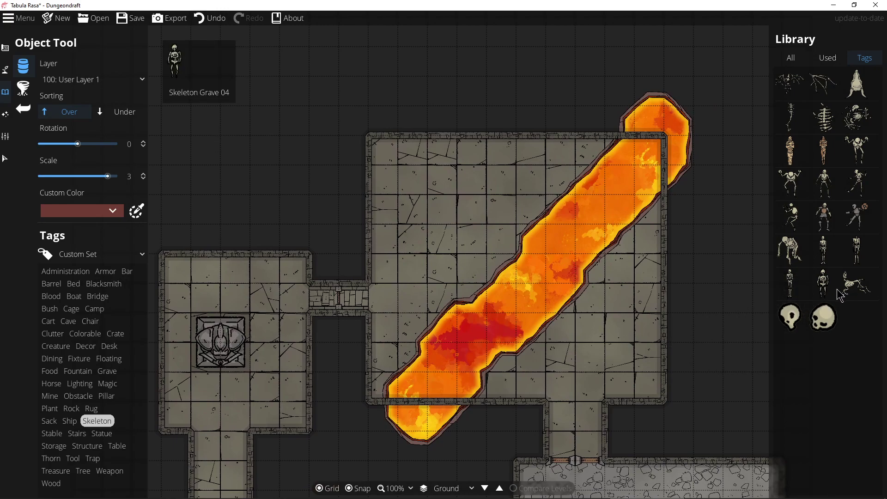
click(825, 290)
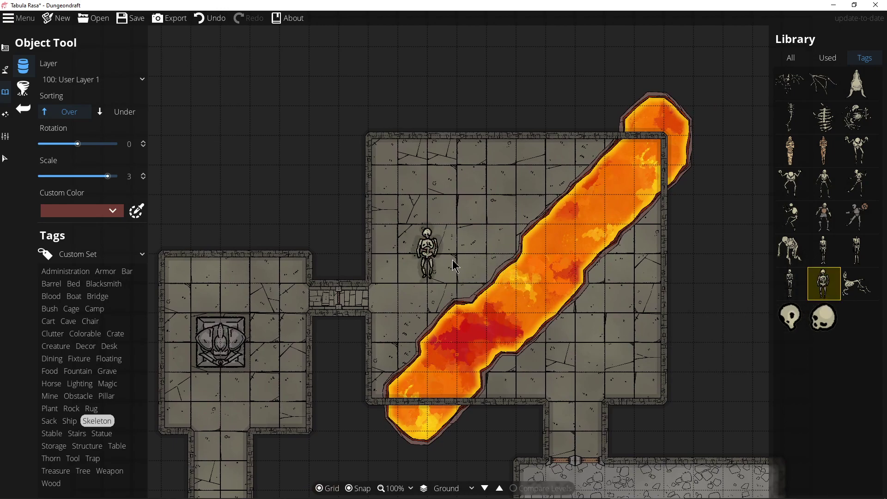
click(801, 184)
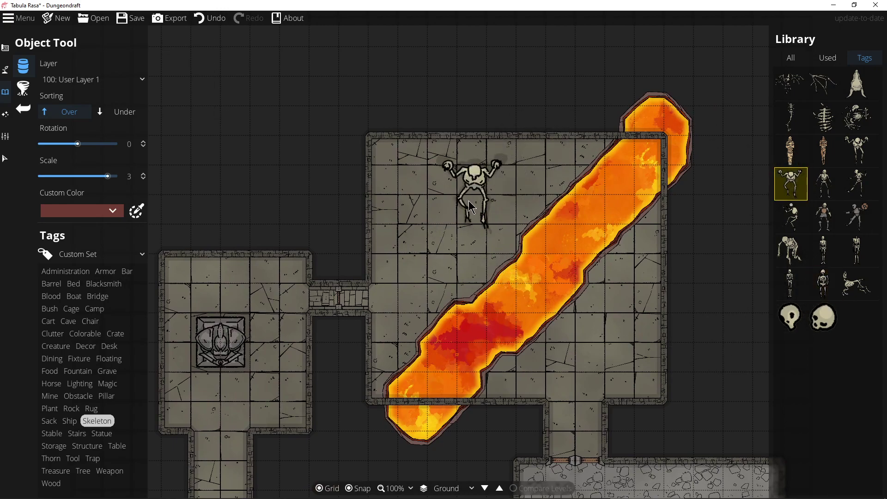
click(129, 176)
text(1)
key(Tab)
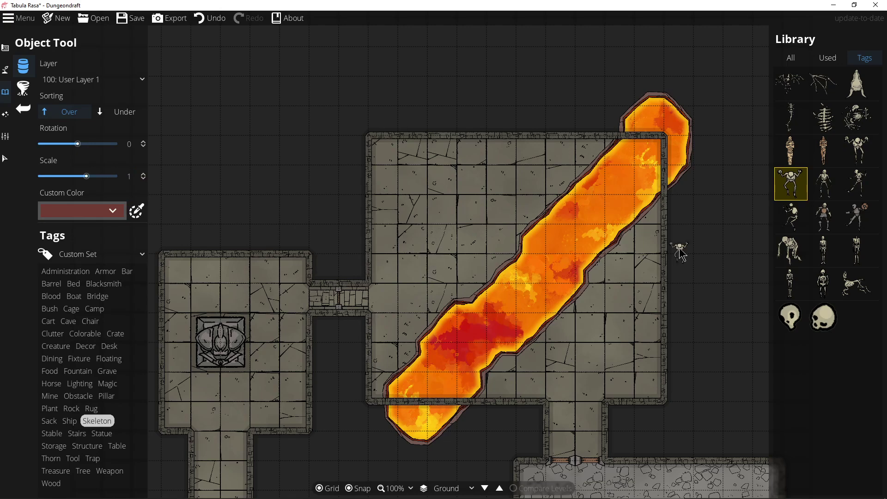
Look through the skeleton, mummy and monster bone objects, previewing the rib cage, crouching skeleton and animal skeleton.
click(831, 119)
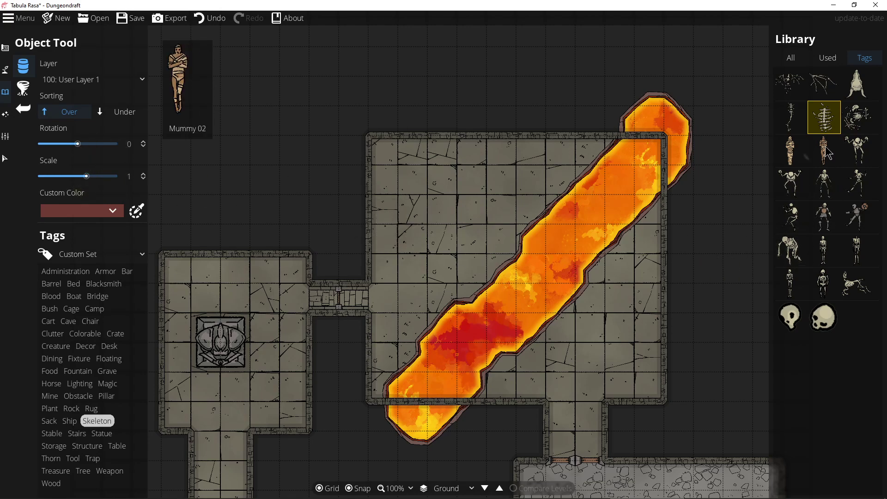
mouse_move(789, 102)
mouse_move(796, 117)
mouse_move(861, 121)
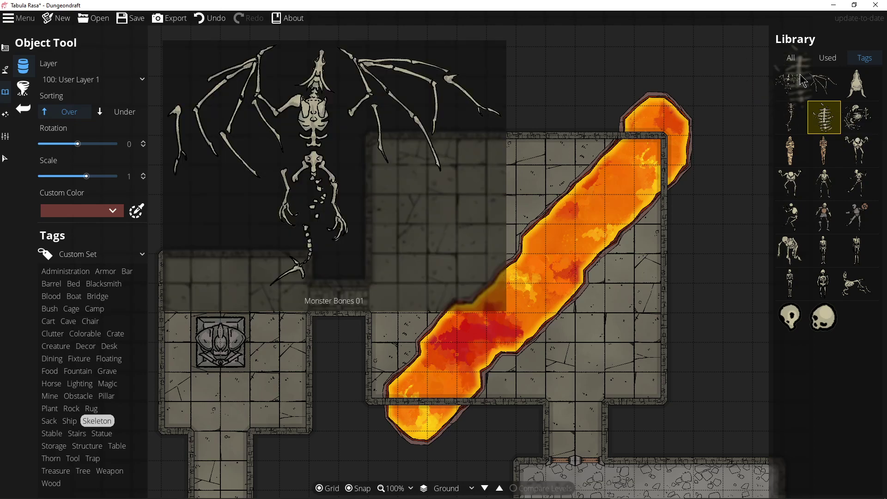
mouse_move(854, 83)
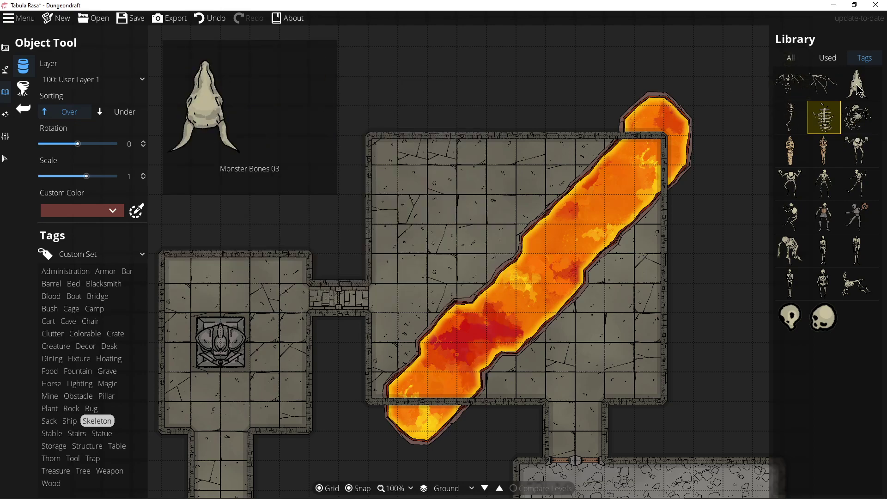
mouse_move(797, 257)
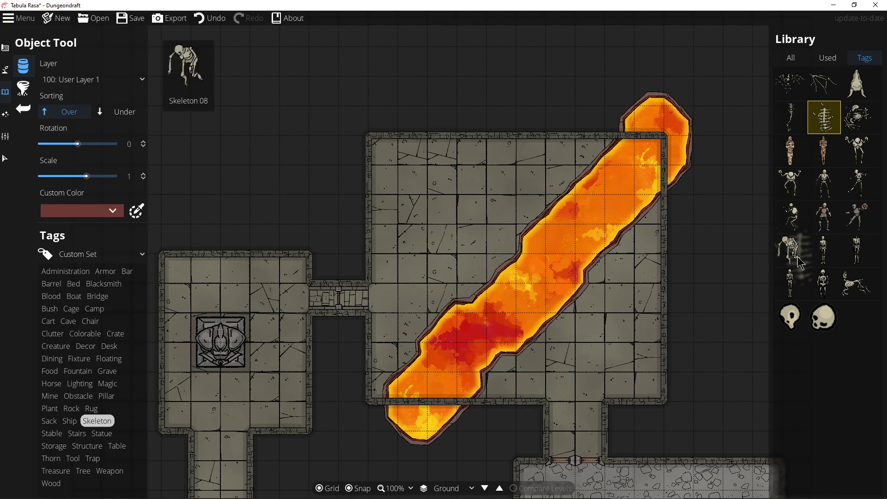
click(796, 214)
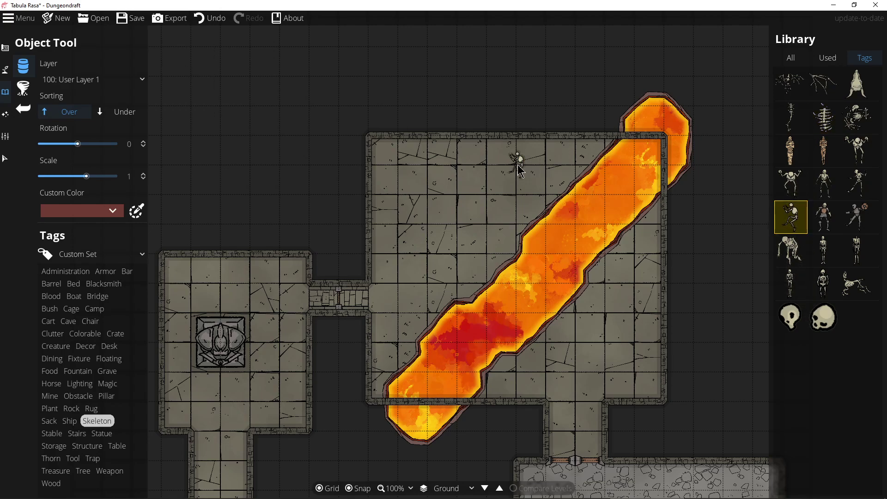
click(846, 287)
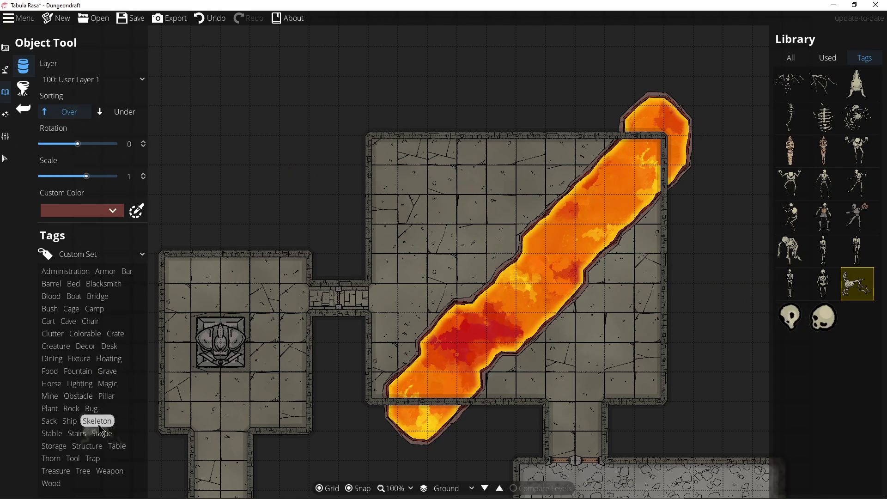
Browse the Obstacle, Mine and Pillar object sets, previewing the square stone pillar and the fluted round pillar.
click(74, 398)
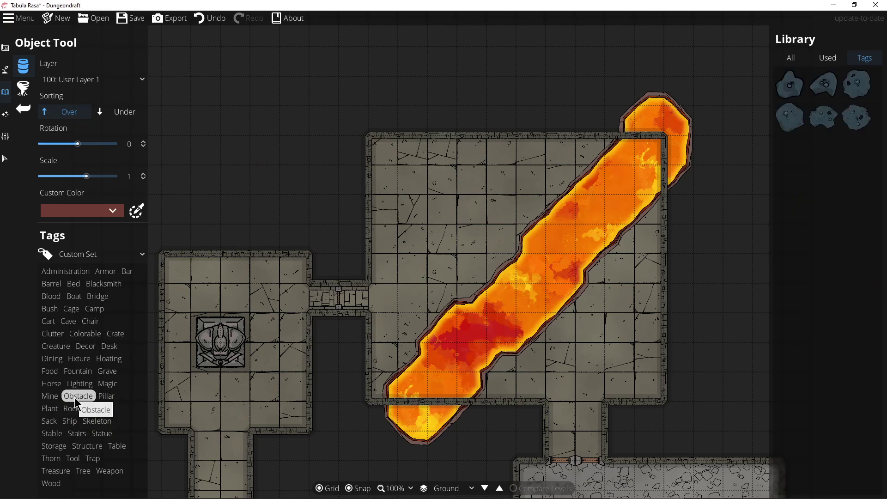
click(55, 398)
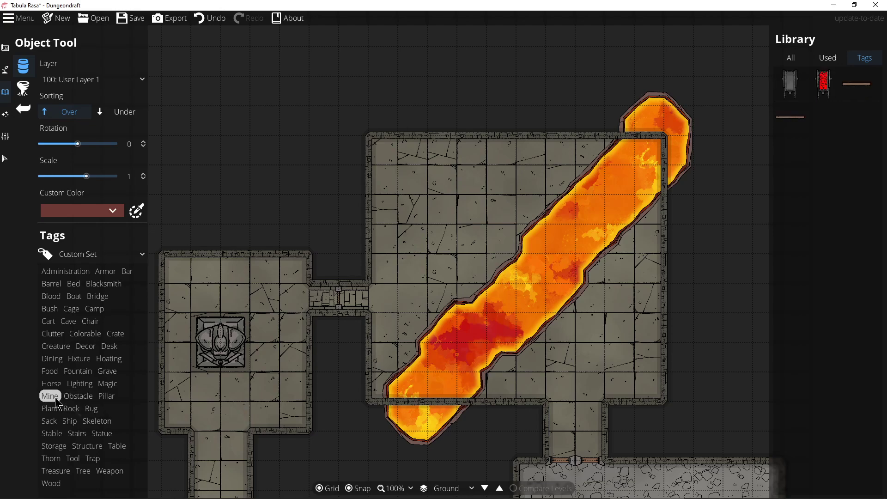
click(104, 400)
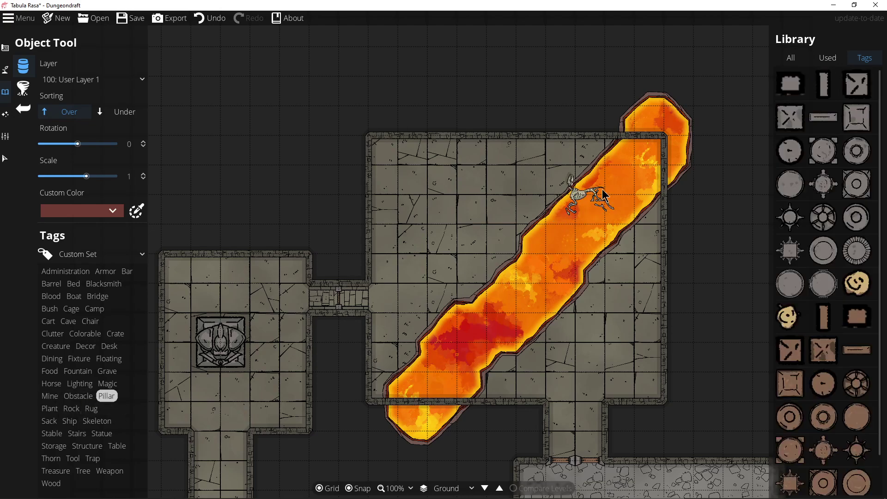
click(864, 123)
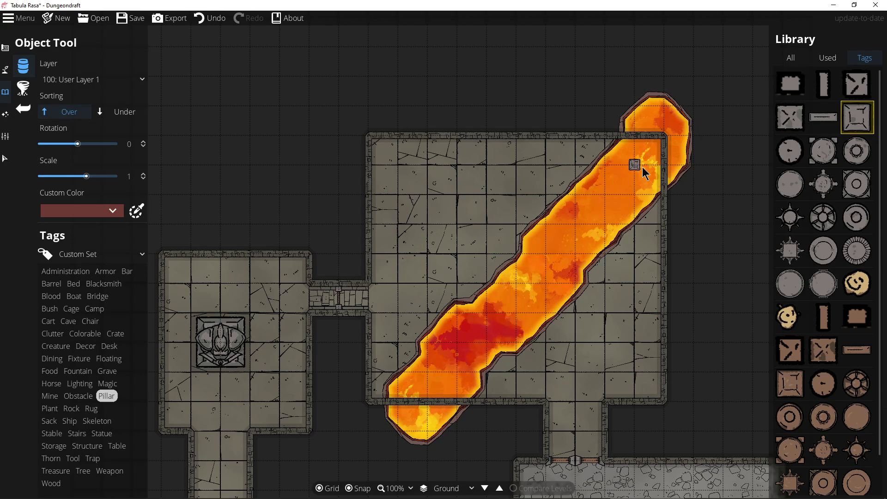
scroll(825, 407, down, 1)
scroll(825, 407, up, 1)
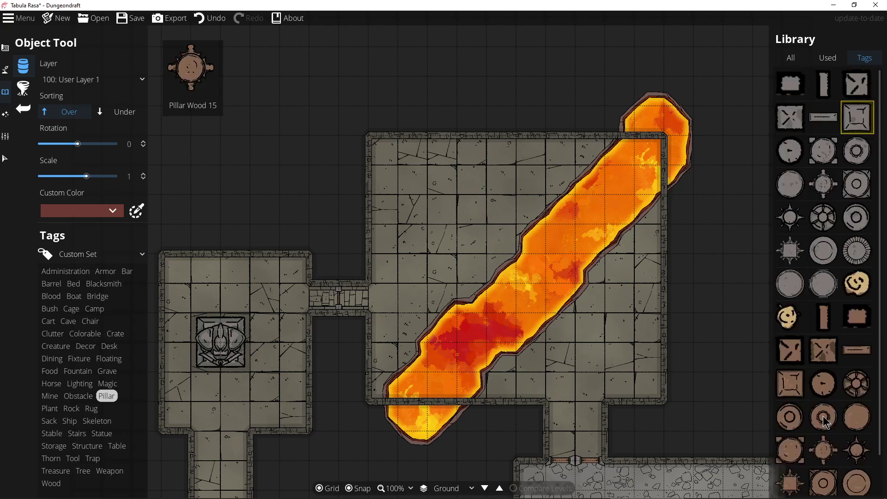
click(856, 250)
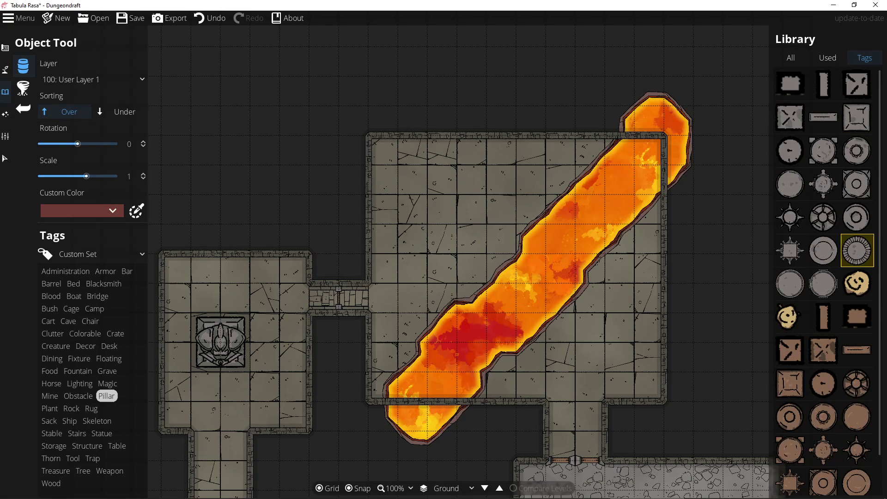
Filter the objects by the Lighting tag, select Wall Torch 01 and set its rotation to 90.
click(91, 385)
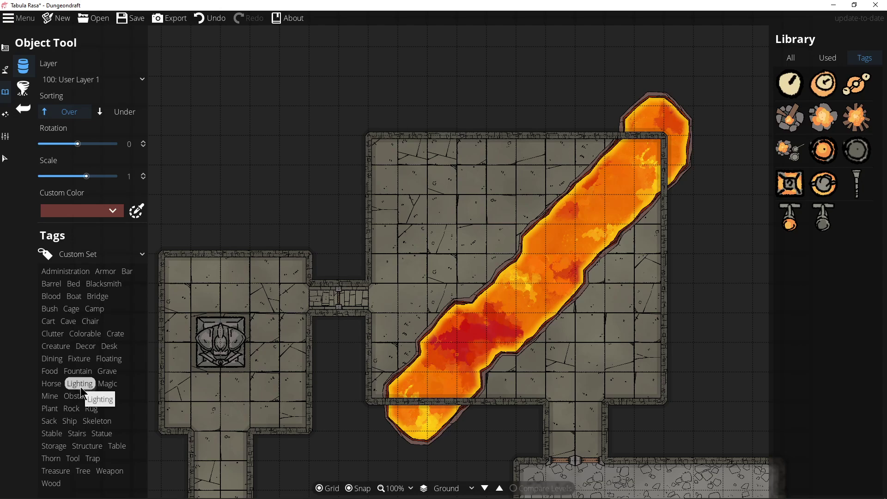
click(791, 215)
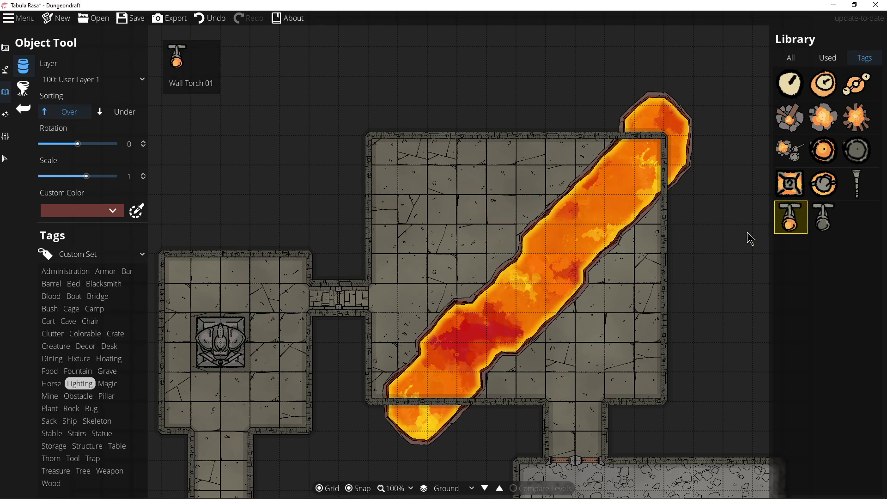
drag(249, 401, 311, 382)
scroll(301, 382, up, 8)
scroll(301, 382, down, 2)
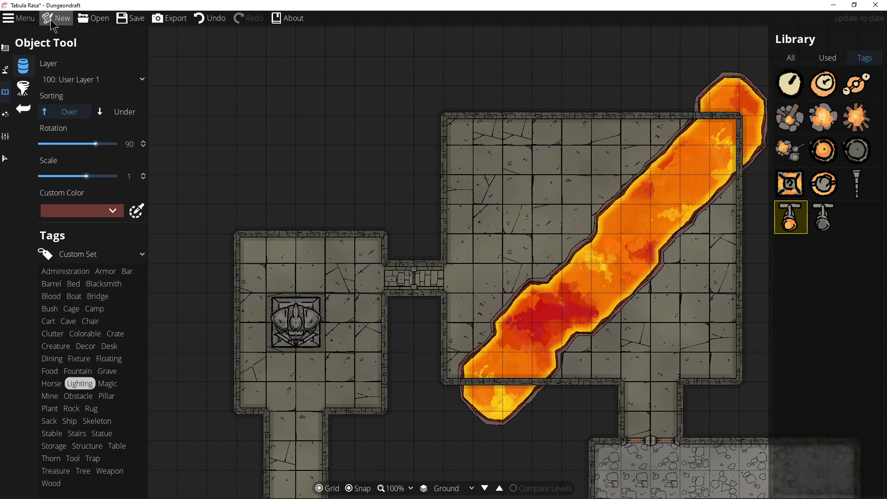
View the program's About screen with its version information and close it.
click(289, 20)
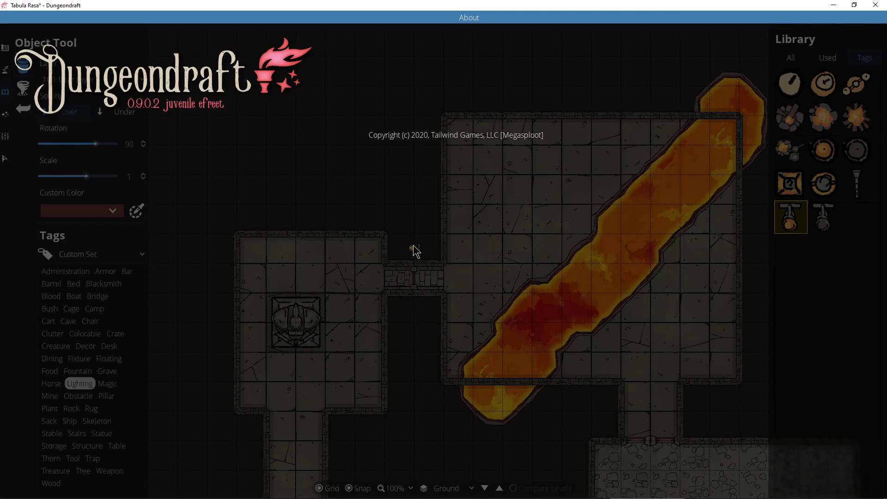
click(638, 157)
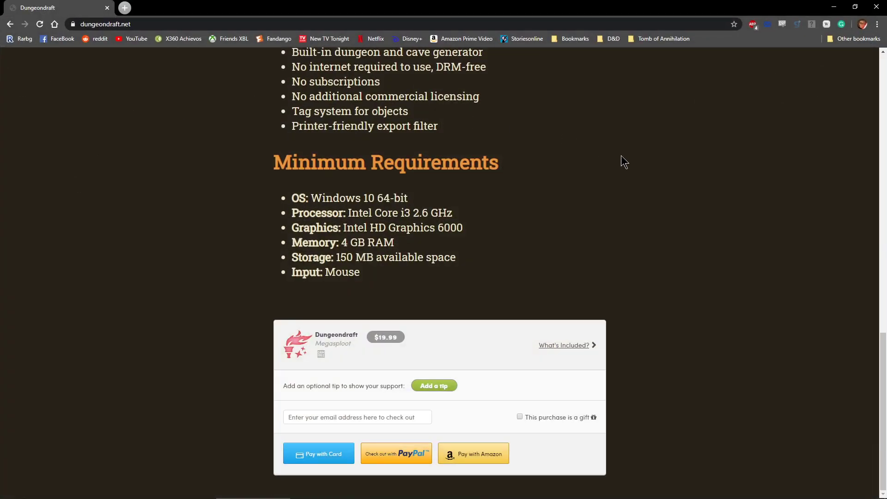
In the web browser, search for "dungeondraft keyboard shortcuts" and open the Reddit result "Dungeondraft Early Access Opens" in a new tab.
scroll(376, 62, up, 6)
click(285, 24)
text(d)
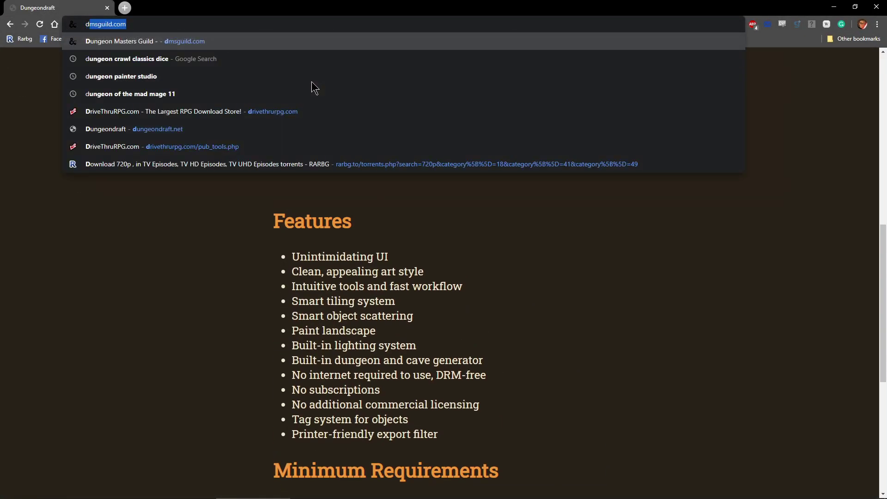
text(ungeondraft )
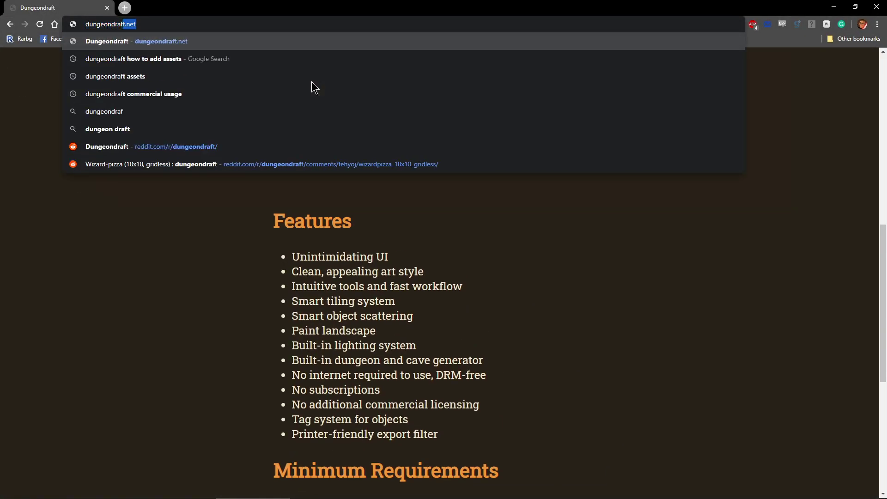
text(keybo)
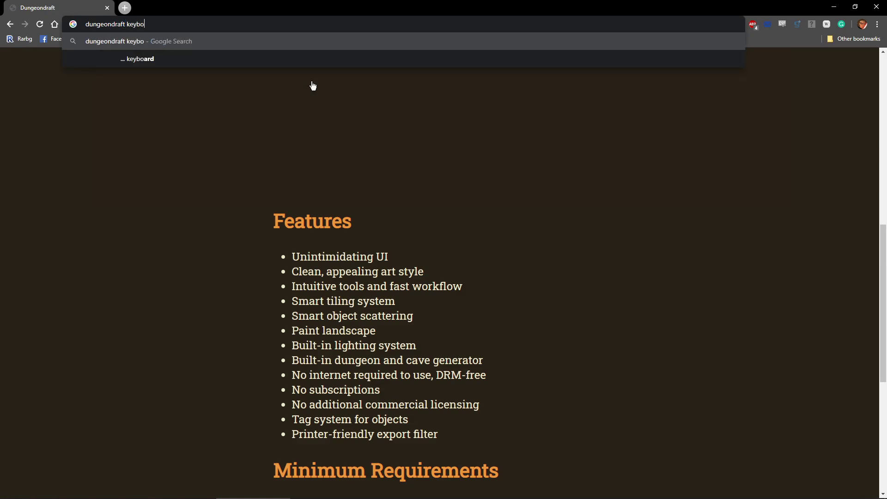
text(ard shortcu)
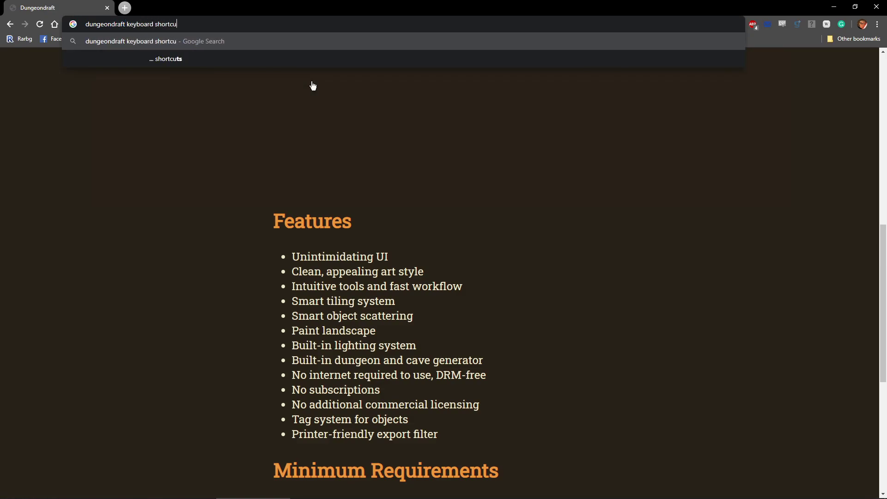
text(ts)
key(Return)
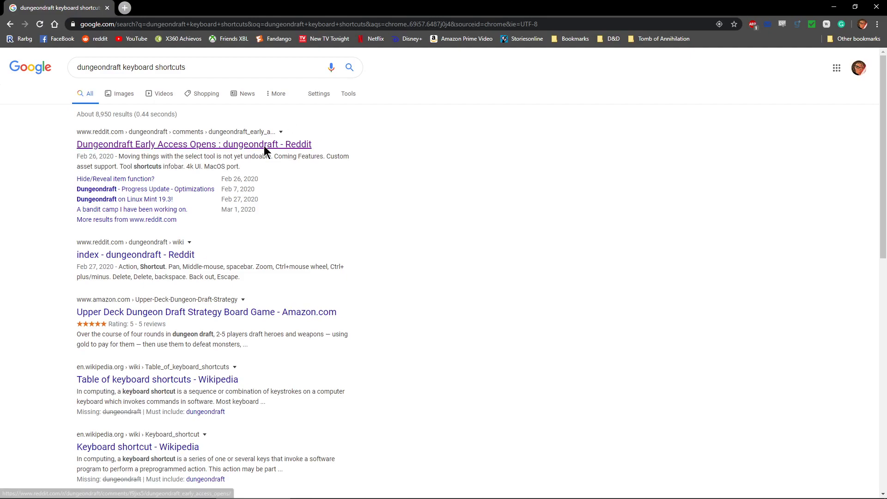
middle_click(265, 148)
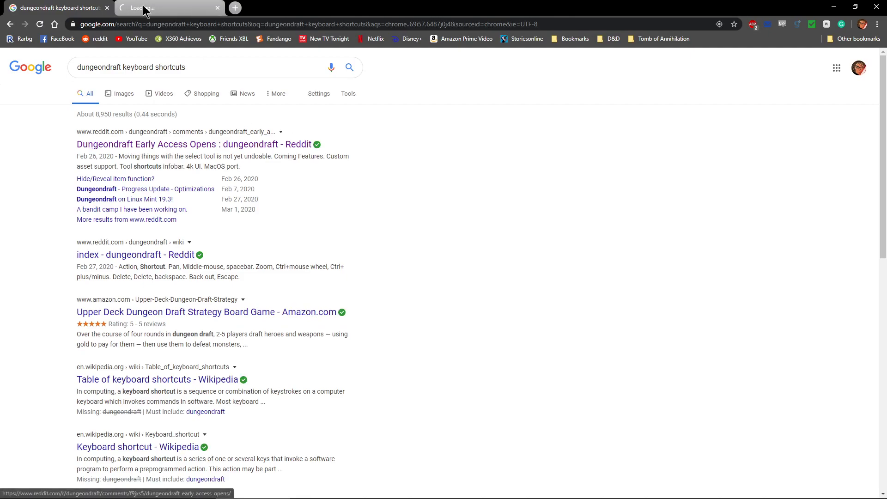
click(171, 12)
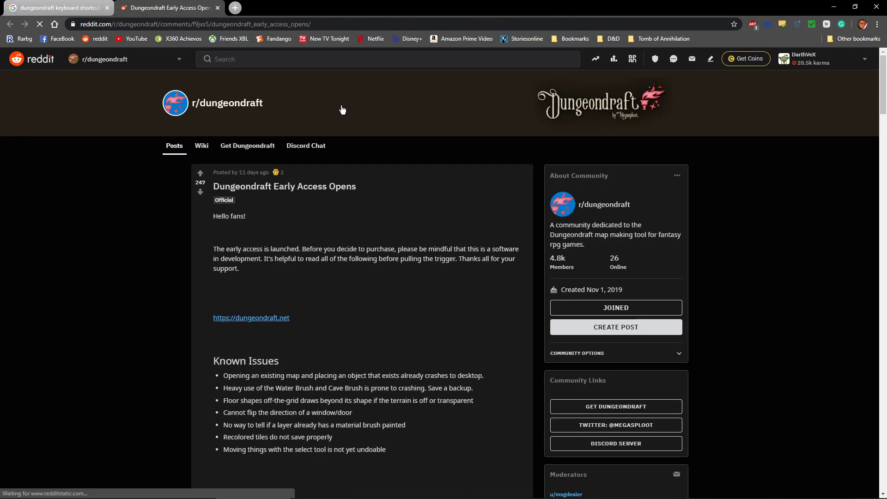
Look through the "Dungeondraft Early Access Opens" Reddit post, and return to the Dungeondraft map.
scroll(407, 361, down, 8)
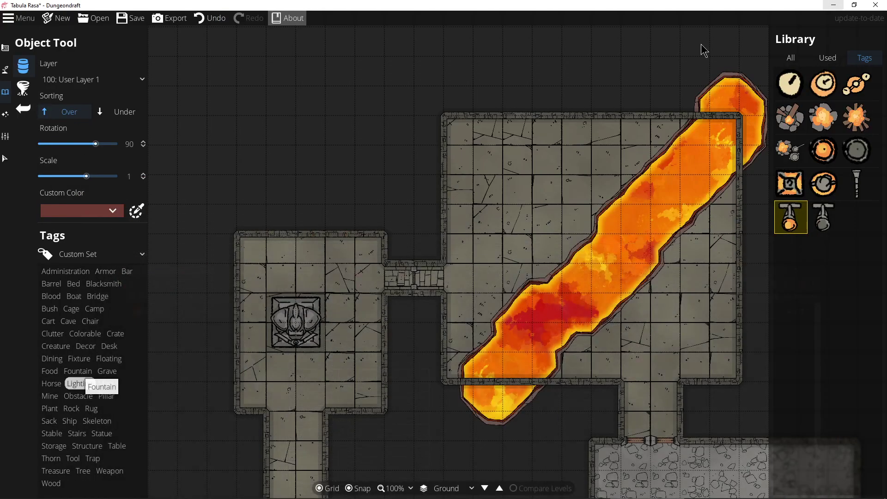
click(834, 7)
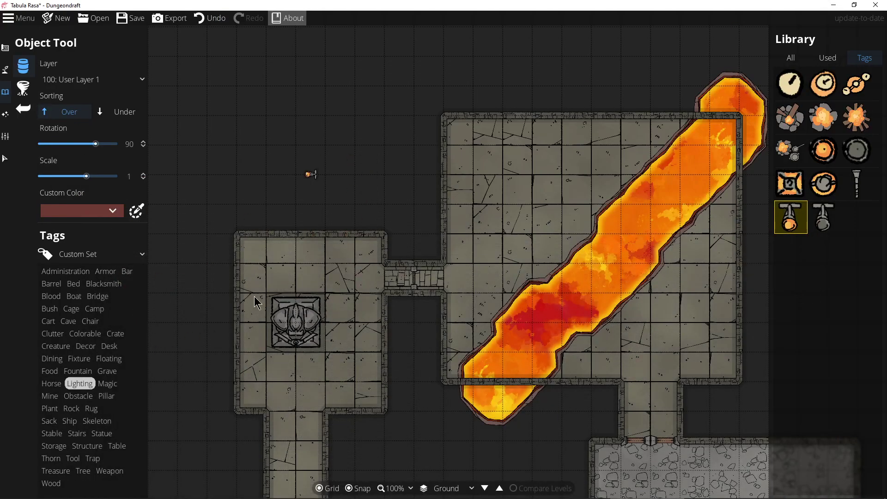
Turn off grid snapping and place wall torches on the statue room's east wall, one on each side of the passage opening.
key(s)
mouse_move(339, 493)
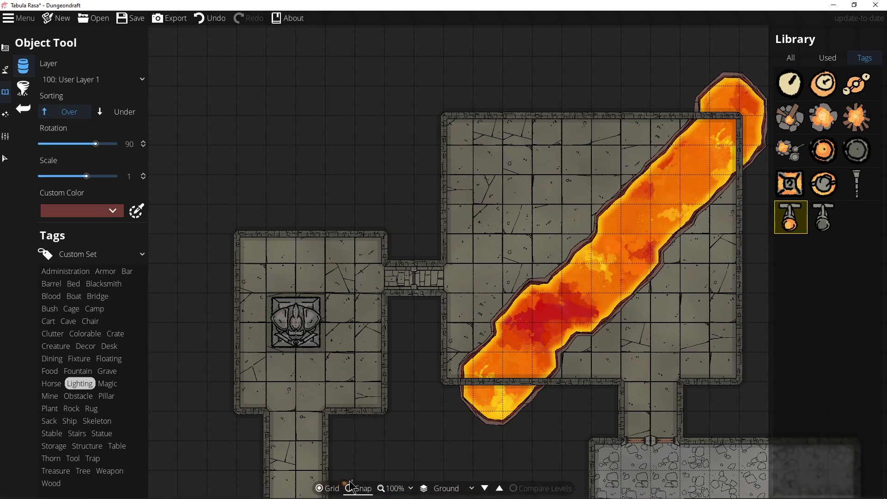
click(377, 250)
click(378, 305)
click(375, 277)
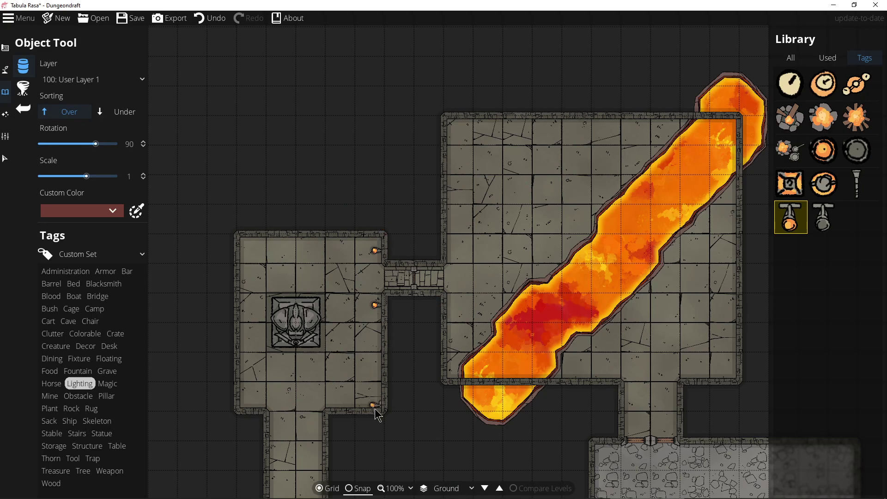
Place two facing wall torches in the corridor south of the statue room, setting the rotation to -90 for the west wall's torch.
key(s)
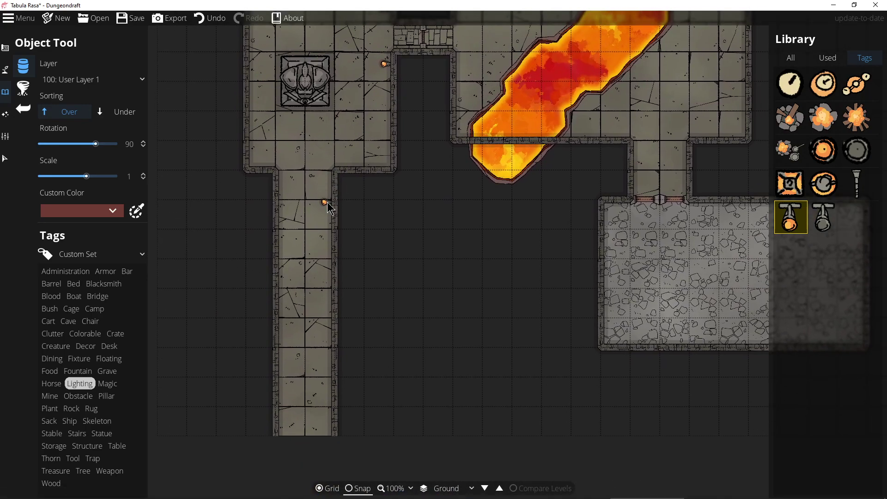
click(328, 338)
scroll(288, 336, down, 13)
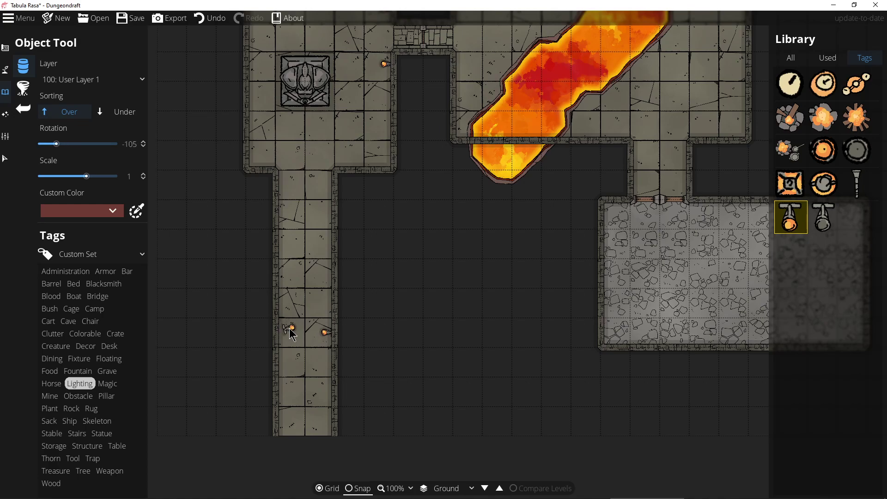
scroll(287, 331, up, 1)
click(285, 336)
key(ctrl+z)
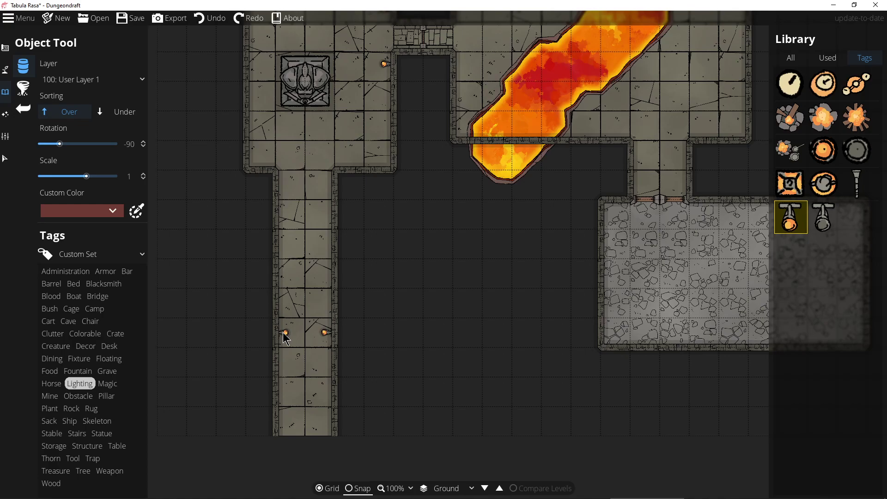
click(283, 332)
scroll(425, 217, down, 6)
scroll(420, 243, up, 6)
Browse the object sets tagged Floating, Fixture, Dining, Desk, Decor, Creature, Crate, Colorable and Clutter.
drag(403, 177, 435, 386)
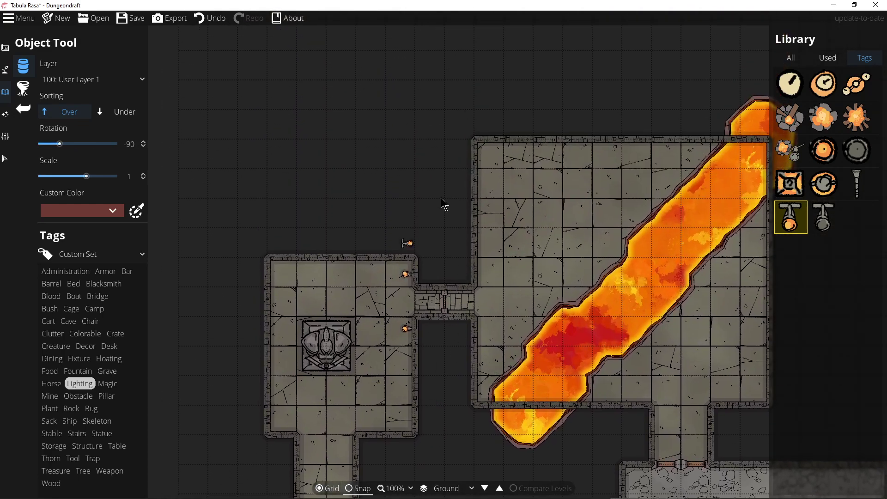
click(109, 359)
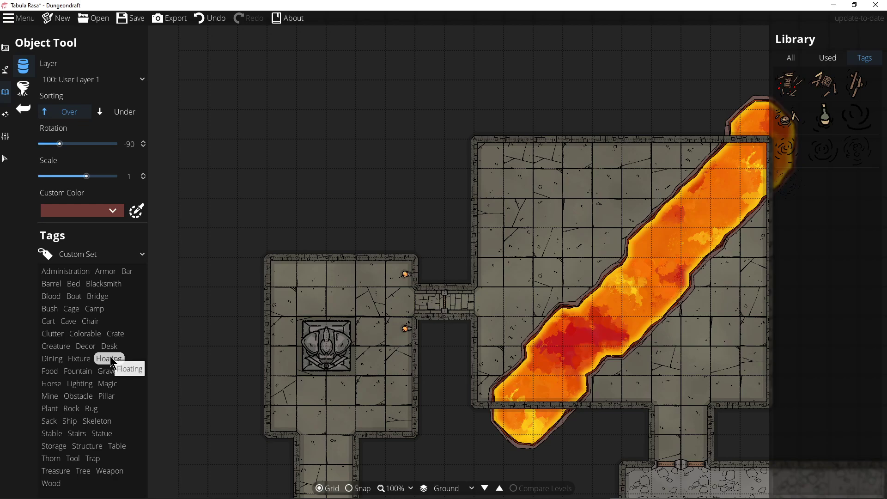
click(83, 360)
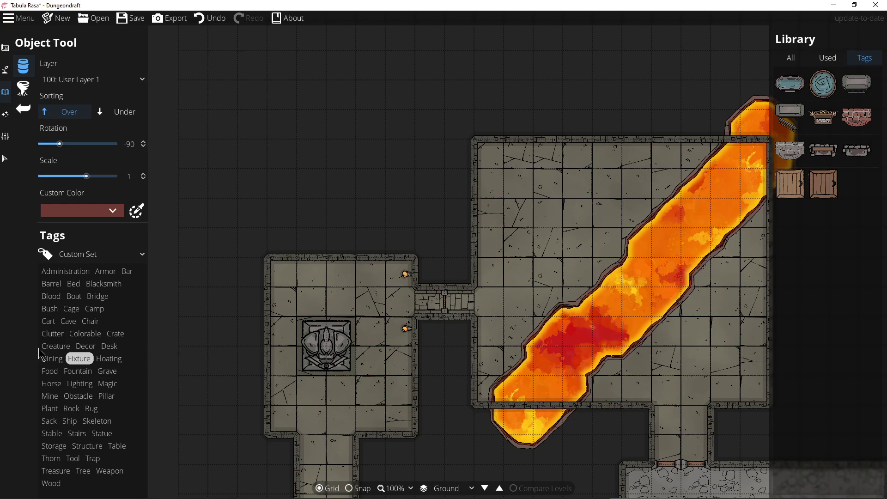
click(52, 360)
click(110, 346)
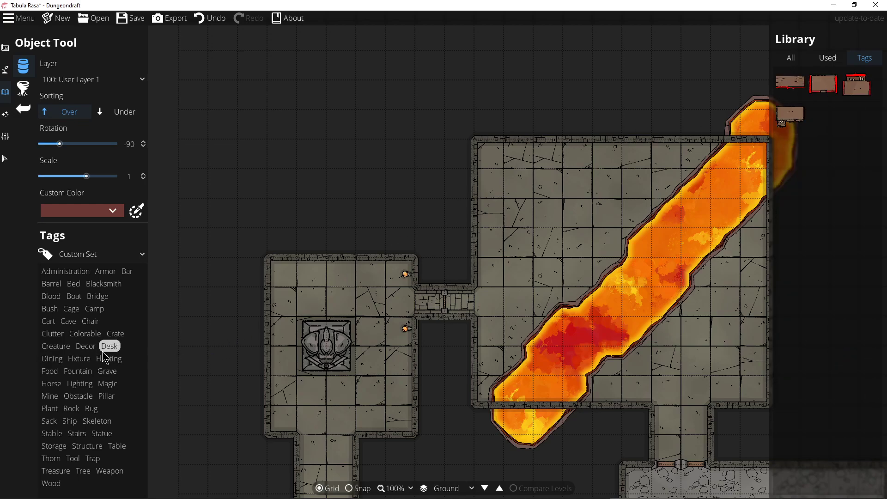
click(88, 346)
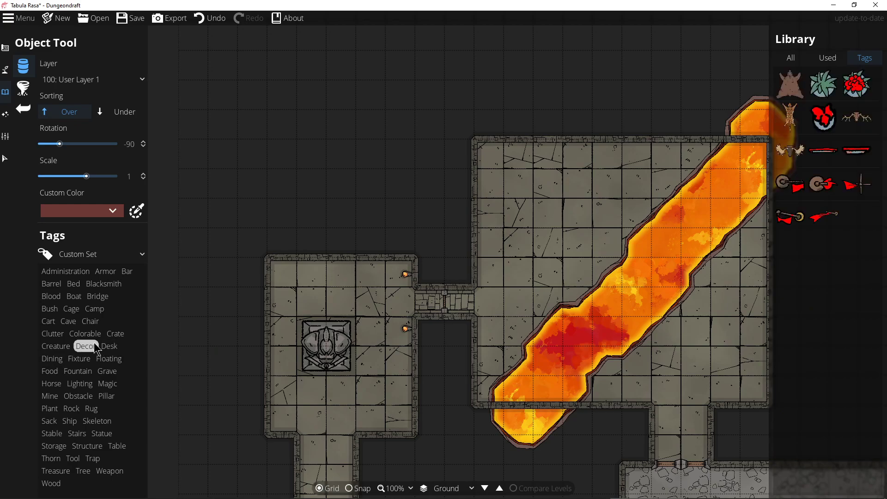
click(57, 346)
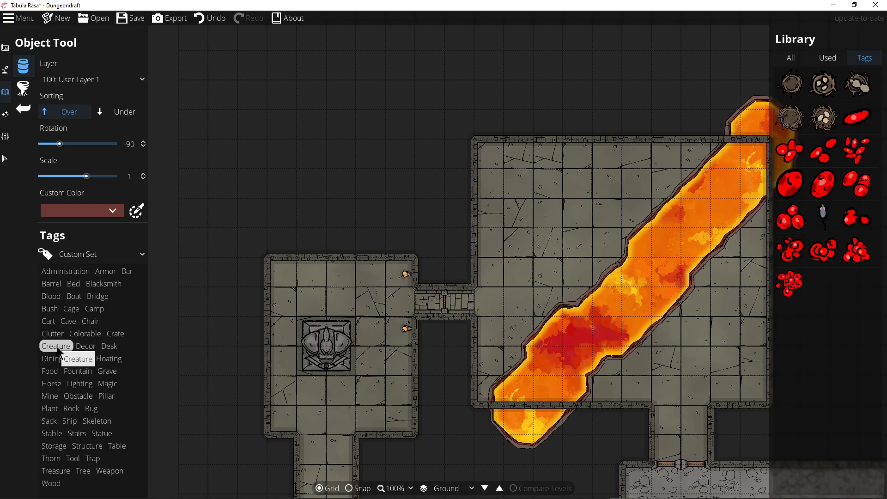
click(115, 334)
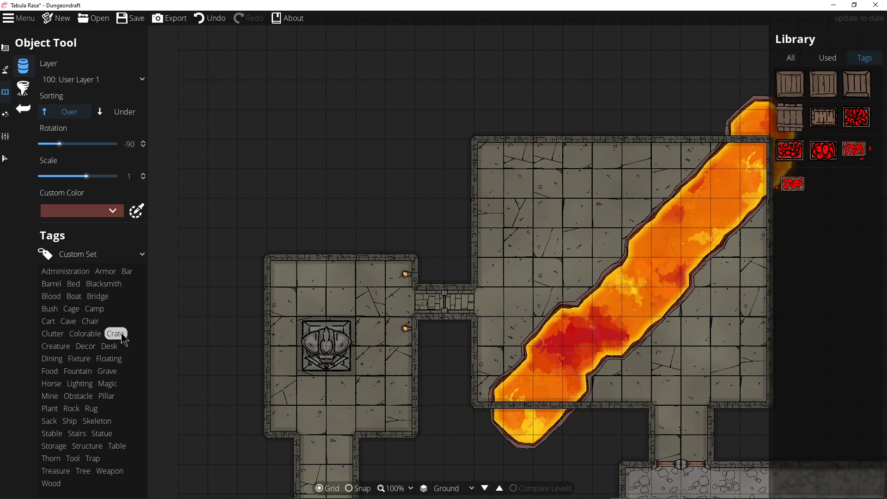
click(85, 334)
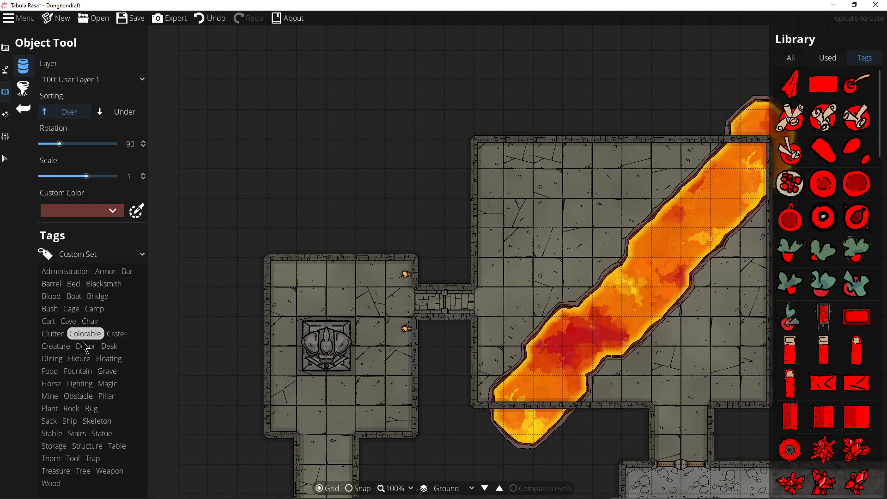
click(59, 333)
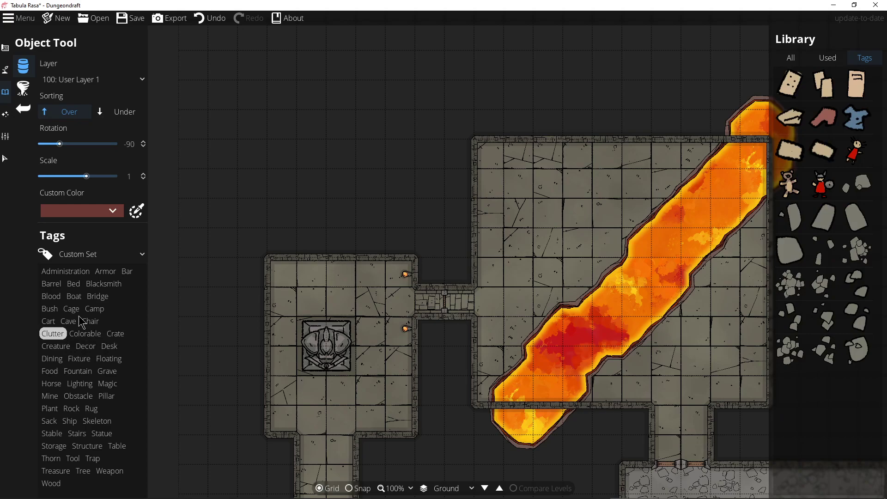
Browse the object sets tagged Chair, Cave, Camp, Cage, Bush, Administration, Armor, Bar, Plant, Rock and Stable.
click(89, 322)
click(69, 322)
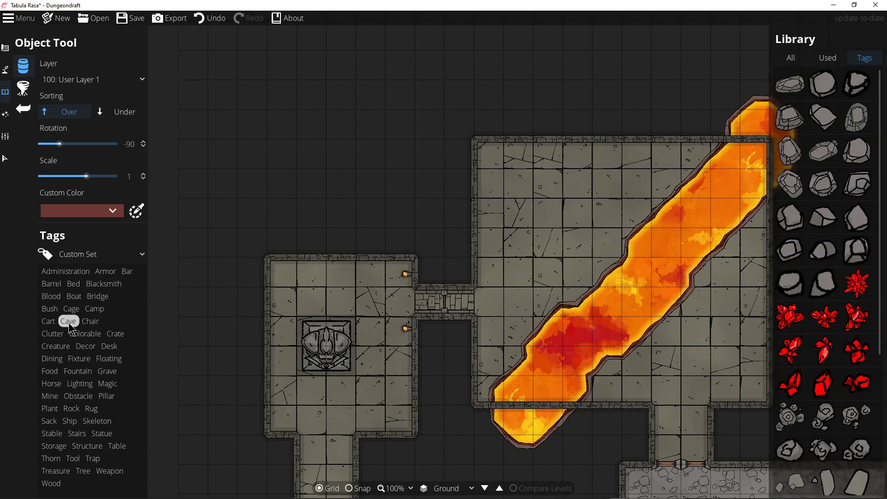
click(93, 309)
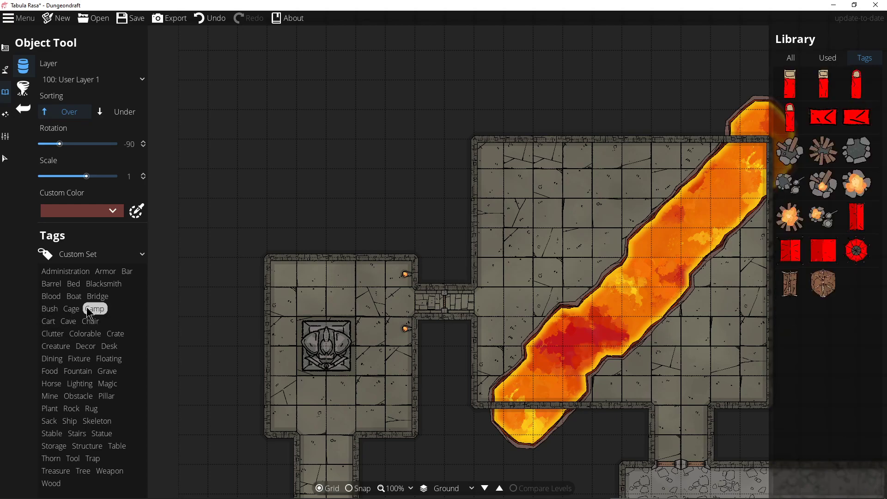
click(74, 313)
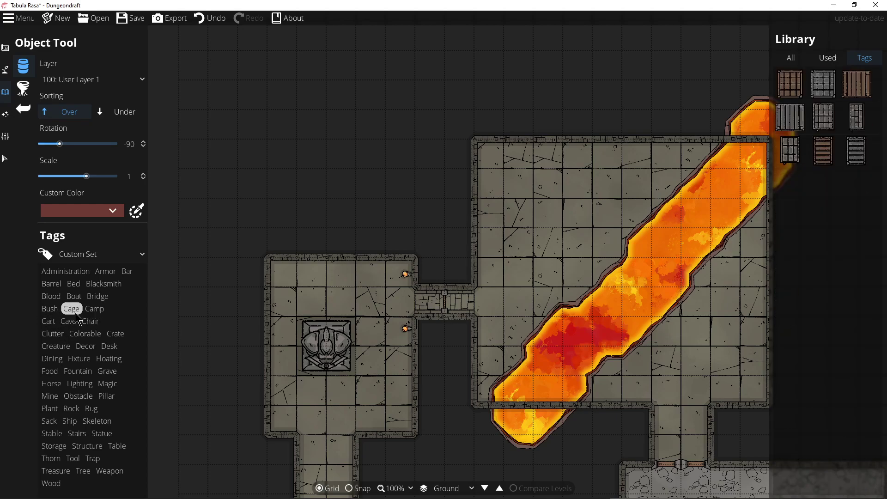
click(54, 312)
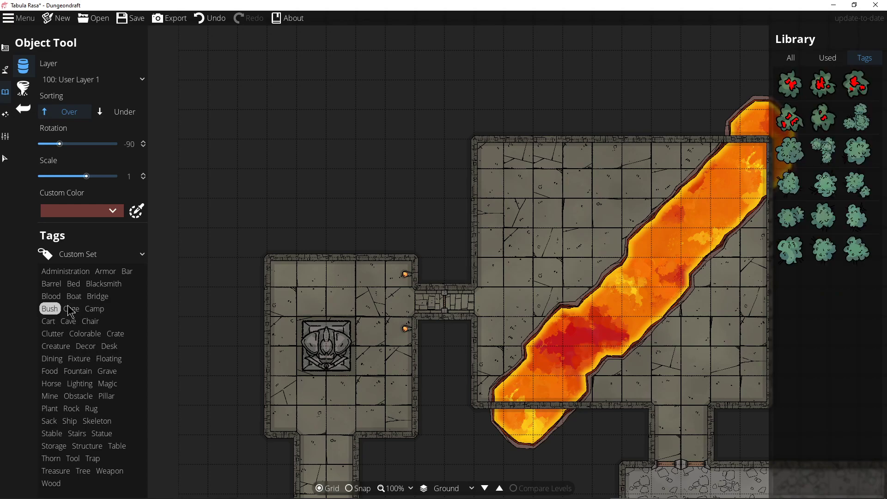
click(82, 274)
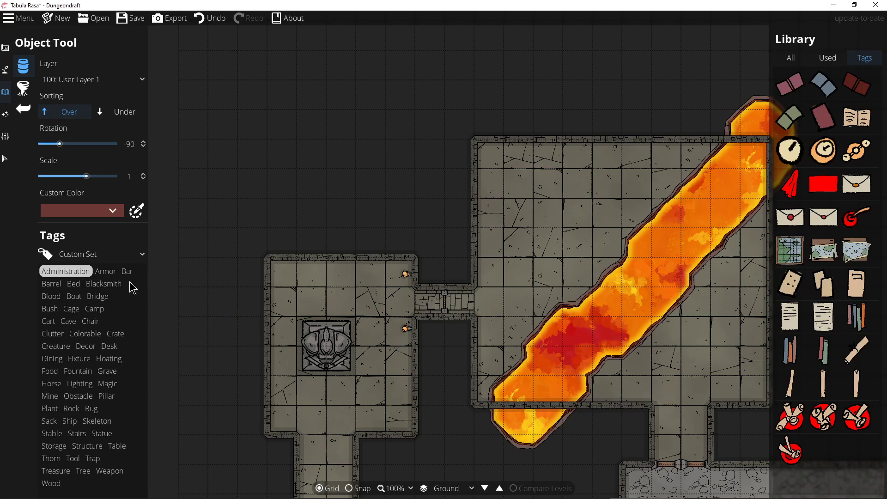
click(110, 272)
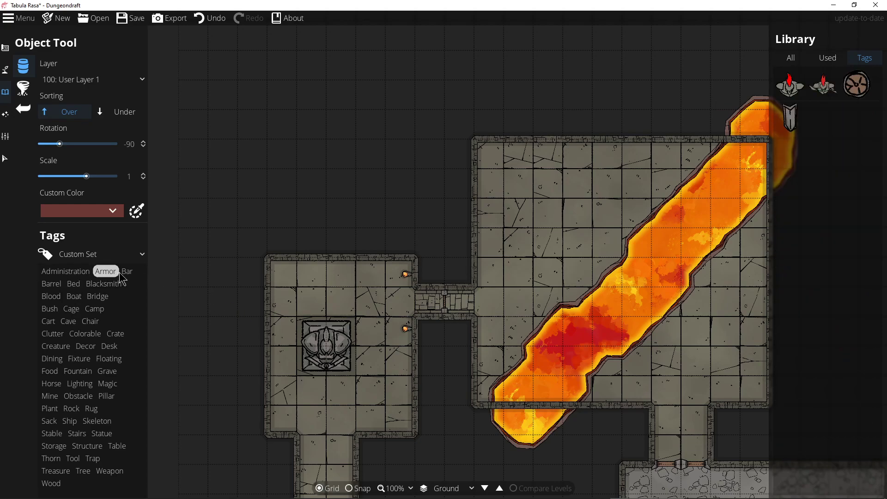
click(126, 272)
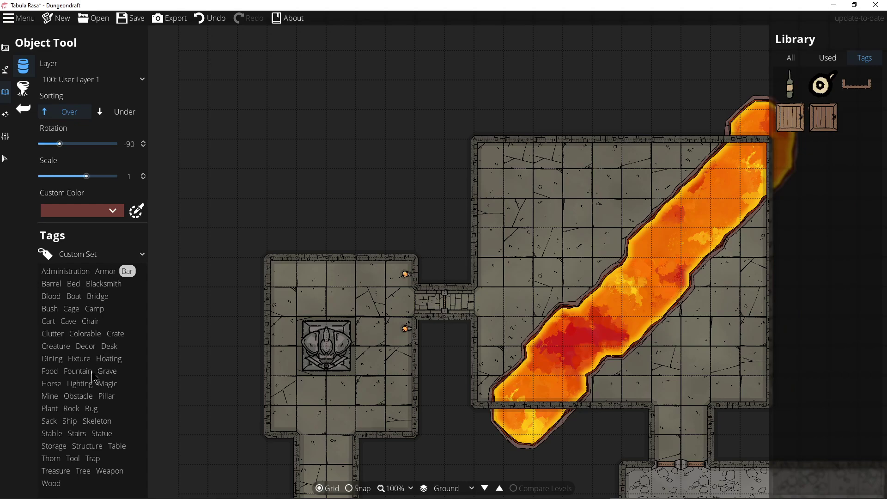
click(50, 408)
click(72, 408)
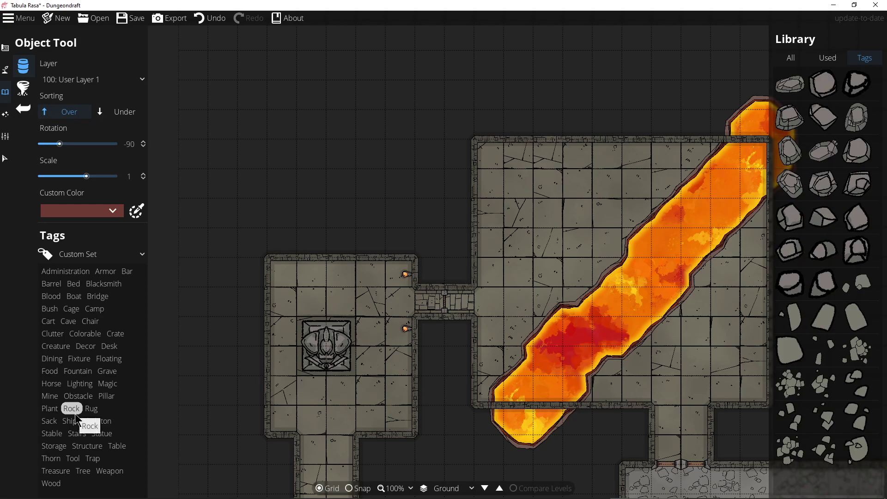
click(51, 434)
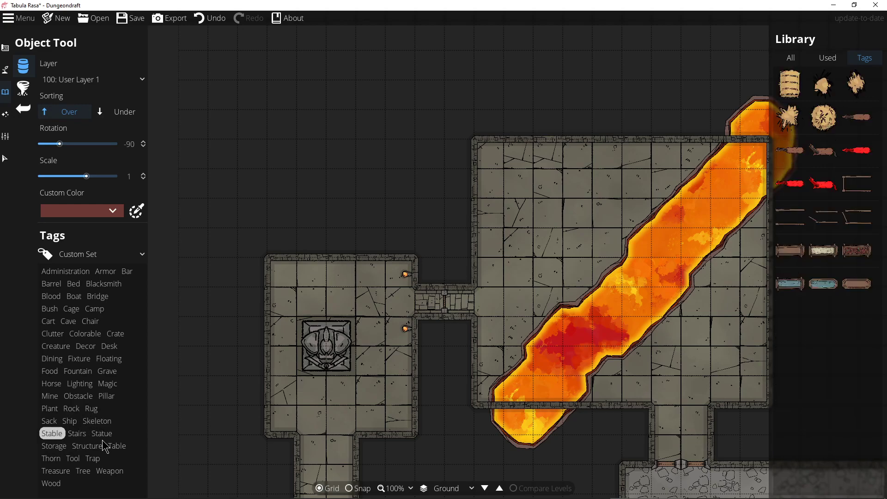
Filter the objects by the Stairs tag and place a square stone staircase at the east end of the passage between the two rooms.
click(76, 434)
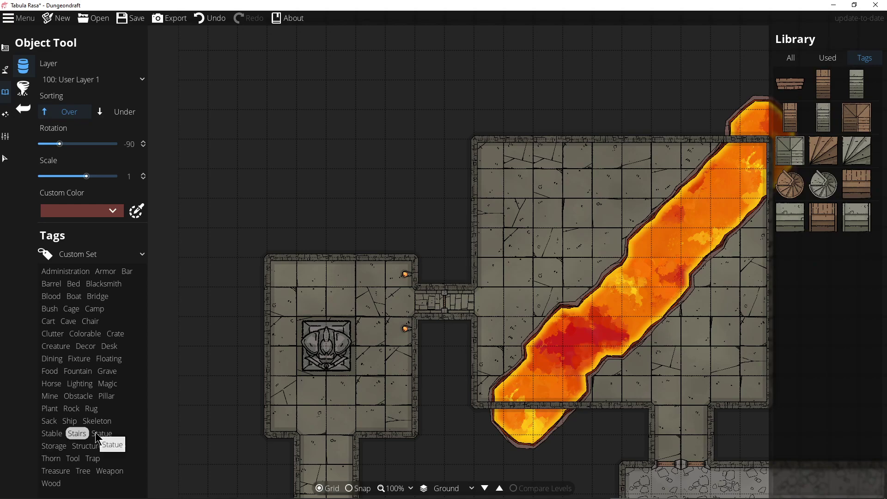
click(852, 220)
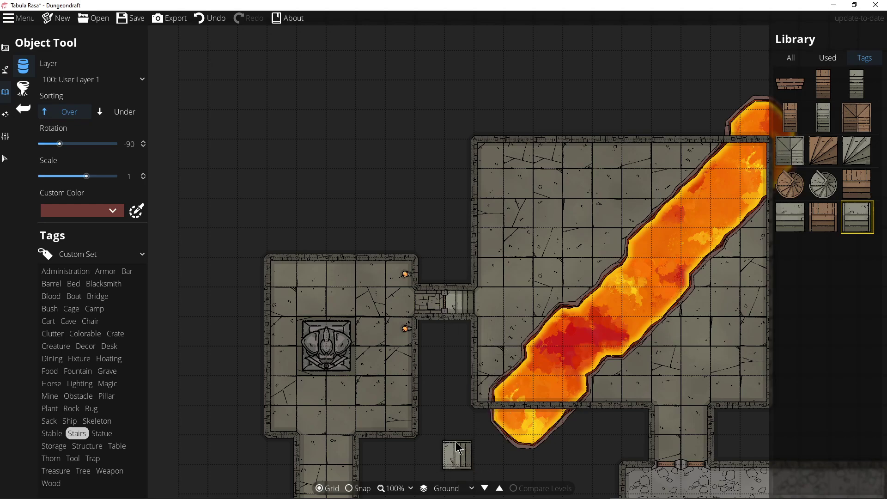
click(444, 302)
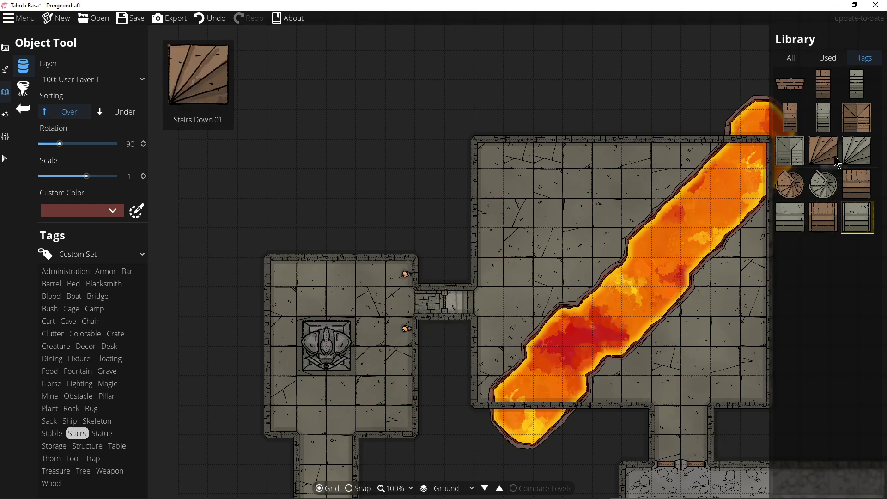
Fill the passage south of the lava room with two narrow stone staircases side by side, using a rotation of 0.
click(788, 145)
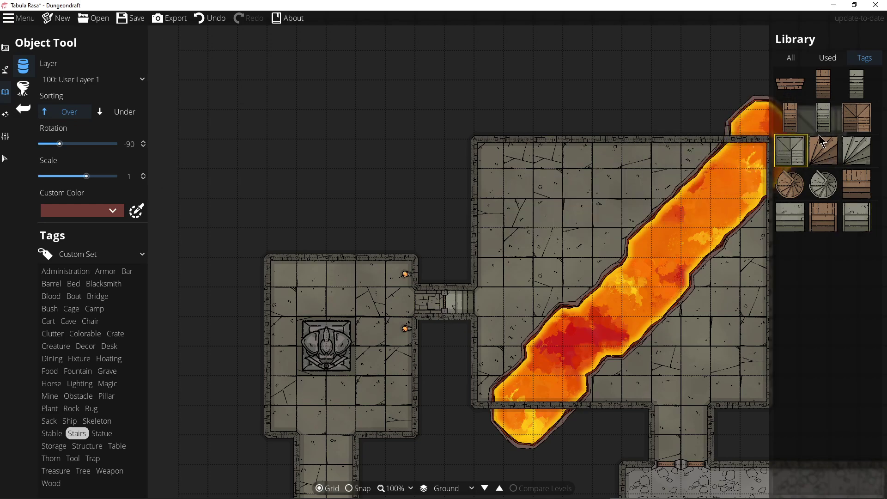
click(824, 121)
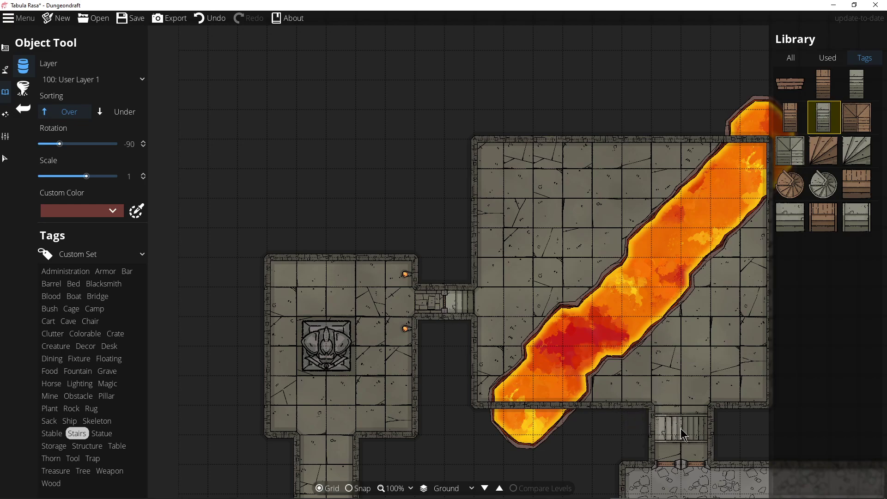
scroll(681, 428, up, 1)
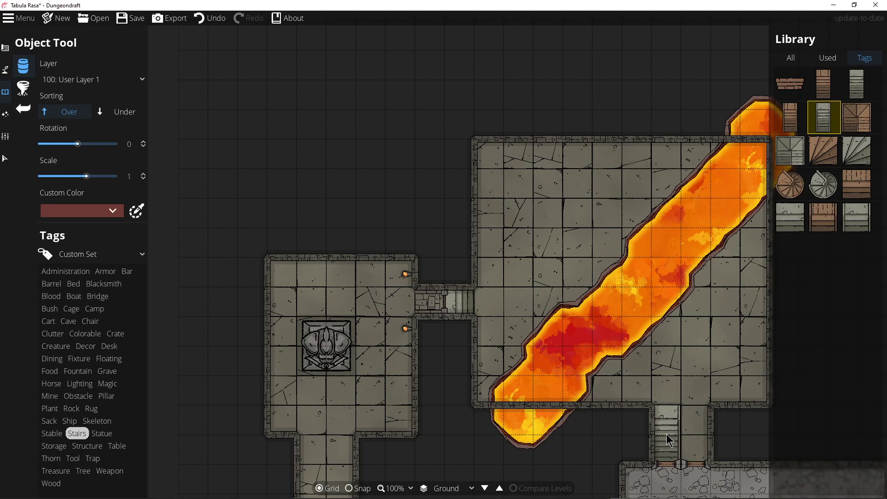
click(856, 84)
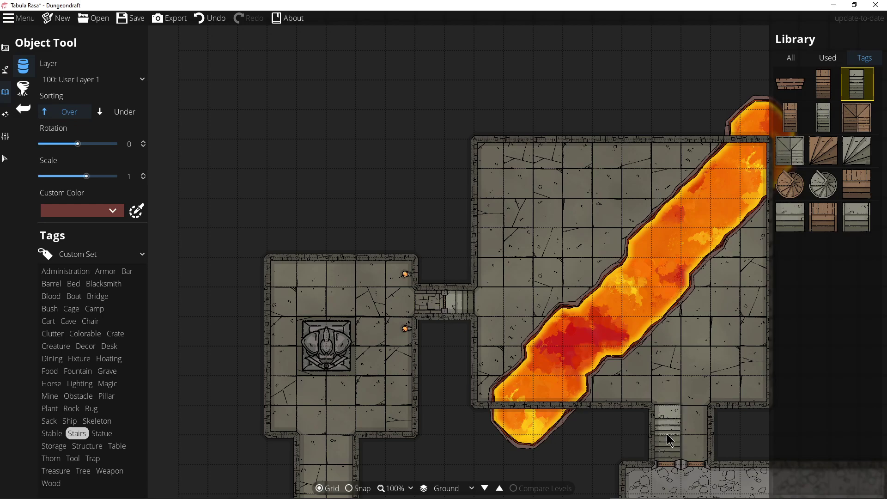
click(667, 434)
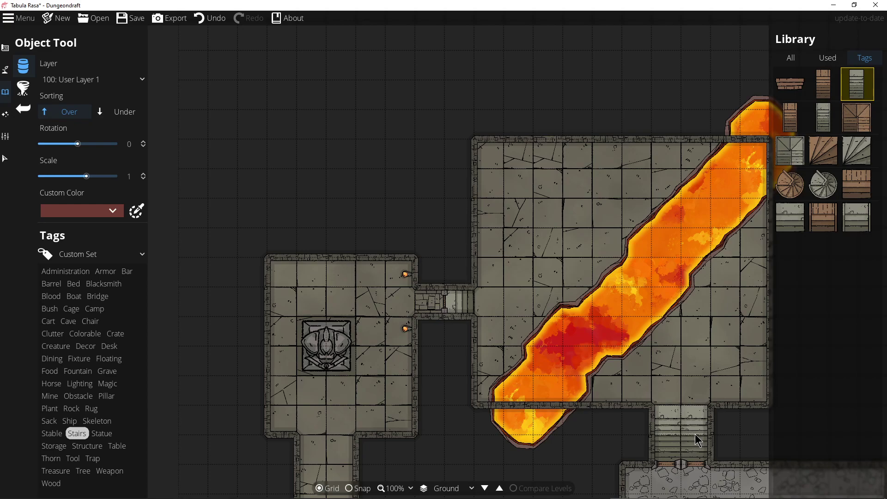
mouse_move(750, 498)
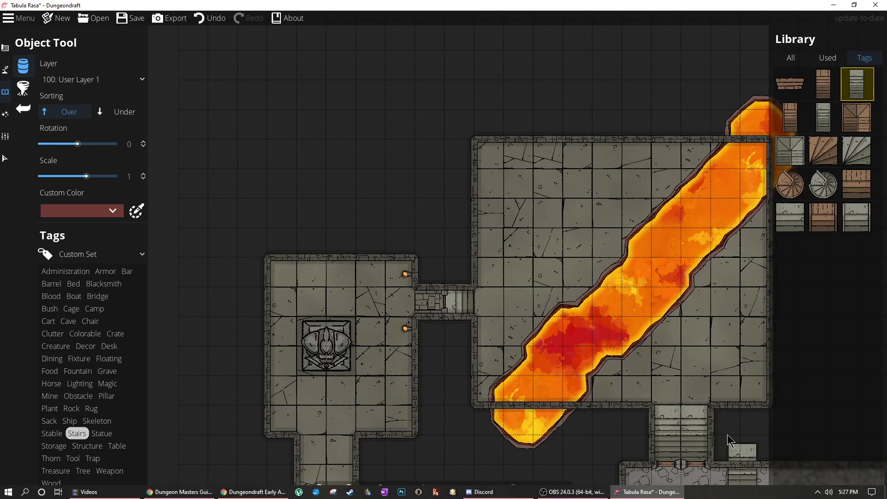
right_click(738, 425)
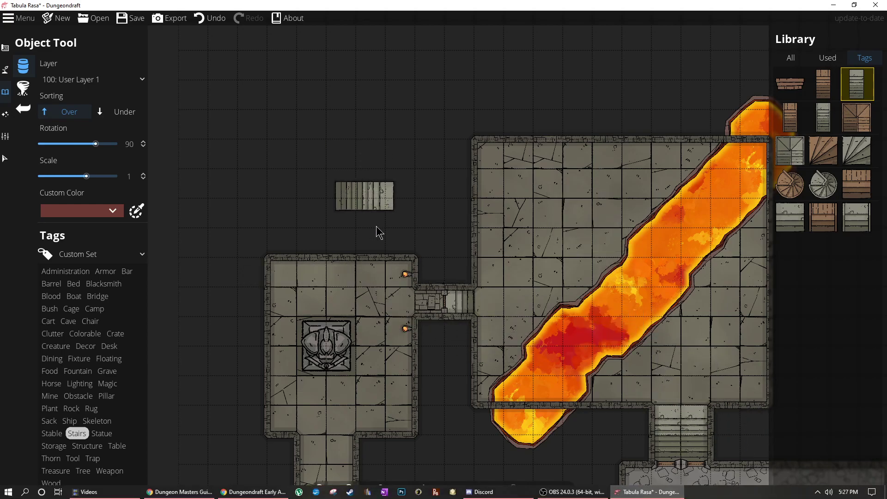
Browse the object sets tagged Statue, Storage and Structure.
drag(549, 88, 524, 122)
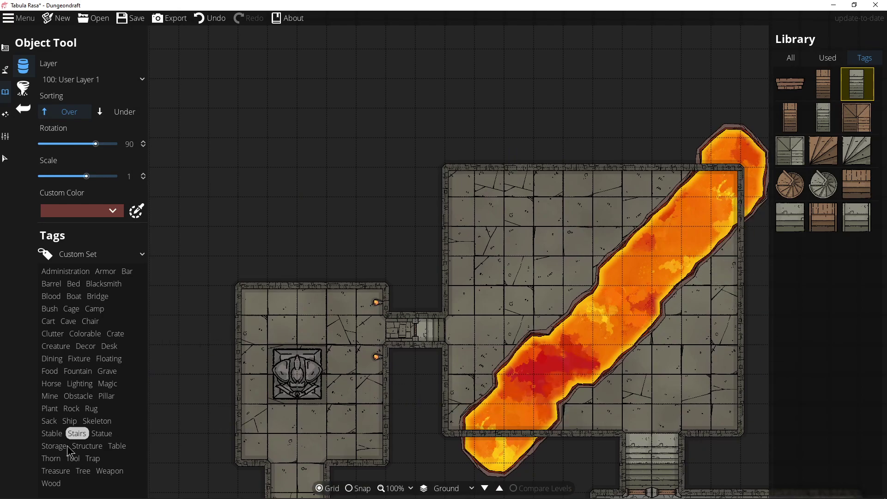
click(104, 433)
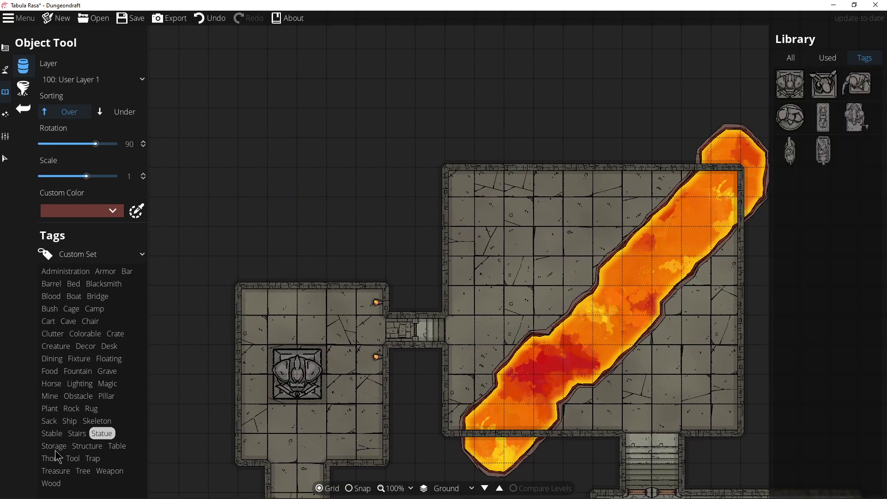
click(54, 449)
click(94, 448)
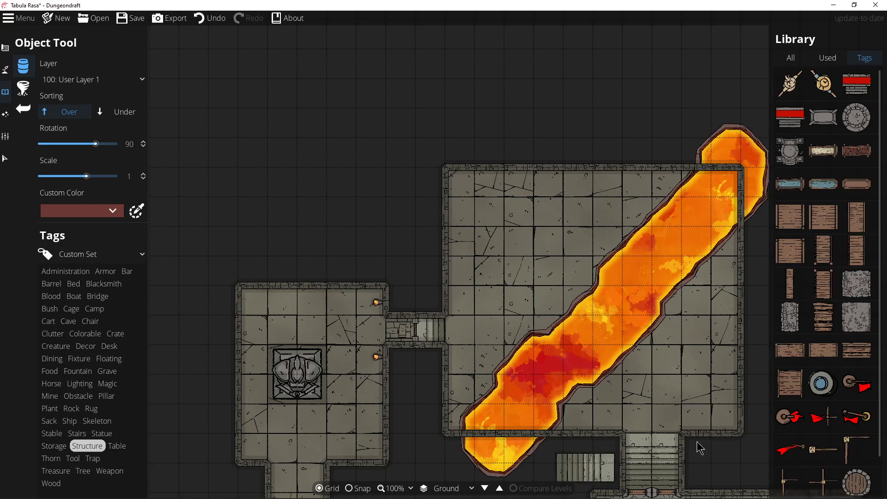
scroll(831, 427, down, 1)
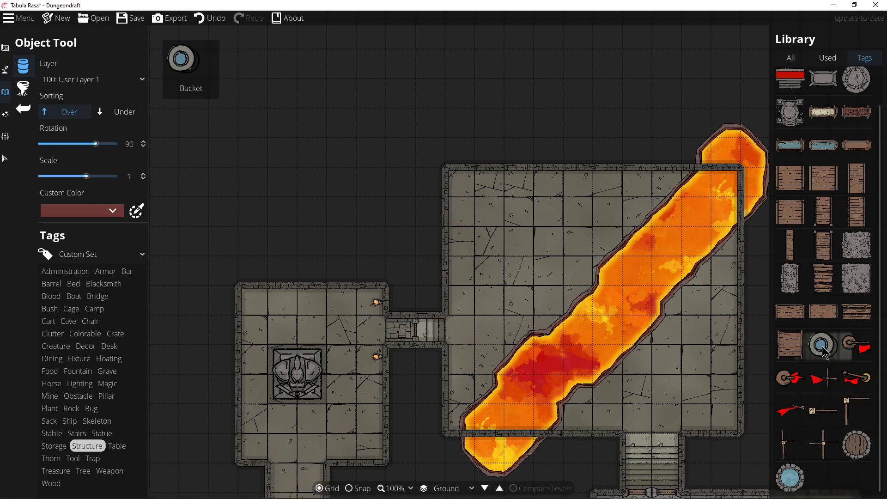
scroll(822, 351, up, 1)
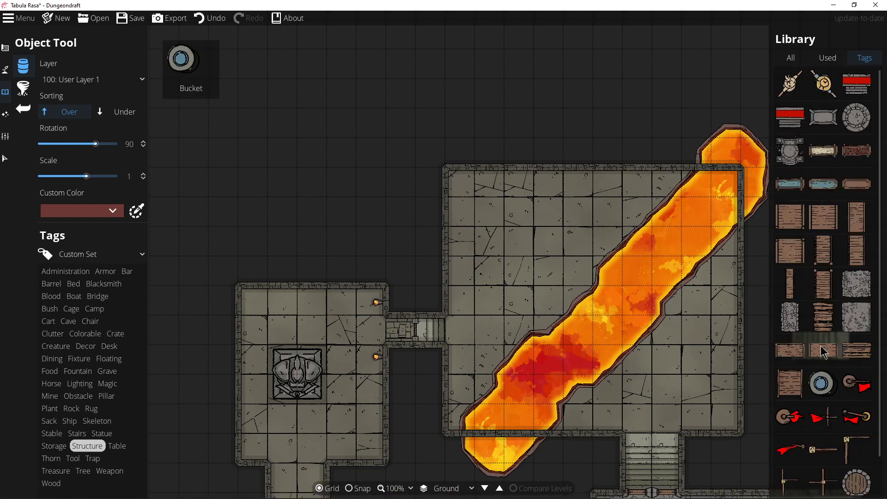
Place the round stone platform with four corner pillars across the middle of the lava river, at rotation 135 and scale 2.5.
click(793, 160)
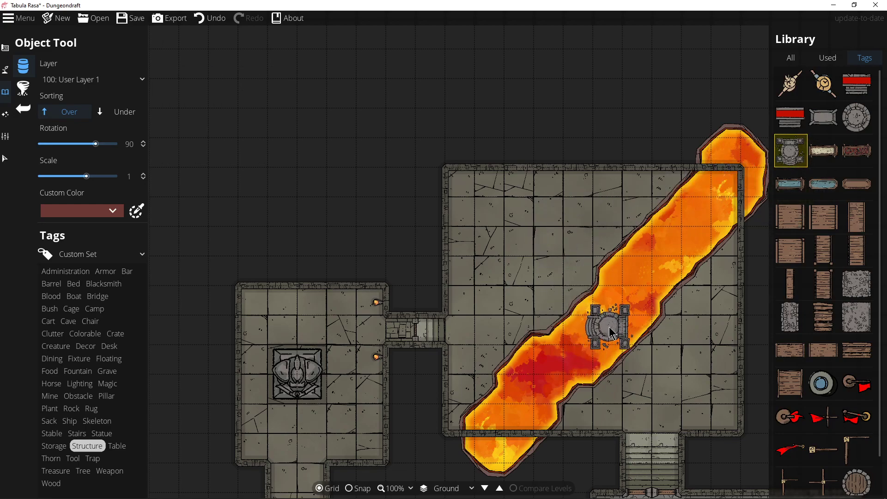
scroll(609, 323, down, 3)
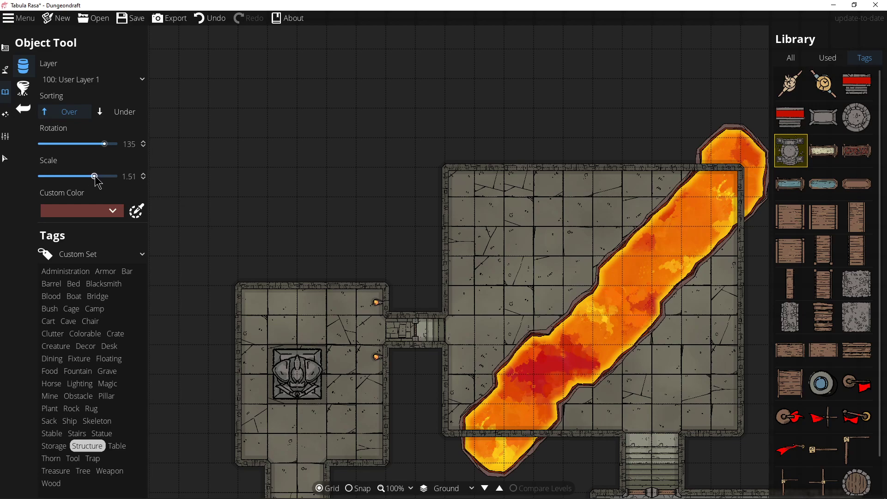
click(124, 178)
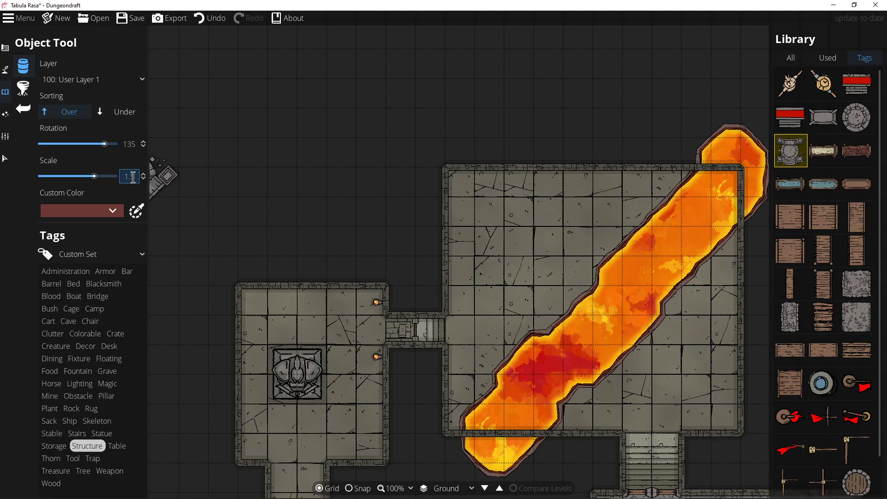
scroll(613, 329, up, 6)
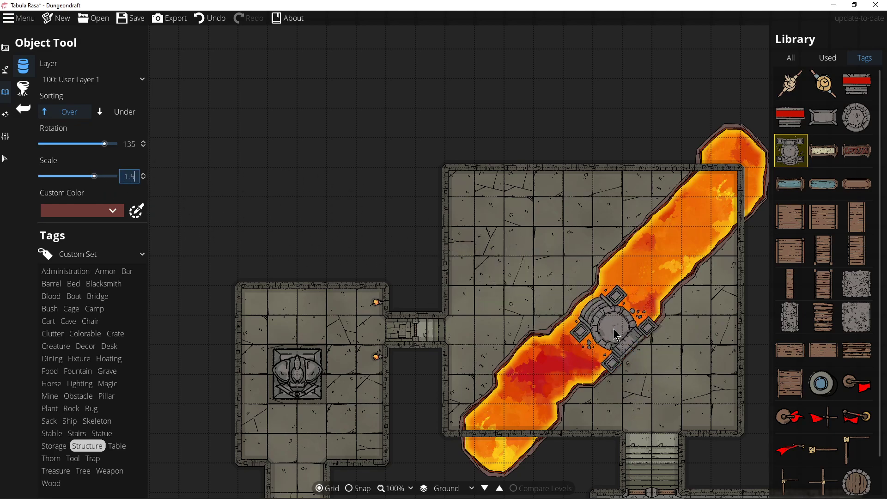
scroll(608, 329, up, 3)
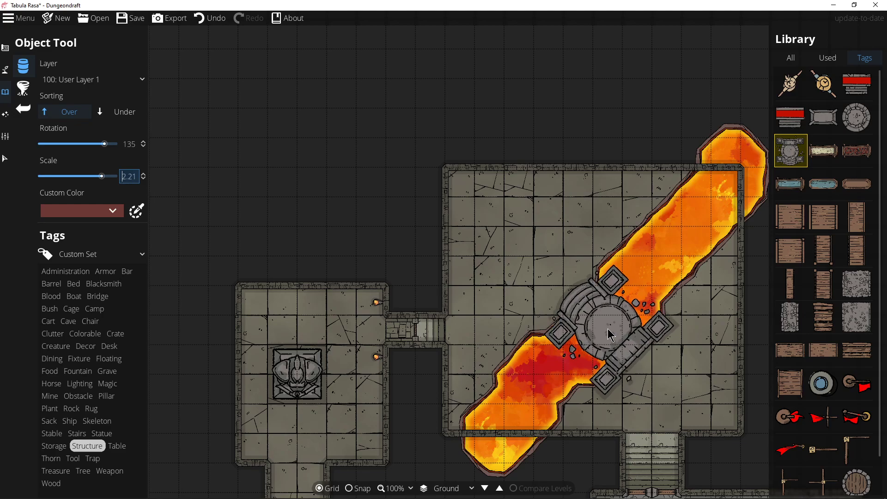
scroll(605, 328, up, 1)
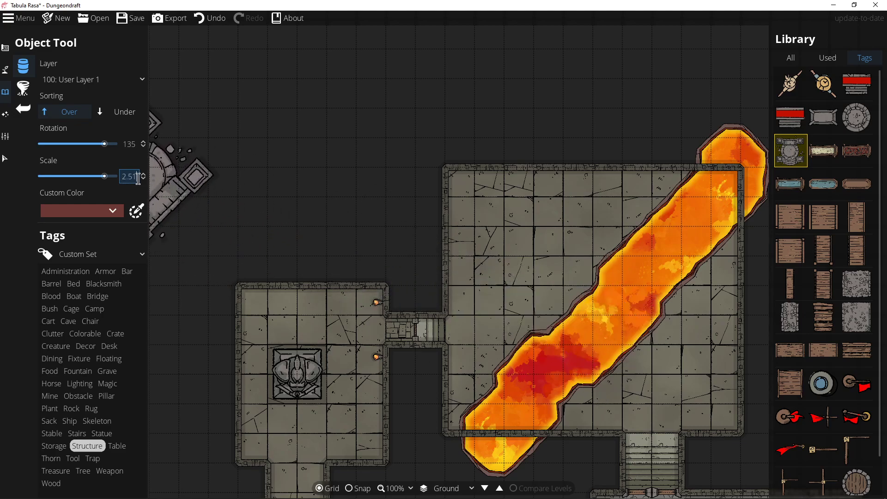
key(Tab)
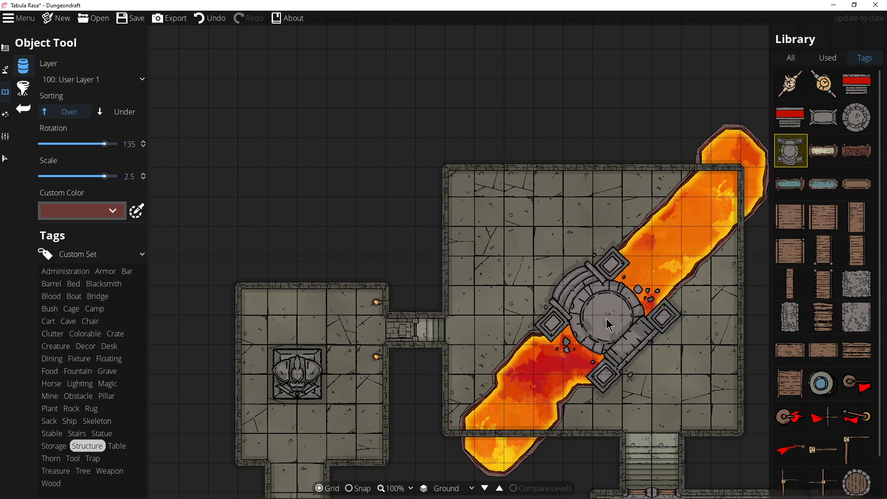
click(607, 324)
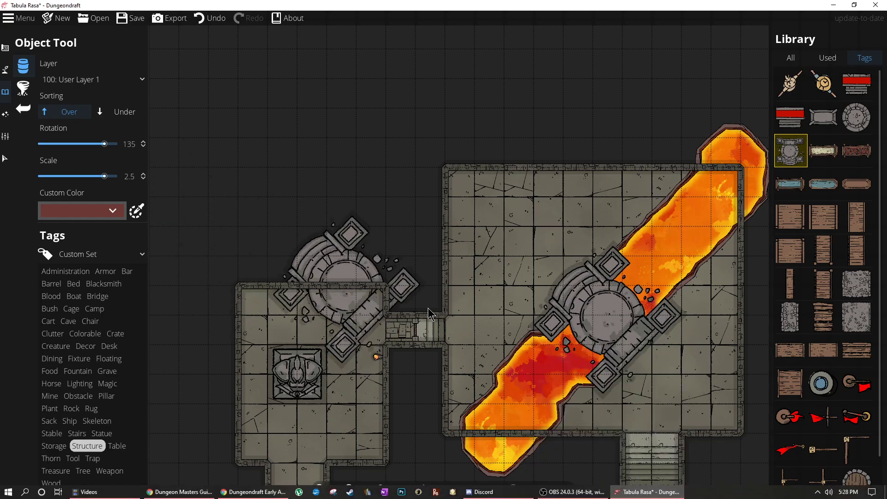
Choose the colorable stepped stone dais from the Structure objects and rotate it to -180 for the room south of the stairs.
mouse_move(816, 238)
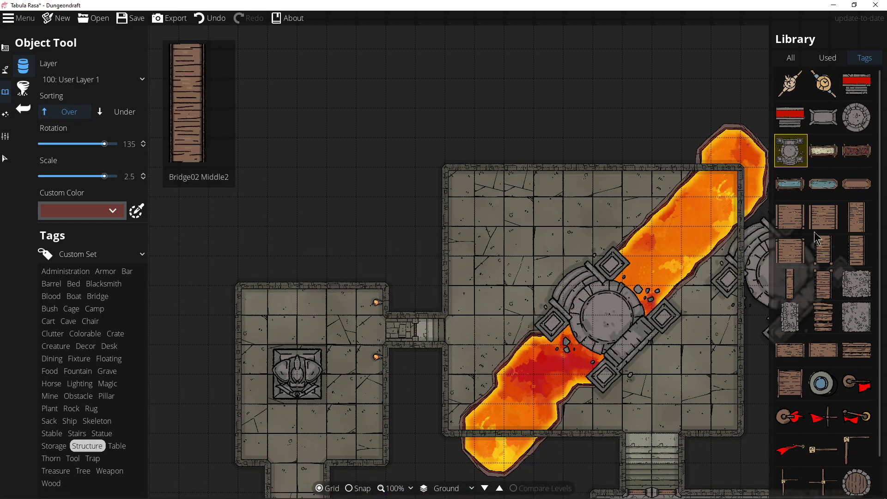
click(793, 120)
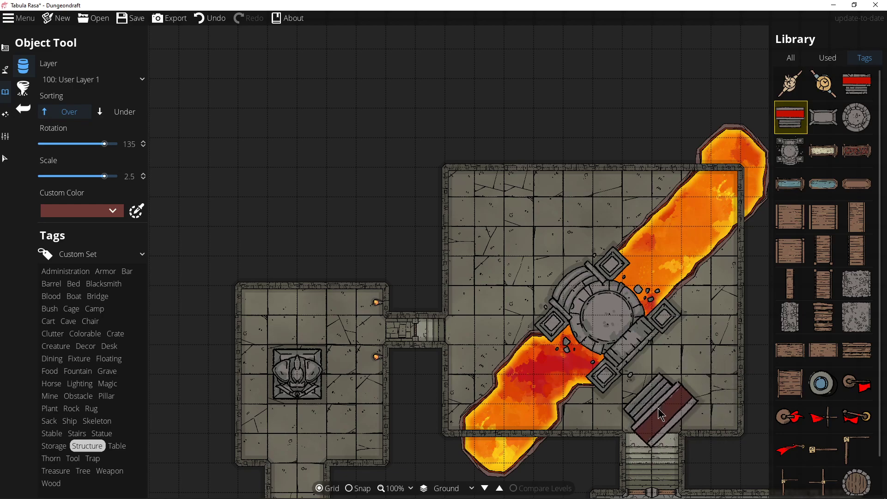
click(873, 87)
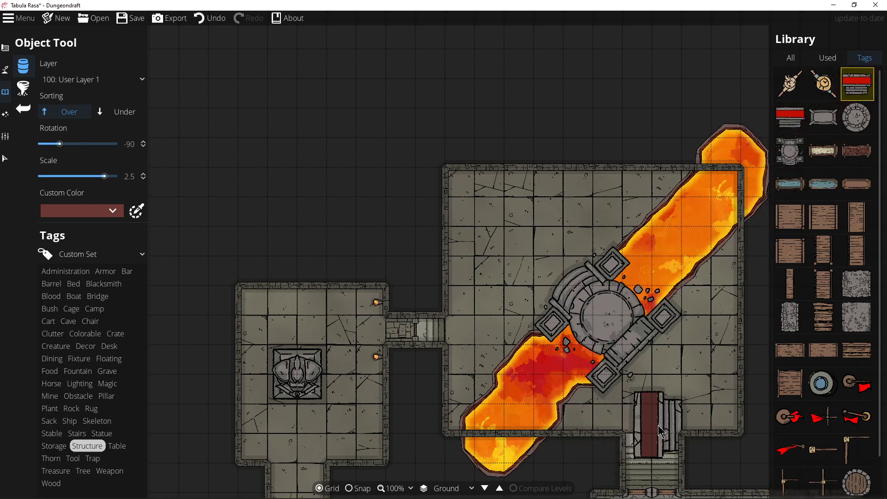
scroll(651, 395, down, 6)
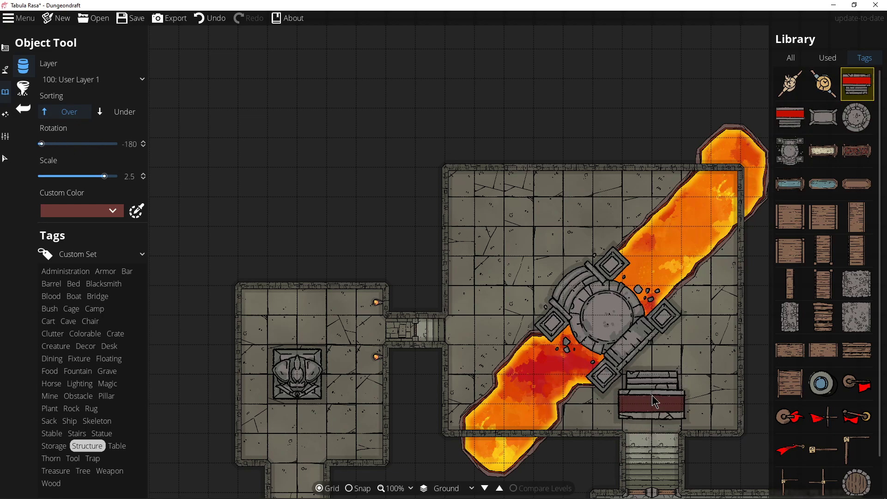
drag(649, 401, 400, 96)
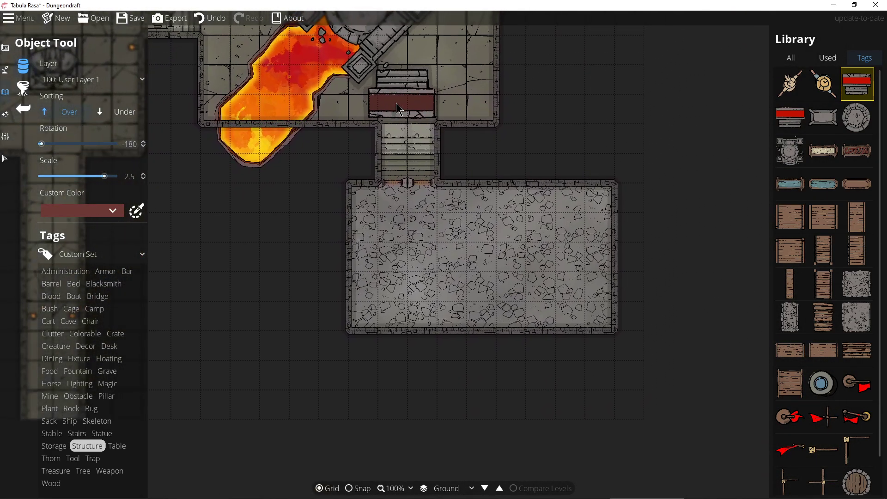
Add a custom red, hex b23d34, to the color palette and apply it to the dais.
click(92, 210)
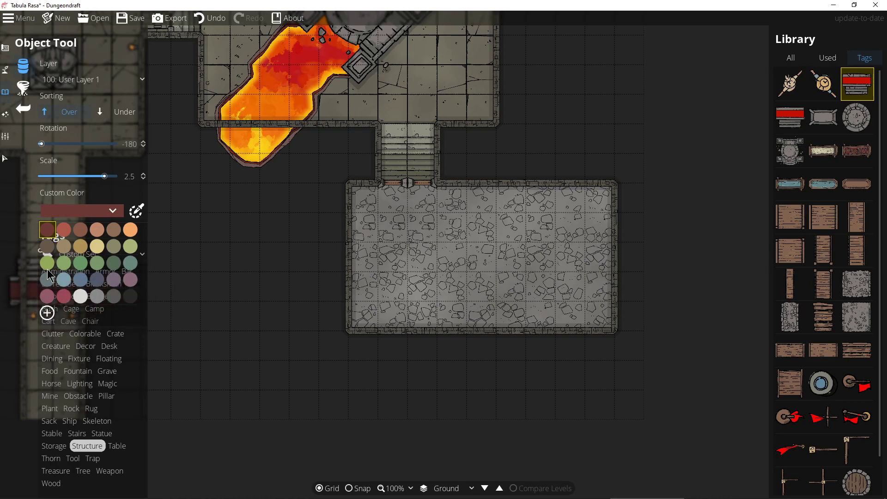
click(47, 314)
click(129, 290)
drag(130, 290, 126, 276)
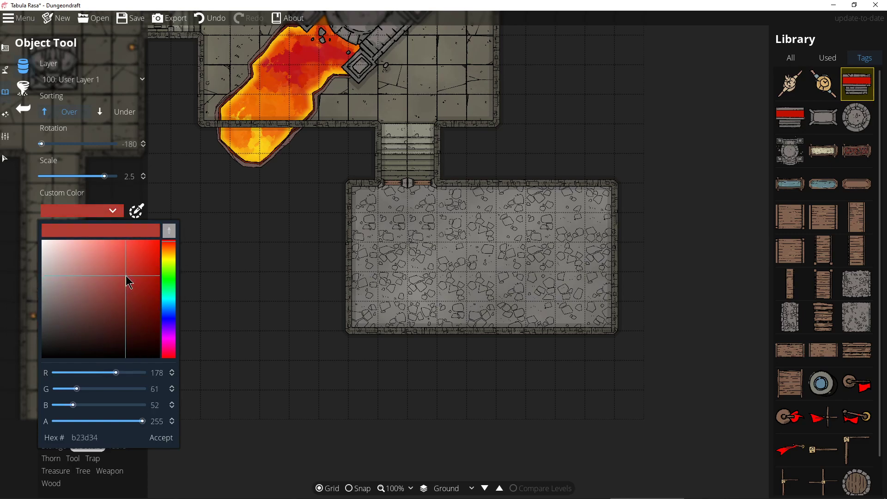
click(155, 439)
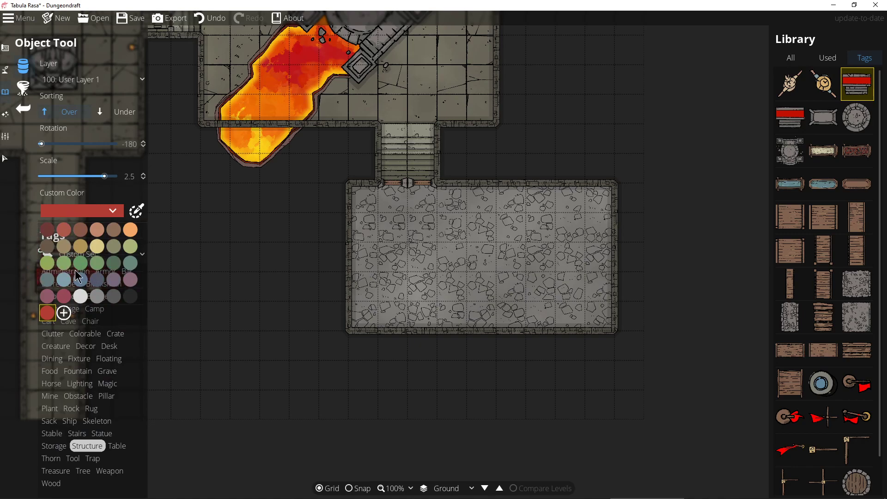
Switch the dais to the mauve preset and mix a new custom purple from it, hex 6b3a70, saved to the palette.
click(130, 280)
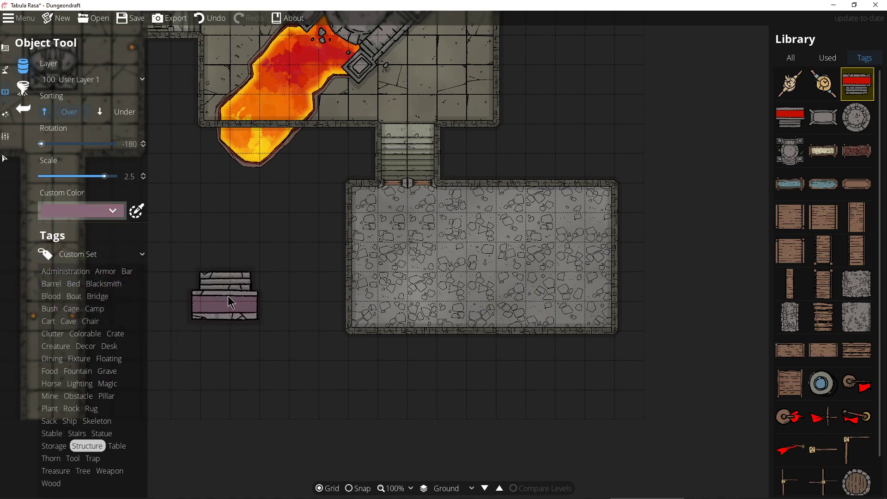
click(111, 211)
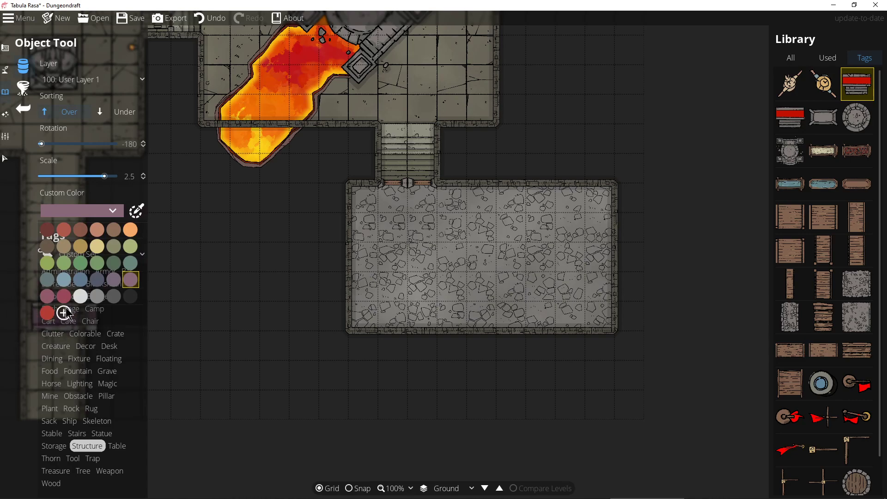
click(66, 316)
drag(99, 299, 144, 277)
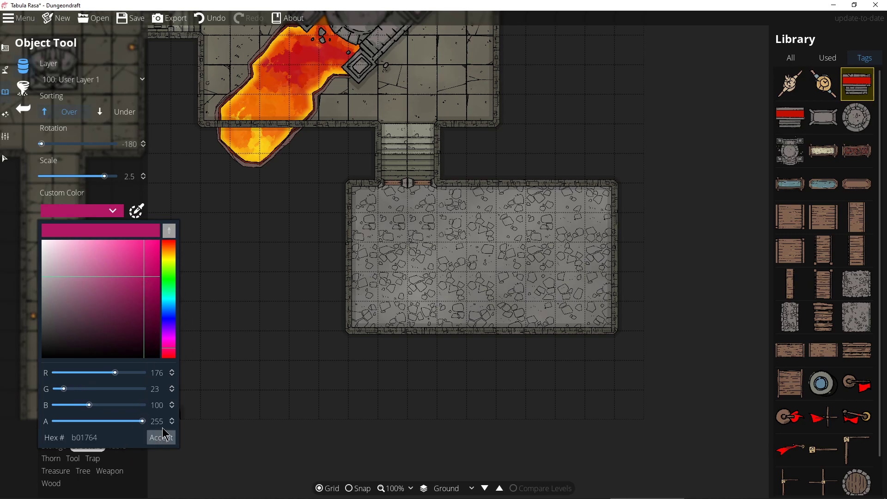
drag(175, 345, 173, 337)
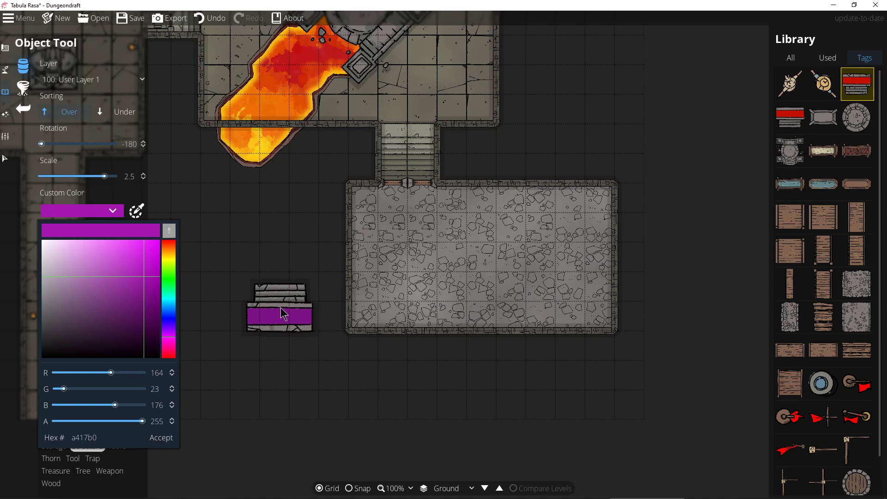
drag(144, 275, 114, 295)
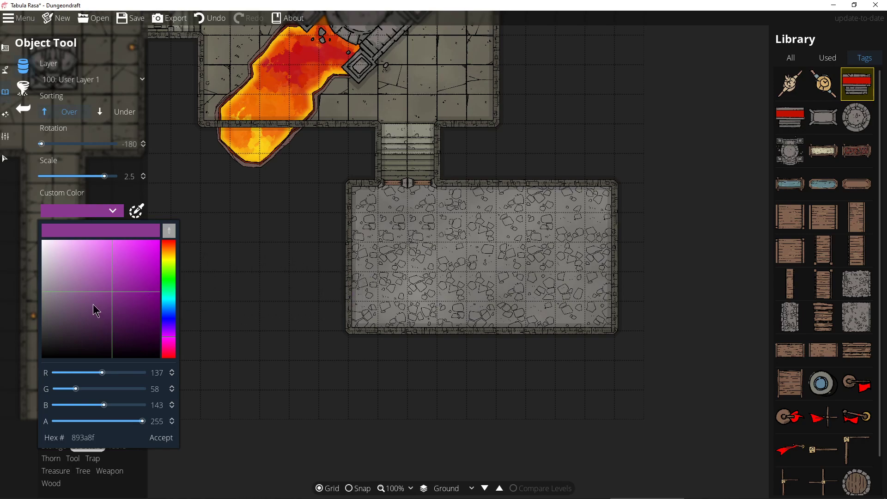
drag(113, 295, 110, 308)
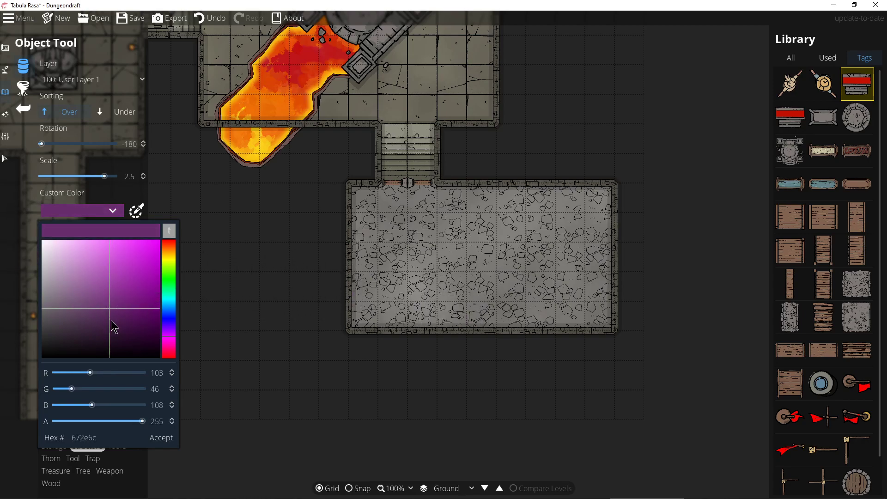
drag(110, 308, 99, 307)
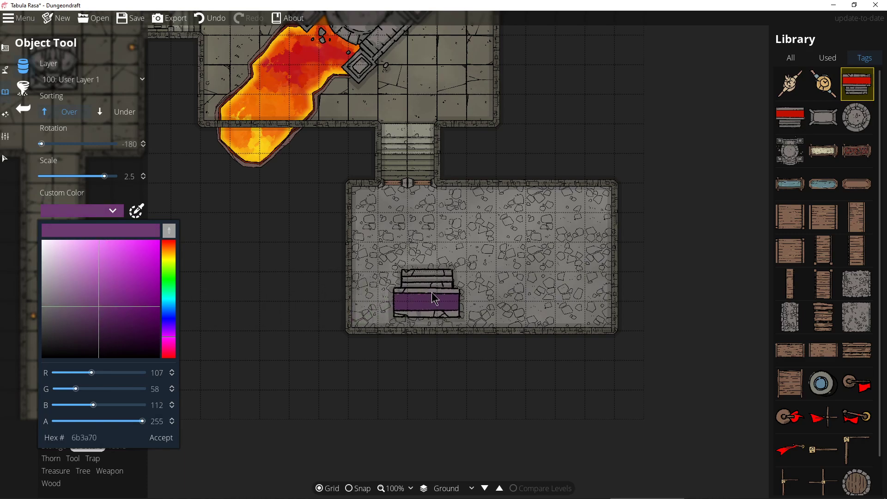
click(161, 437)
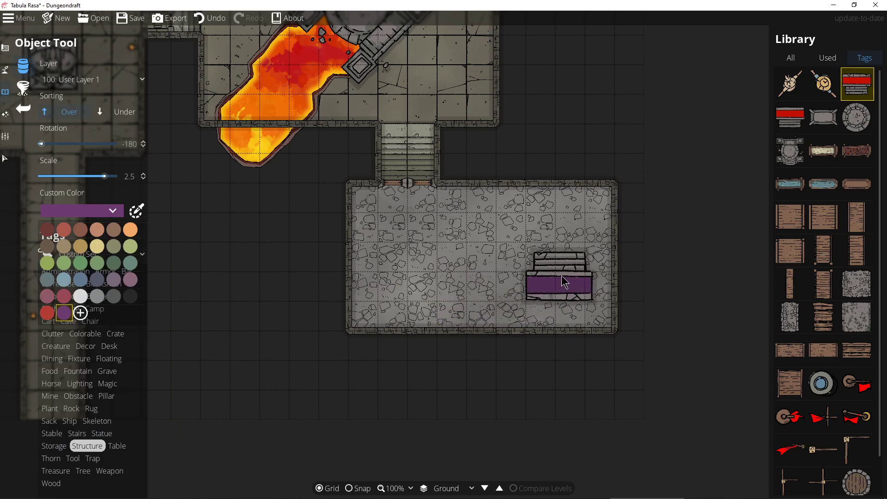
Rotate the purple dais to 90 and place it against the middle of the southern room's east wall.
scroll(561, 275, down, 4)
scroll(564, 269, down, 6)
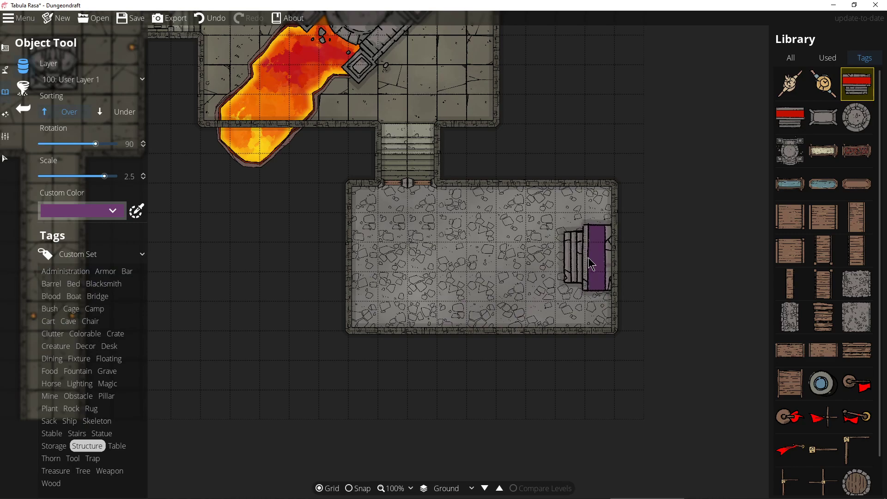
click(590, 263)
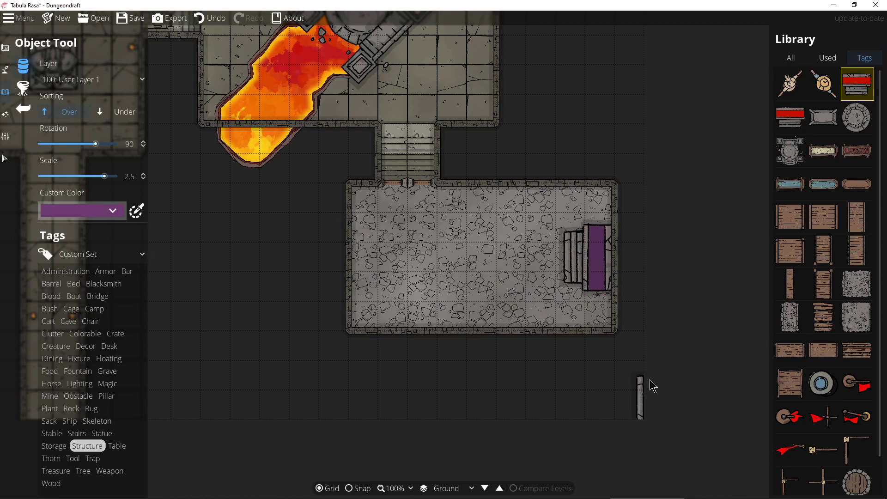
Look over the remaining Structure objects and filter the library by the Treasure tag.
drag(749, 364, 708, 360)
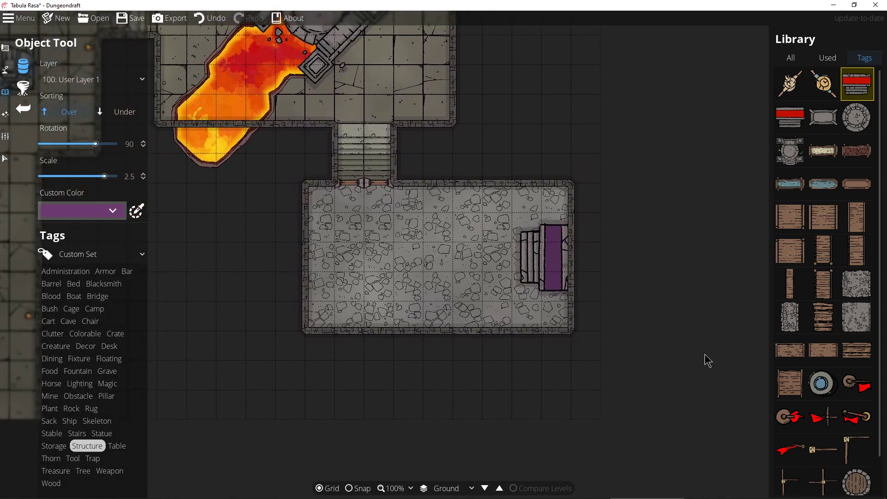
scroll(815, 462, down, 1)
scroll(816, 462, up, 1)
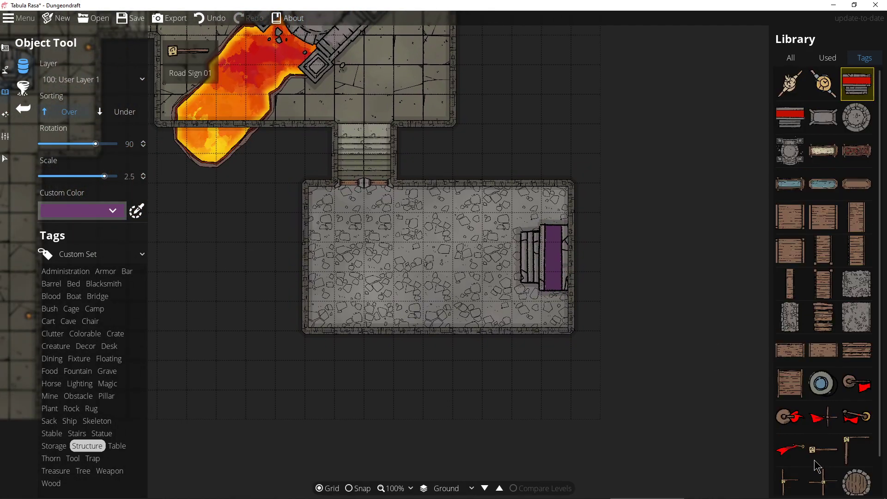
scroll(407, 272, down, 6)
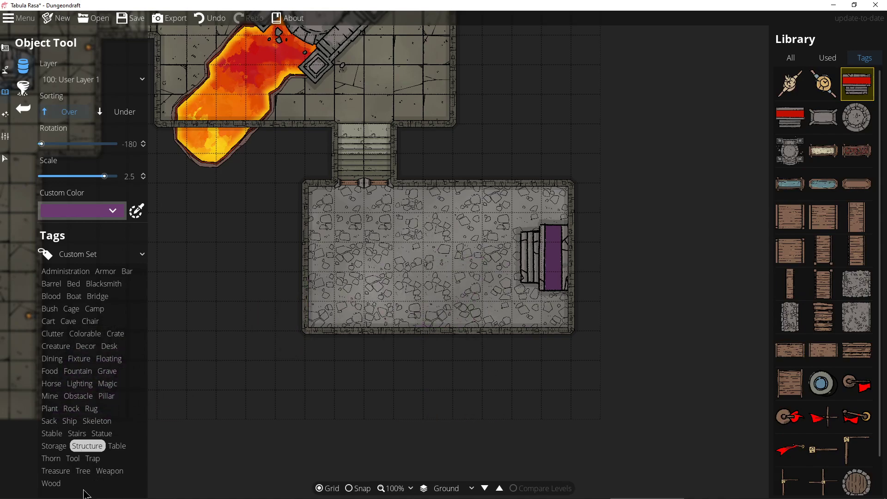
click(67, 471)
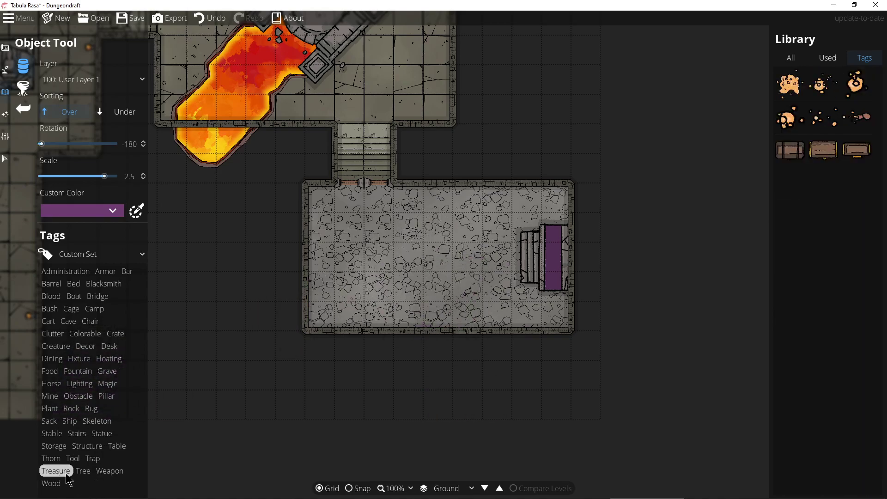
Preview several gold pile objects over the floor of the southern room.
click(788, 86)
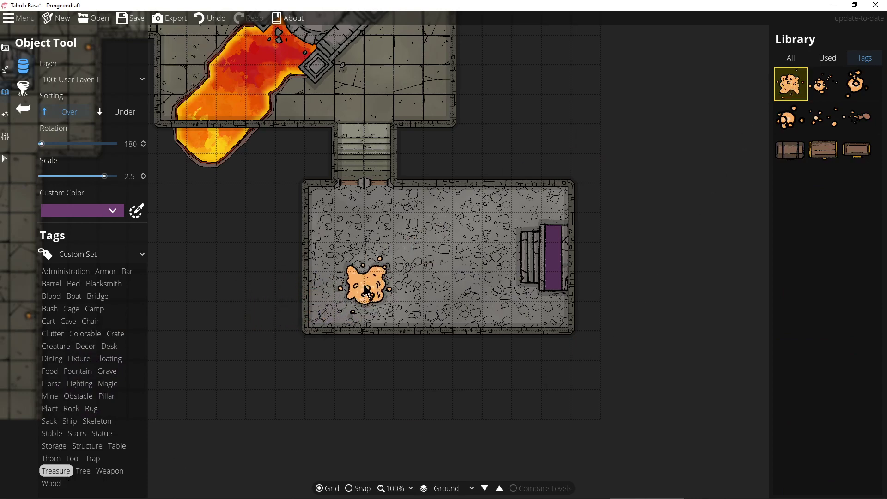
click(788, 121)
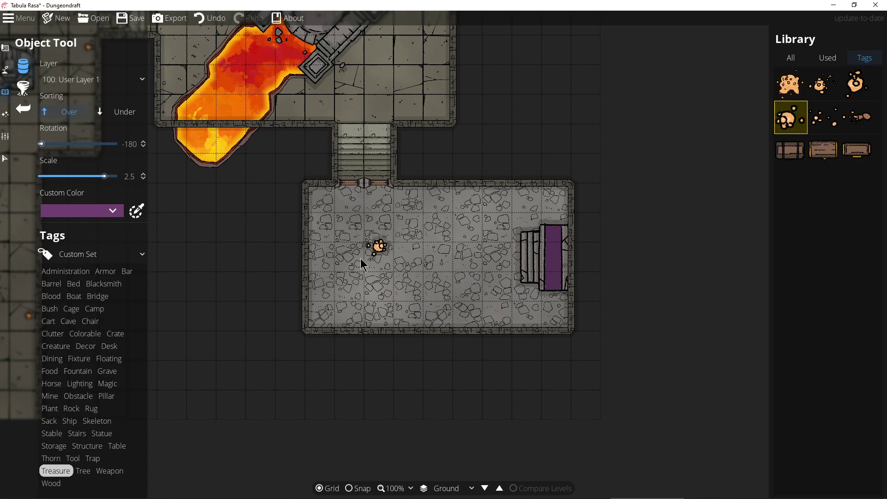
click(823, 118)
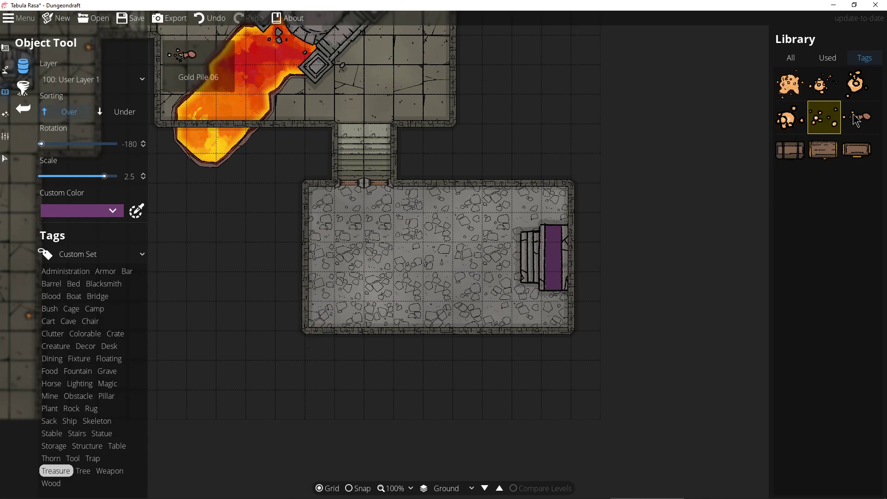
click(790, 84)
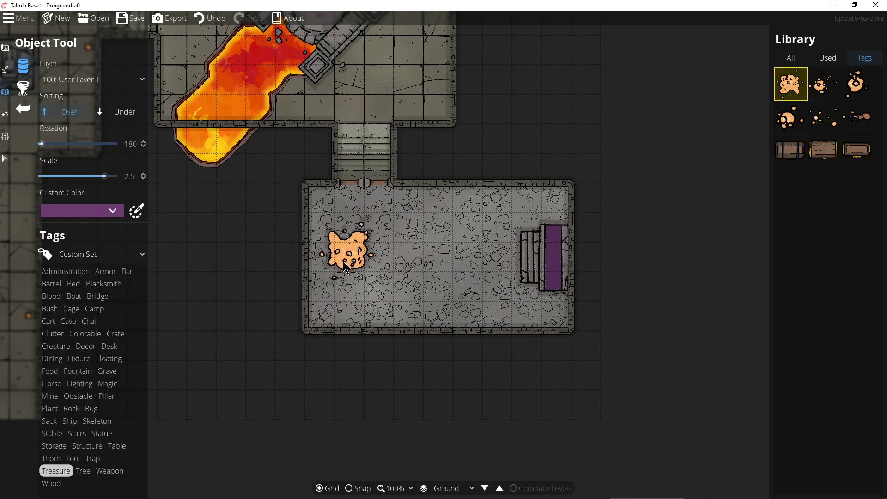
Try the orange, pale yellow and crimson preset colors on the large gold pile.
click(113, 211)
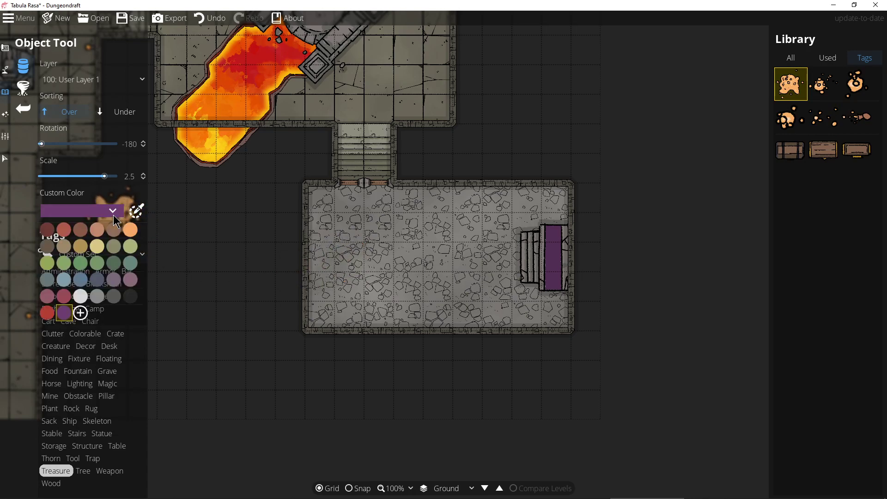
click(130, 230)
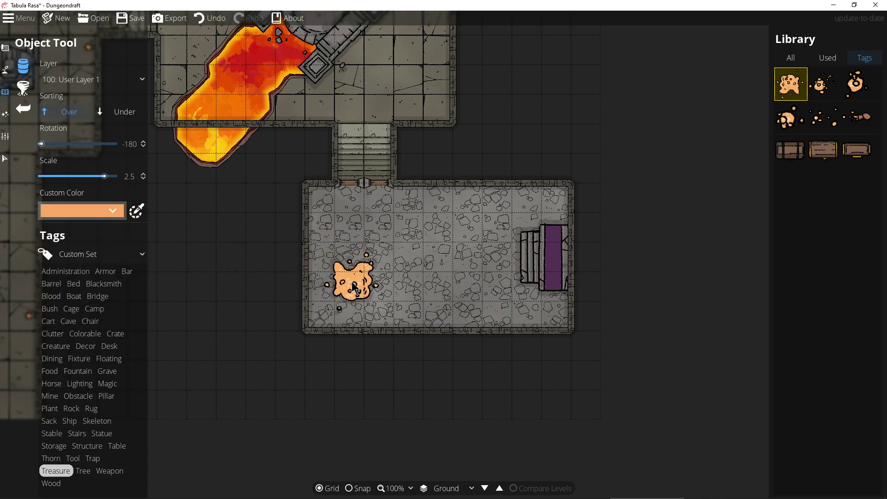
click(110, 212)
click(97, 246)
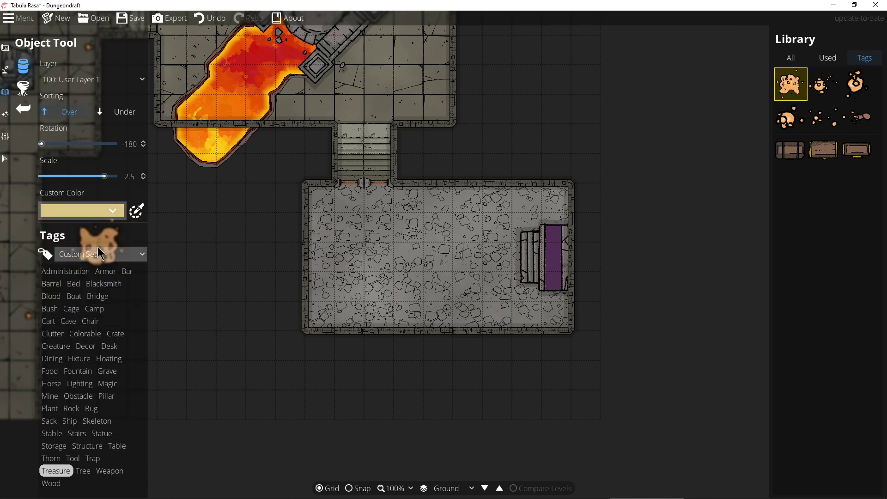
click(113, 215)
click(59, 298)
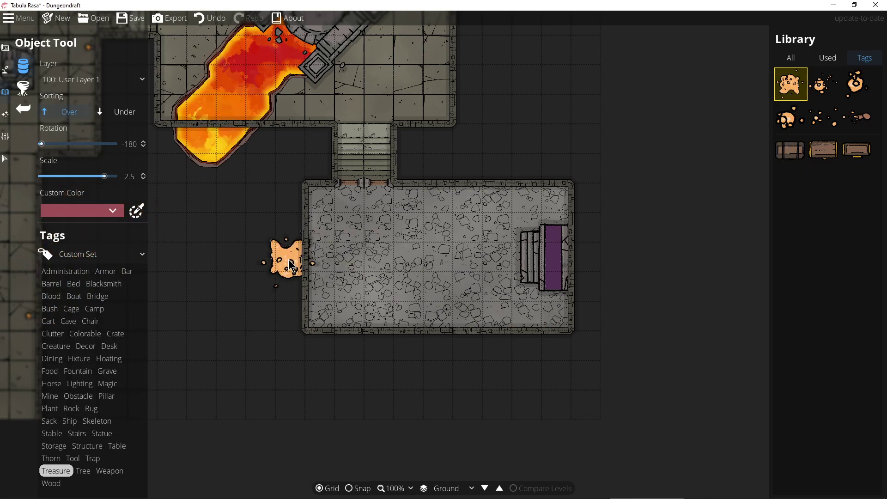
Pick the second wooden chest among the Treasure objects and reduce its scale to 1.3.
click(791, 151)
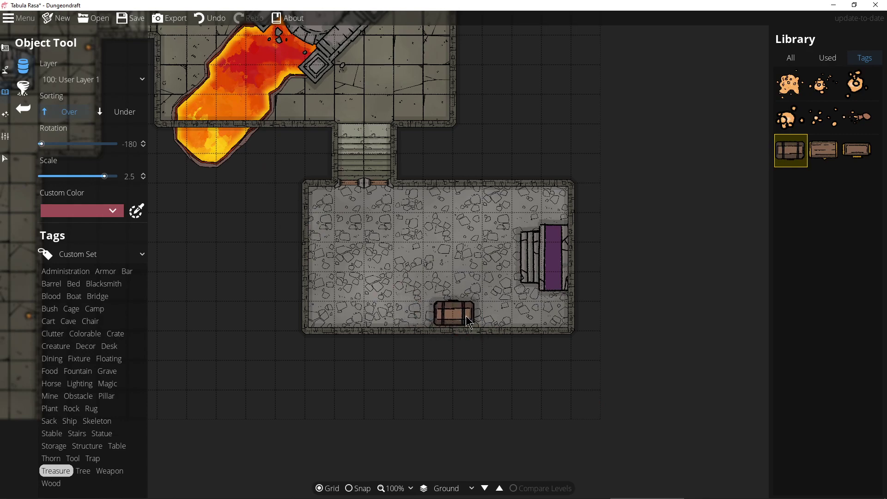
click(823, 150)
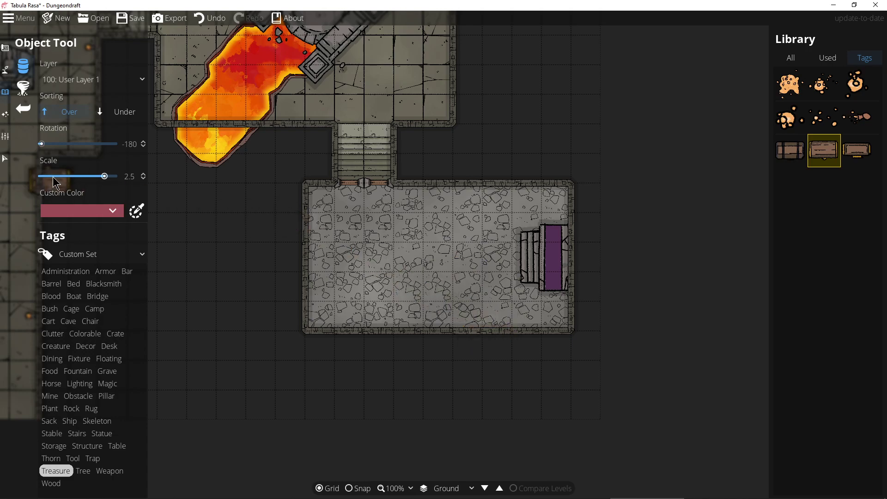
scroll(455, 302, down, 4)
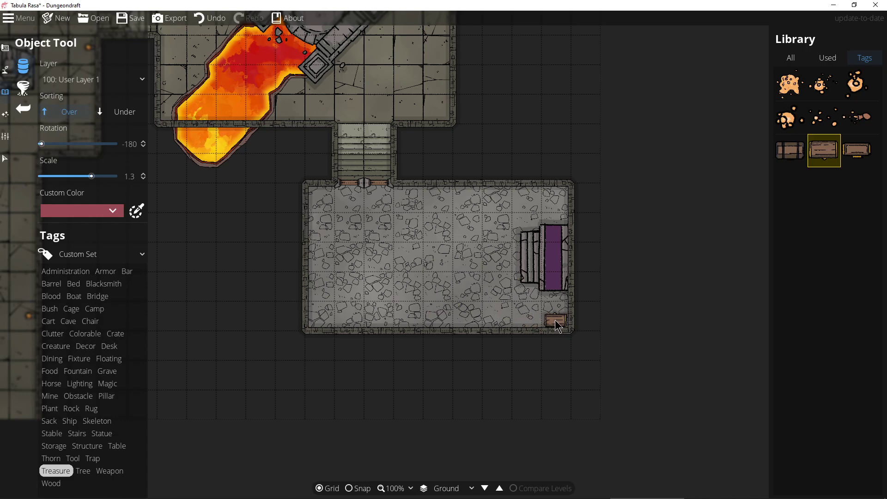
scroll(552, 317, up, 1)
scroll(553, 317, down, 1)
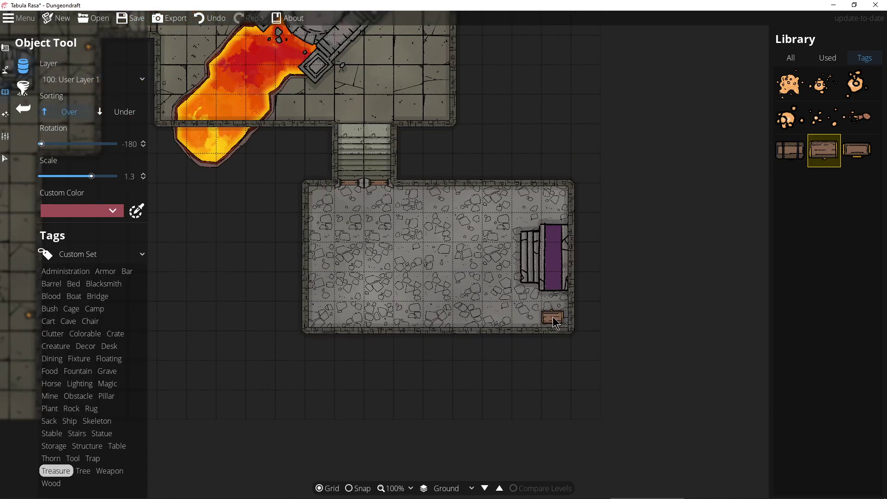
Rotate the chest to 135 and place it in the southern room's southeast corner.
click(553, 317)
scroll(555, 314, up, 1)
scroll(556, 318, up, 1)
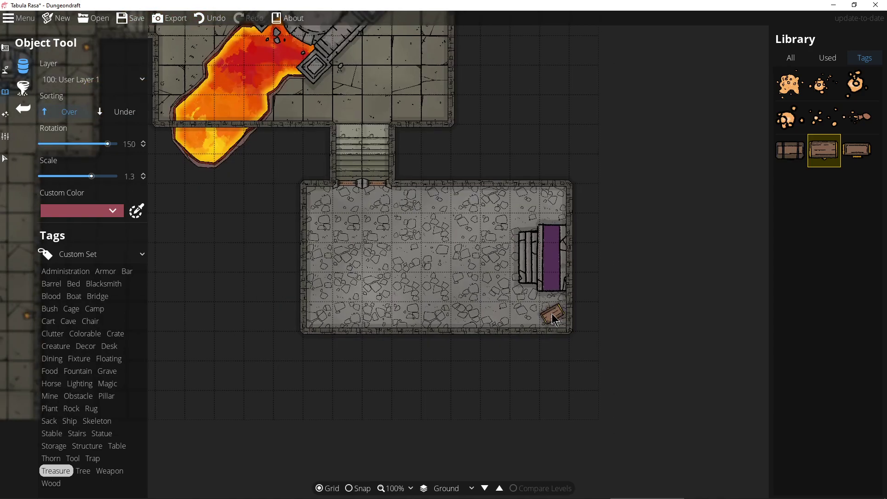
scroll(551, 318, down, 1)
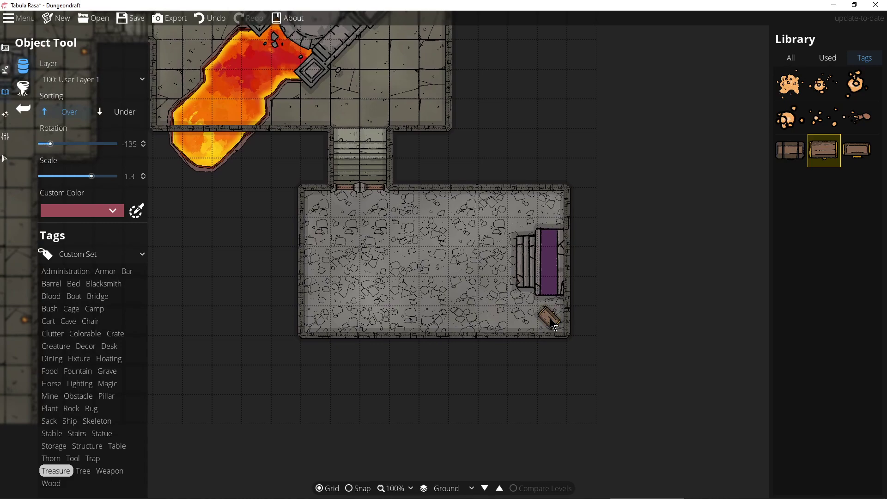
mouse_move(549, 322)
mouse_down()
mouse_move(570, 314)
mouse_move(547, 307)
mouse_move(553, 313)
mouse_up()
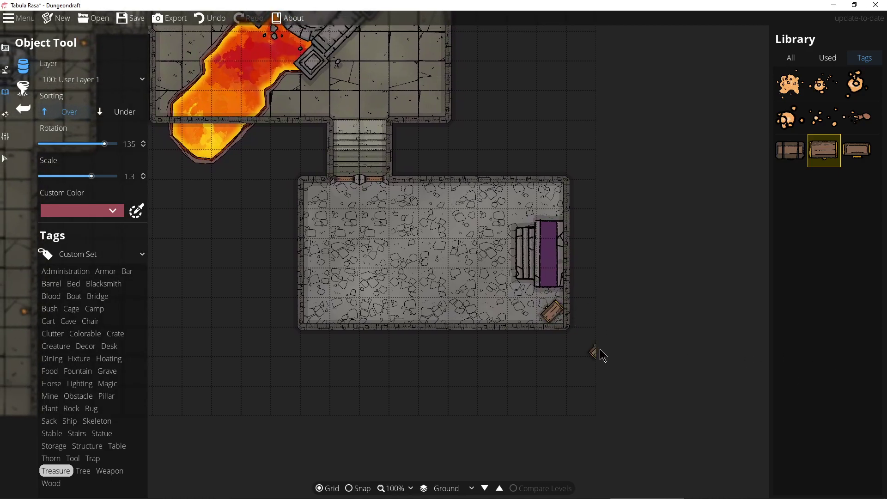
Preview the third chest and a gray trap while browsing the Tree, Weapon, Wood, Tool, Trap, Thorn and Table tags.
click(857, 151)
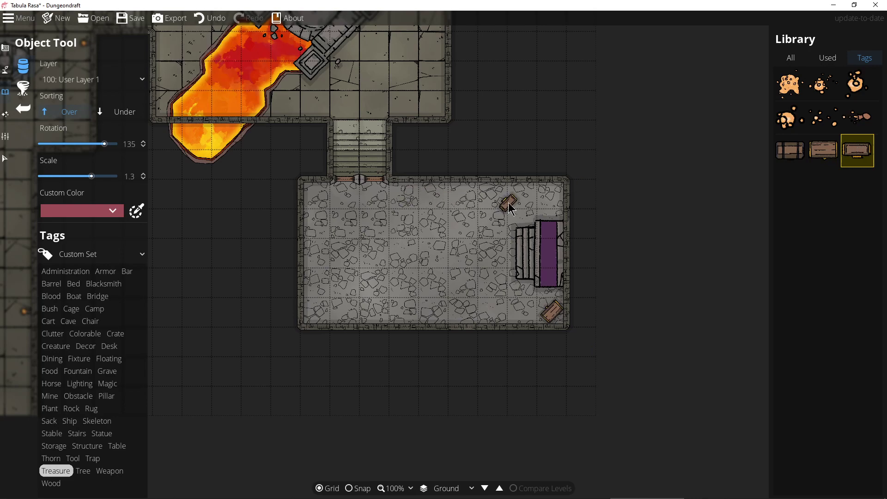
click(84, 471)
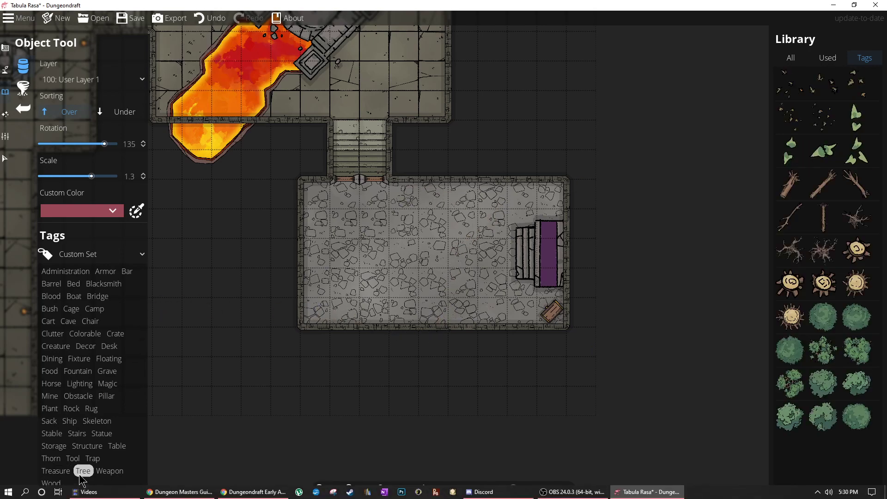
click(109, 474)
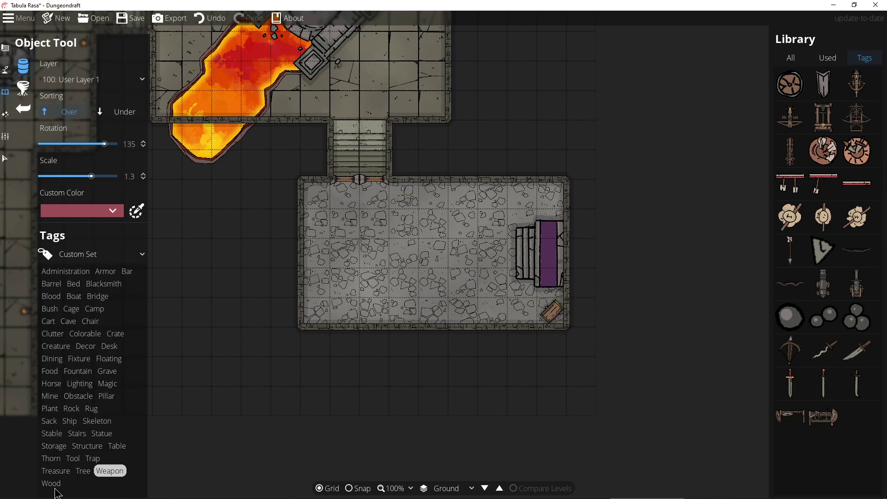
click(54, 486)
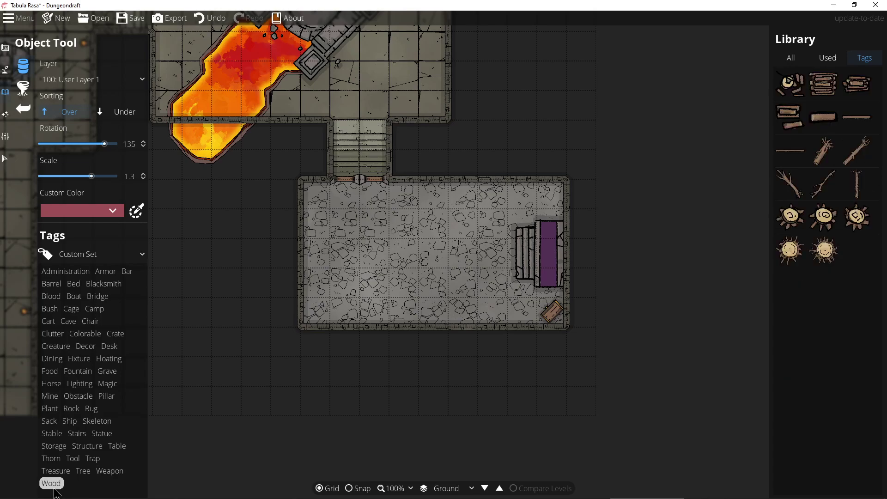
click(73, 459)
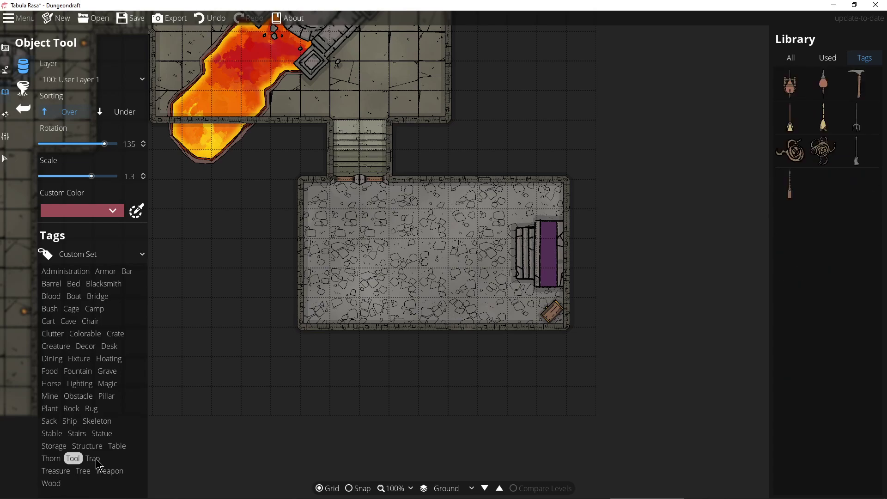
click(93, 458)
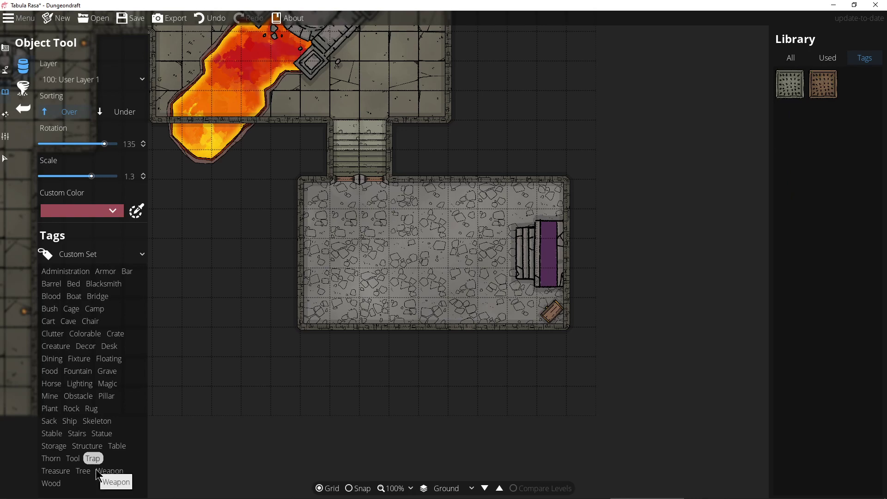
click(799, 91)
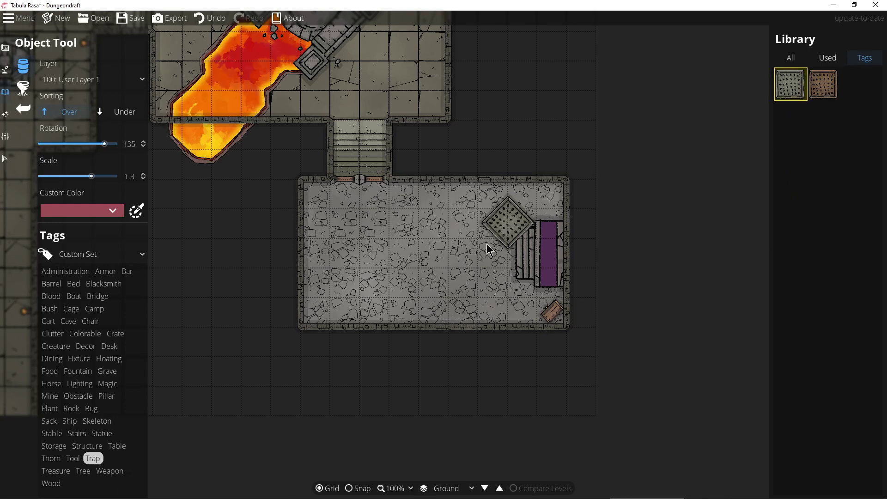
click(73, 458)
click(51, 459)
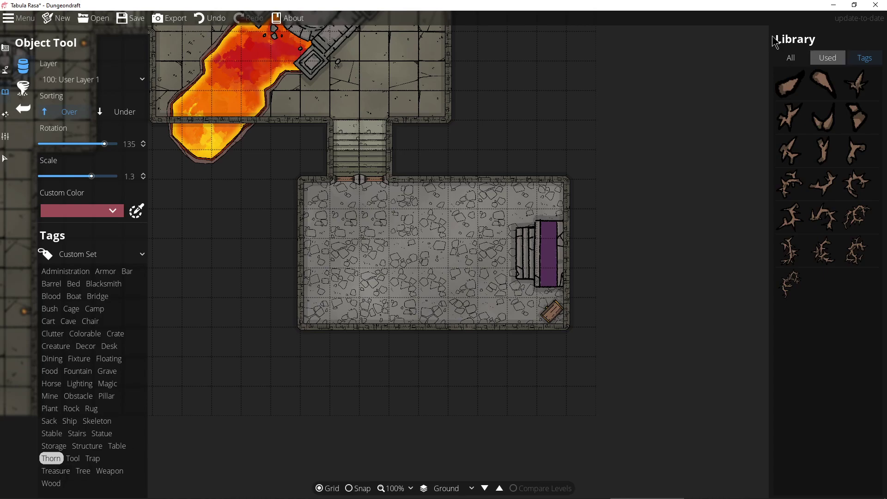
click(126, 446)
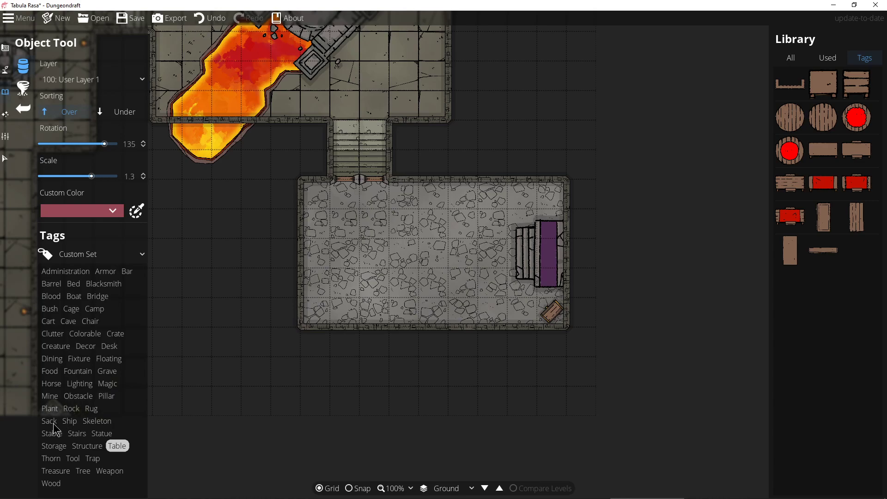
Filter the library by the Statue tag, pick the horned statue on a square base, and set its rotation to 90 and scale to 1.3.
click(105, 434)
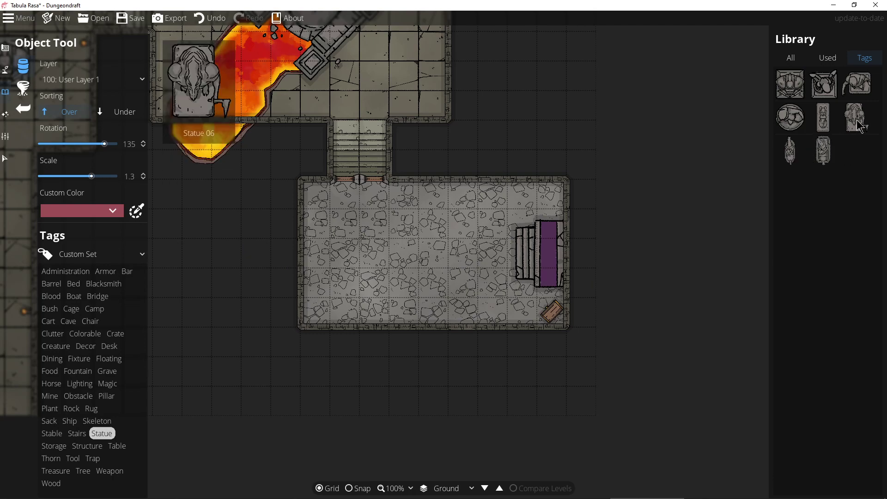
click(830, 92)
scroll(433, 287, up, 1)
scroll(434, 290, up, 19)
scroll(435, 290, up, 1)
scroll(553, 260, down, 2)
scroll(553, 263, up, 2)
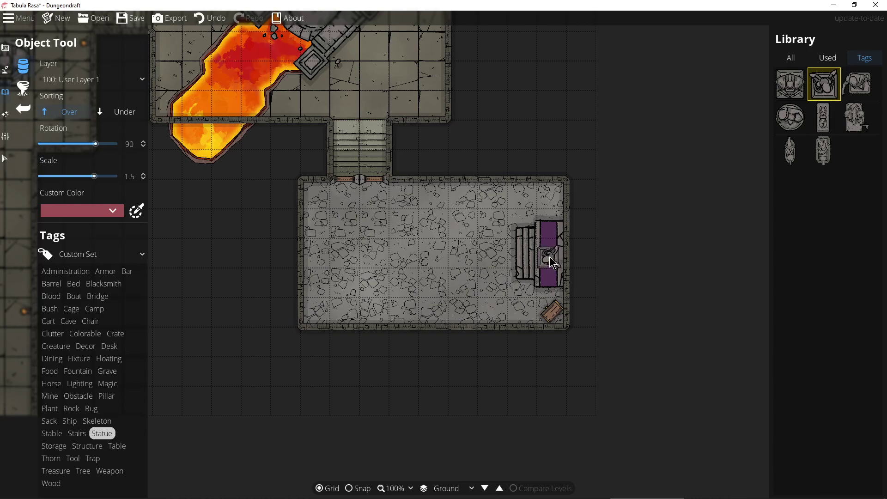
scroll(553, 262, down, 2)
scroll(552, 261, up, 5)
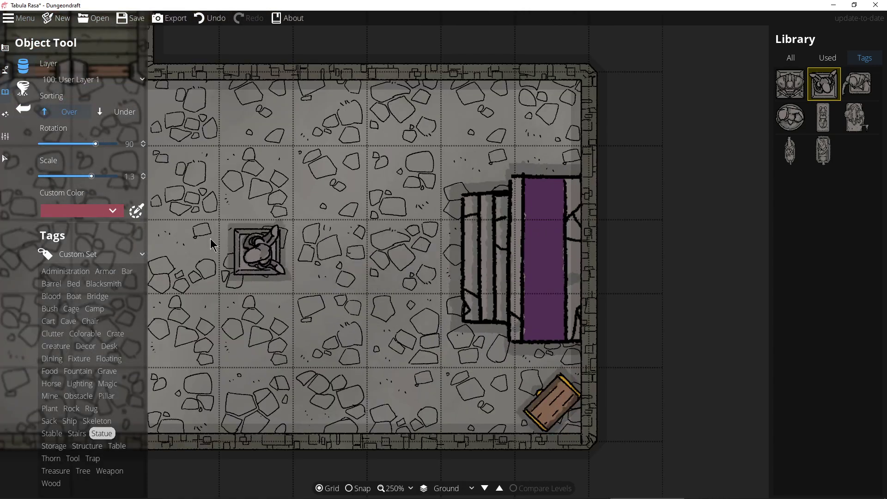
Choose the black preset color, reduce the statue's scale to 0.8 and place it at the center of the purple dais.
click(110, 210)
click(128, 299)
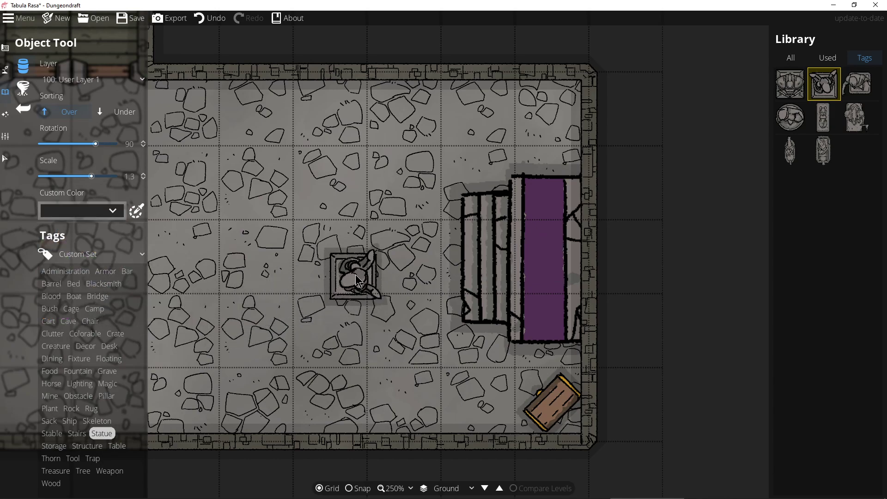
scroll(379, 273, down, 7)
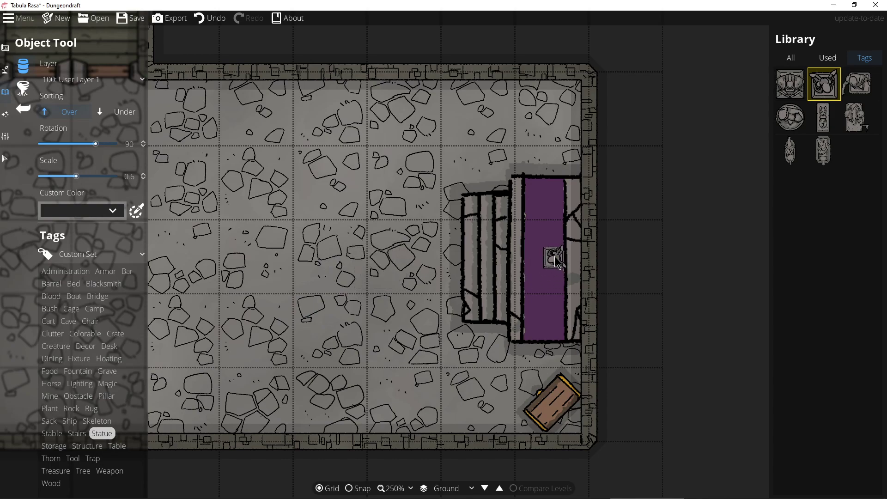
scroll(548, 263, up, 1)
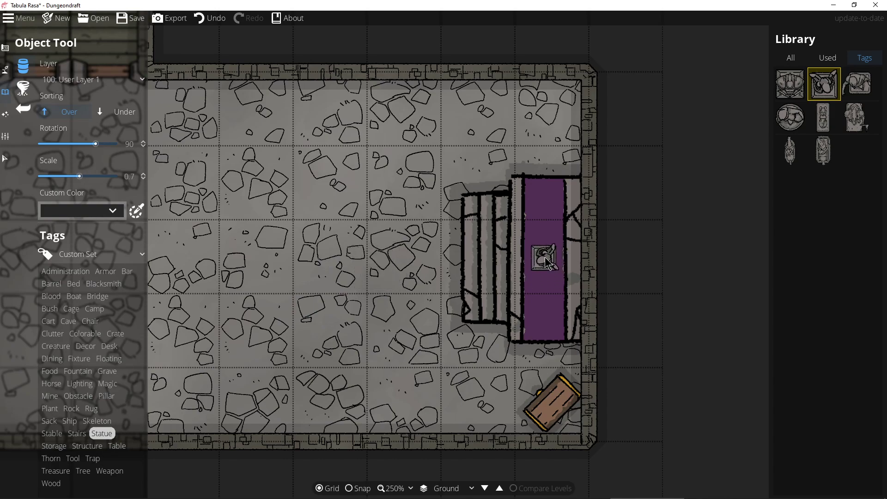
scroll(548, 263, up, 1)
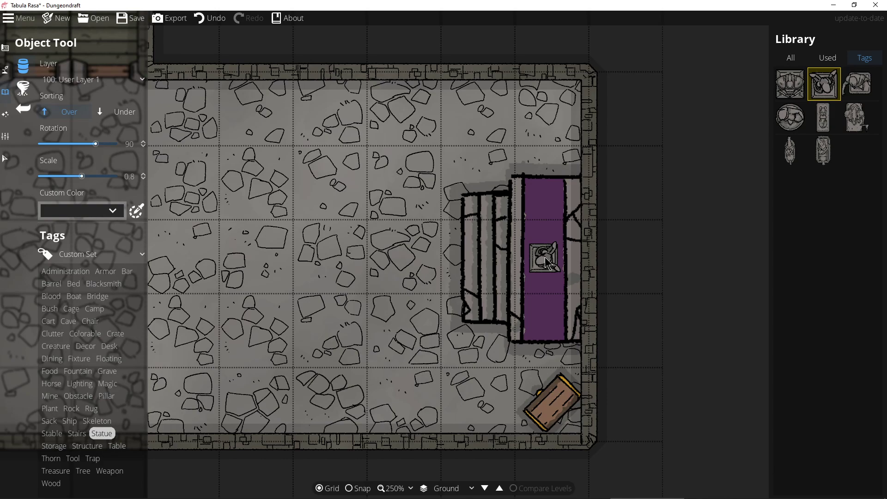
click(548, 263)
scroll(365, 311, up, 6)
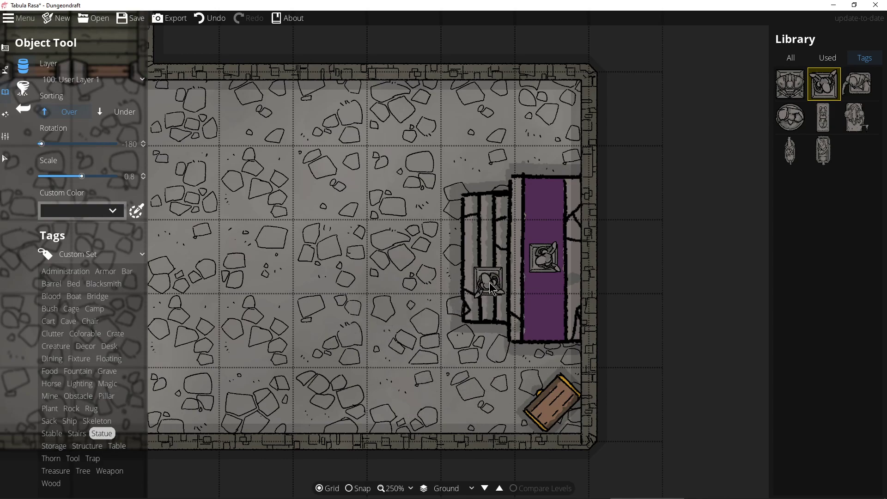
drag(382, 325, 611, 366)
scroll(476, 337, up, 2)
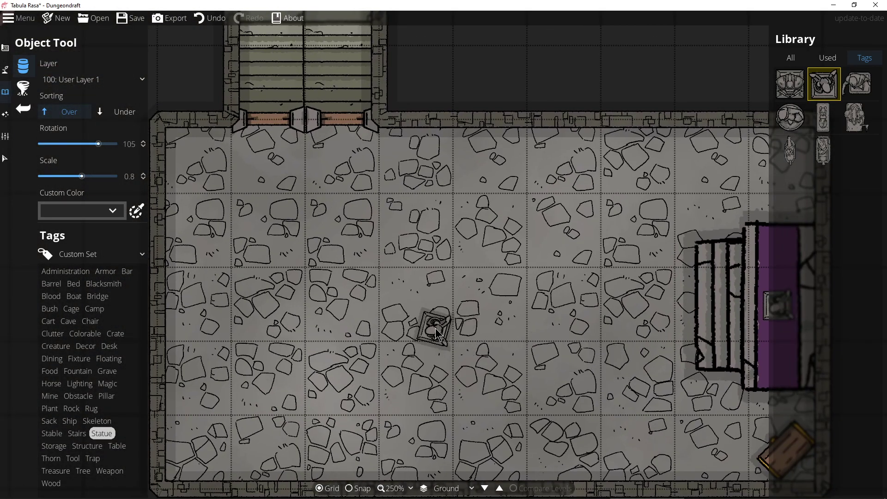
scroll(417, 301, down, 5)
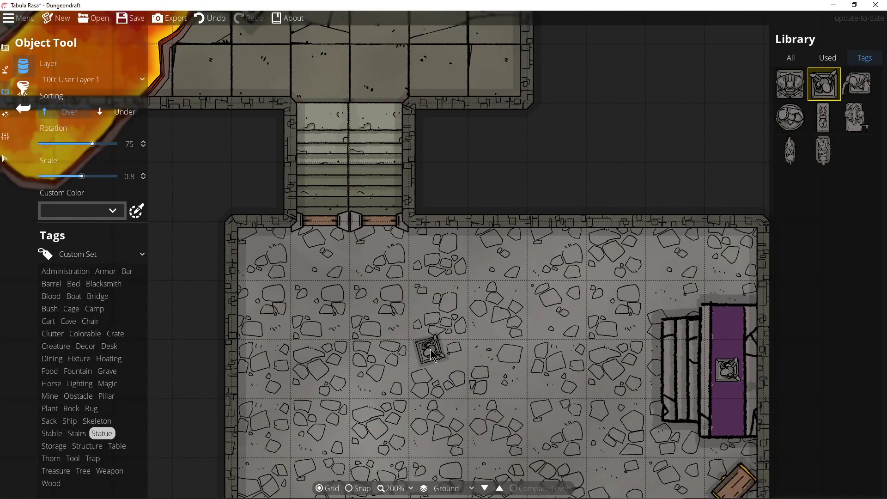
scroll(429, 352, down, 2)
scroll(418, 351, up, 1)
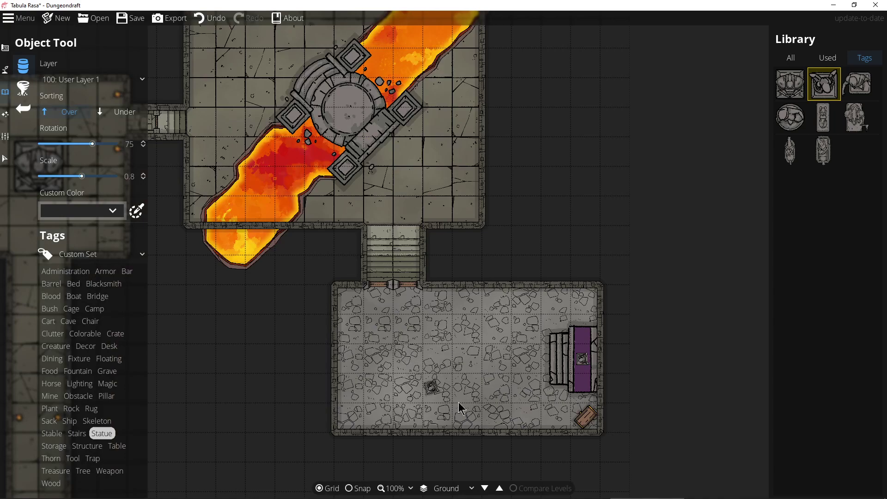
drag(397, 345, 513, 474)
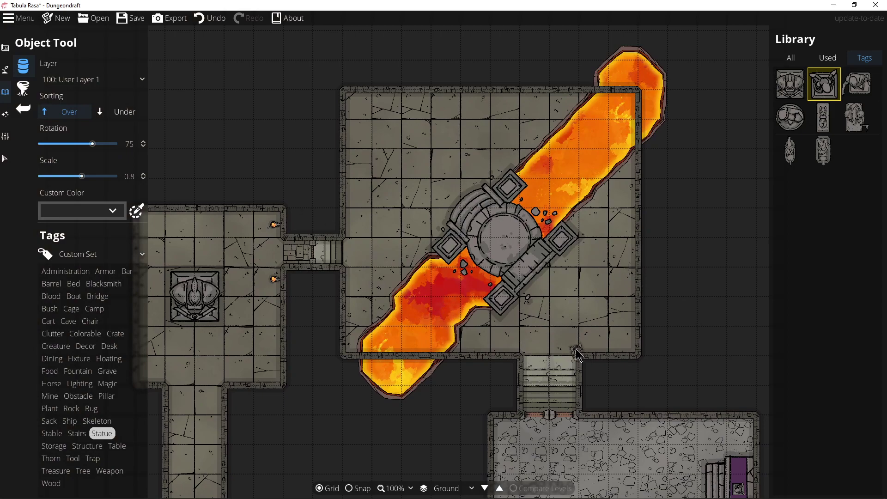
drag(264, 374, 434, 258)
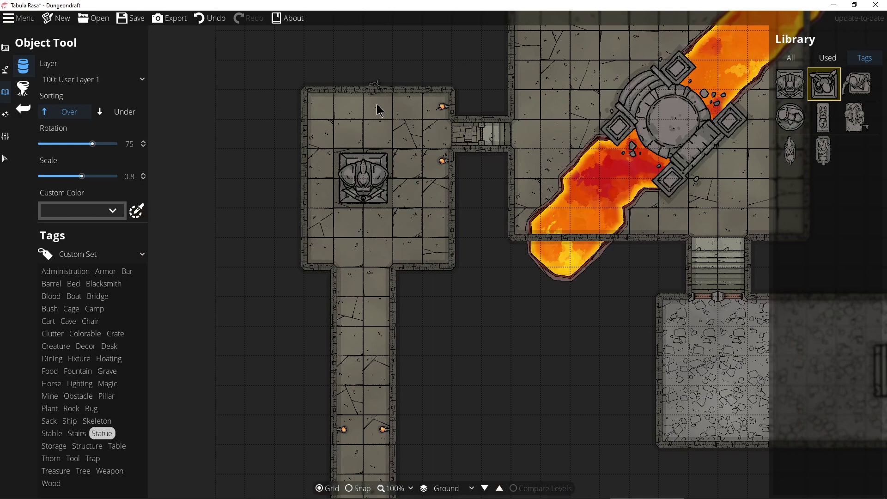
drag(620, 417, 696, 441)
drag(558, 295, 450, 422)
scroll(459, 359, down, 3)
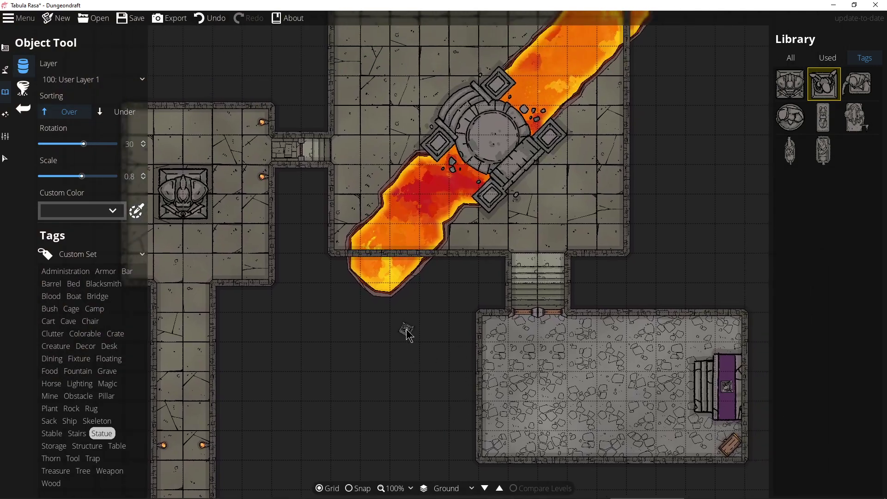
scroll(407, 332, down, 2)
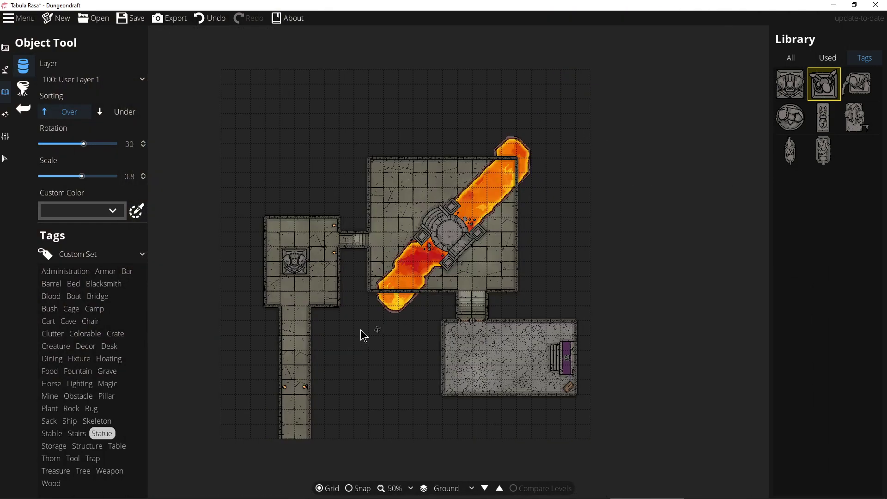
Set the map's ambient light to neutral gray 898989, trying brown 64573b and orange ffad00 first.
click(6, 116)
click(37, 67)
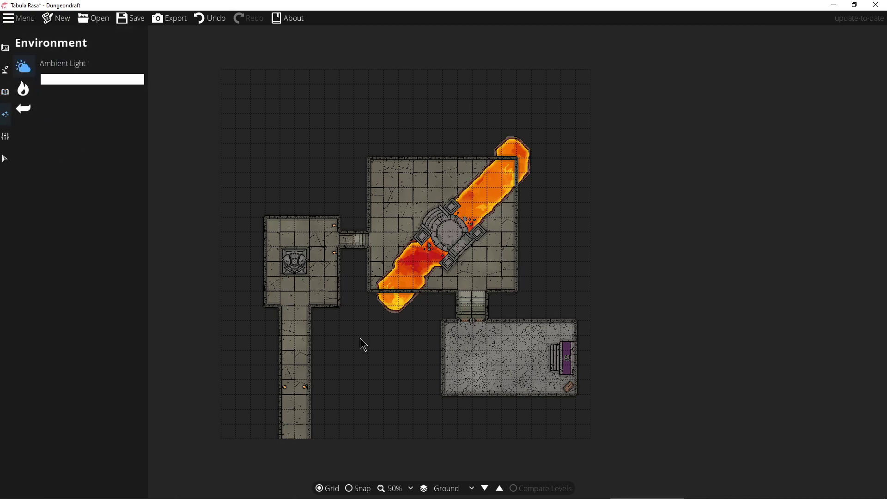
click(85, 78)
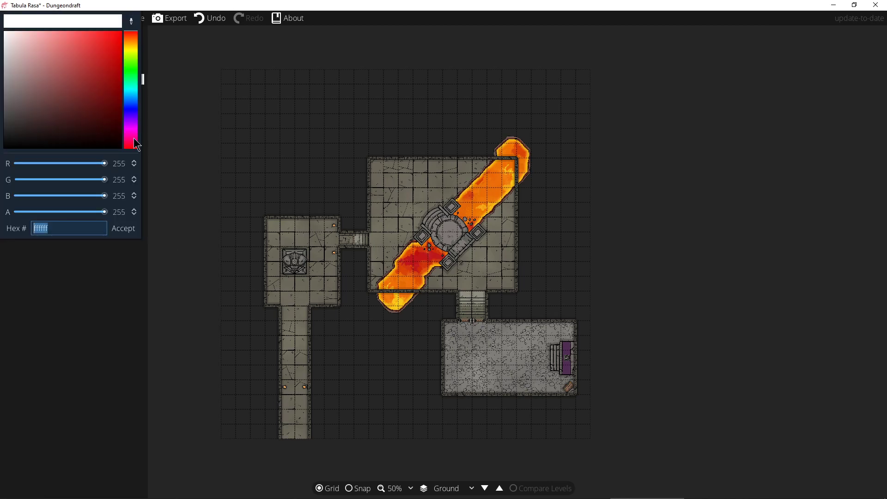
drag(132, 51, 137, 44)
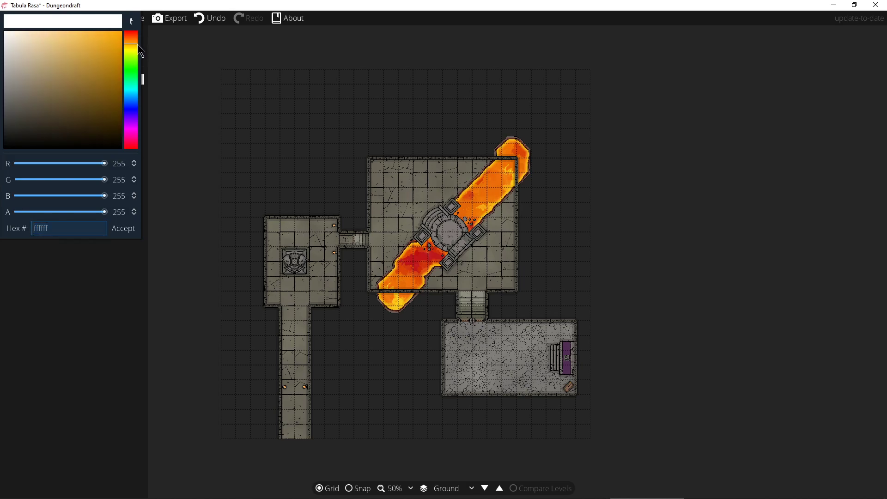
click(67, 106)
drag(77, 107, 52, 103)
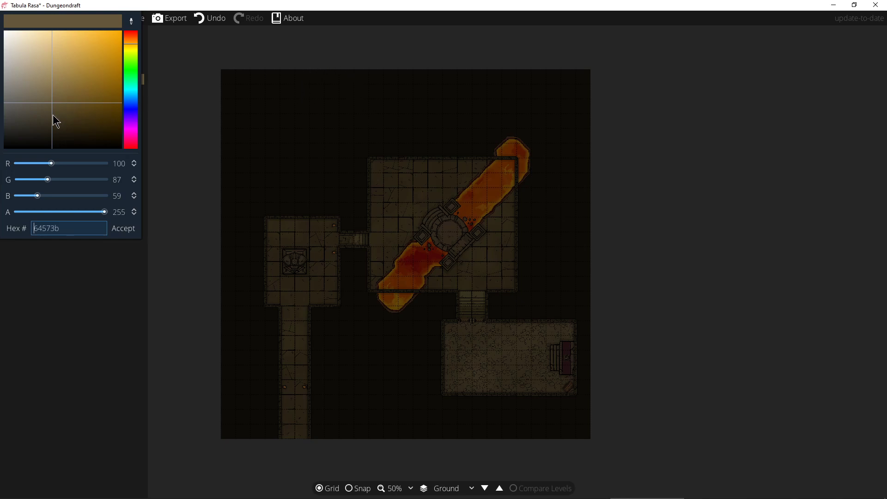
drag(56, 97, 122, 31)
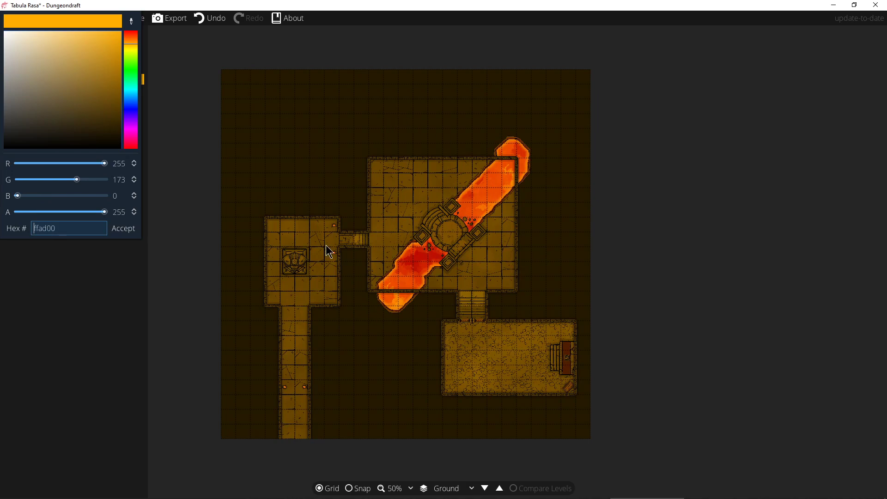
drag(104, 93, 4, 86)
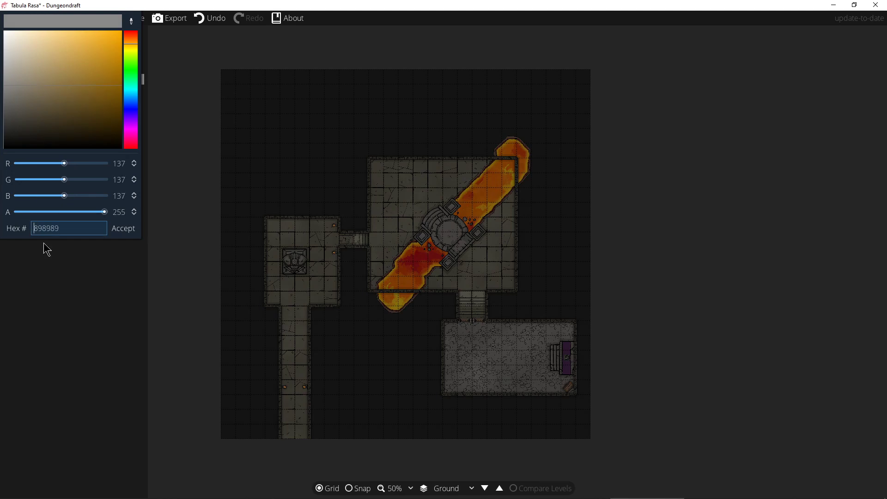
click(123, 228)
Activate the Light Tool and try a light range of 10 on the western room's torches.
click(19, 94)
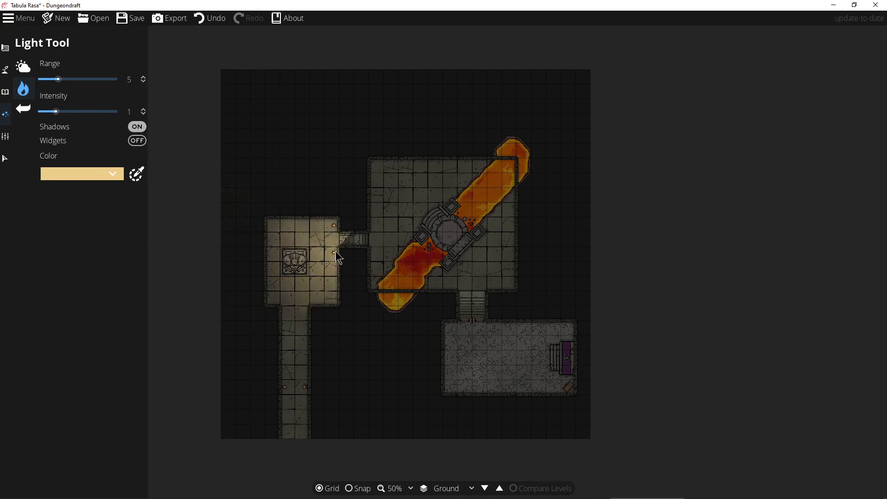
drag(59, 79, 62, 80)
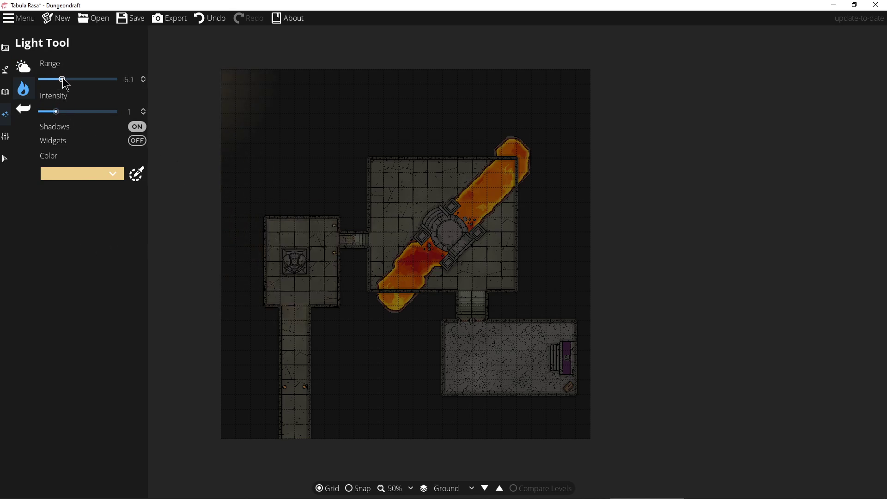
drag(134, 79, 116, 77)
drag(62, 79, 80, 86)
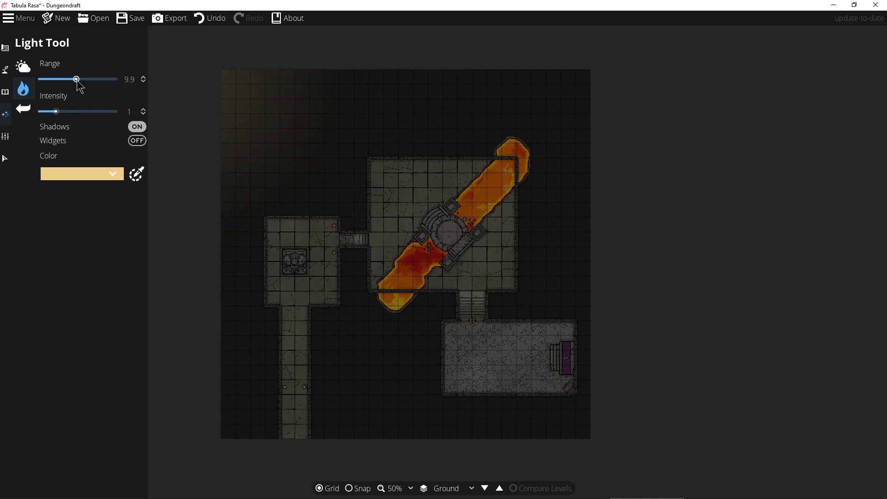
click(127, 80)
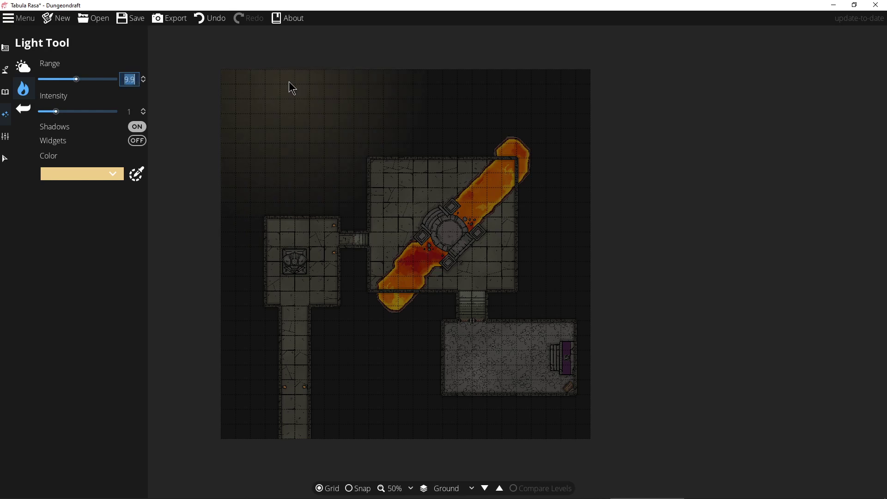
key(Return)
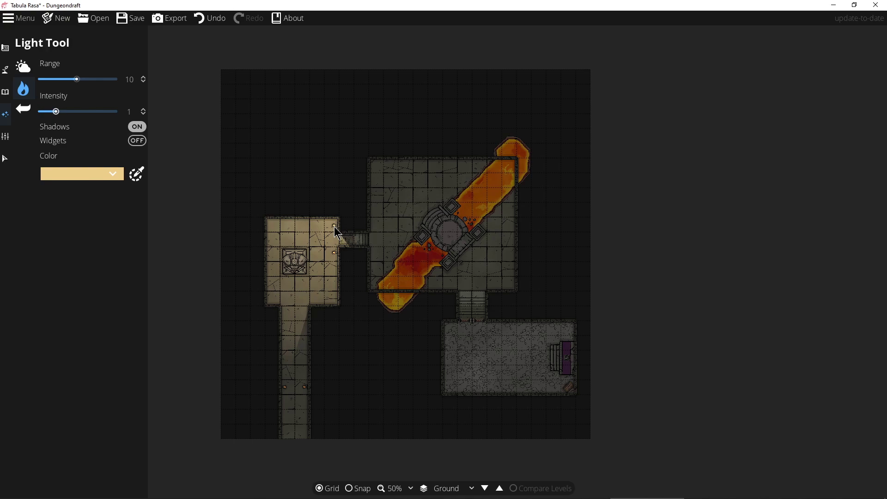
Set the light range to 7 and turn on the light widgets.
click(132, 80)
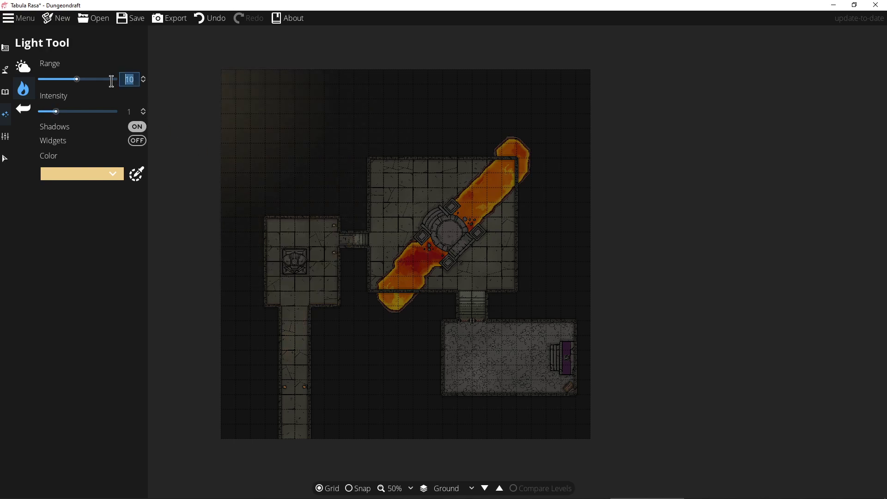
key(Return)
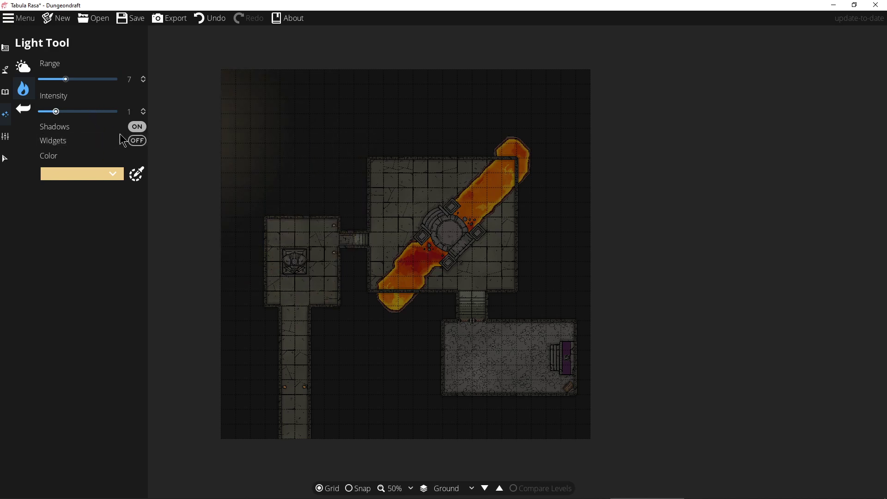
click(137, 140)
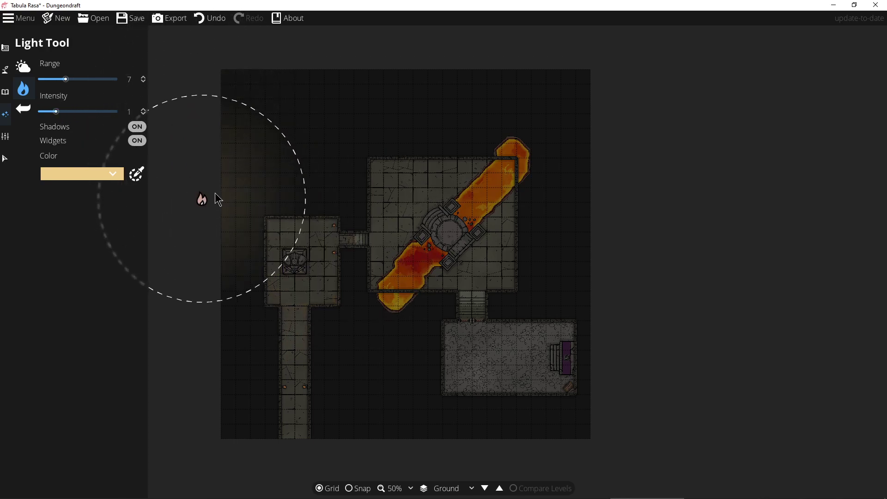
Preview the light around the western room's torches, trying a range of 7.5 before returning to 7.
scroll(309, 168, up, 1)
scroll(308, 169, down, 1)
scroll(309, 169, up, 1)
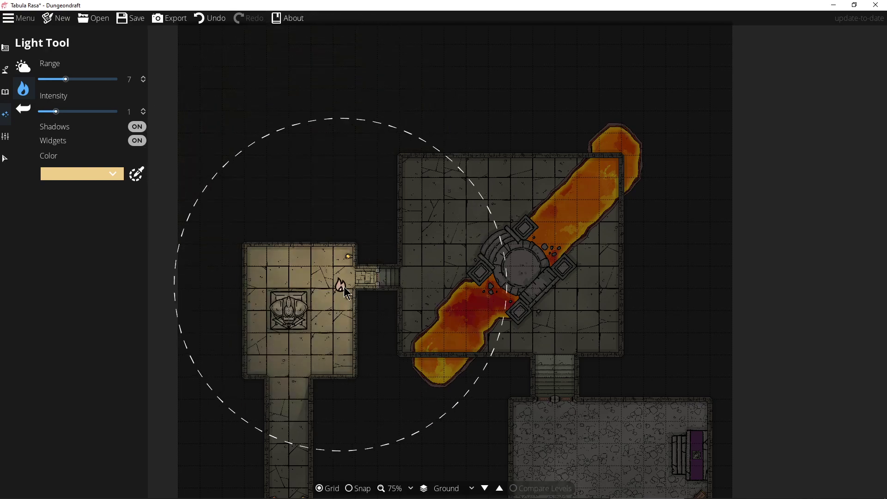
scroll(343, 287, down, 1)
scroll(342, 288, up, 1)
scroll(343, 288, up, 2)
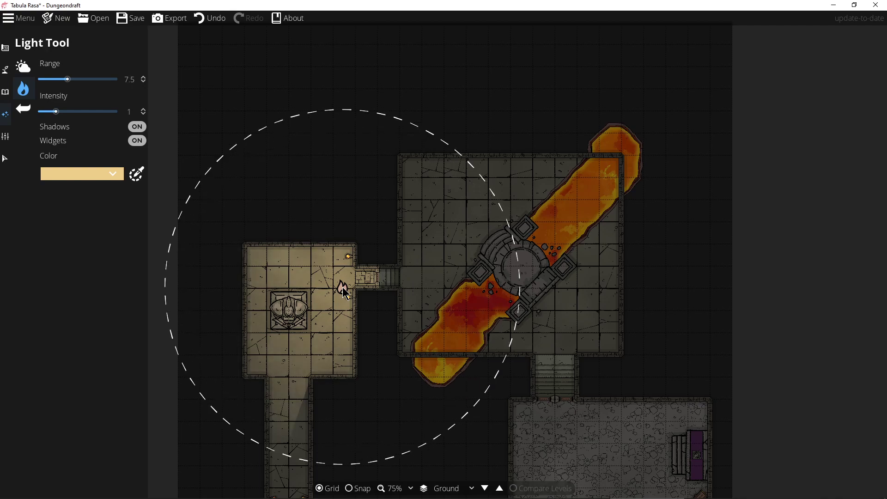
scroll(347, 233, down, 2)
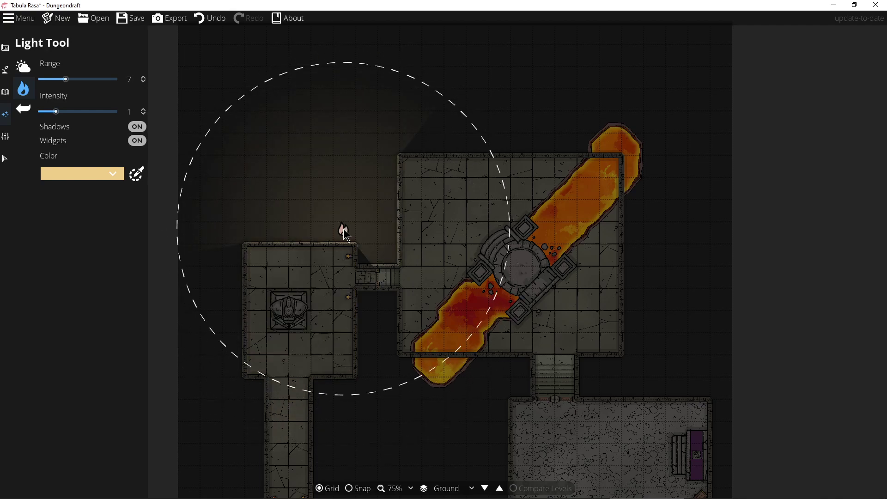
scroll(346, 234, down, 2)
scroll(353, 211, up, 1)
scroll(354, 210, up, 1)
scroll(354, 210, up, 1)
scroll(354, 210, up, 1)
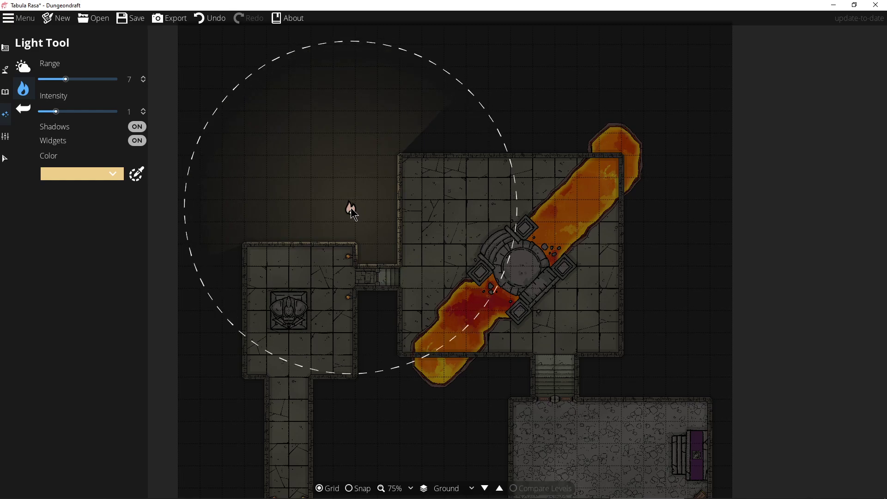
Choose the orange preset light color and place a light on each of the two torches on the western room's east wall.
click(327, 262)
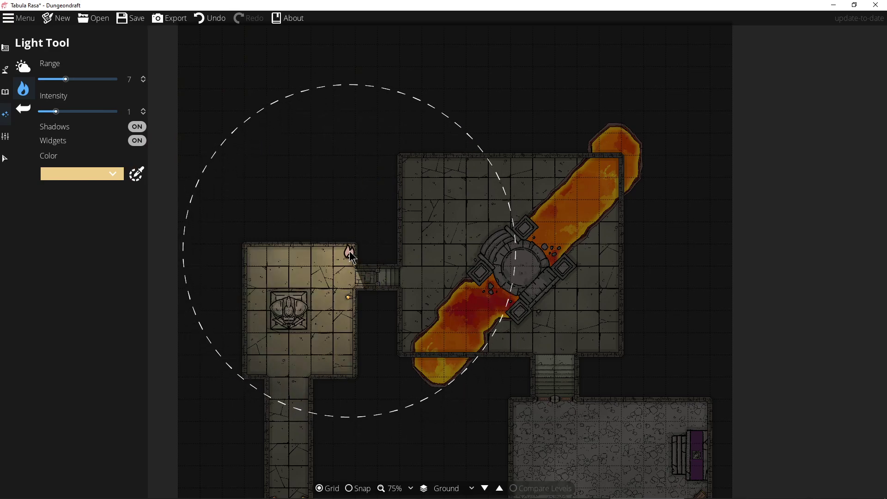
click(117, 172)
click(100, 193)
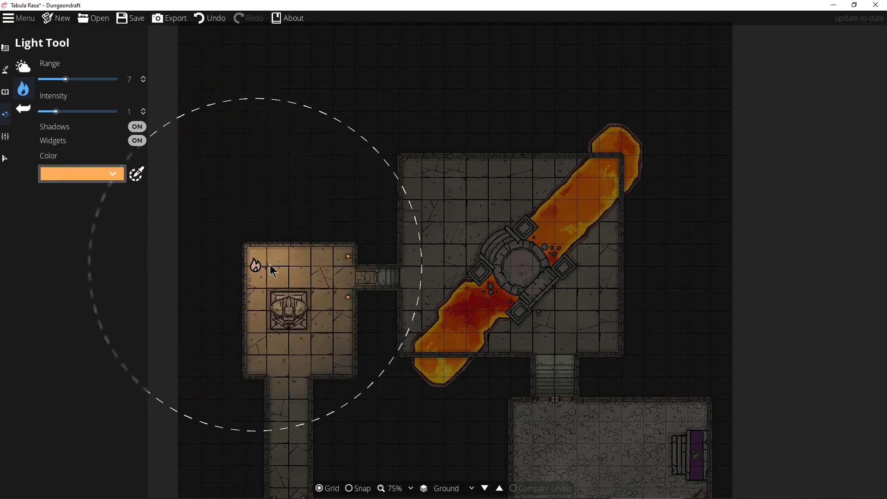
click(349, 260)
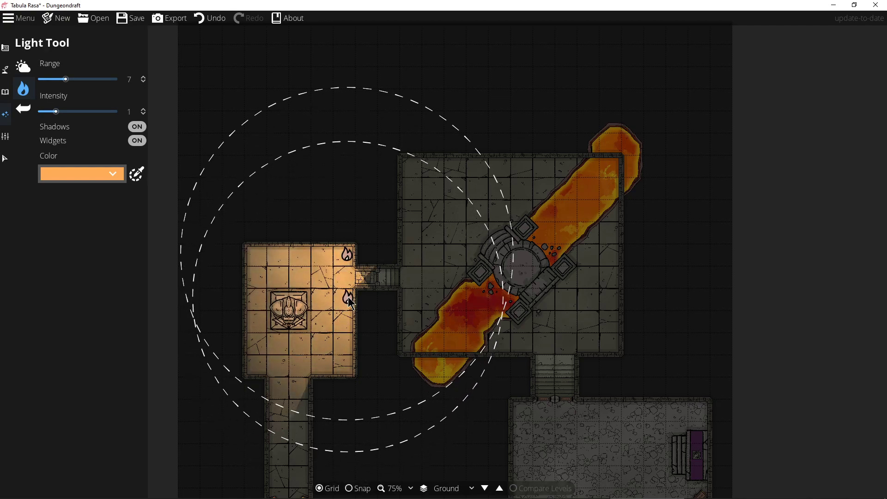
click(351, 303)
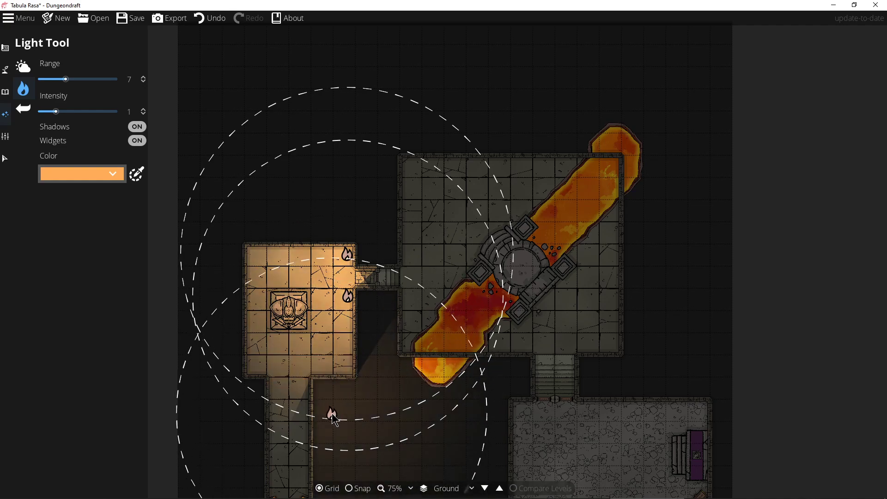
Place an orange light on each of the two southern corridor torches and check the lighting with the widgets temporarily hidden.
drag(331, 416, 327, 264)
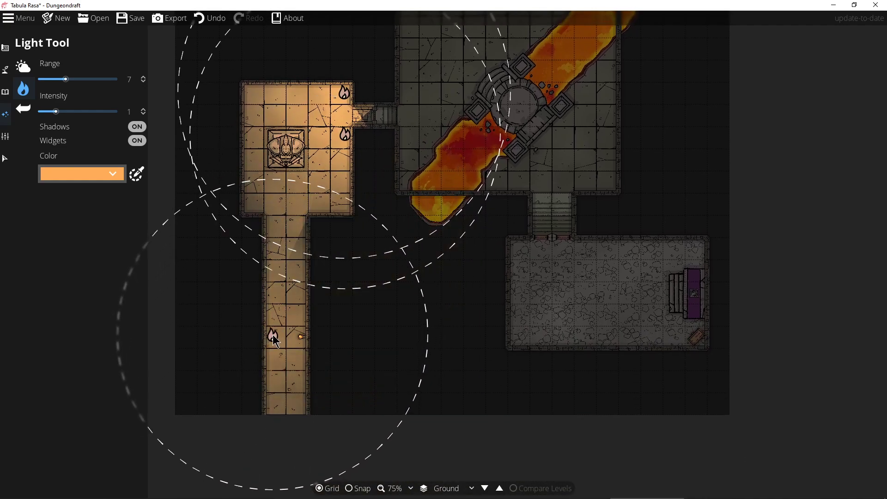
click(273, 338)
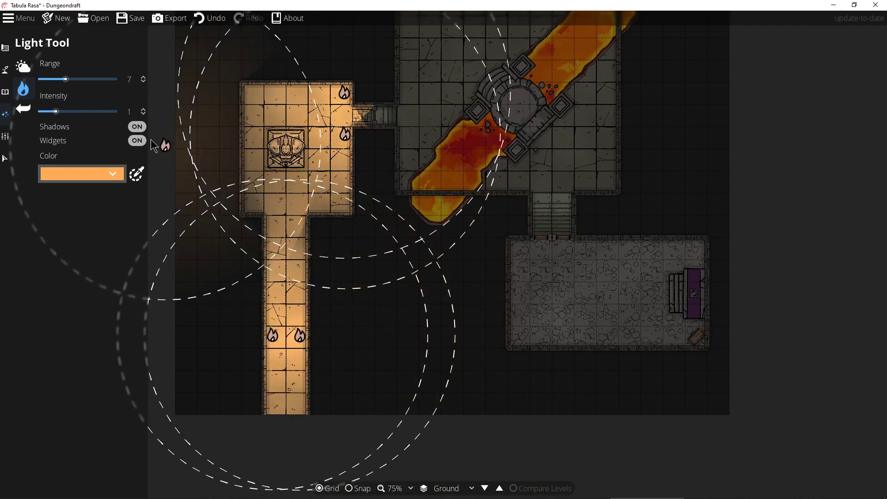
click(138, 142)
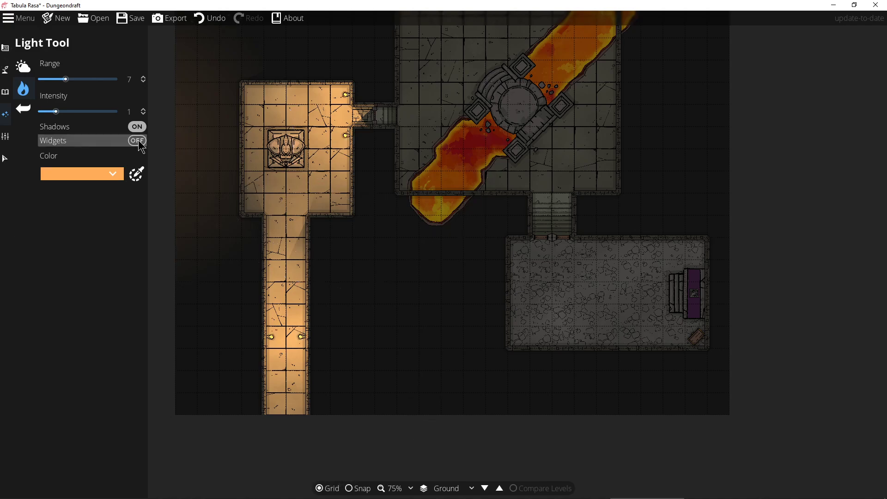
click(140, 144)
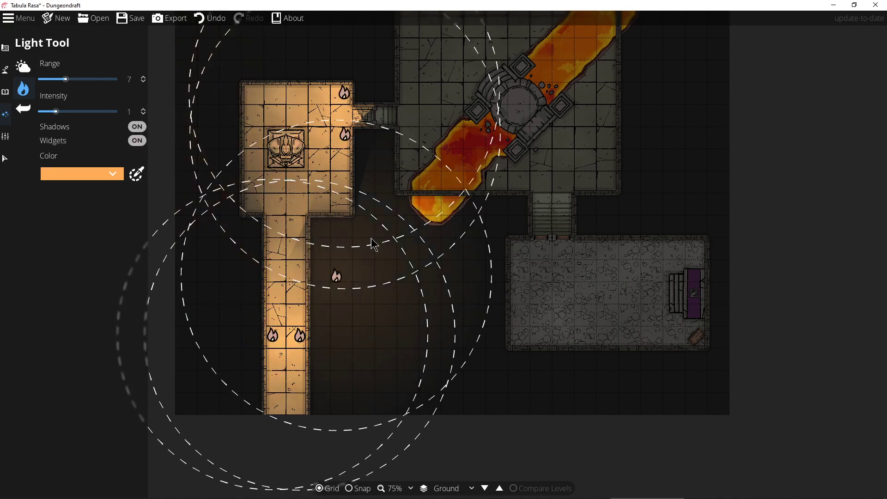
click(345, 137)
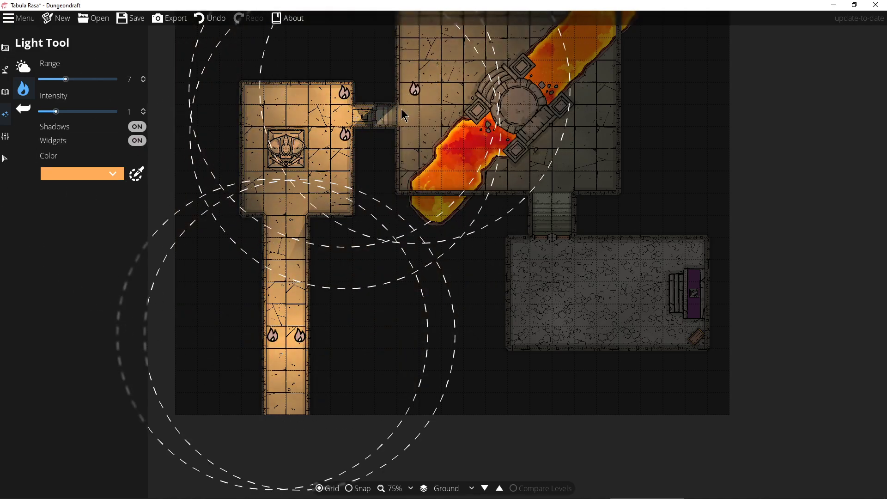
Change the selected light color to a custom orange-red, ca5426, and accept it.
drag(386, 157, 289, 347)
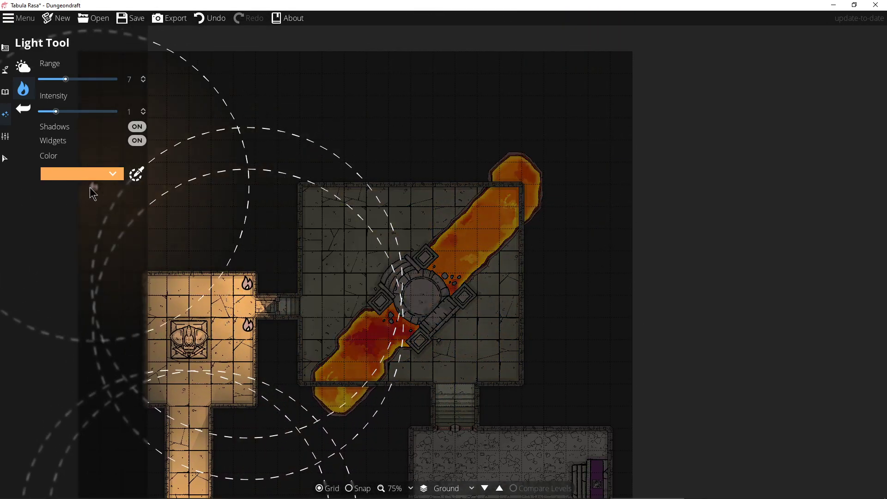
click(131, 193)
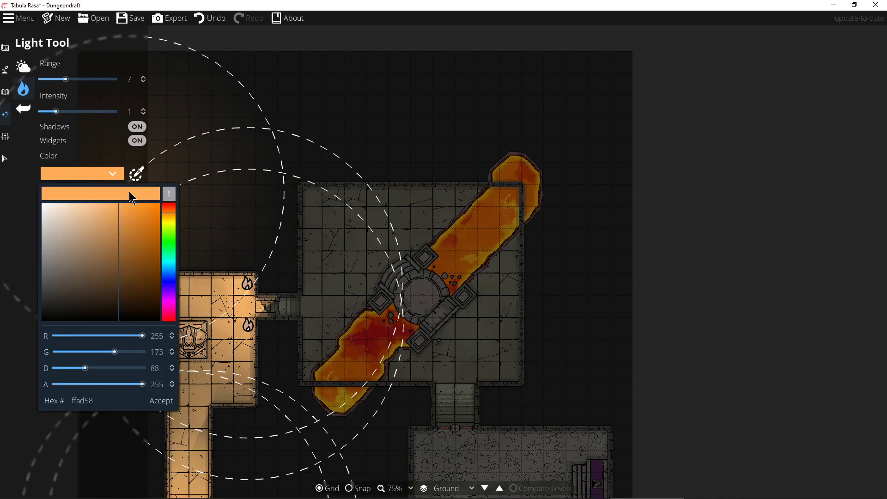
drag(172, 224, 177, 215)
drag(111, 226, 138, 232)
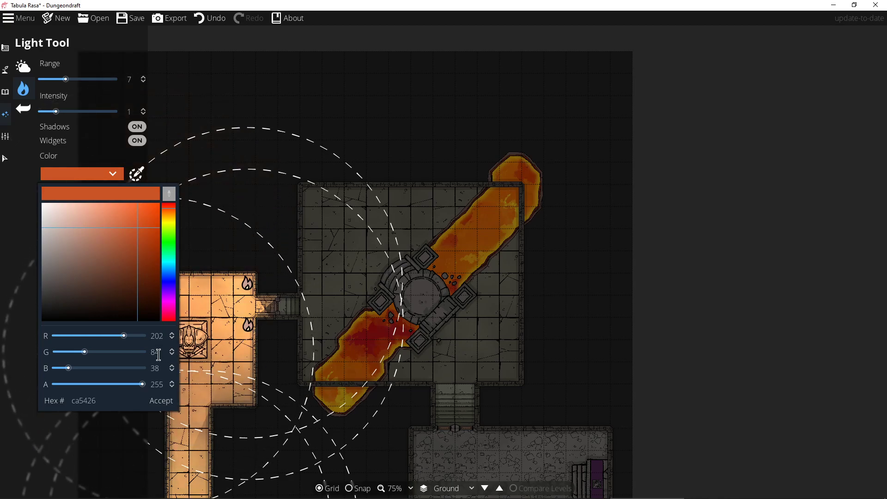
click(161, 401)
drag(167, 392, 104, 111)
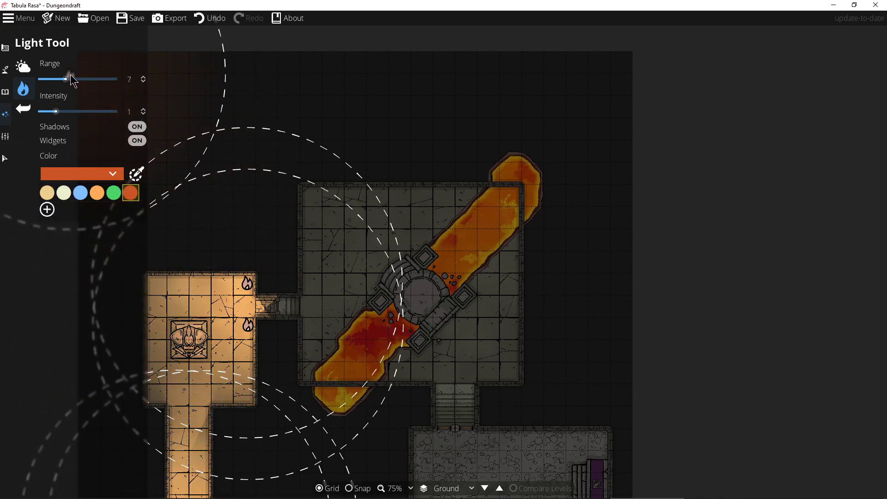
Try an orange-red light with a range of 20 on the circular platform in the lava room.
drag(68, 83, 122, 84)
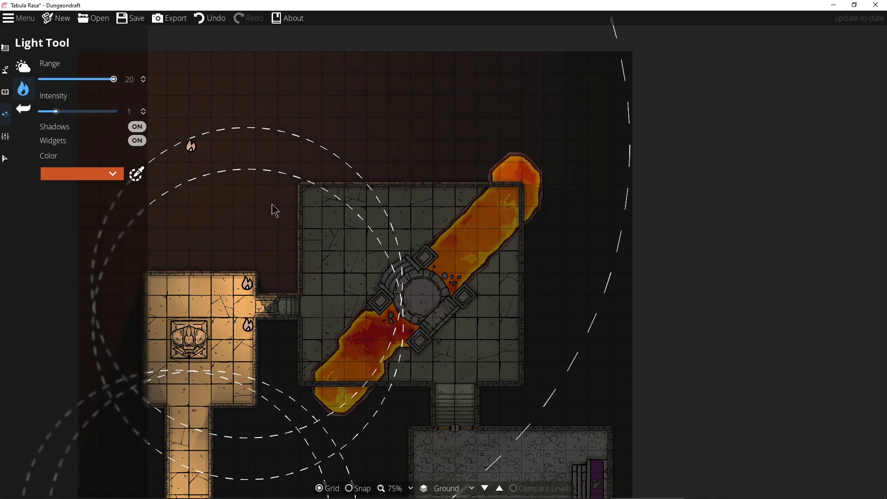
click(404, 285)
drag(403, 286, 424, 301)
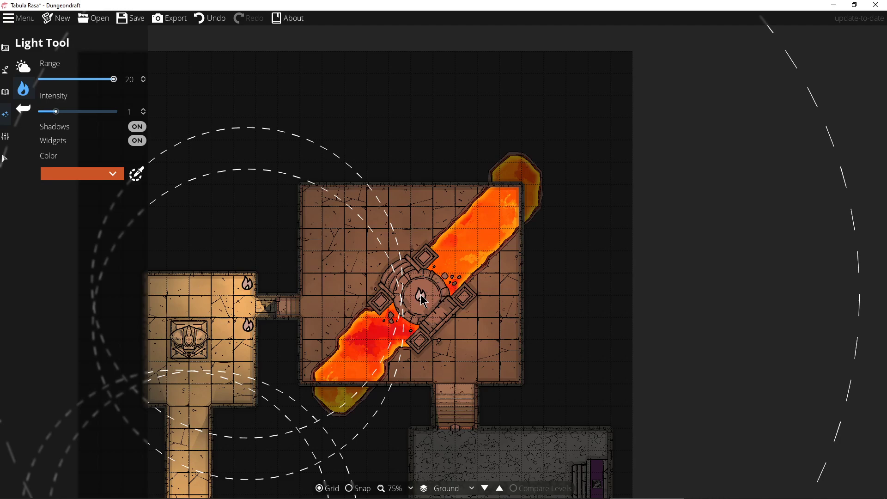
right_click(424, 302)
Place an orange-red light with range 15 and intensity 1.5 on the circular platform in the lava room.
drag(114, 80, 98, 85)
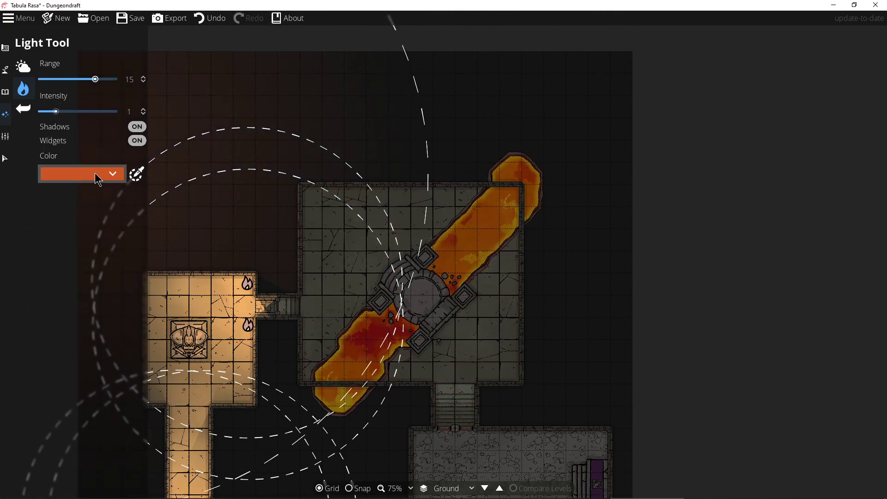
click(143, 110)
click(143, 110)
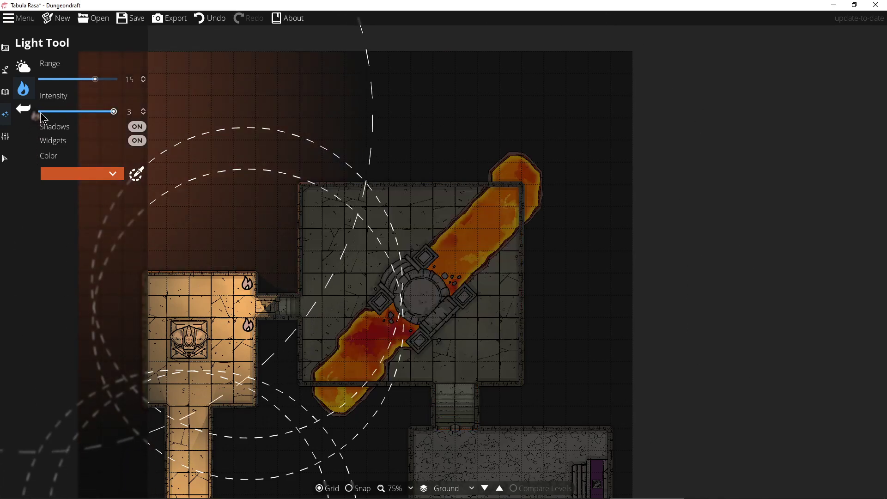
drag(115, 112, 71, 113)
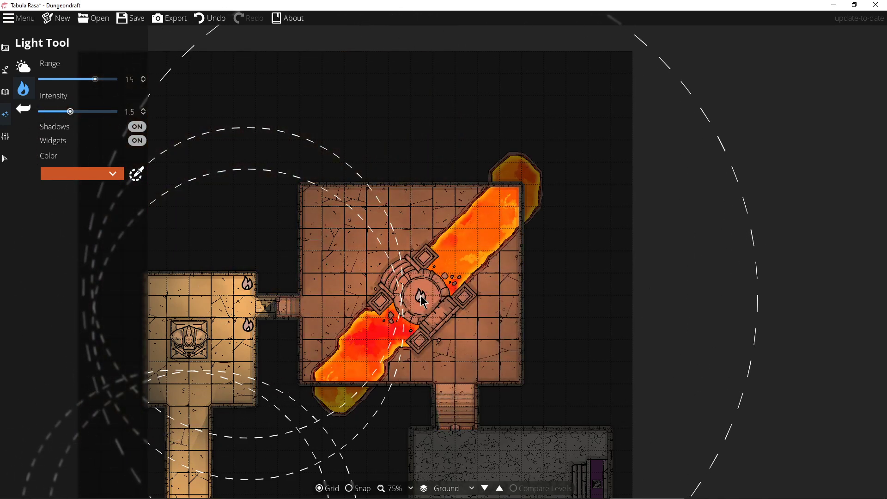
click(424, 302)
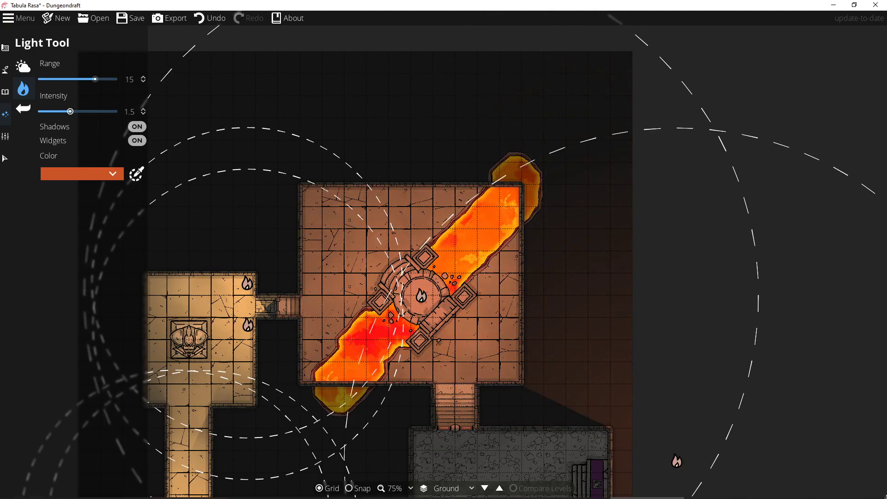
Try the orange-red light on the southeastern room's altar with range 4 and intensity 3.
click(397, 204)
drag(633, 314, 634, 130)
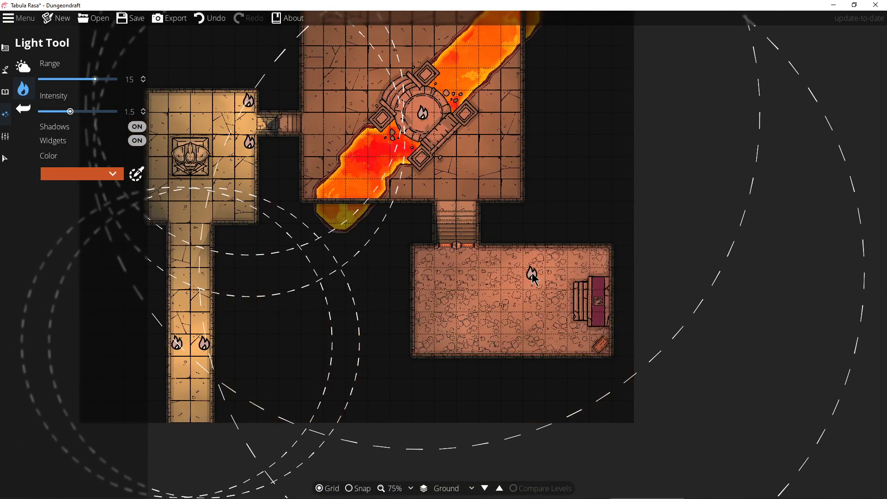
click(598, 302)
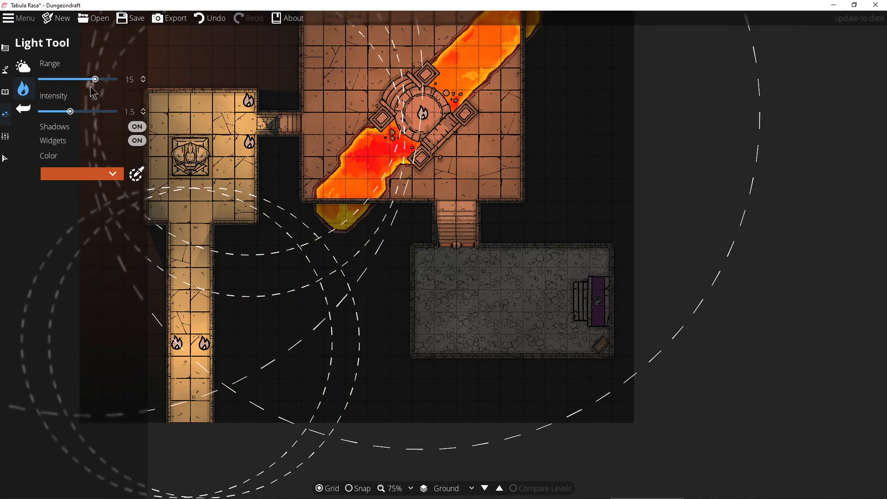
drag(96, 79, 53, 86)
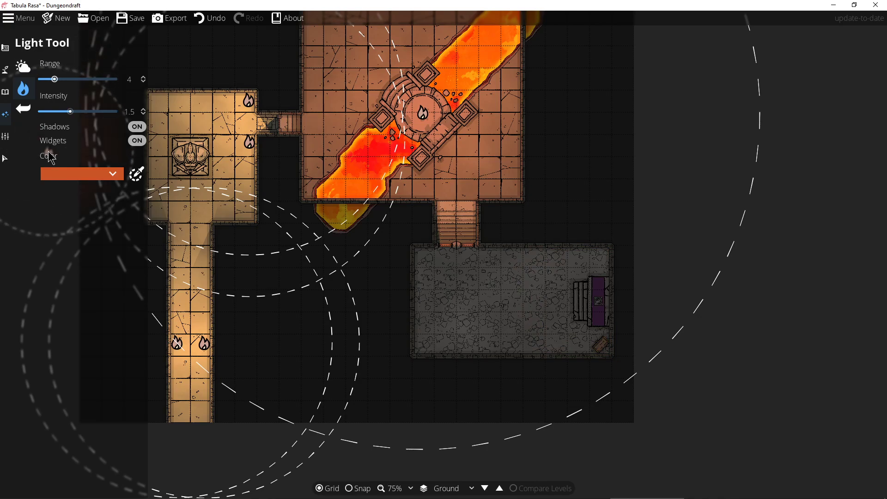
drag(71, 113, 115, 113)
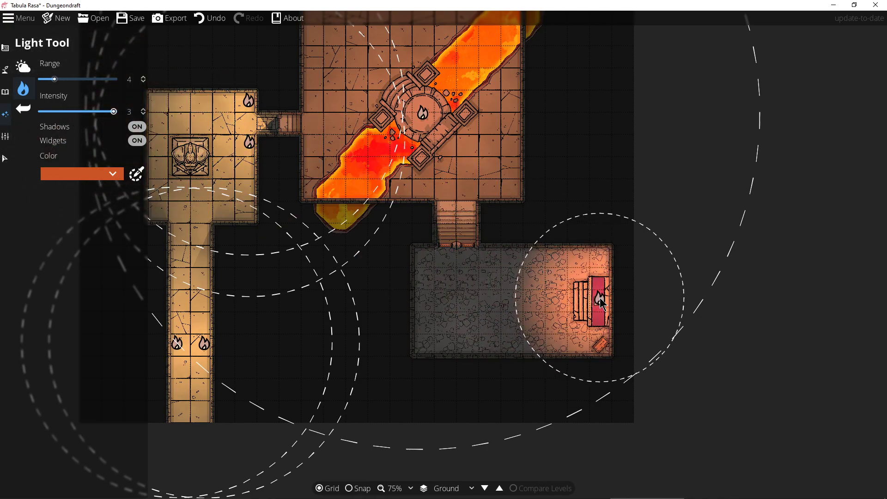
Set the light range to 7 and the intensity to 0.7 for the altar room.
drag(114, 111, 54, 115)
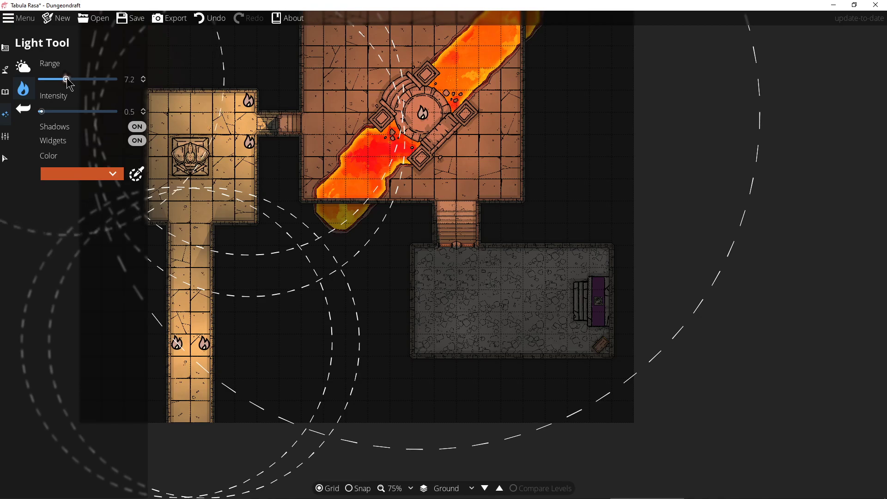
click(517, 276)
drag(583, 293, 26, 127)
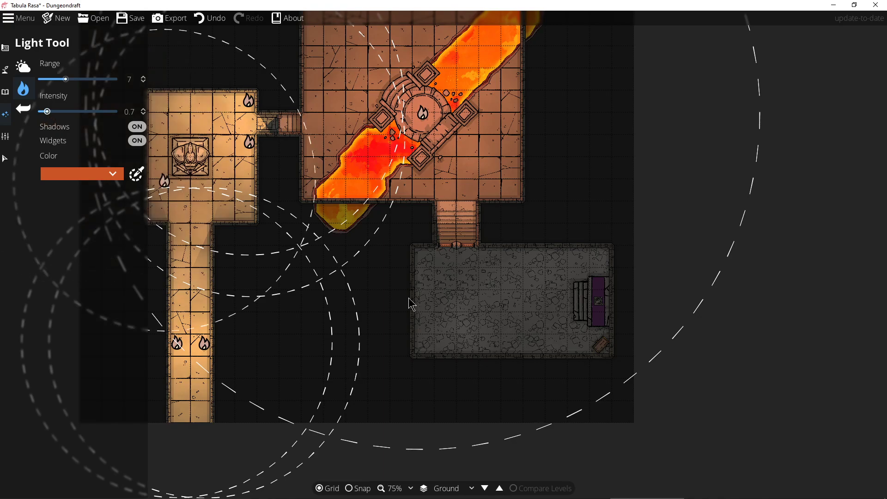
drag(692, 358, 98, 156)
Add a custom magenta light color, c926ca, and preview it on the southeastern room's altar.
click(99, 174)
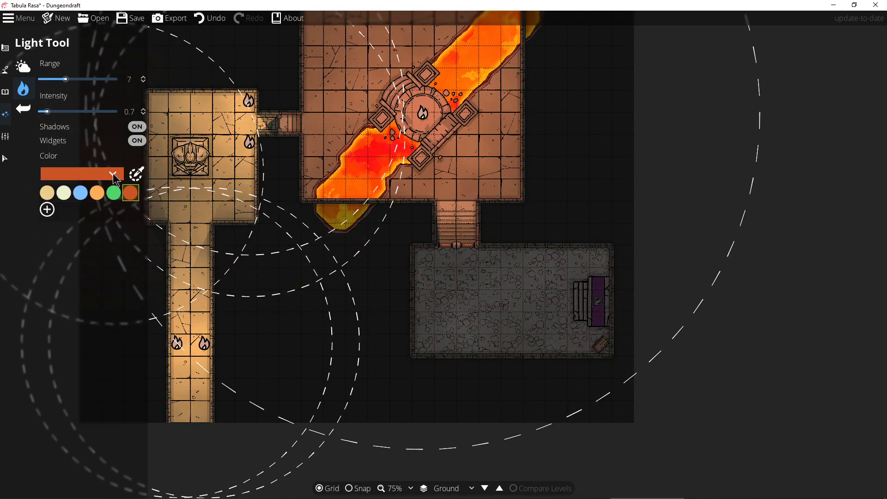
click(47, 210)
click(172, 305)
drag(172, 305, 172, 307)
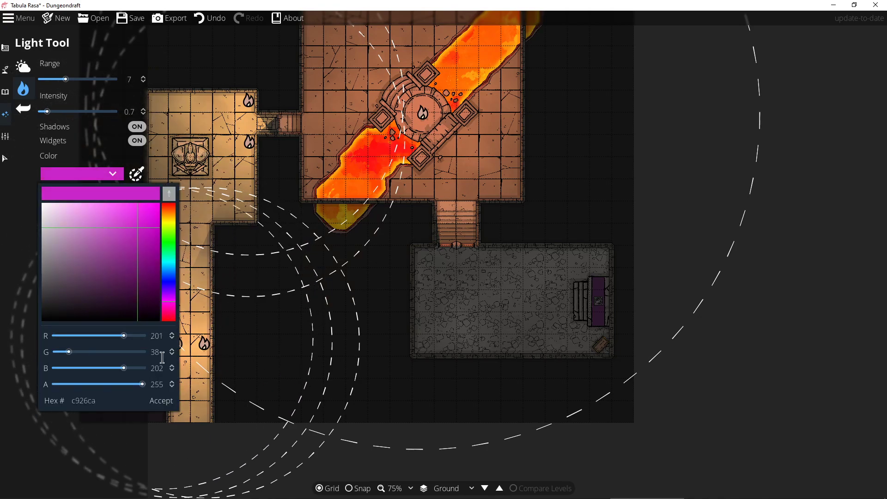
click(159, 401)
click(678, 417)
drag(699, 293, 601, 303)
right_click(601, 303)
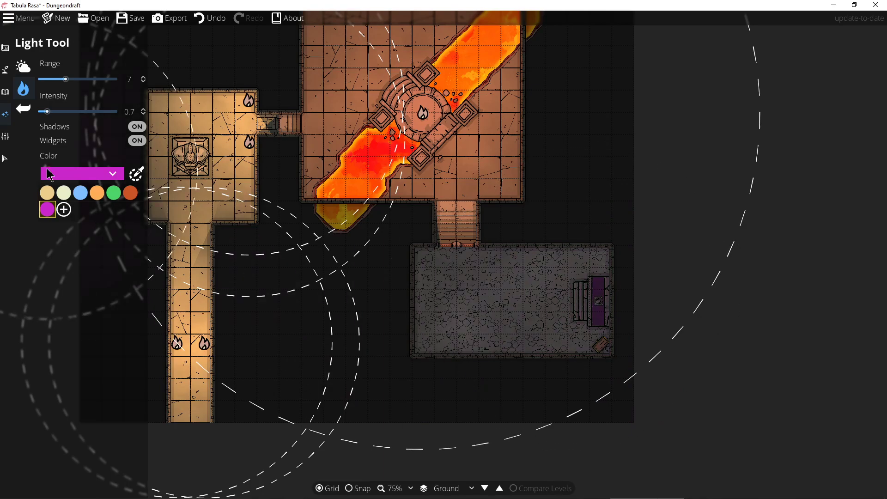
Add a darker custom purple light color, 6f1a70, and accept it.
click(64, 210)
drag(132, 253, 134, 276)
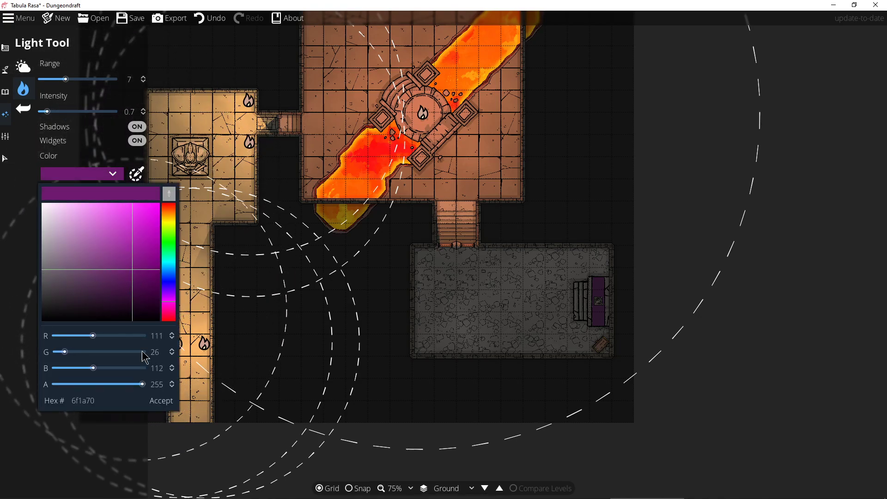
click(161, 401)
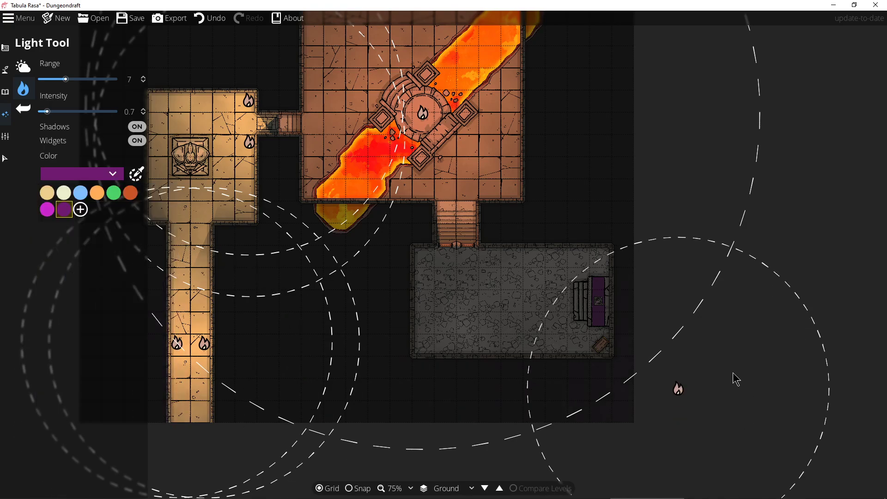
Place a purple light on the altar in the southeastern room and hide the light widgets.
click(600, 301)
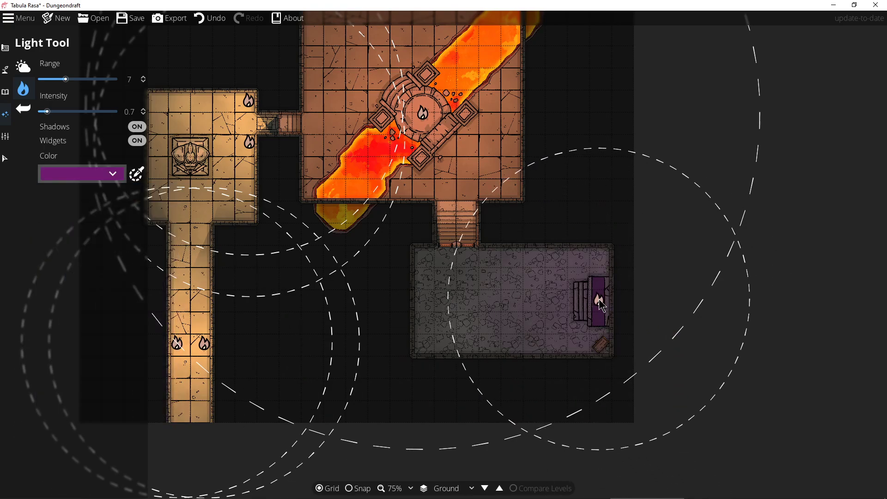
click(136, 140)
drag(316, 328, 395, 362)
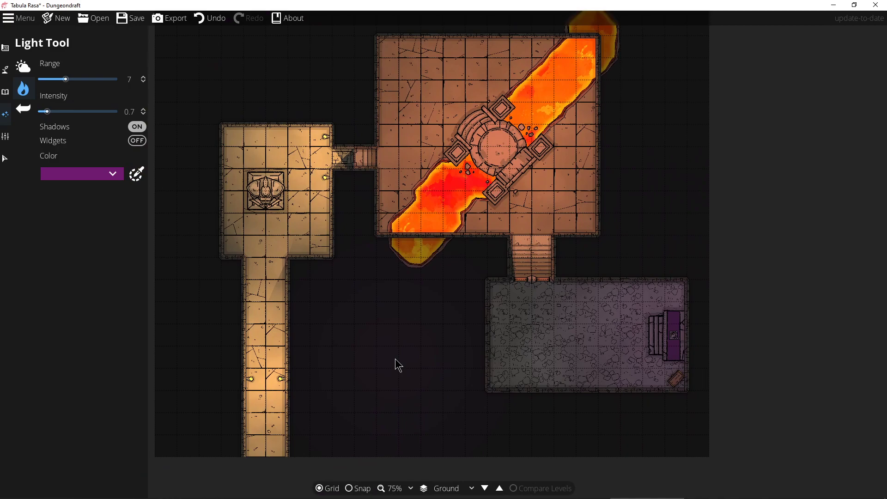
Preview the map with the Sepia and Printer-Friendly camera filters and set the filter back to None.
click(9, 145)
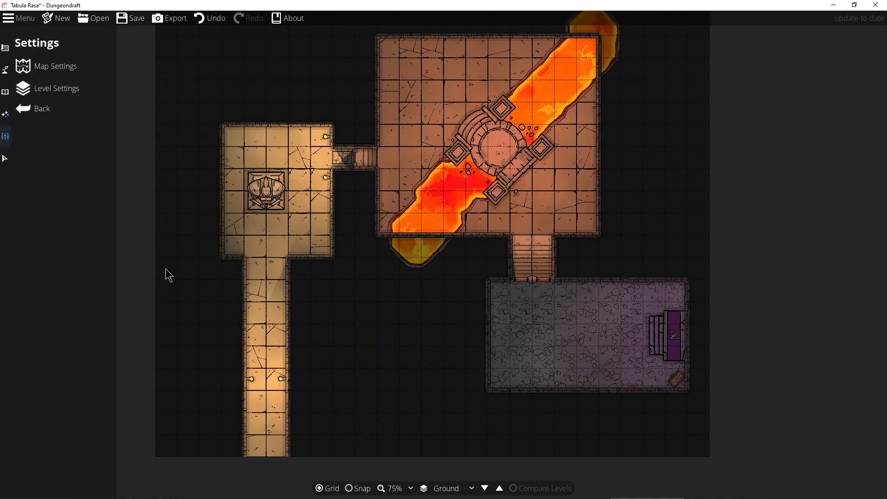
click(49, 67)
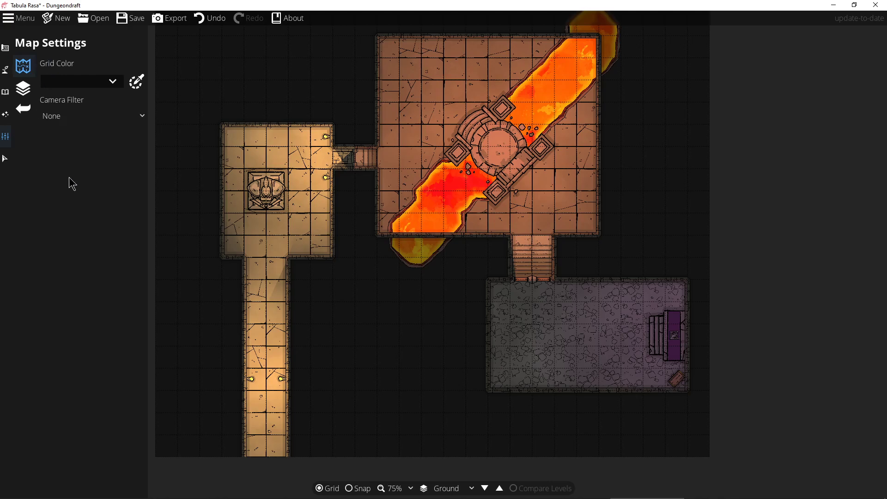
click(99, 125)
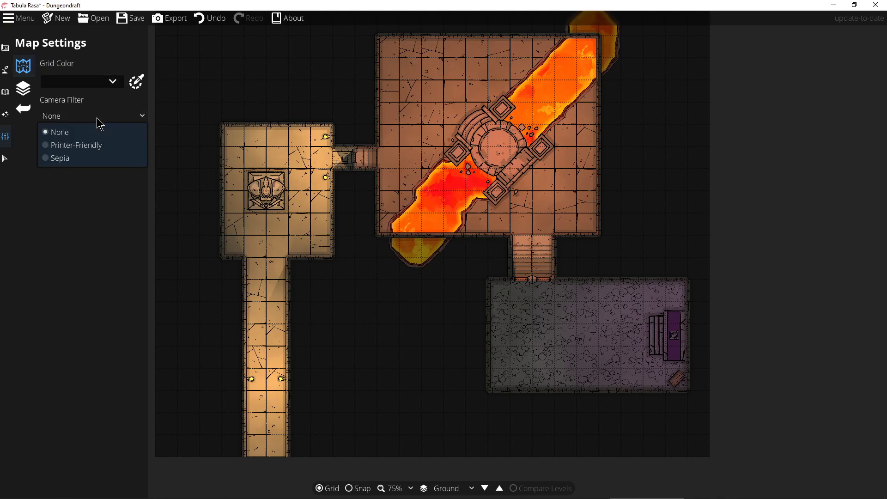
click(60, 159)
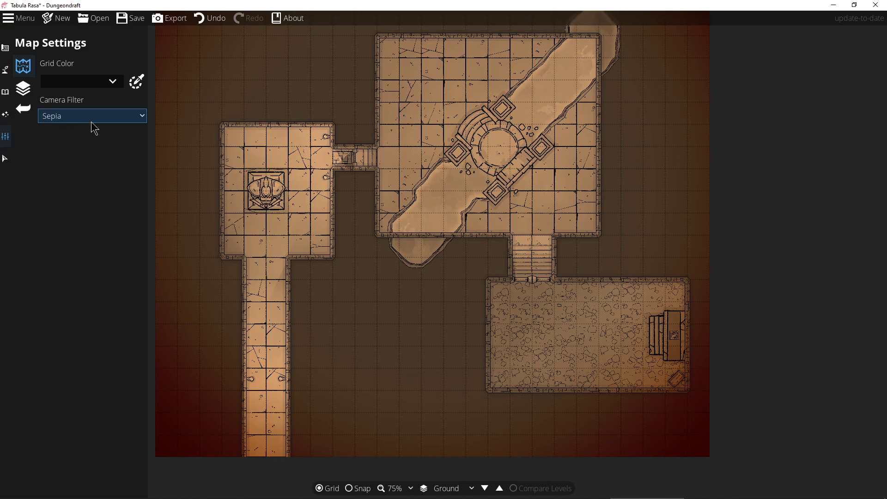
click(92, 121)
click(71, 146)
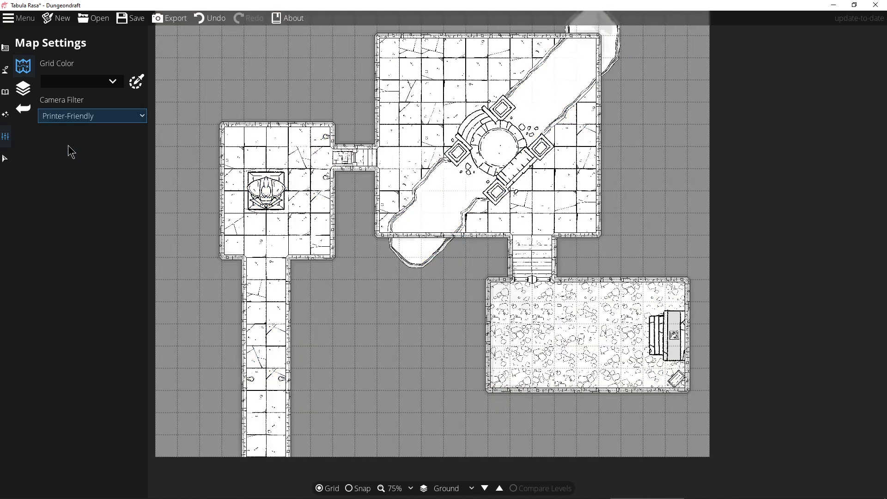
click(96, 119)
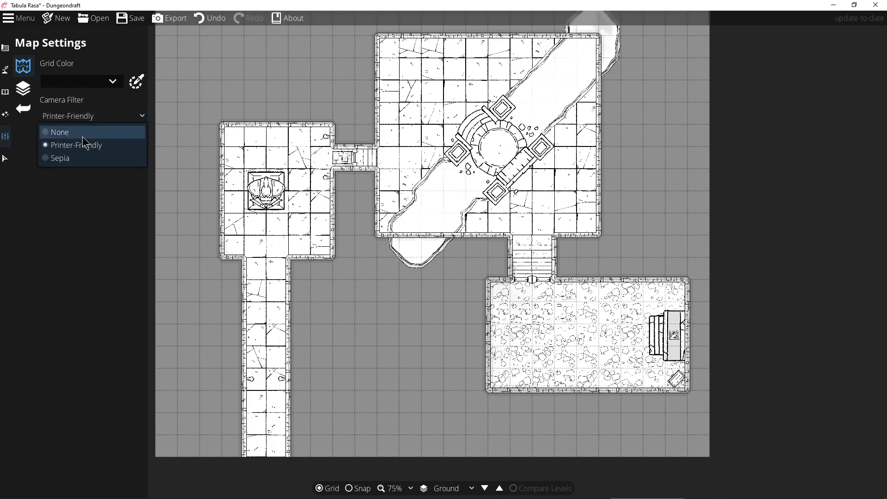
click(112, 132)
drag(432, 326, 439, 430)
drag(407, 405, 412, 364)
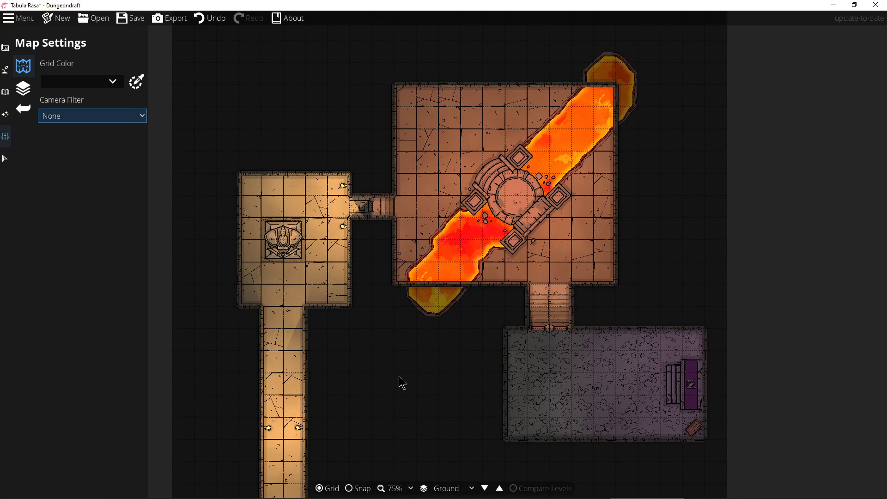
scroll(413, 370, down, 4)
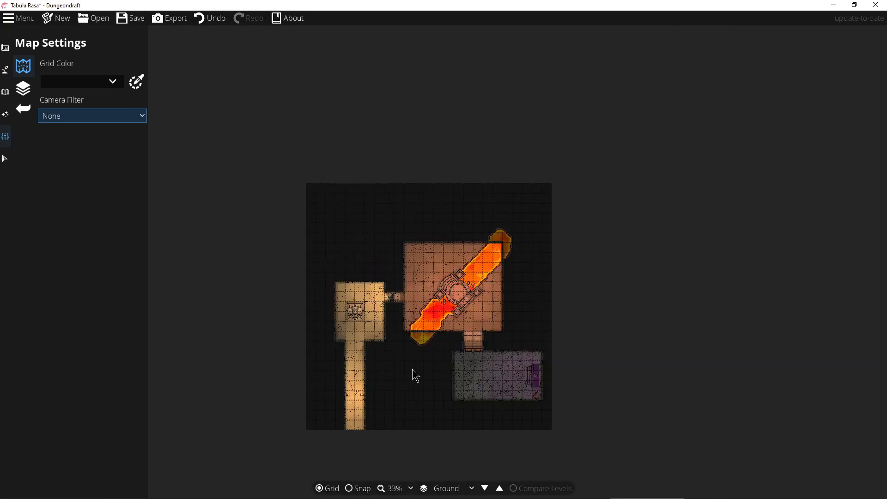
scroll(413, 369, up, 1)
scroll(413, 370, up, 1)
scroll(413, 369, down, 1)
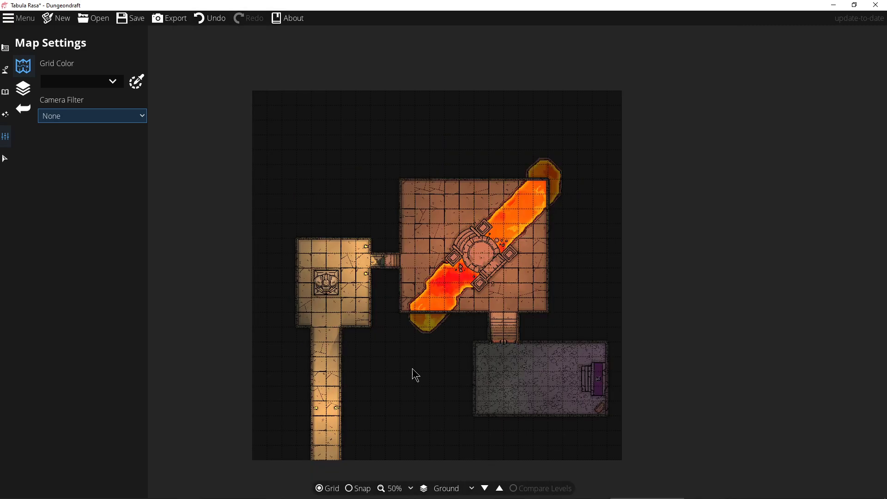
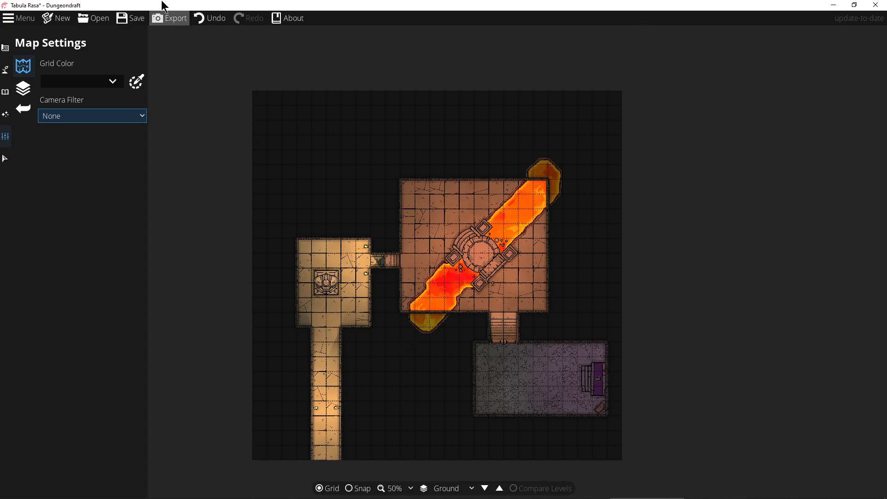
Try a custom grid PPI of 100 pixels in the map's export options and close them.
click(163, 18)
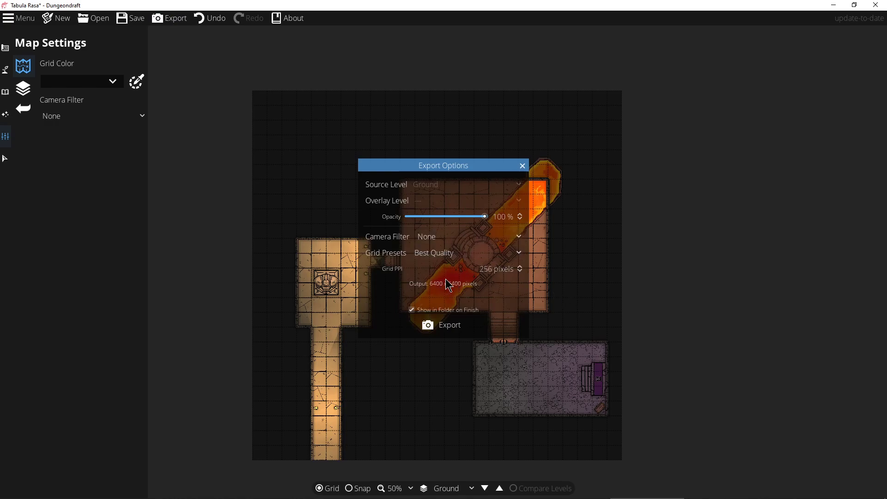
click(520, 271)
drag(478, 270, 492, 269)
text(10)
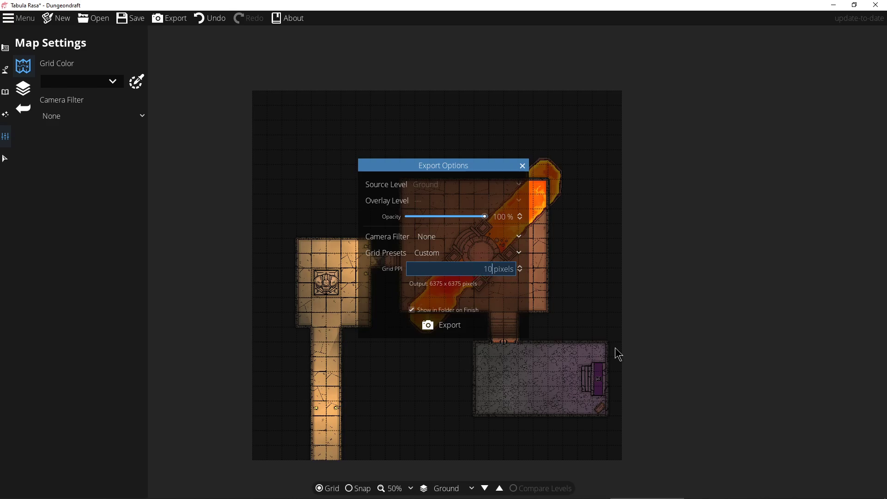
text(0)
key(Return)
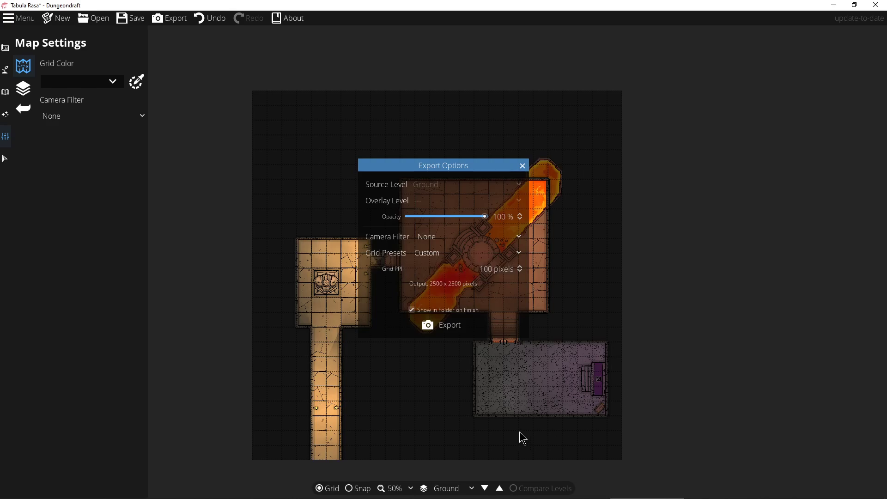
click(455, 326)
click(523, 167)
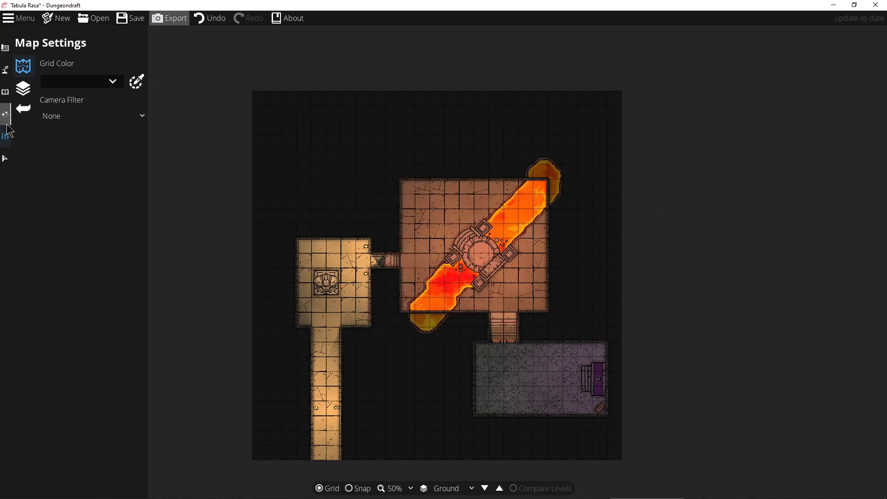
Review the level settings and open the Ground level's name for editing without changing it.
click(5, 114)
click(5, 139)
click(59, 89)
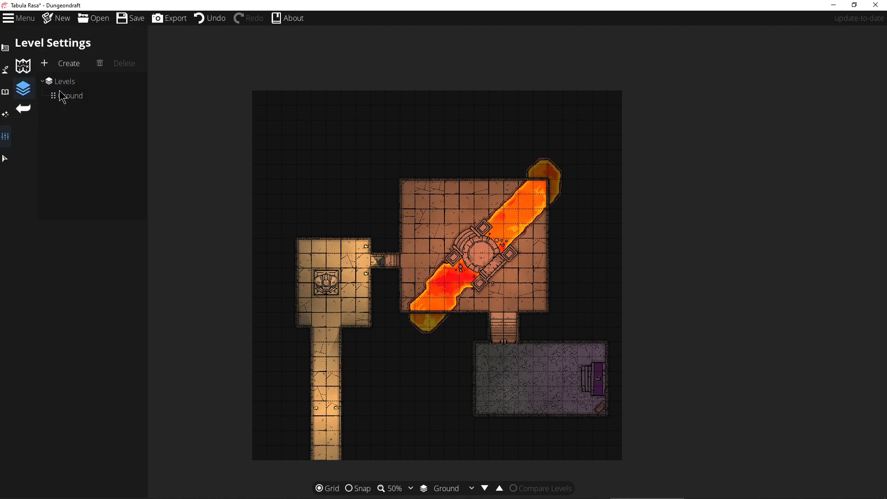
double_click(73, 96)
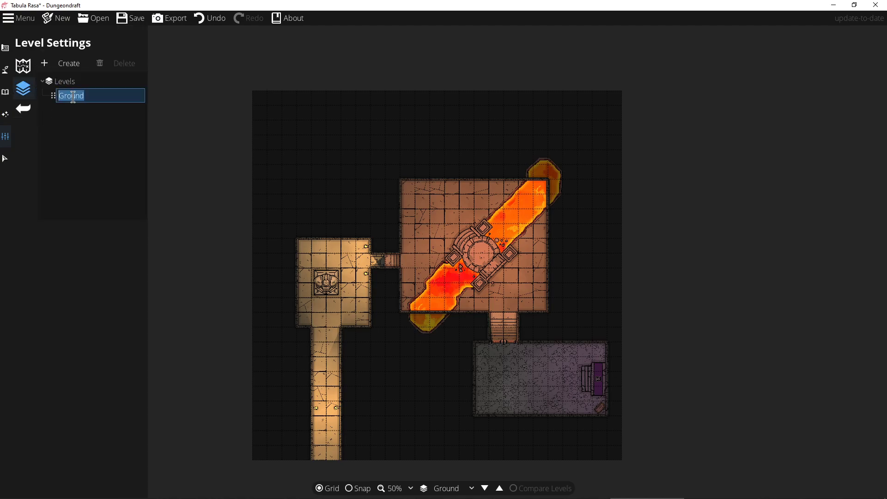
click(10, 118)
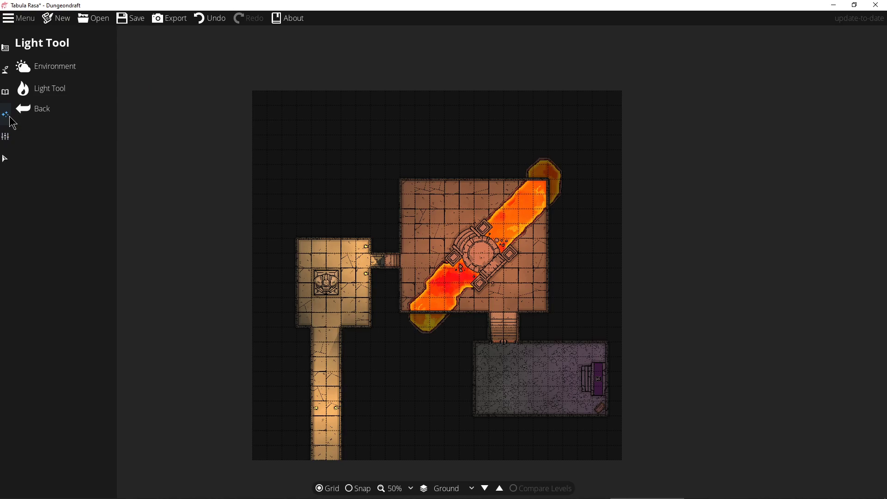
Try the light gray and dark gray grid colors on the map and set the grid back to black.
click(6, 136)
click(57, 67)
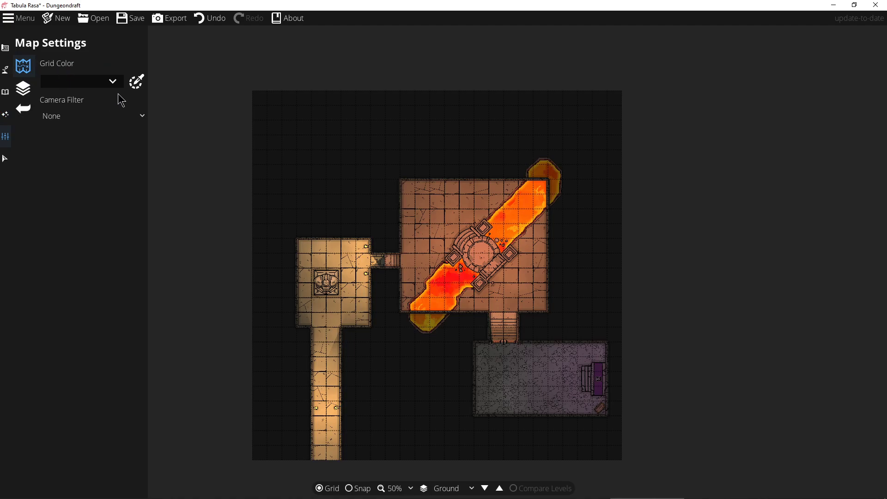
click(111, 83)
click(136, 55)
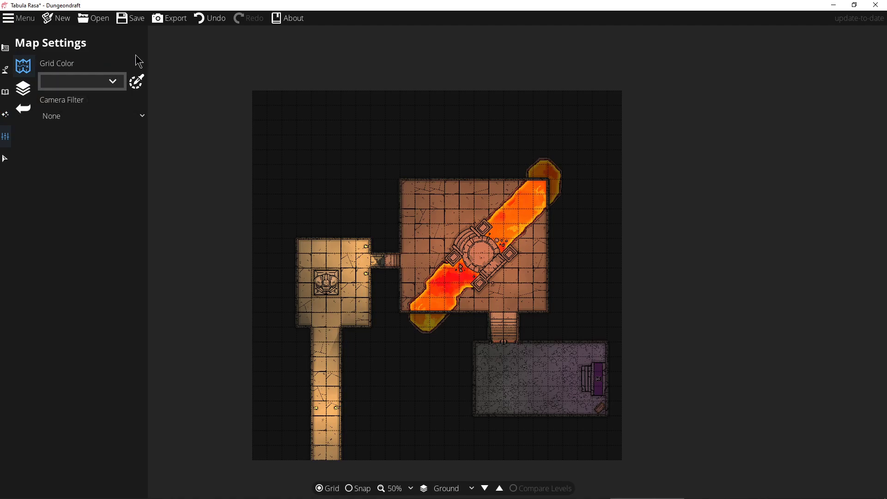
click(112, 86)
click(69, 103)
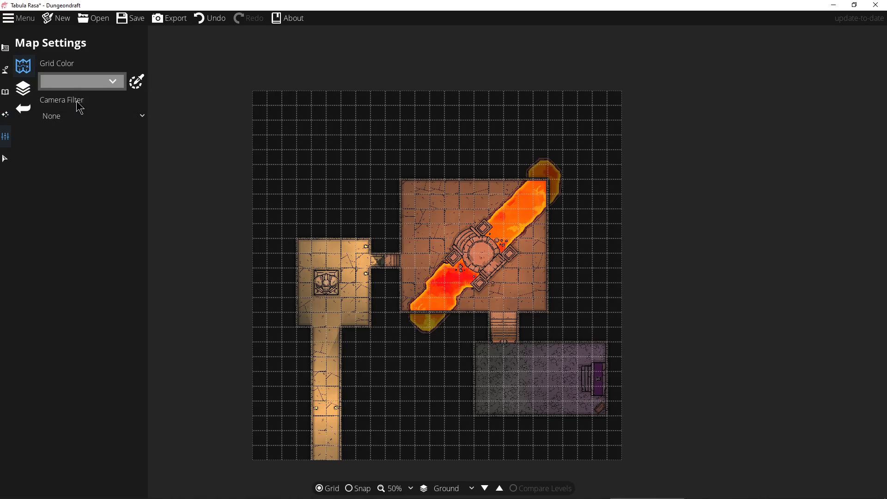
click(119, 85)
click(83, 101)
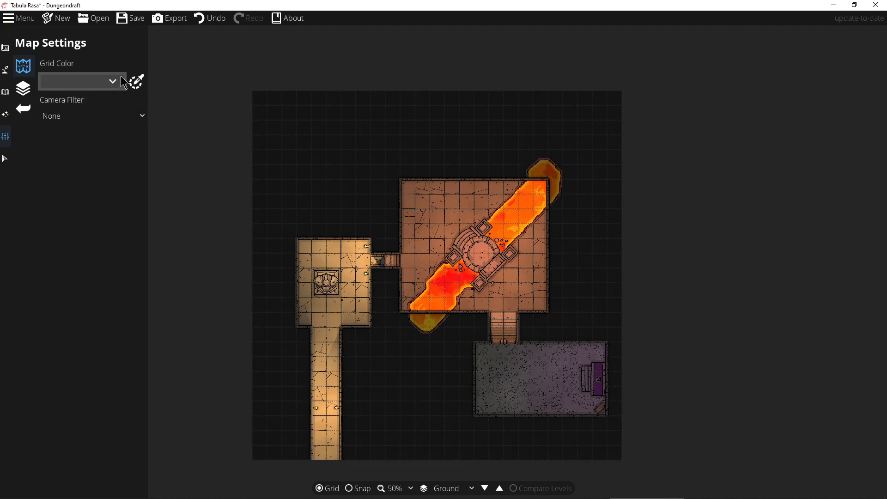
click(111, 84)
click(100, 100)
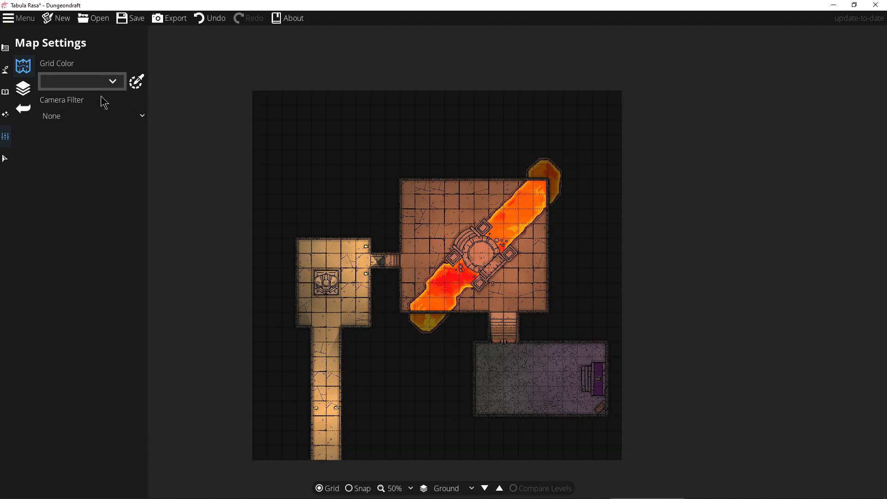
Preview the brightest preset grid color on the map and return the grid color to black.
click(121, 82)
click(64, 103)
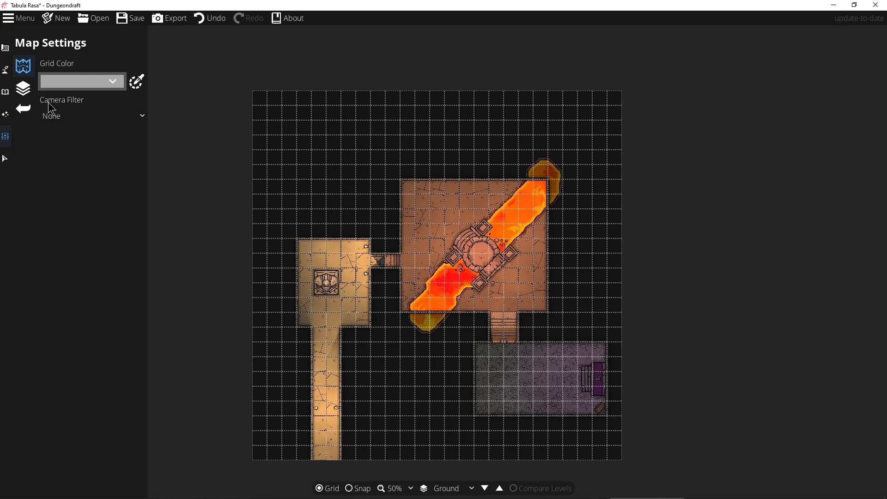
click(109, 84)
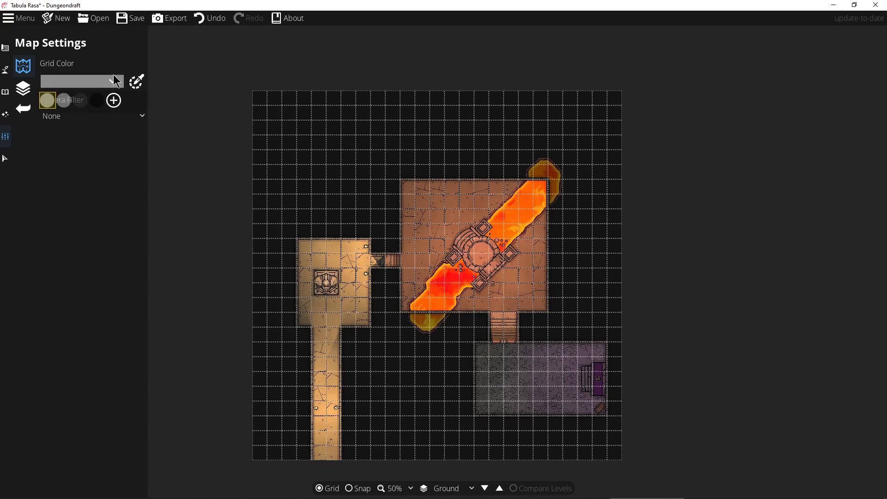
click(95, 99)
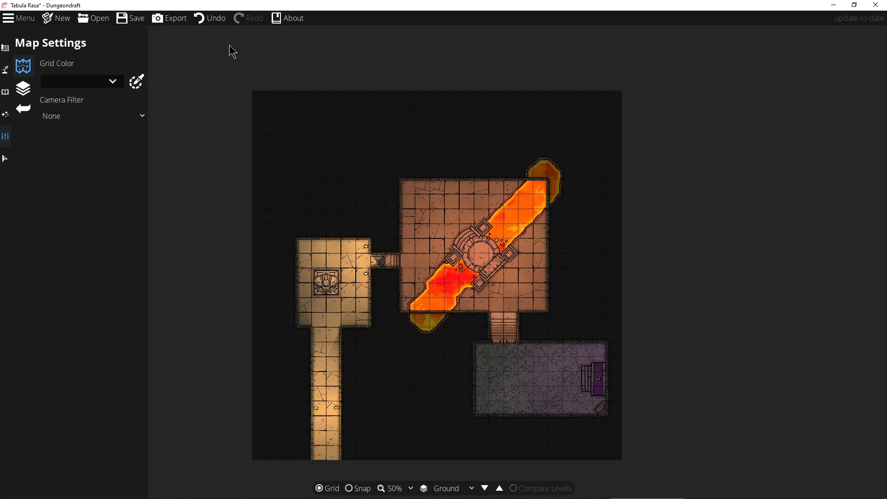
Export the map with the Custom grid preset at 100 pixels as a PNG named Three Room Dungeondraft in the Pictures folder.
click(170, 20)
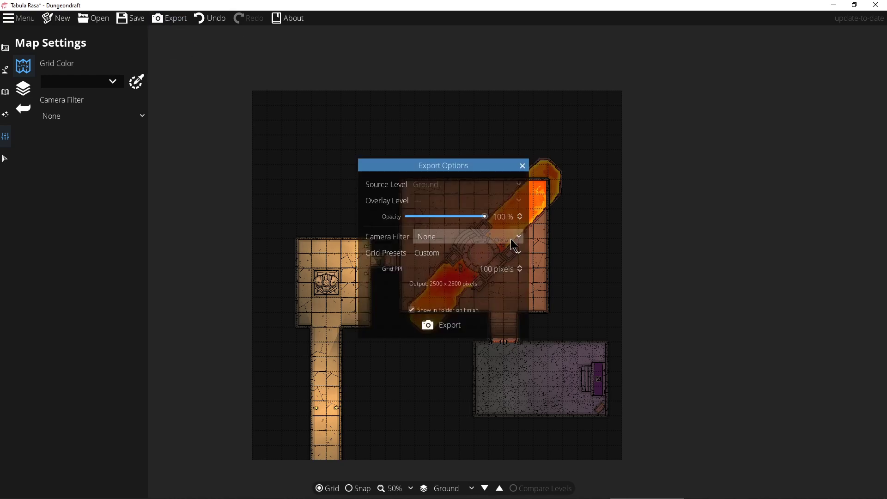
click(520, 254)
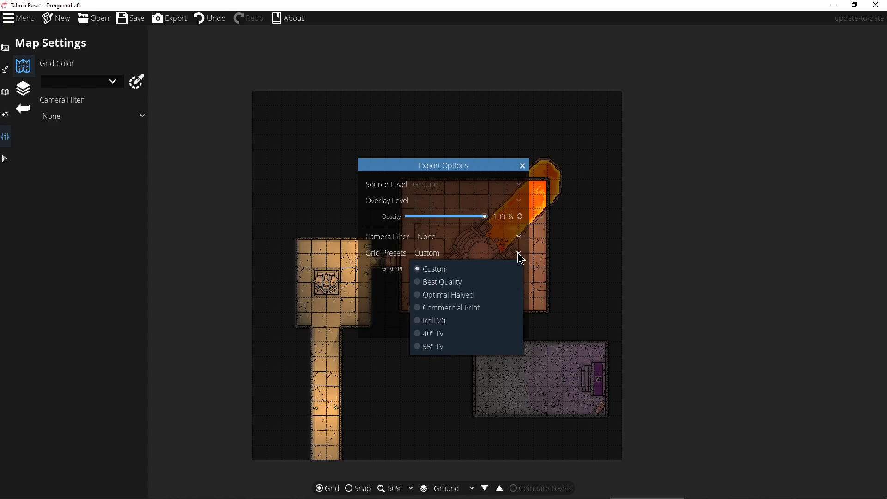
click(520, 258)
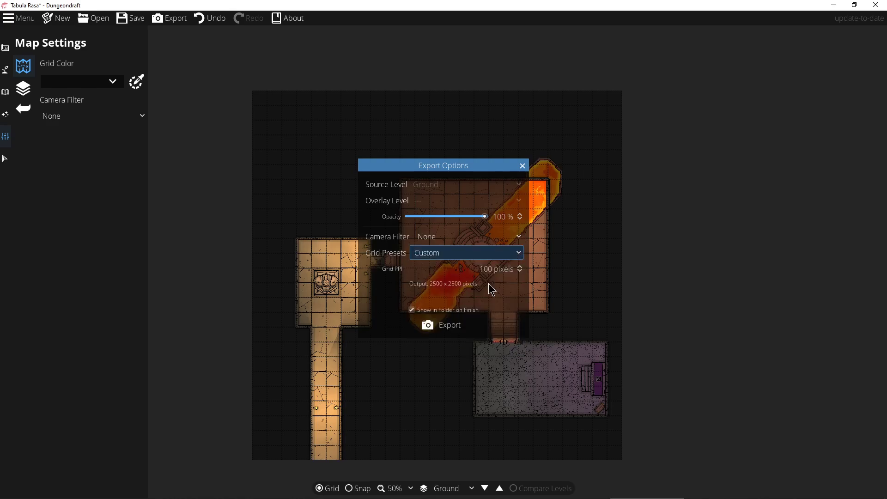
click(433, 328)
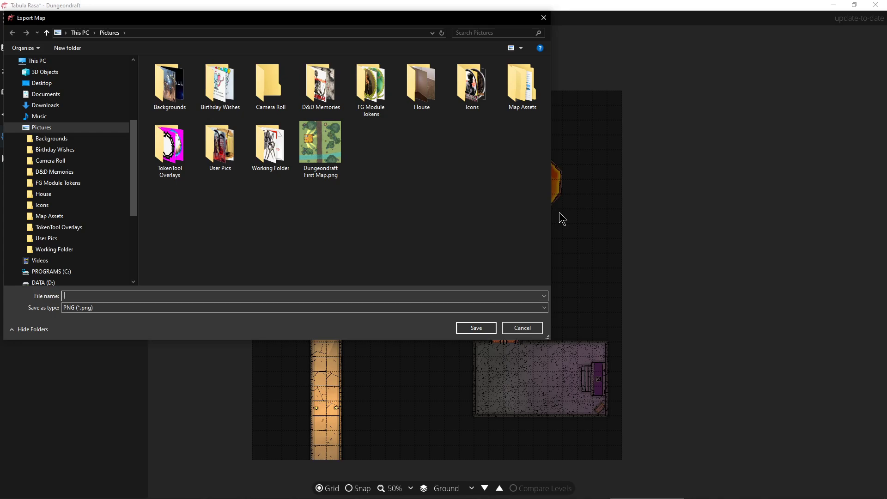
text(Three Room Dungeondraft)
key(Return)
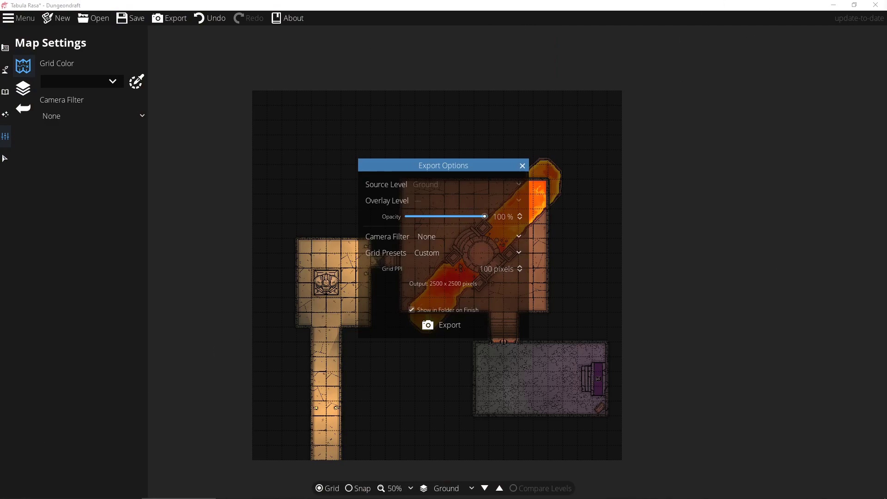
Close Dungeondraft, saving the unsaved map as Three Room Dungeondraft in the Pictures folder.
click(882, 5)
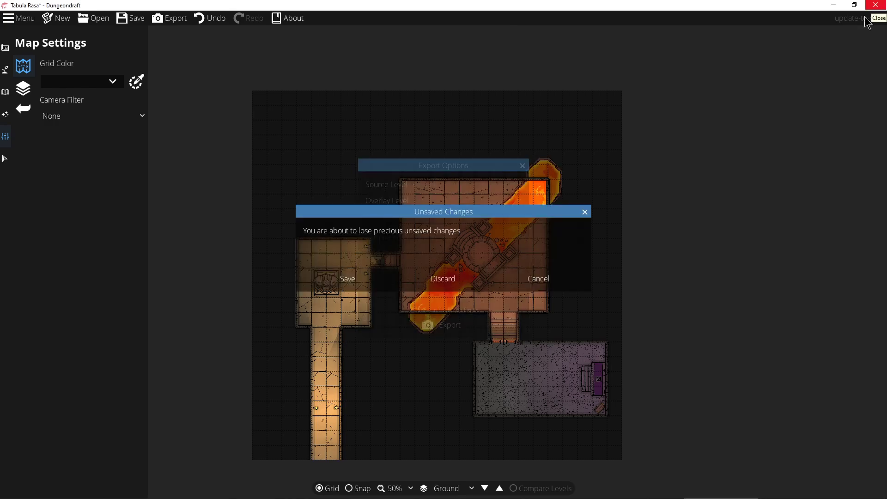
click(354, 282)
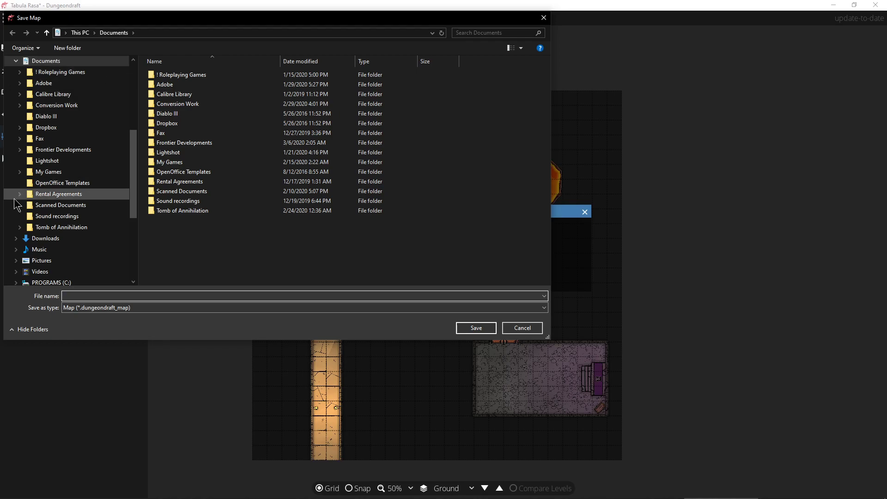
click(62, 261)
click(92, 296)
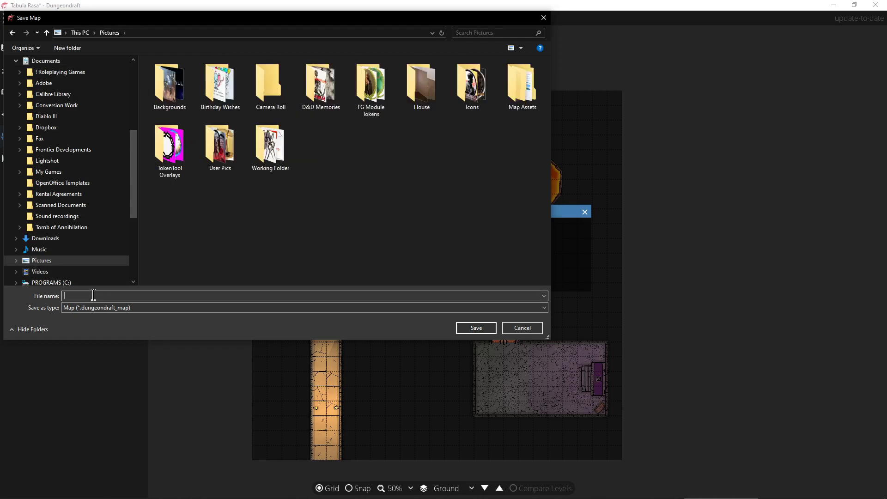
text(Three Room Dunge)
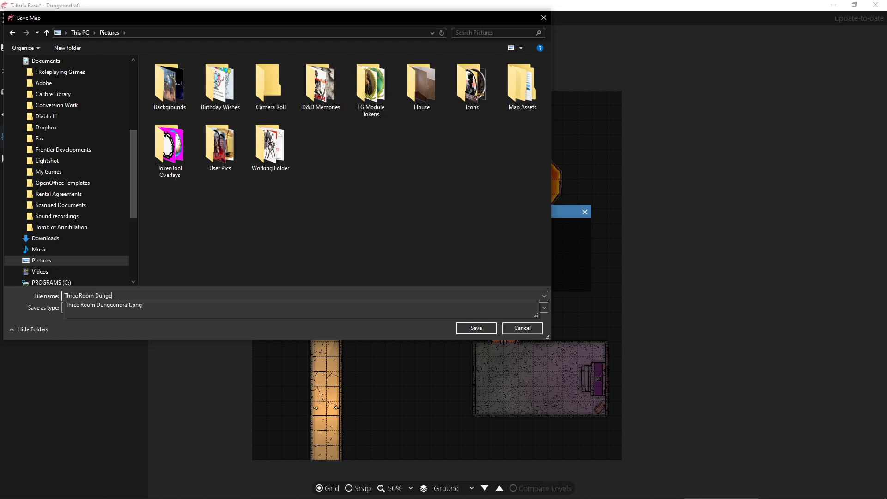
text(ondraft)
key(Return)
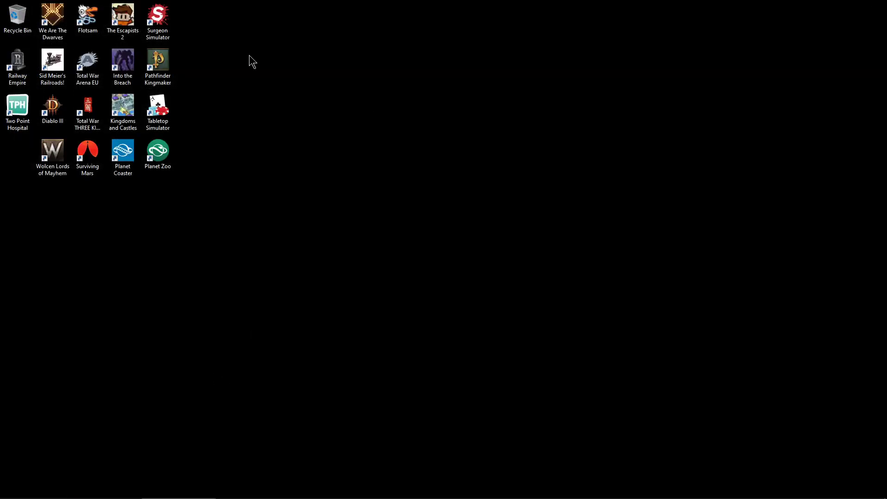
Restart Dungeondraft, maximize its window and open the saved map file.
mouse_move(589, 496)
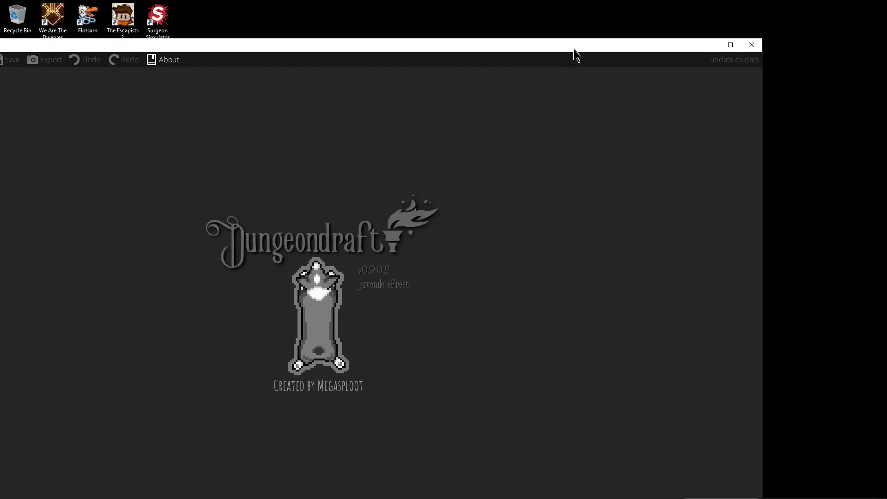
click(742, 57)
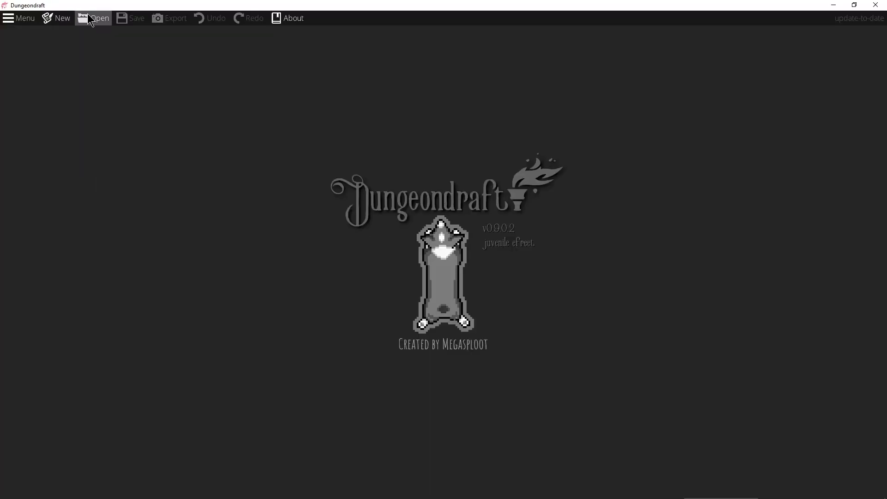
click(95, 18)
double_click(248, 148)
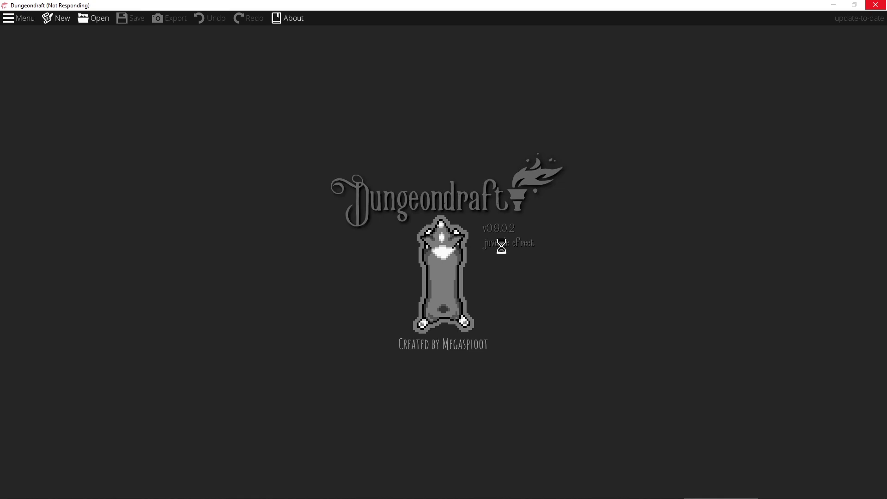
In Photoshop, reduce the exported map's canvas to 2300 by 2000 pixels and shift the map up and left so all rooms fit.
mouse_move(444, 493)
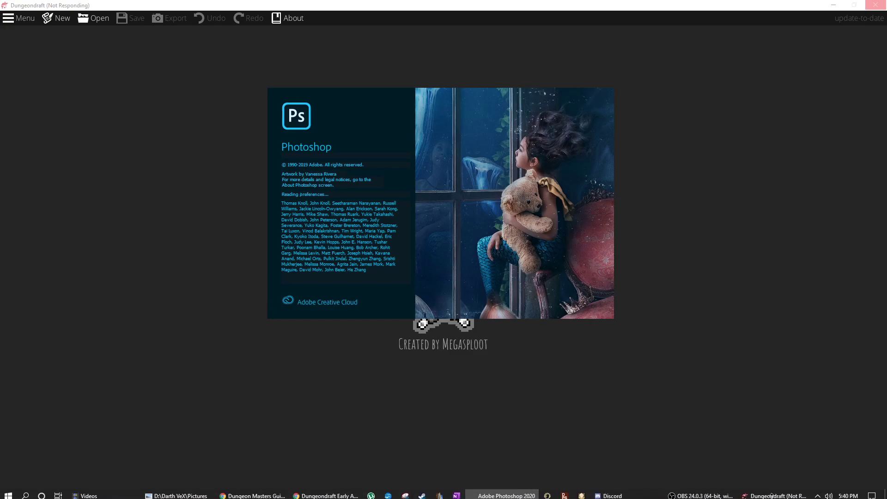
mouse_move(776, 492)
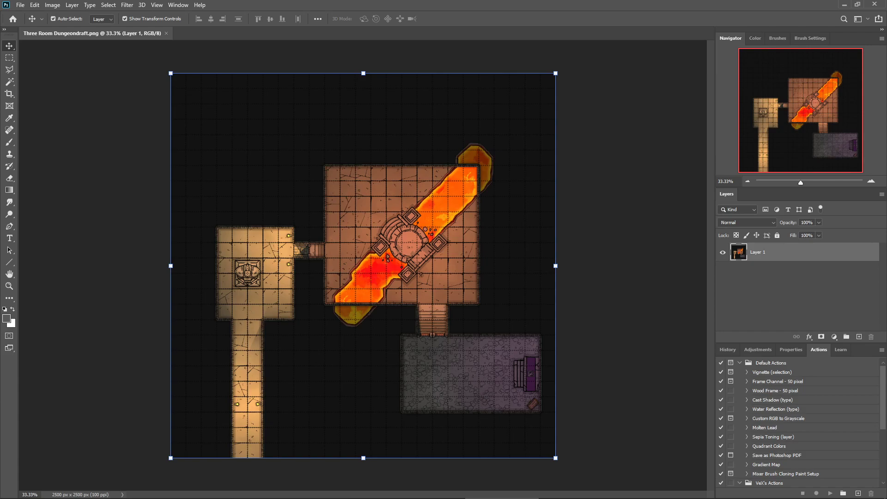
click(54, 7)
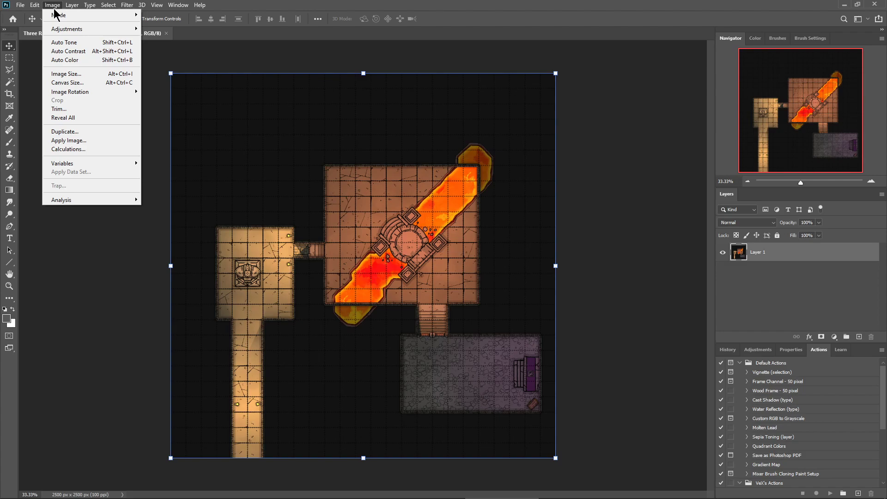
click(67, 83)
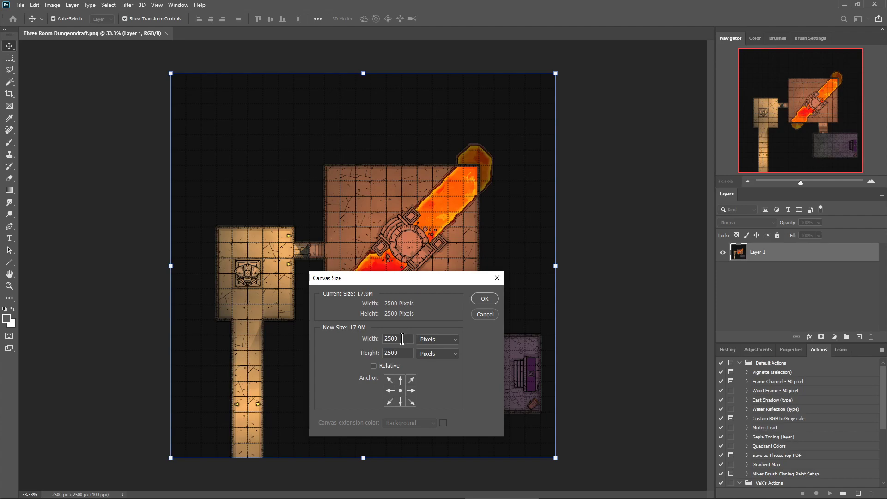
double_click(388, 340)
text(2300)
key(Tab)
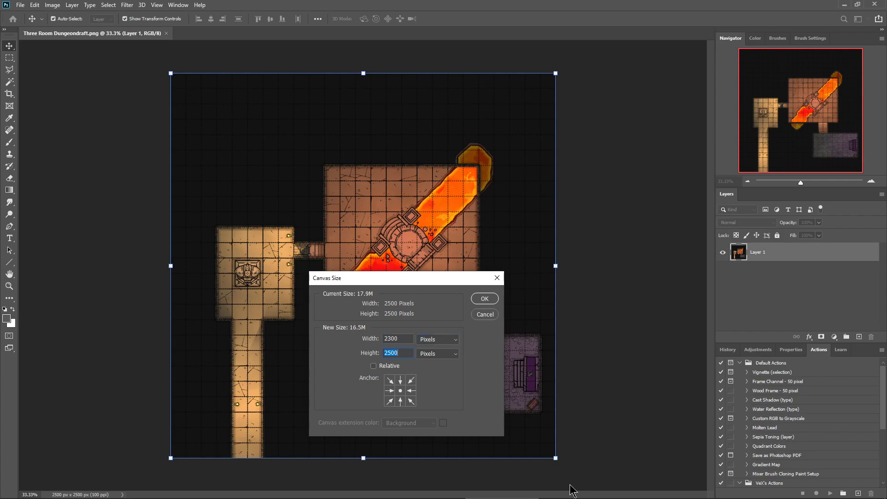
text(20000)
key(BackSpace)
click(484, 299)
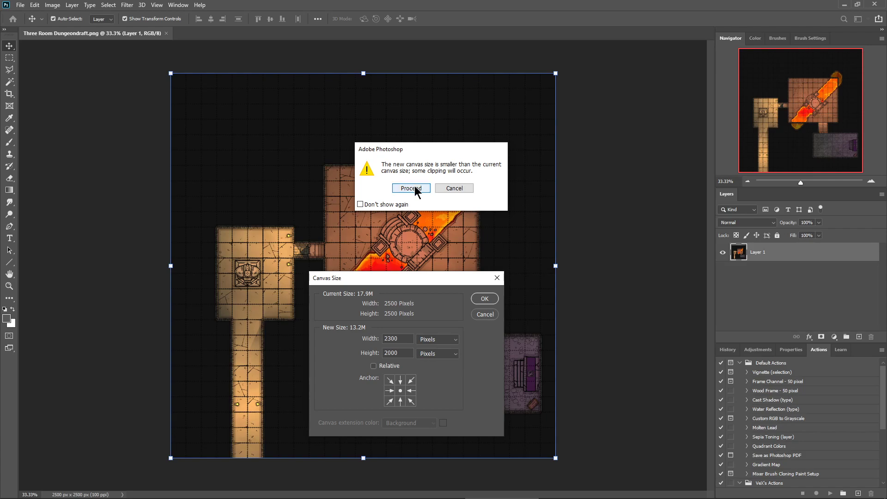
click(411, 188)
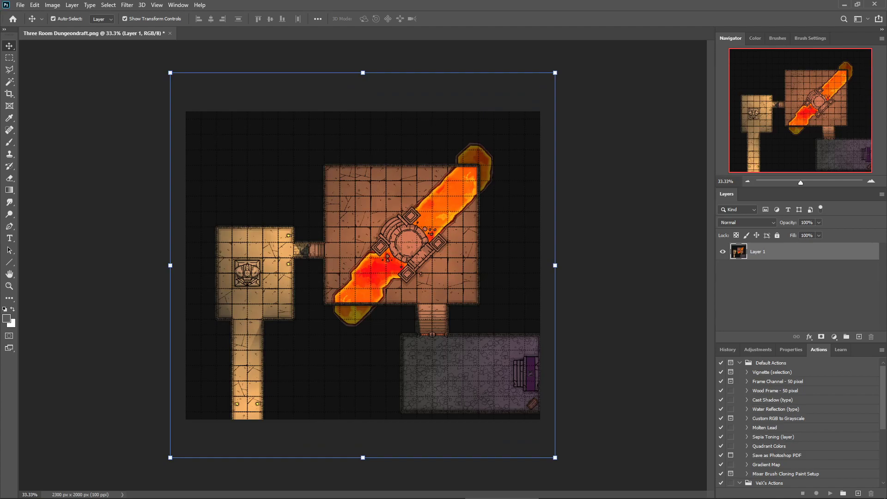
drag(420, 291, 406, 254)
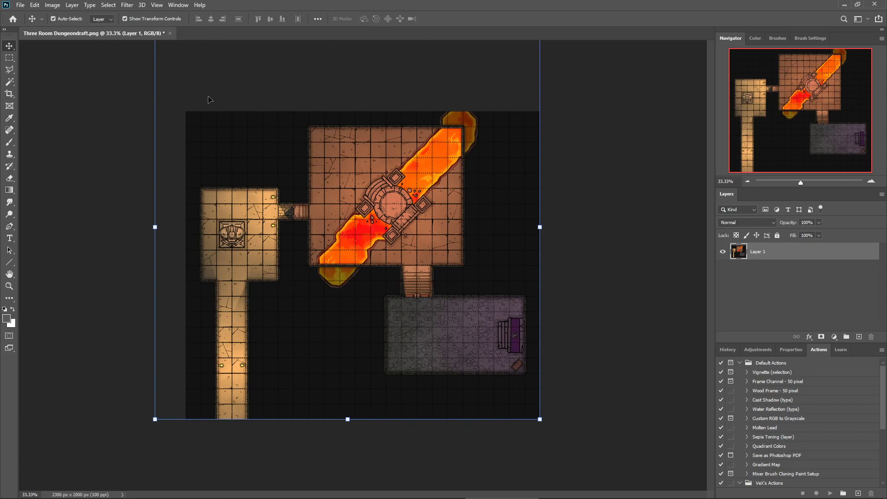
Export the cropped map for web as a High JPEG at 50 percent size, named Three-Room-Dungeondraft.jpg, in the Finished folder.
key(ctrl+alt+shift+s)
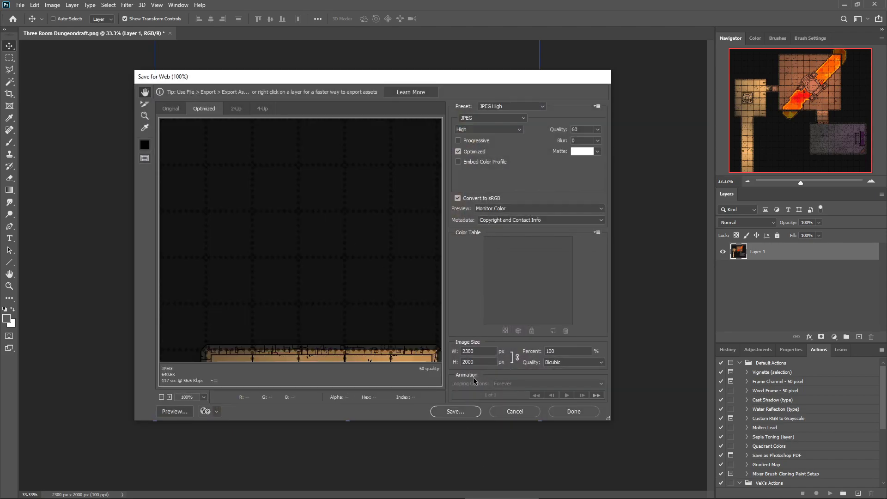
click(557, 352)
text(50)
click(461, 413)
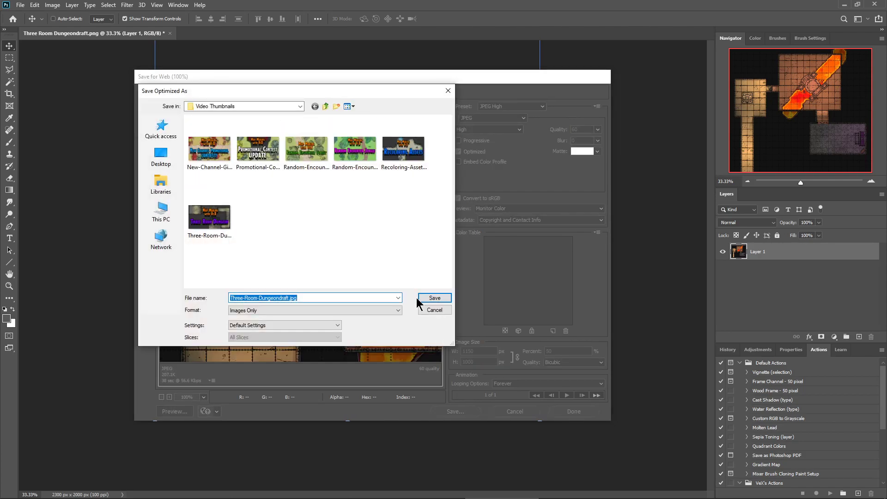
click(300, 106)
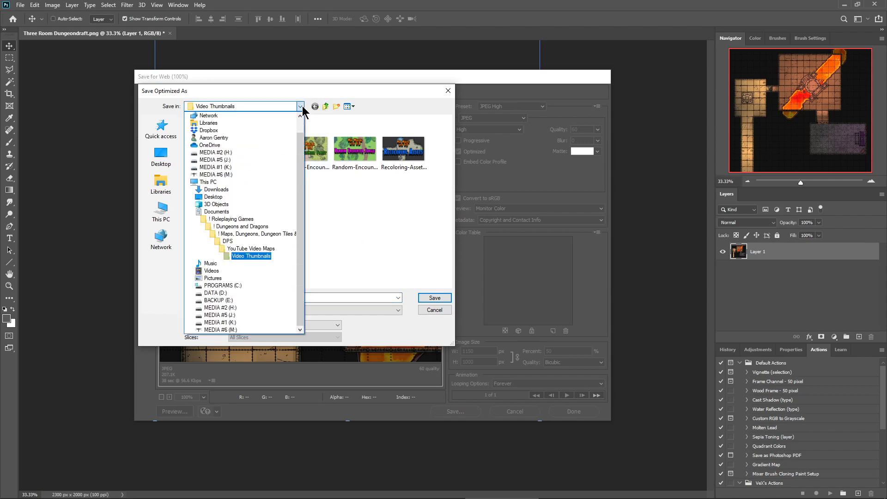
click(248, 250)
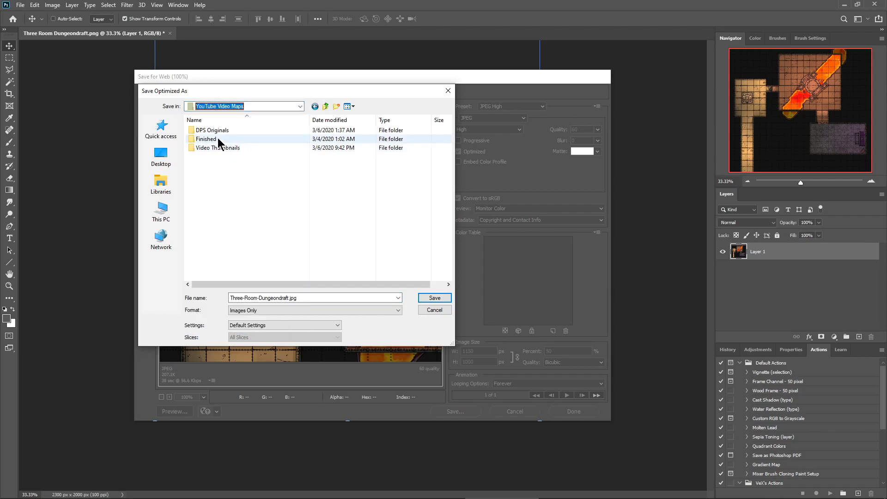
double_click(218, 137)
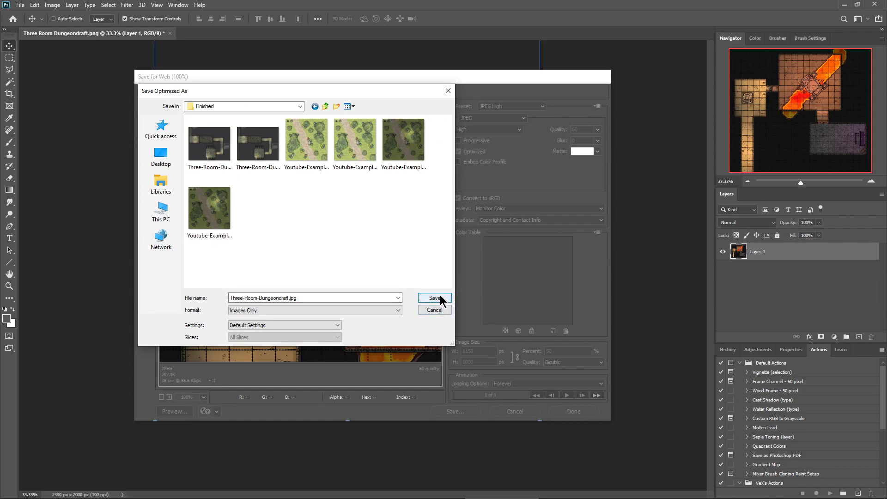
click(440, 299)
Switch to the unresponsive Dungeondraft window and force it to close.
mouse_move(258, 497)
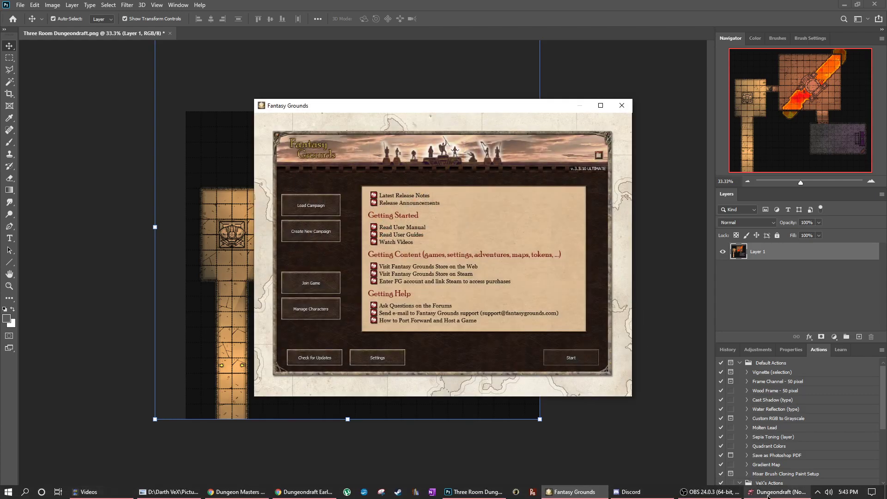
click(779, 493)
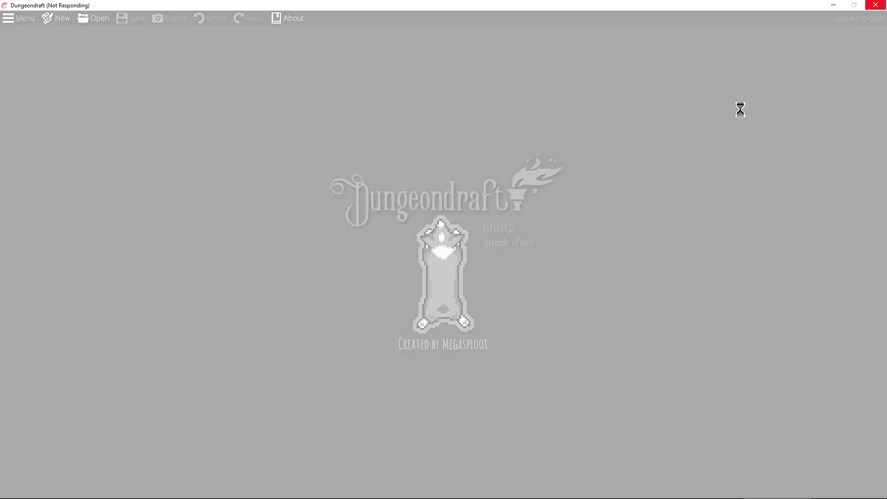
click(880, 4)
click(411, 267)
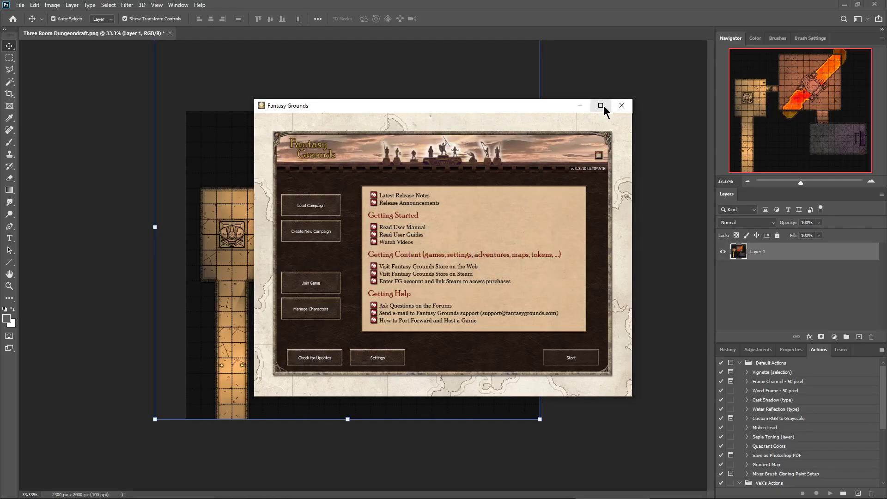
In Fantasy Grounds, maximize the window, create a 5E campaign named Test, and dismiss its setup window with show on load off.
click(603, 105)
click(331, 205)
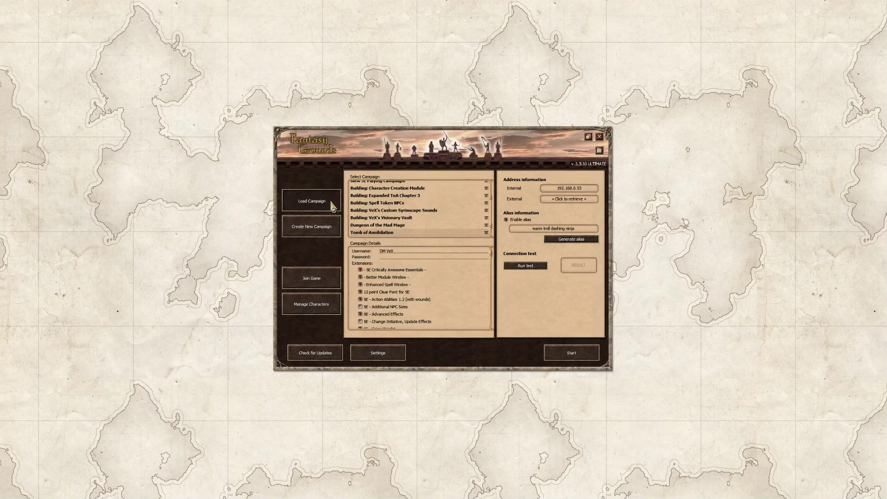
scroll(406, 224, down, 1)
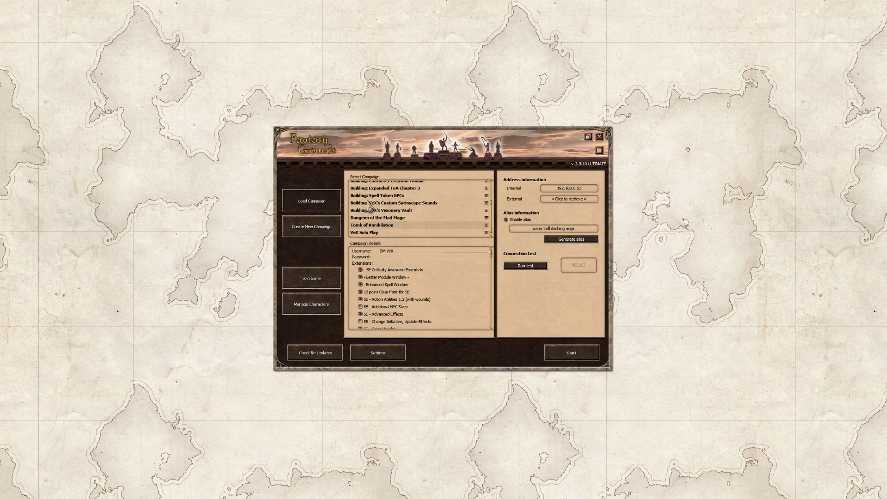
click(308, 278)
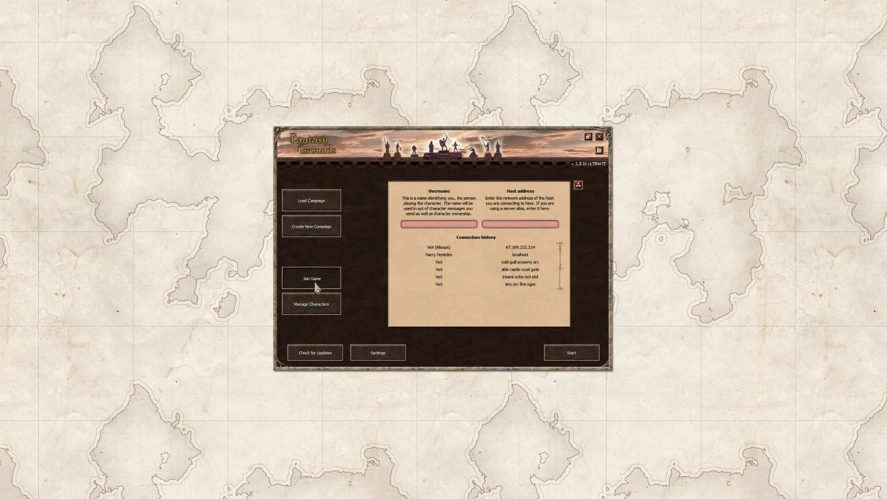
click(307, 231)
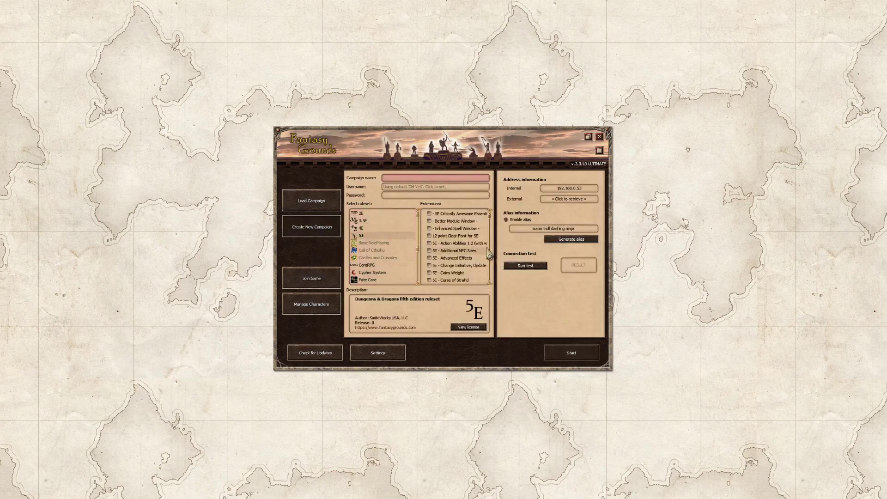
text(T)
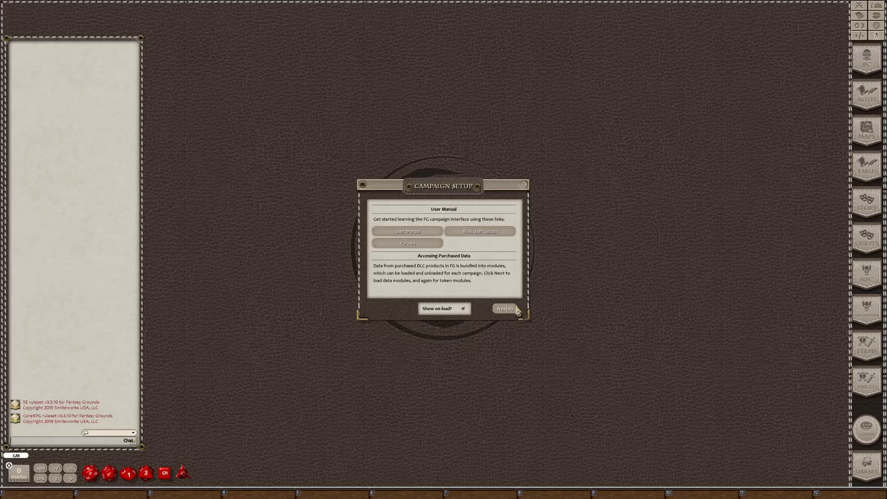
click(462, 308)
click(524, 184)
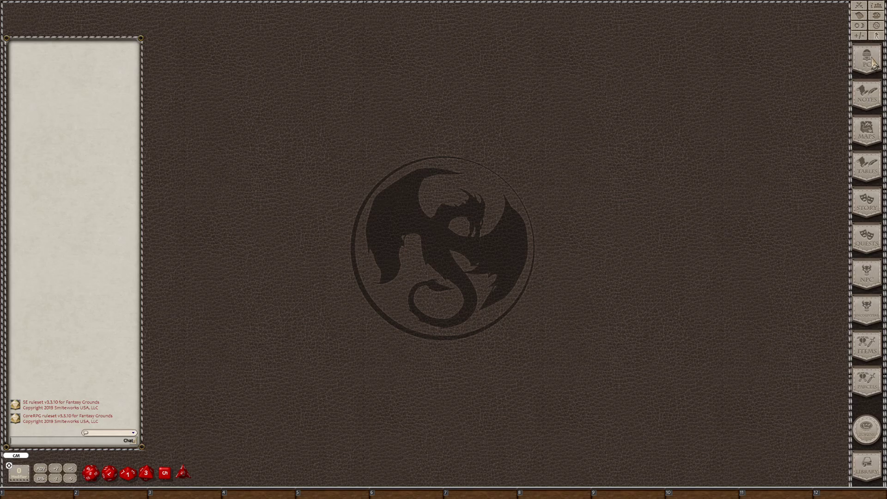
Open the Test campaign's images folder, copy Three-Room-Dungeondraft.jpg into it, and close the folder.
click(866, 147)
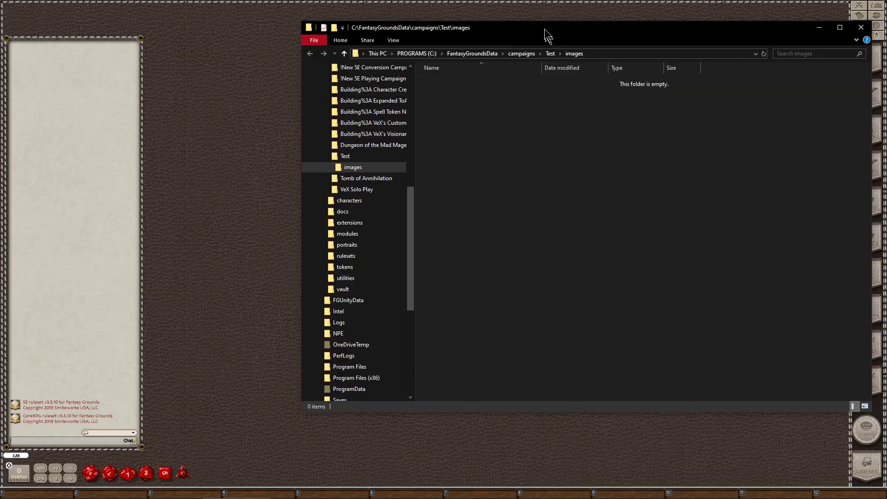
drag(544, 28, 484, 155)
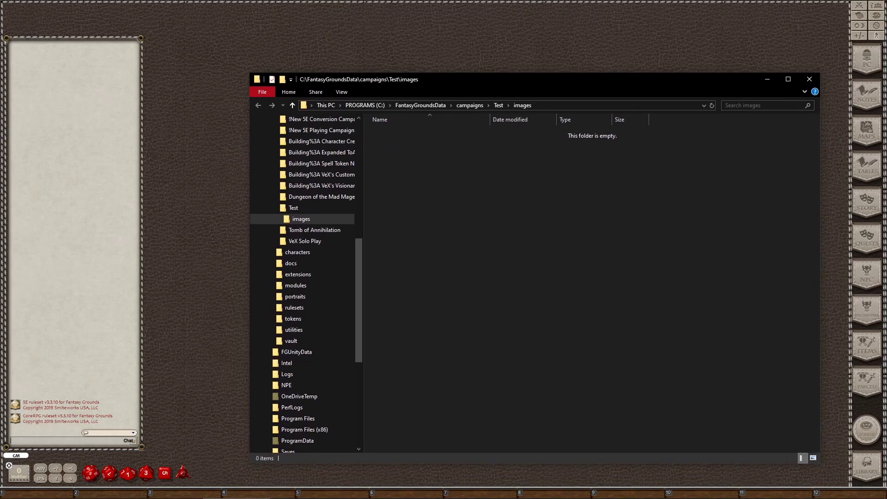
drag(365, 119, 411, 199)
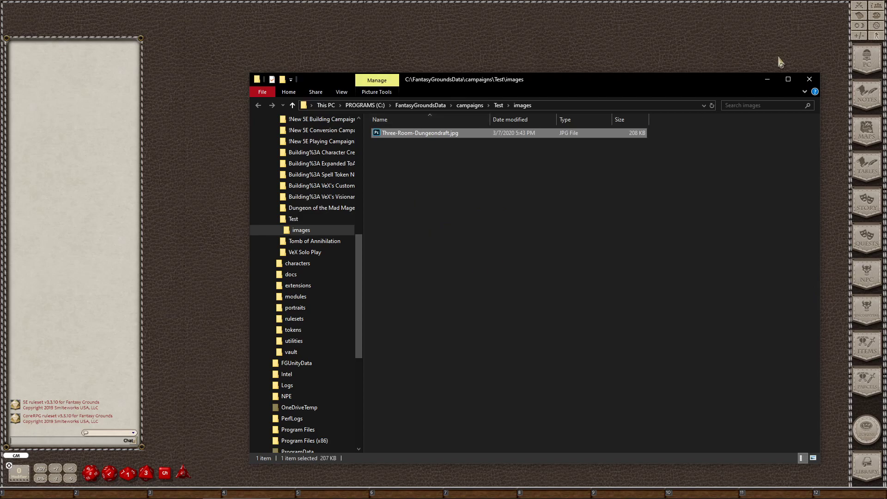
click(811, 81)
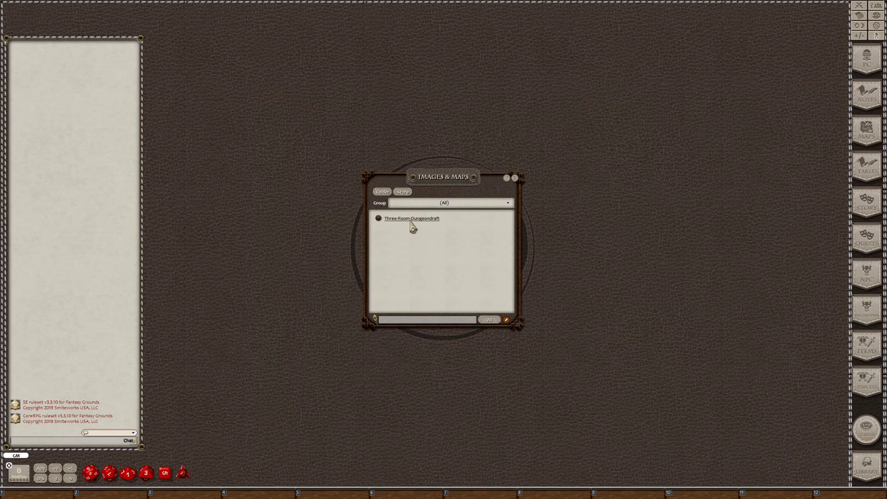
Open the Three-Room-Dungeondraft map, show its toolbar and bring up its layer options.
click(411, 224)
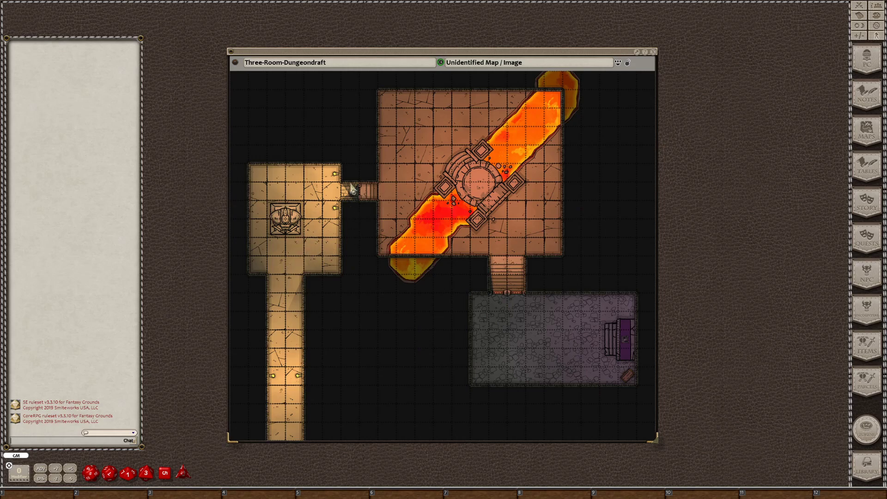
click(618, 63)
right_click(402, 225)
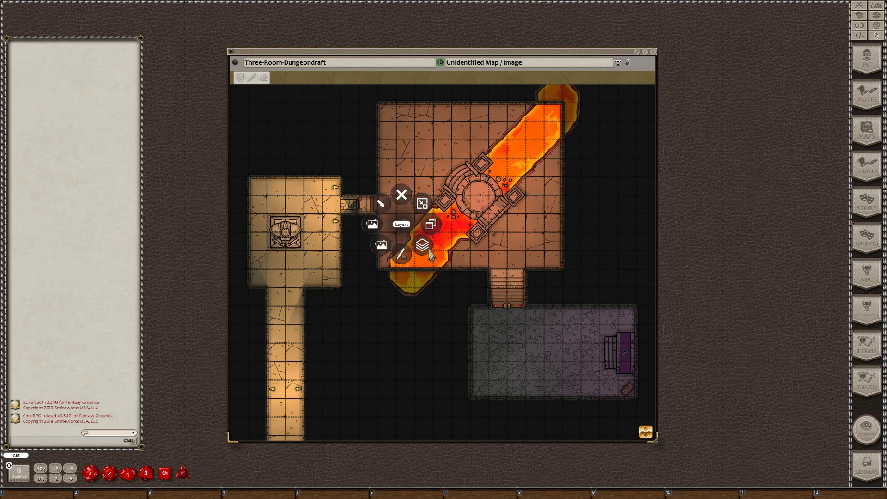
click(423, 248)
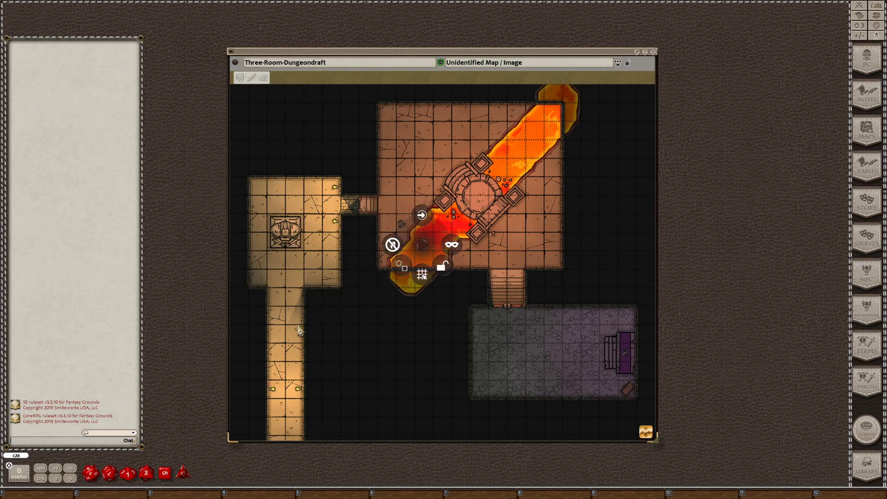
Draw the map's grid over one floor square just below the statue in the torchlit room, matching the printed grid lines.
scroll(307, 284, up, 5)
scroll(307, 280, up, 2)
click(329, 289)
scroll(340, 222, up, 1)
drag(340, 219, 490, 255)
scroll(421, 275, up, 5)
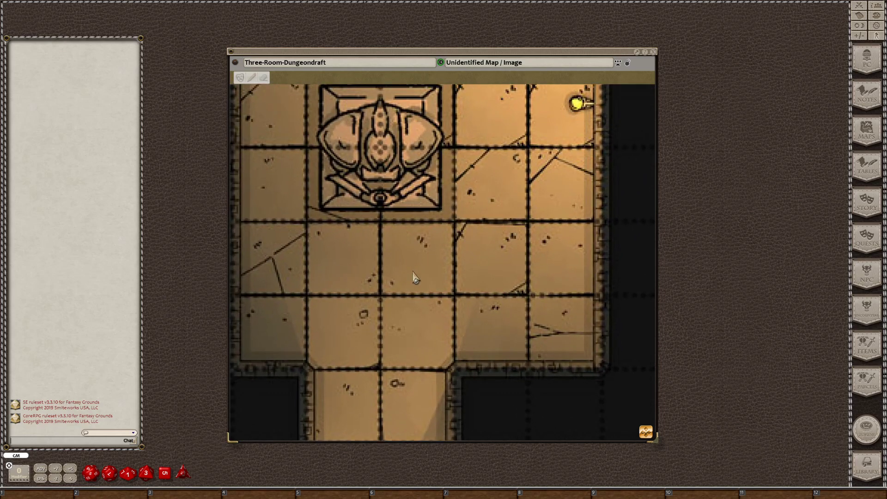
scroll(424, 264, up, 4)
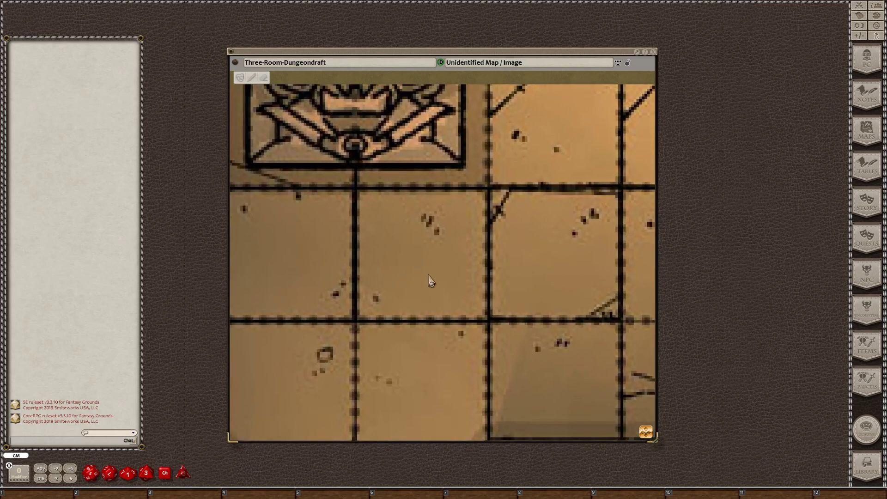
scroll(423, 271, up, 2)
mouse_move(417, 248)
mouse_down()
mouse_move(435, 273)
mouse_move(420, 264)
mouse_up()
scroll(421, 265, up, 2)
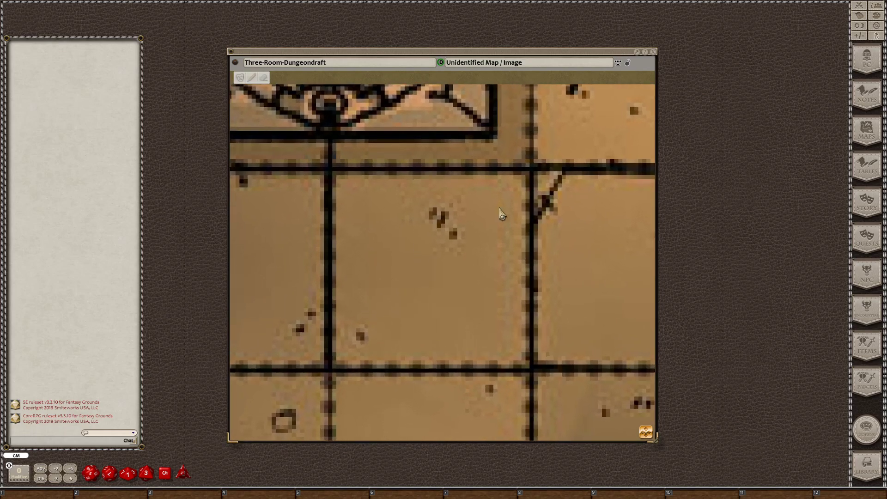
right_click(406, 298)
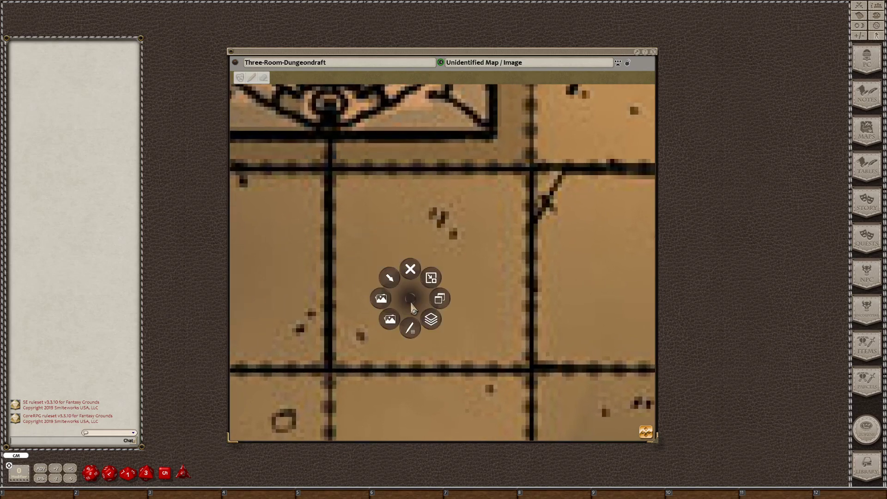
click(428, 318)
click(430, 349)
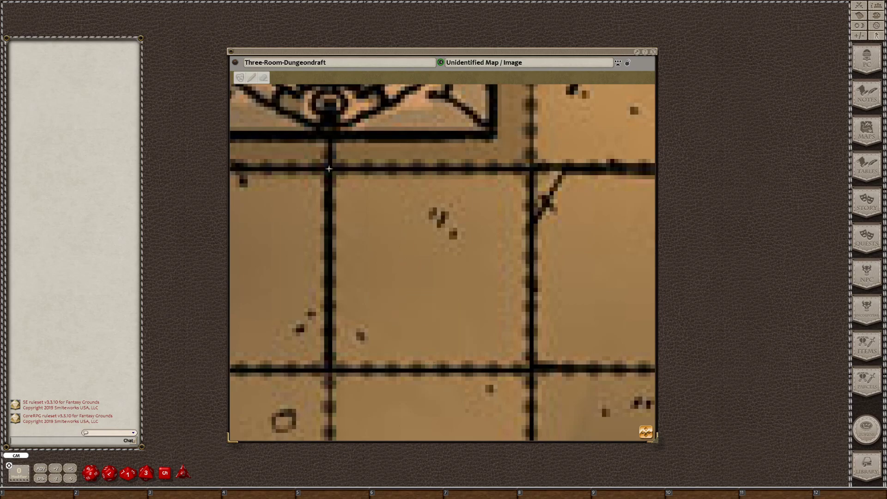
drag(330, 169, 476, 373)
Inspect how the overlaid grid aligns with the printed grid across all rooms and corridors of the map.
scroll(467, 291, down, 2)
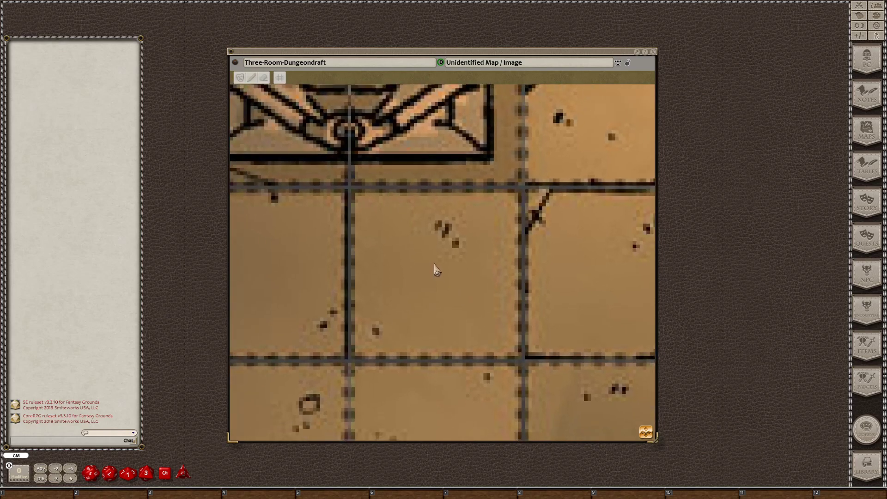
scroll(436, 270, down, 6)
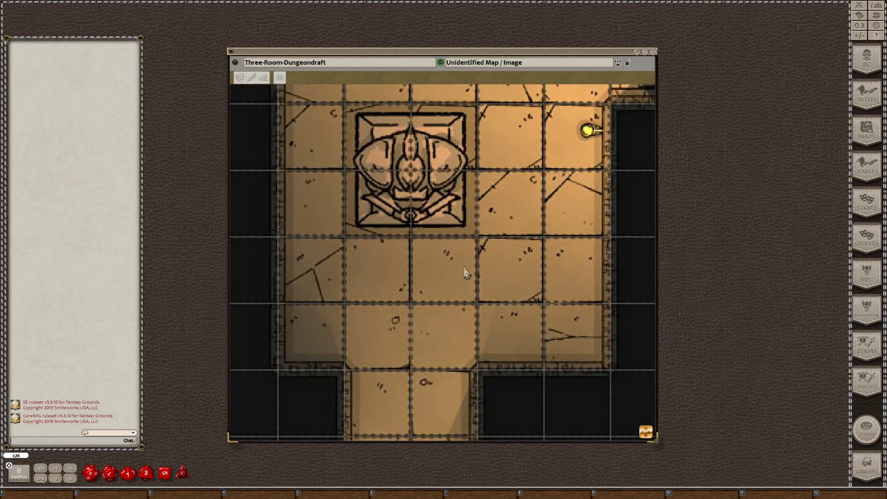
scroll(466, 273, down, 10)
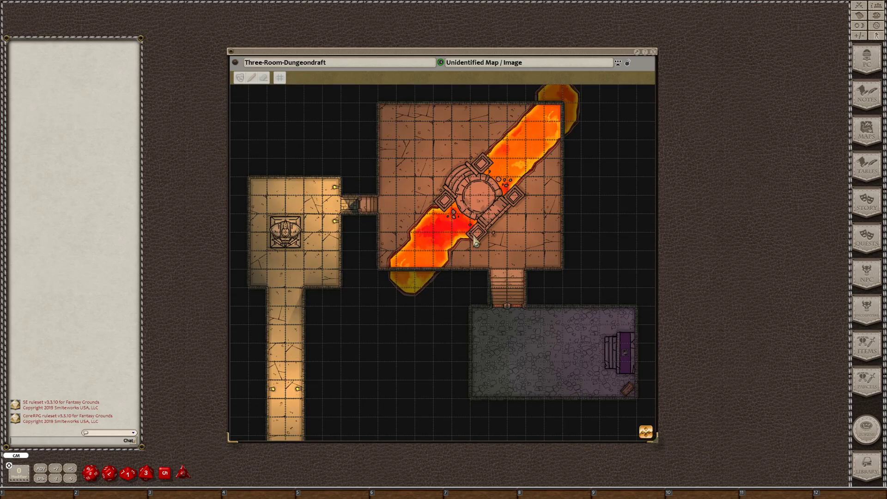
scroll(476, 243, up, 5)
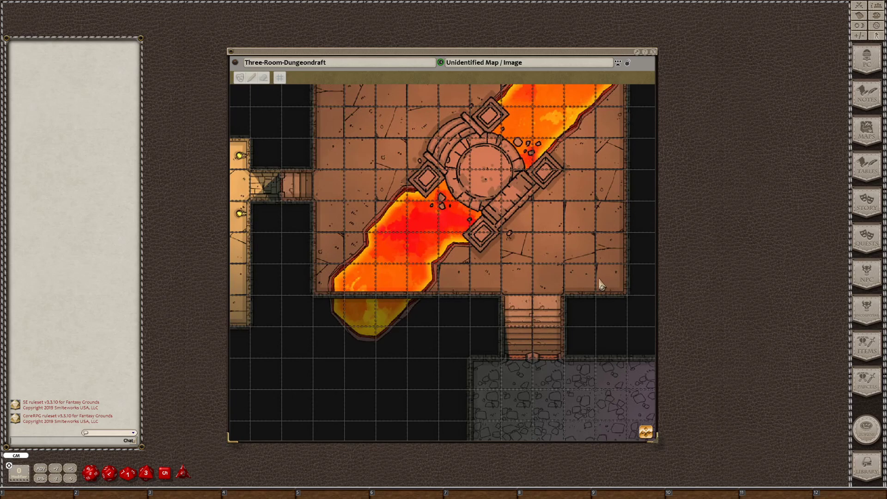
drag(599, 283, 479, 181)
scroll(501, 214, up, 3)
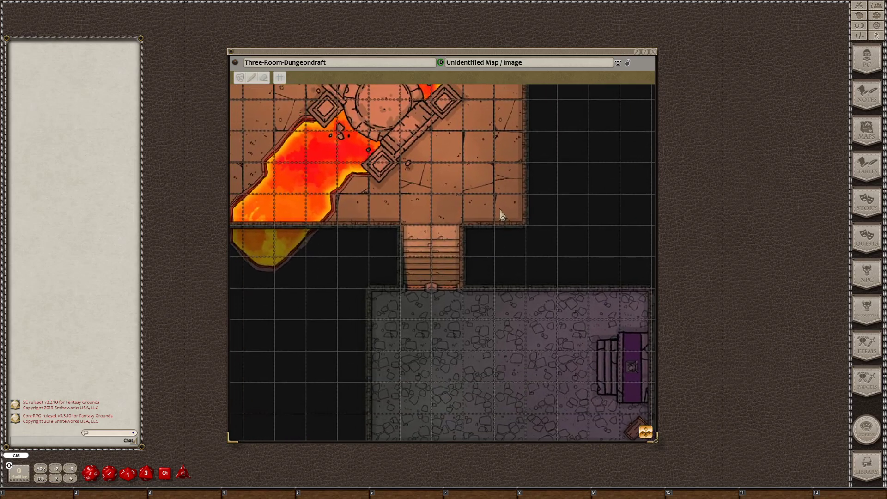
drag(543, 233, 578, 301)
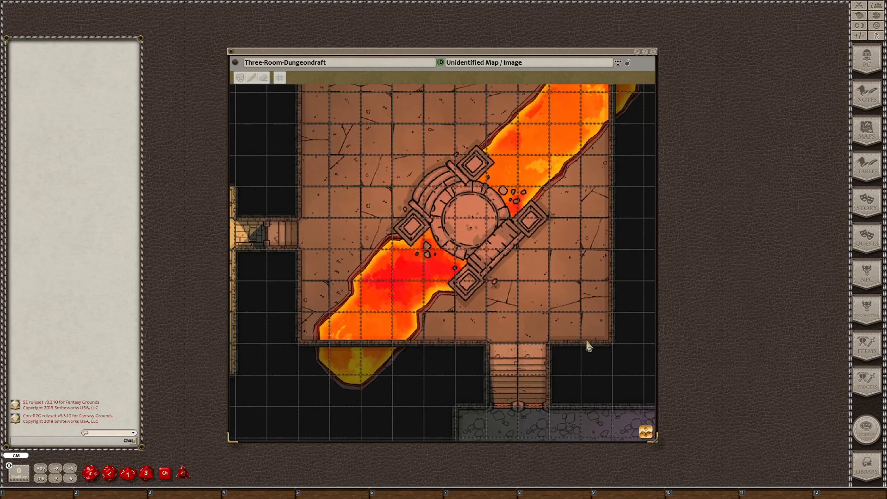
drag(499, 342, 621, 138)
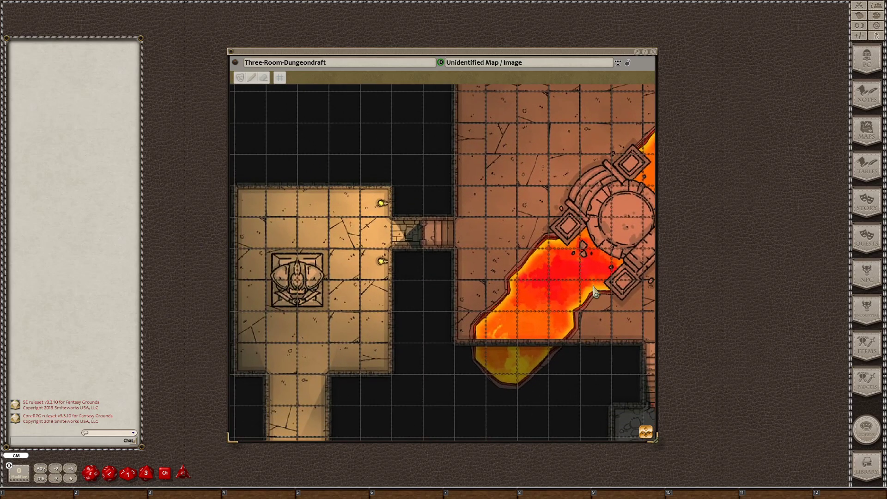
drag(521, 216, 568, 92)
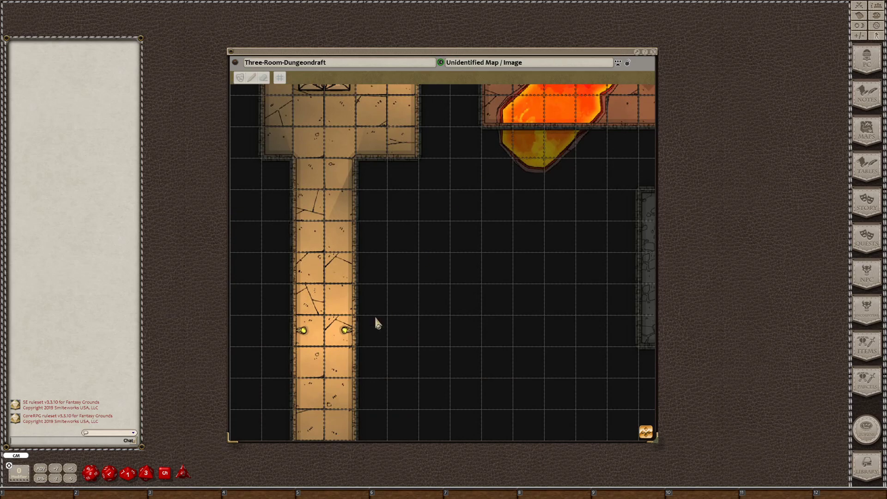
drag(476, 225, 340, 390)
scroll(421, 292, down, 3)
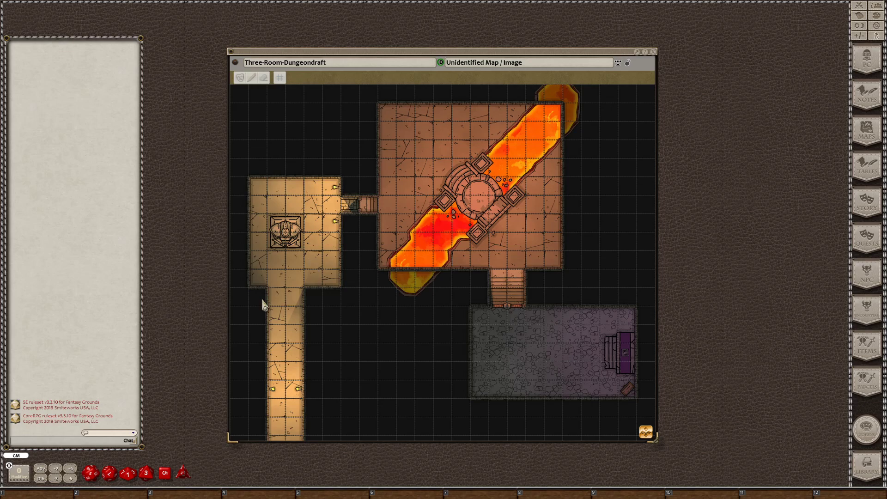
Turn on the map's mask and reveal the torchlit statue room, the corridor below it and its connecting doorway.
drag(362, 372, 363, 357)
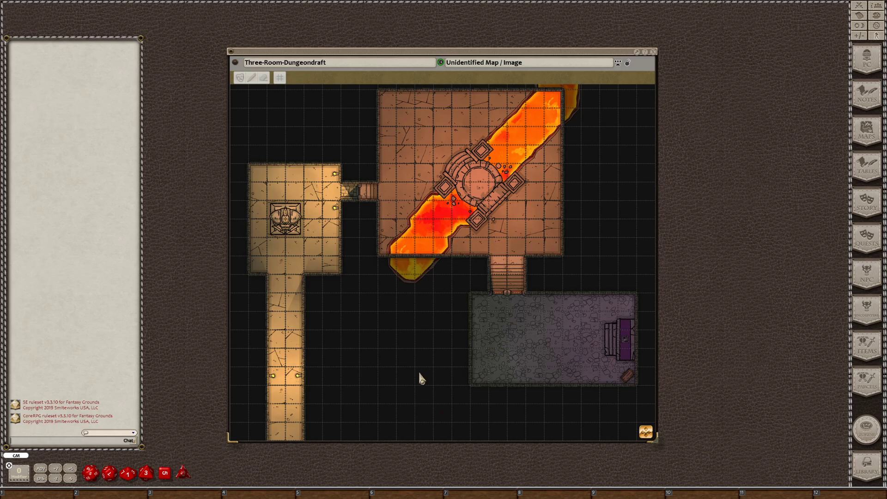
drag(419, 373, 456, 467)
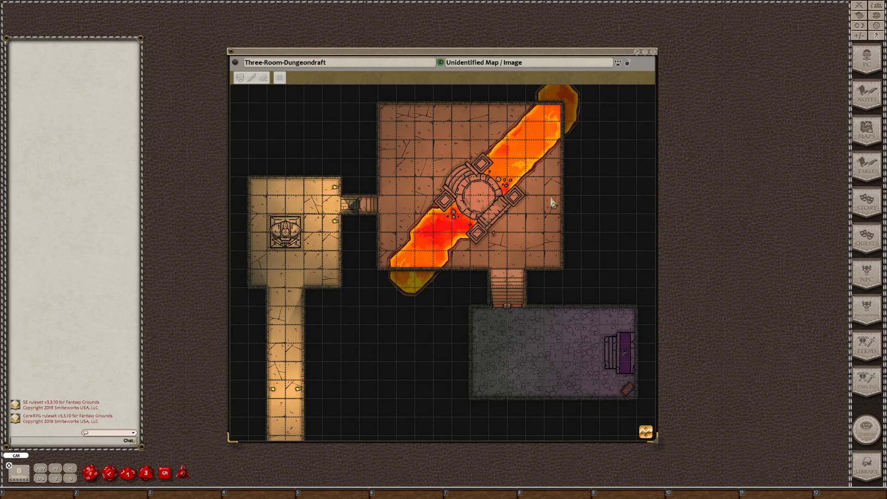
click(618, 63)
click(240, 78)
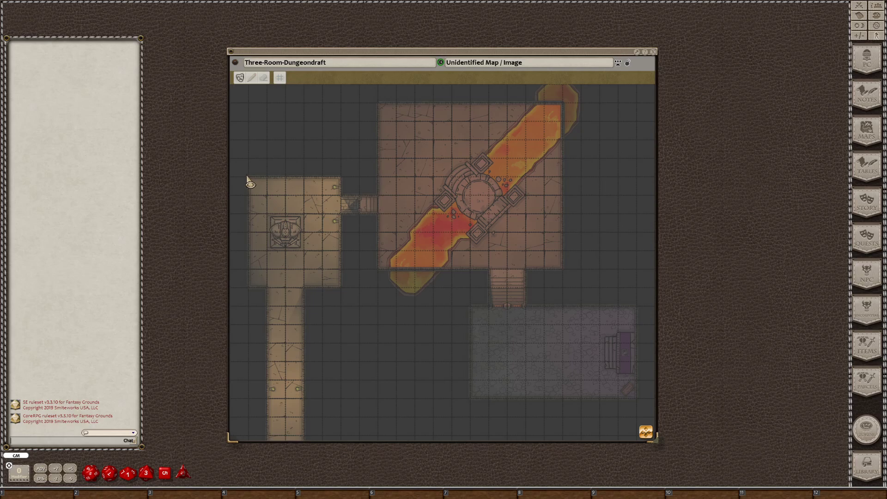
drag(243, 172, 345, 291)
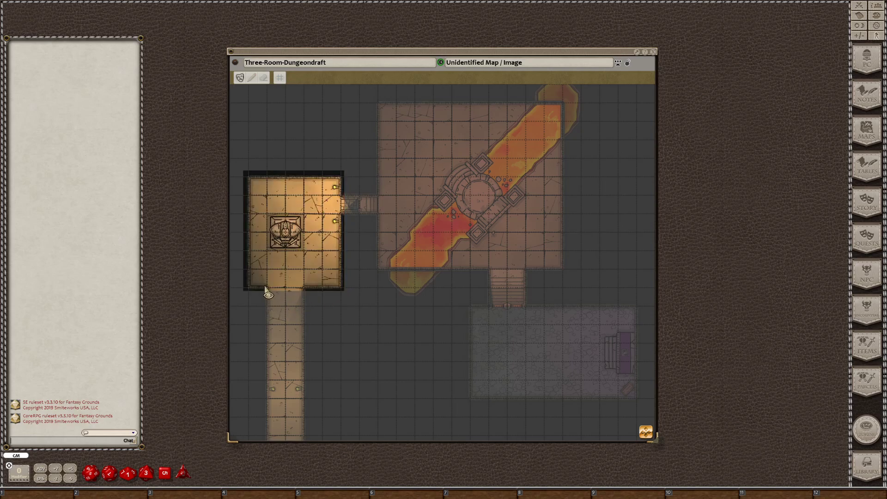
drag(301, 487, 311, 490)
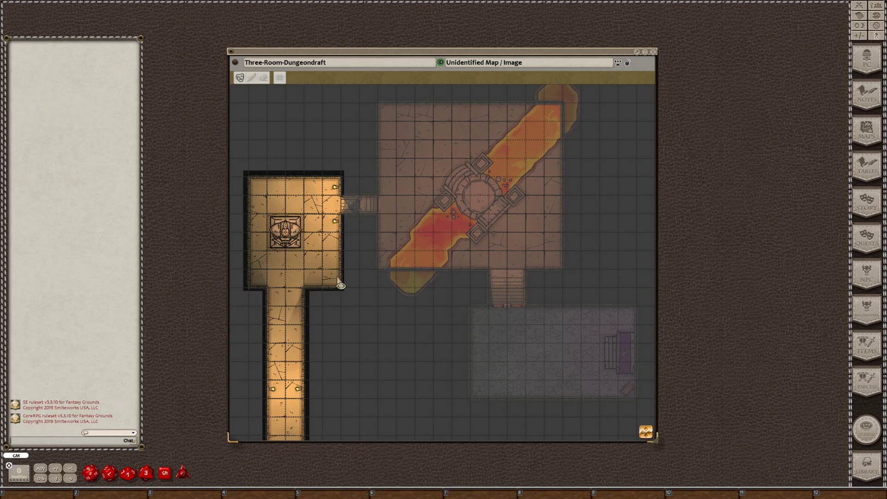
drag(340, 191, 362, 220)
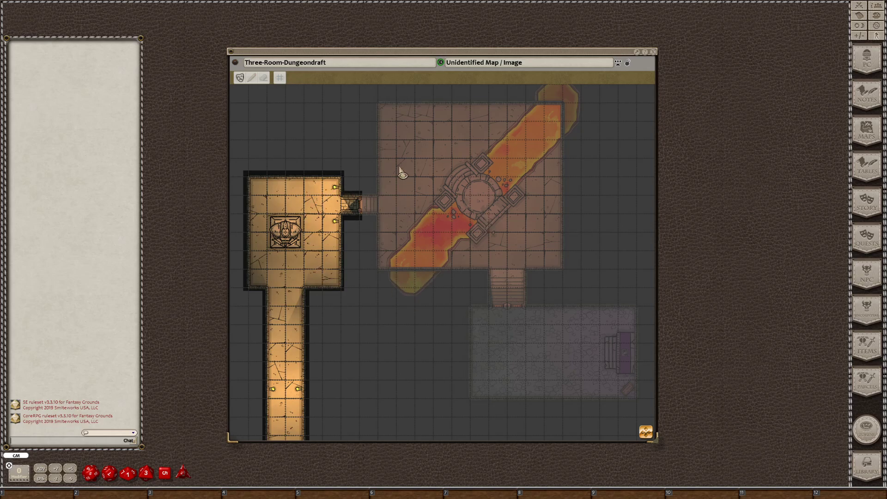
Unmask the lava room, the stairs leading down from it and the purple-lit room at their foot.
drag(358, 99, 571, 278)
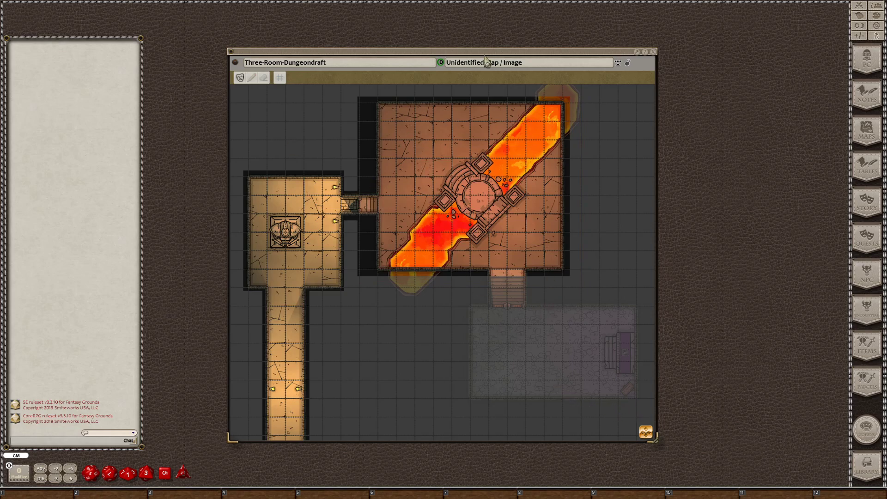
drag(486, 267, 532, 309)
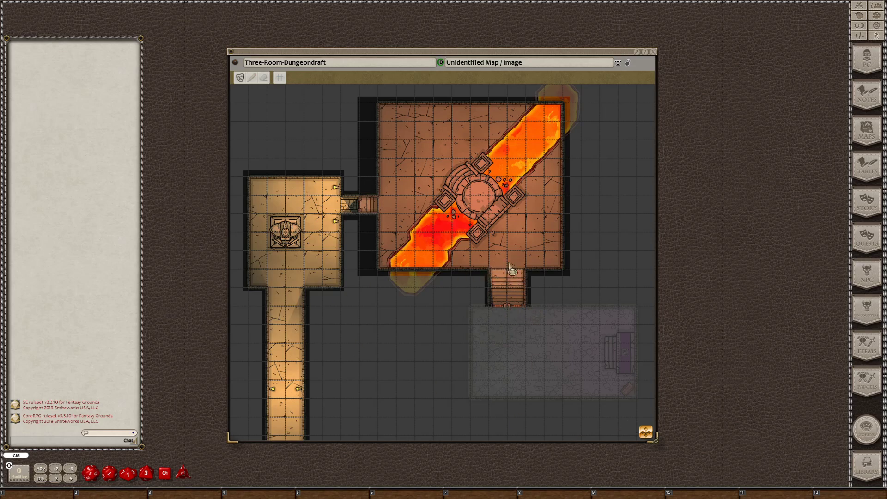
drag(467, 302, 641, 401)
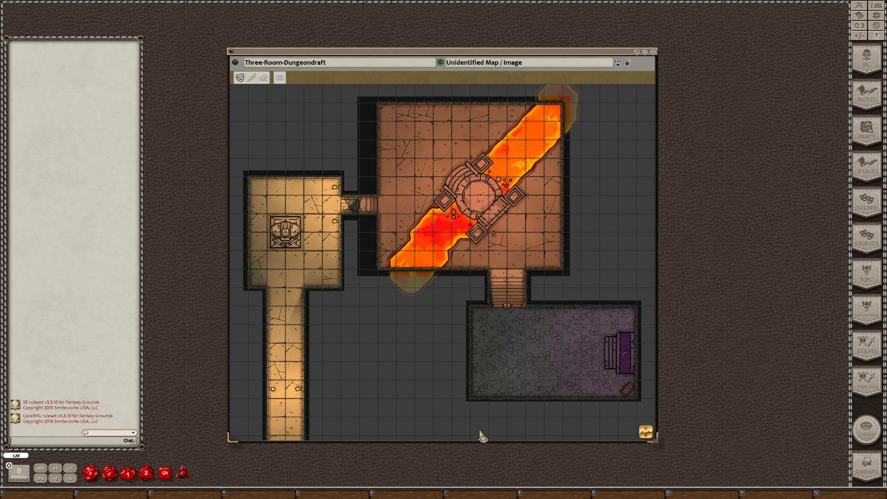
scroll(451, 282, up, 2)
scroll(470, 251, up, 1)
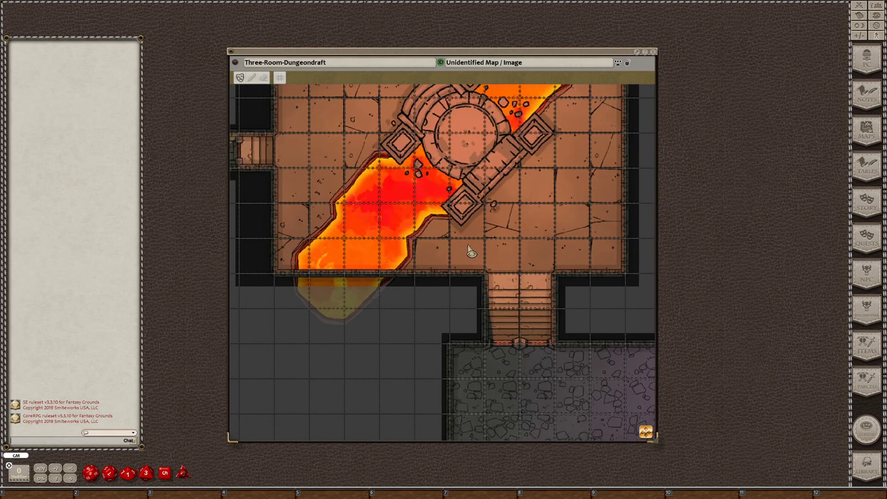
scroll(509, 324, up, 1)
scroll(426, 335, down, 3)
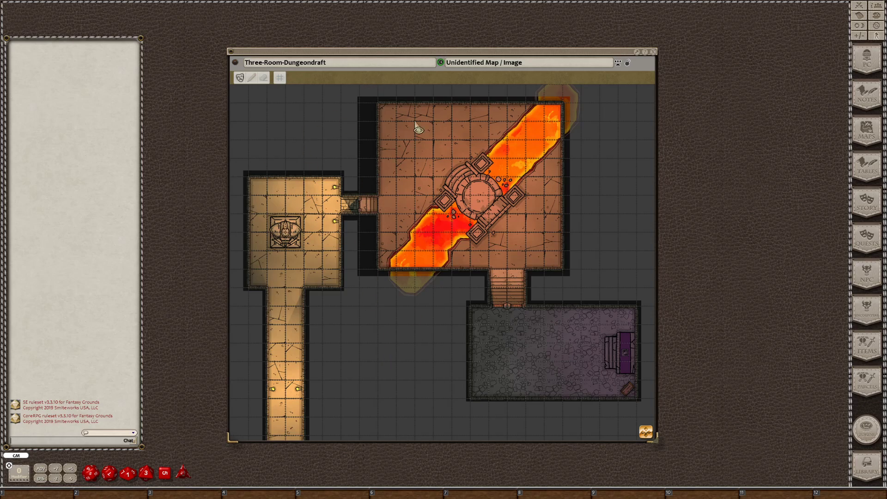
Close the Three-Room-Dungeondraft map window and exit Fantasy Grounds.
click(653, 52)
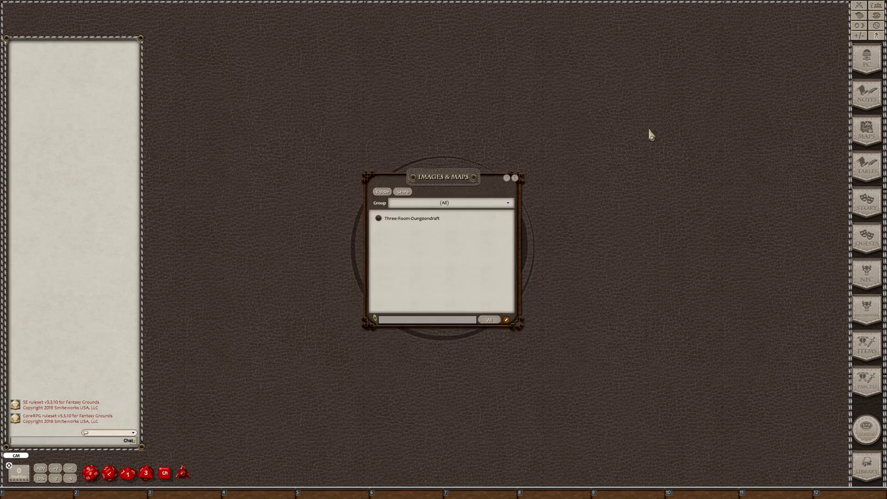
right_click(651, 173)
click(651, 143)
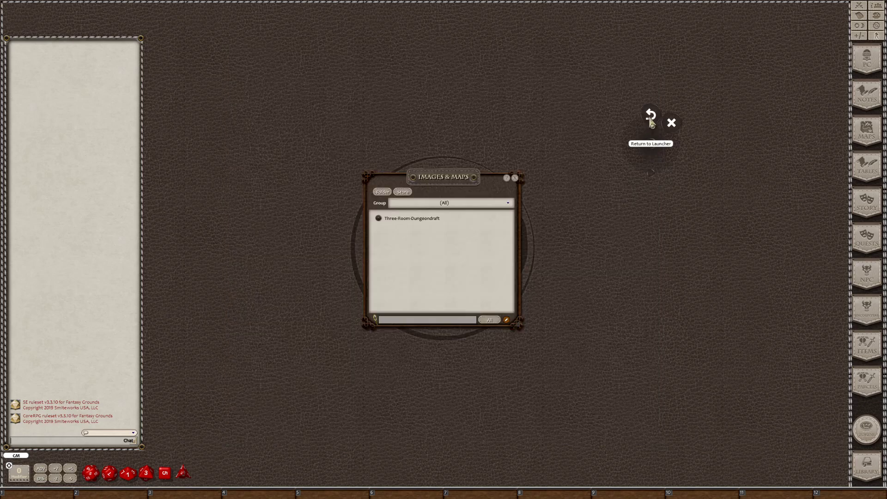
click(672, 122)
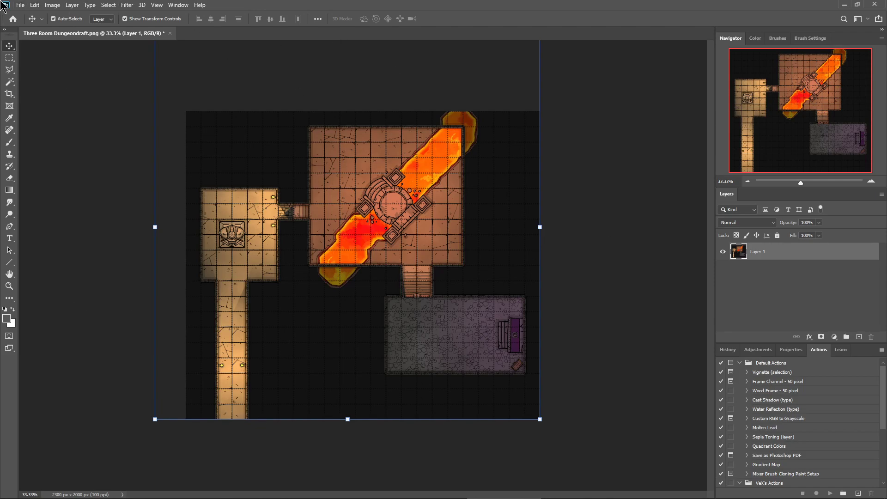
Exit Photoshop, closing the Three Room Dungeondraft document.
click(20, 6)
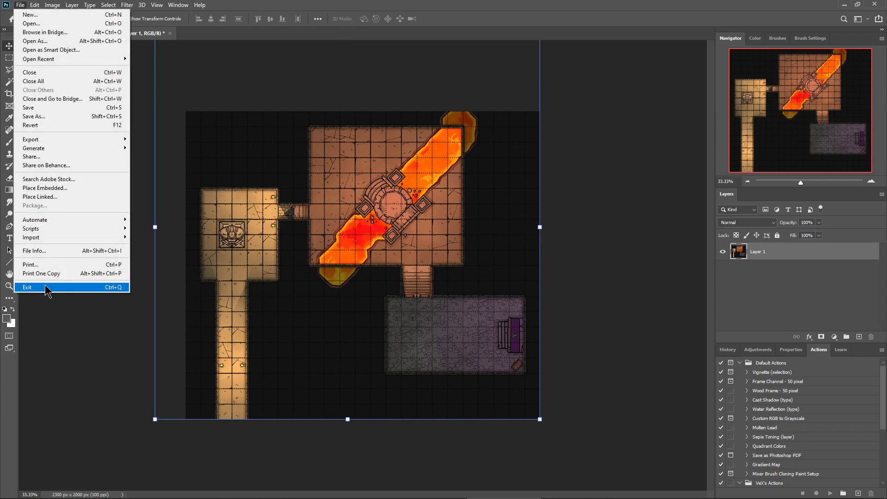
click(28, 287)
click(438, 187)
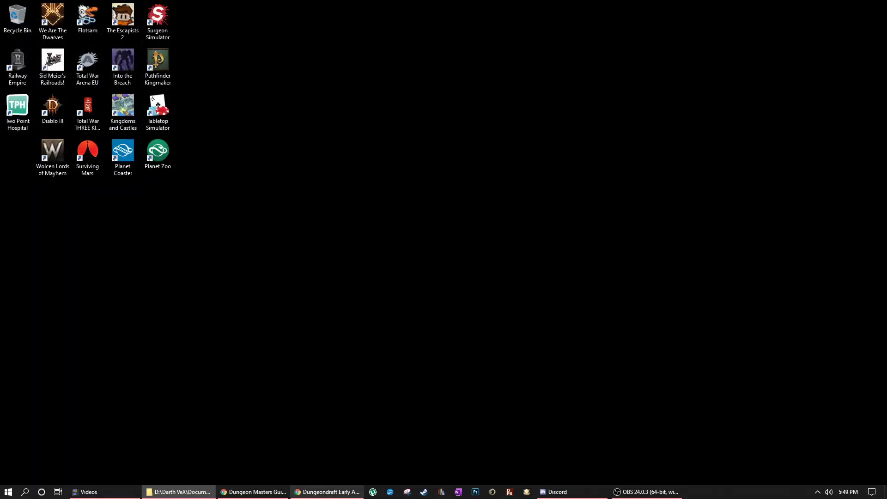
Switch to Chrome's Dungeondraft Early Access Opens post on Reddit and look through its known issues, coming features and shortcut tables.
click(326, 494)
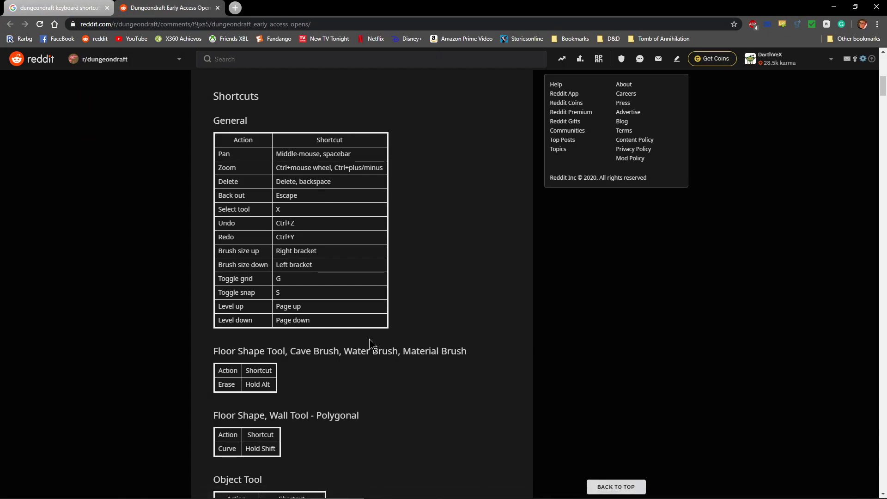
scroll(369, 338, up, 7)
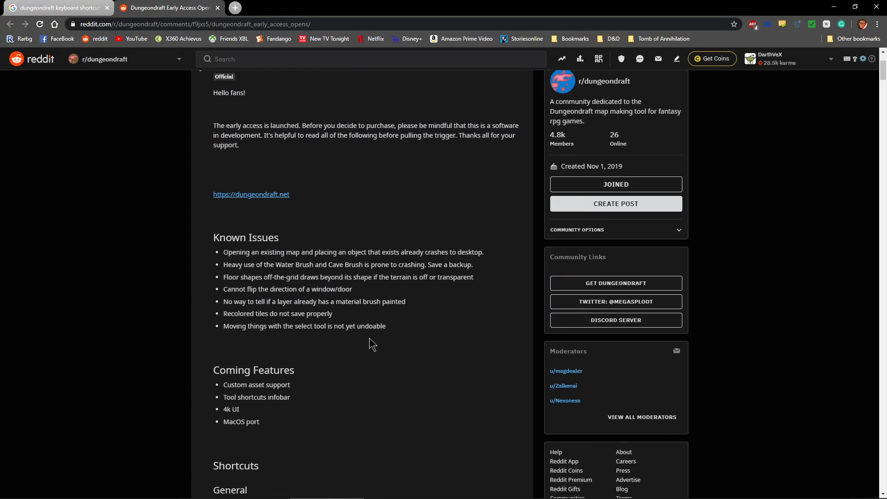
scroll(369, 338, up, 3)
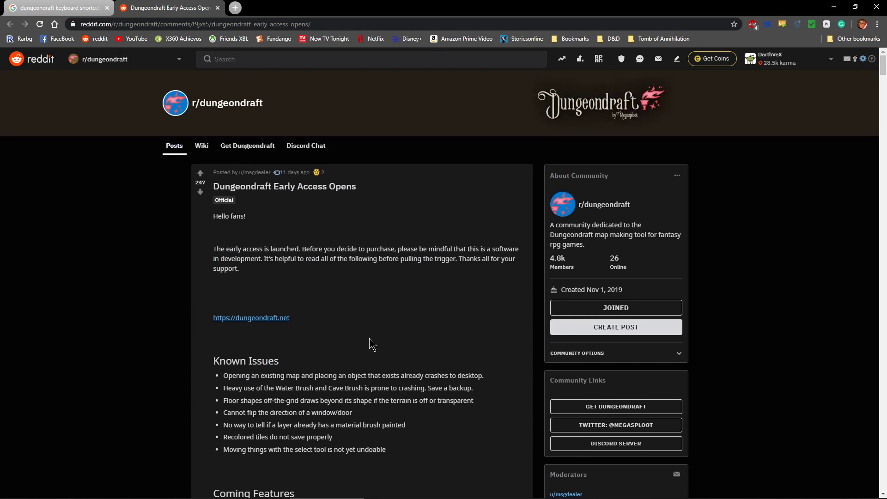
scroll(370, 338, down, 20)
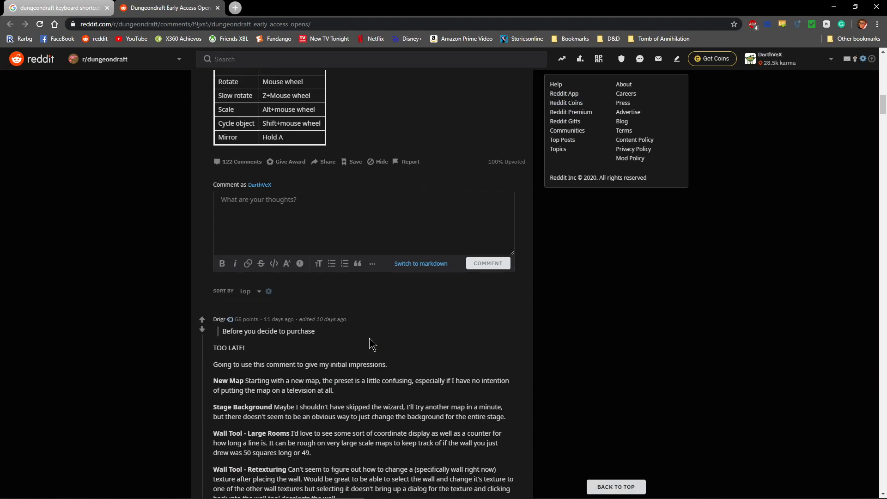
scroll(370, 343, up, 5)
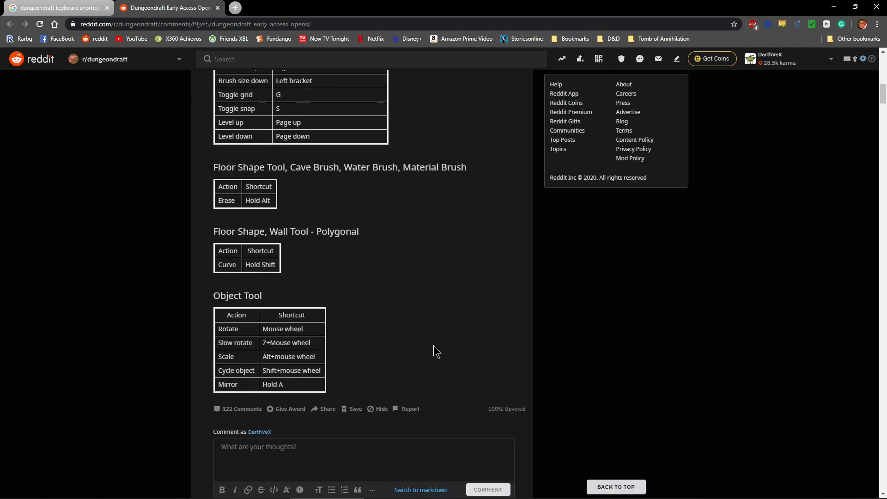
scroll(430, 352, up, 5)
scroll(420, 341, up, 5)
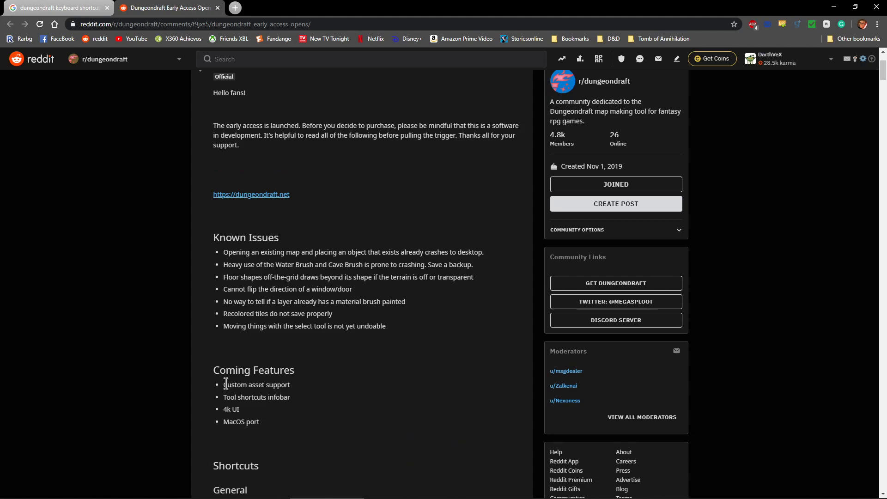
Highlight the MacOS port, custom asset support and 4k UI entries under Coming Features while reading the list.
mouse_move(267, 425)
mouse_down()
mouse_move(174, 419)
mouse_move(279, 416)
mouse_up()
click(237, 422)
click(279, 416)
drag(225, 421, 278, 428)
click(272, 422)
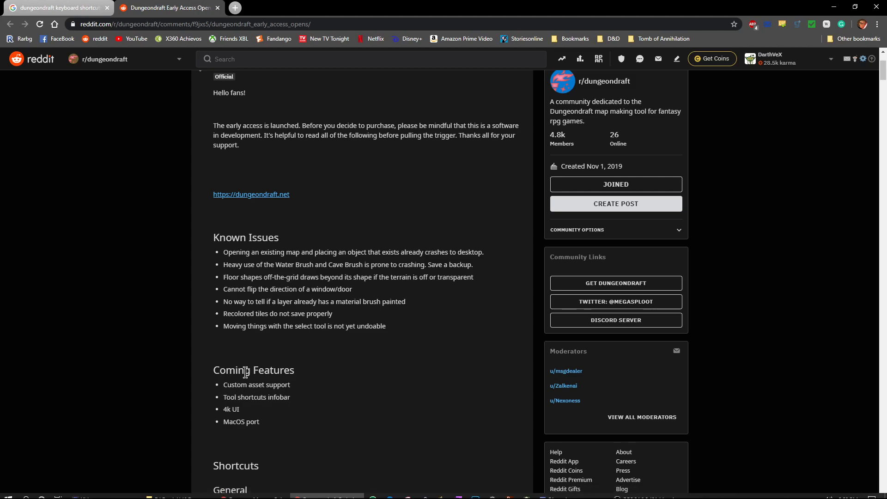
drag(224, 385, 292, 391)
click(315, 372)
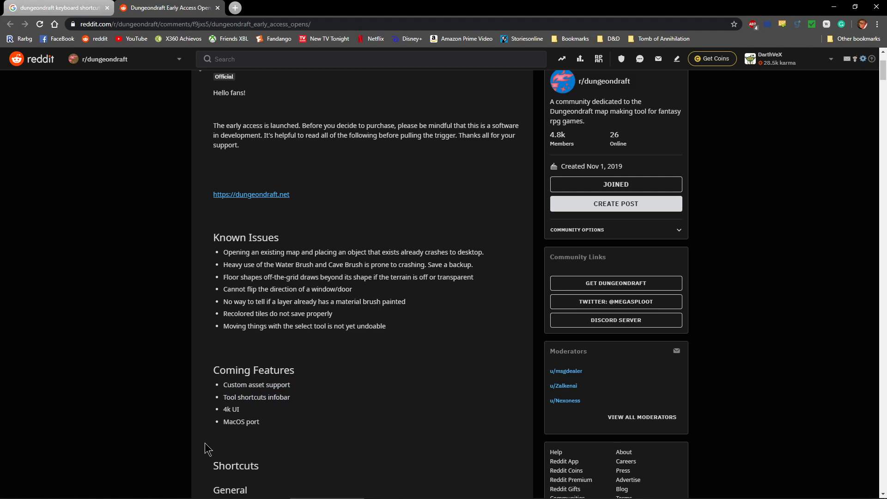
drag(224, 405, 265, 410)
click(269, 415)
Skim the whole Early Access post again, from the introduction through the shortcuts to the first comments.
scroll(324, 423, up, 3)
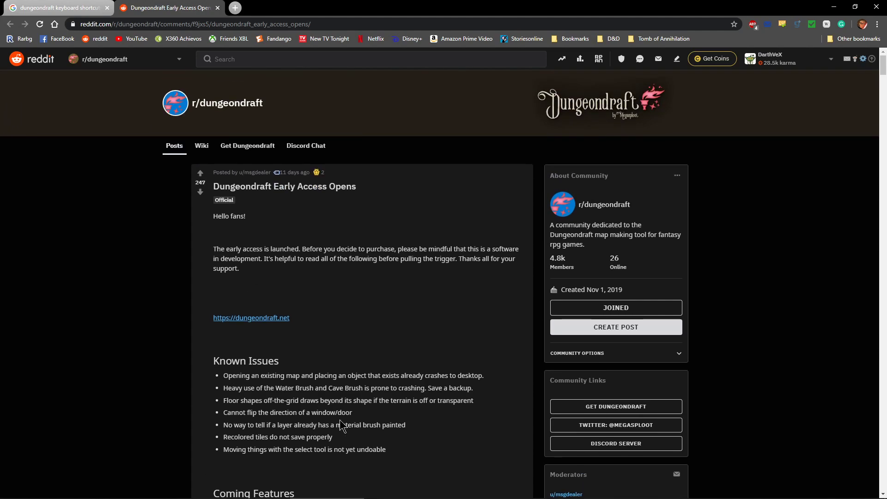
scroll(342, 416, down, 1)
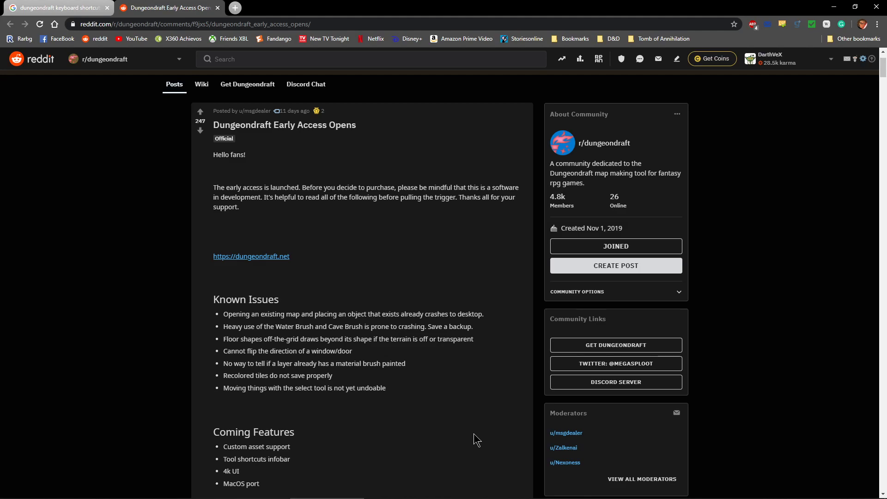
scroll(476, 440, down, 15)
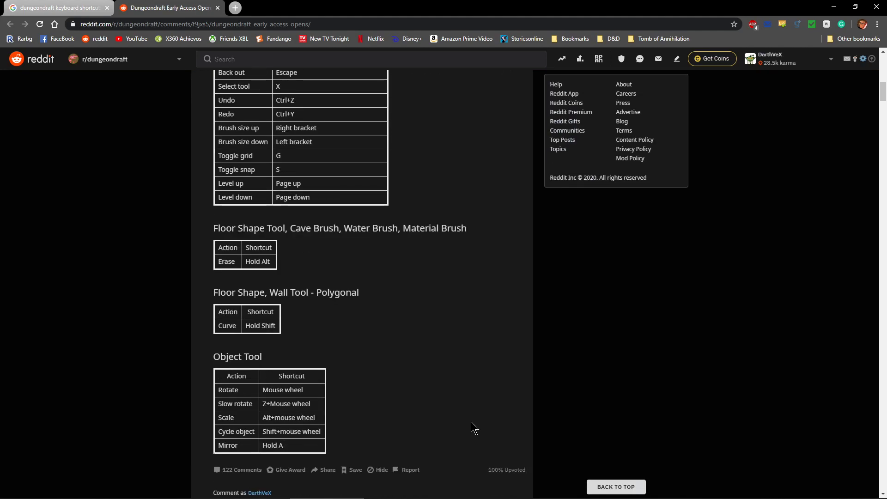
scroll(471, 421, down, 7)
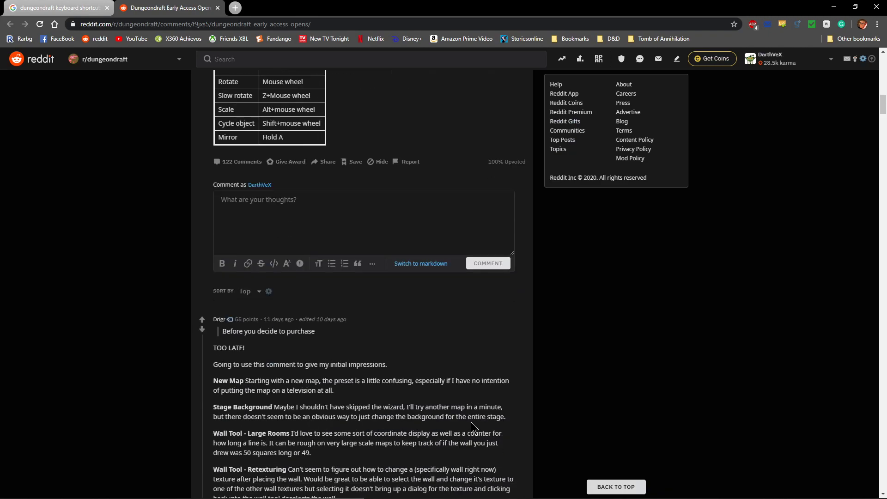
scroll(473, 427, up, 8)
scroll(474, 428, up, 14)
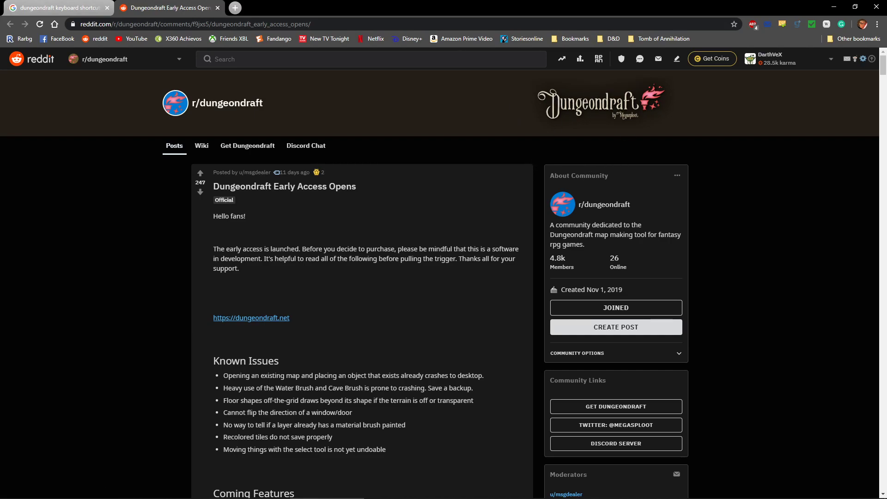
Search Wikipedia for megasploot.
click(312, 22)
text(w megasp)
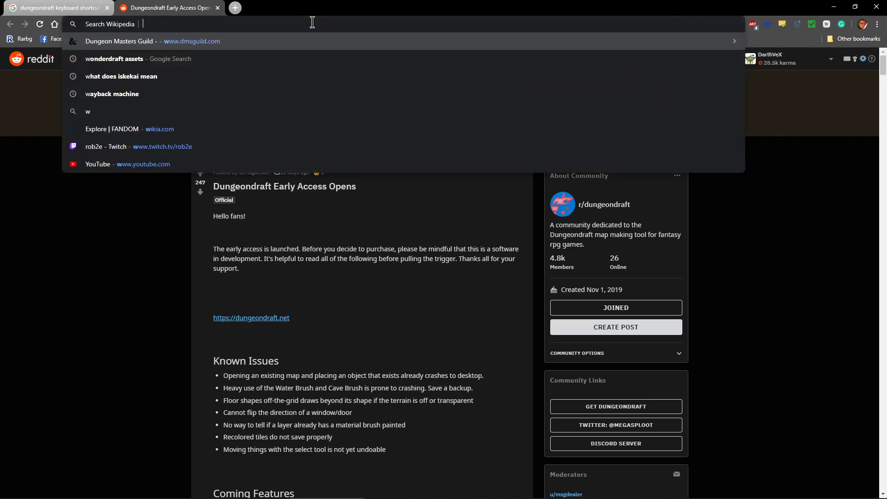
text(loot)
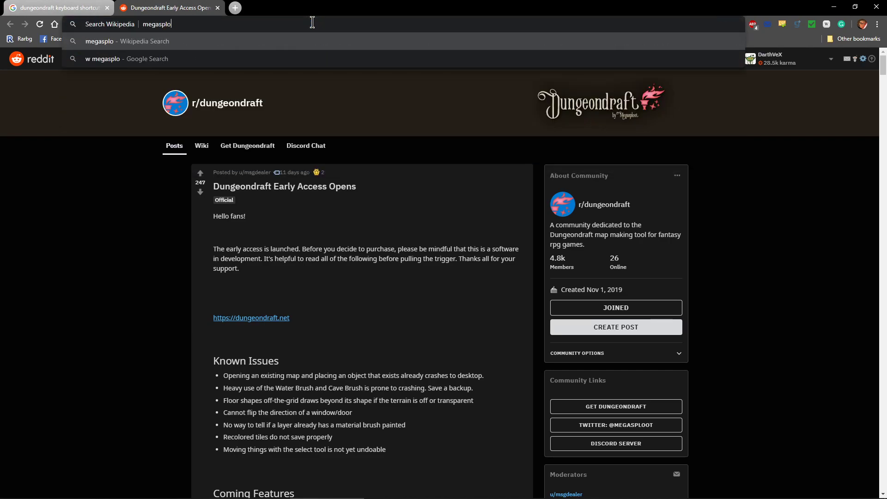
key(Return)
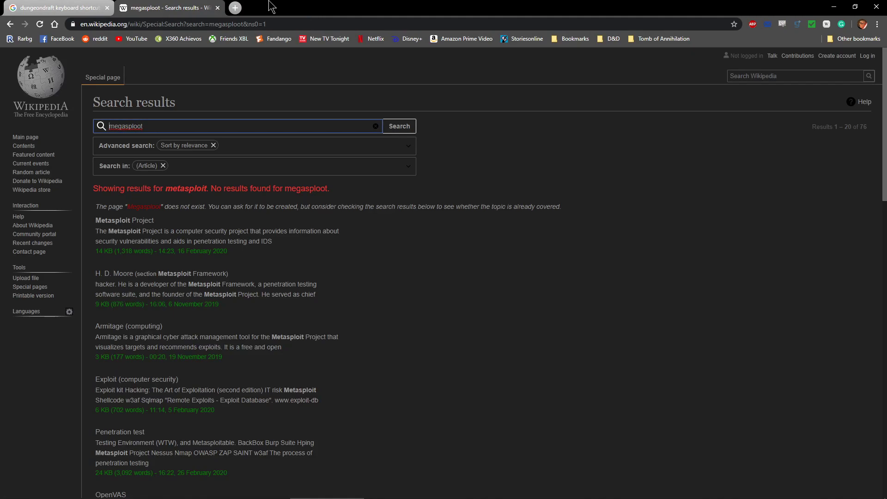
Search Google for megasploot and skim the results page.
click(245, 25)
text(meg)
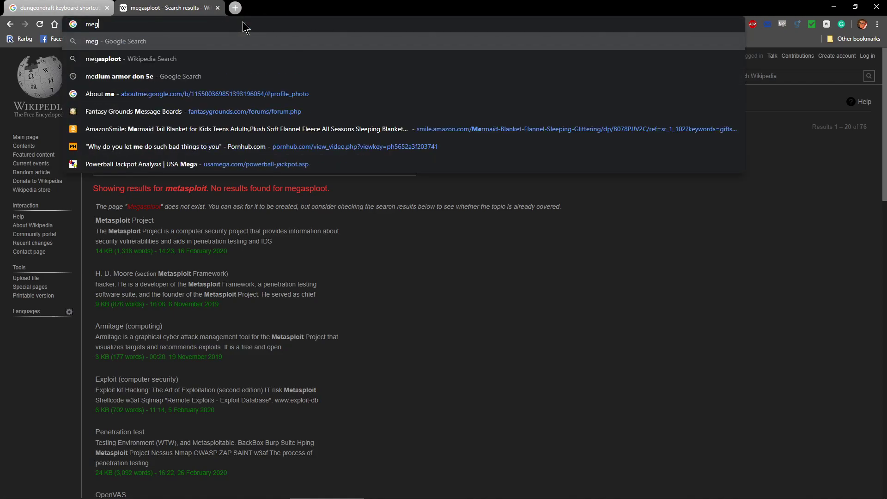
text(asploot)
key(Return)
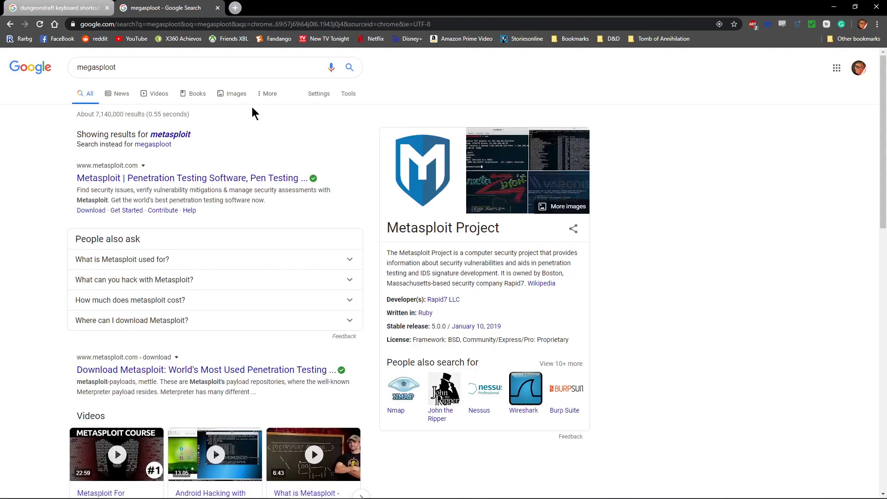
scroll(245, 116, down, 8)
scroll(244, 121, up, 6)
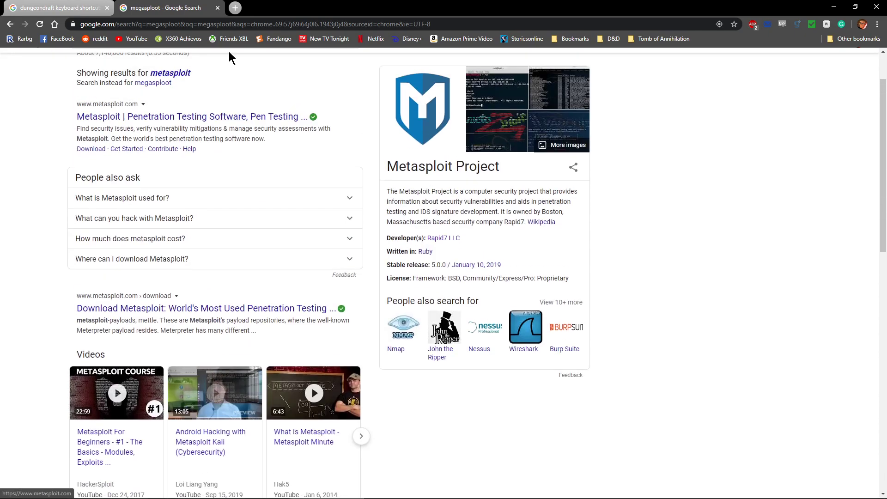
Shorten the earlier keyboard shortcuts query in the other tab to dungeondraft and search Google for it.
click(64, 9)
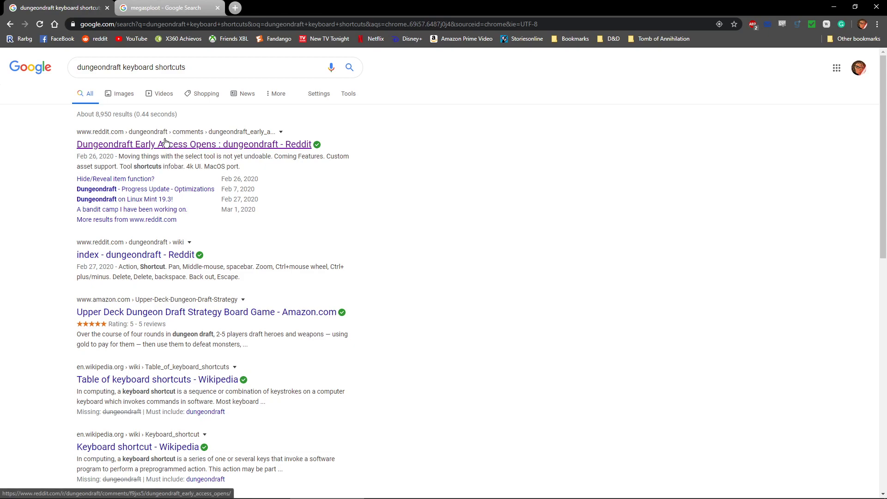
drag(187, 68, 118, 76)
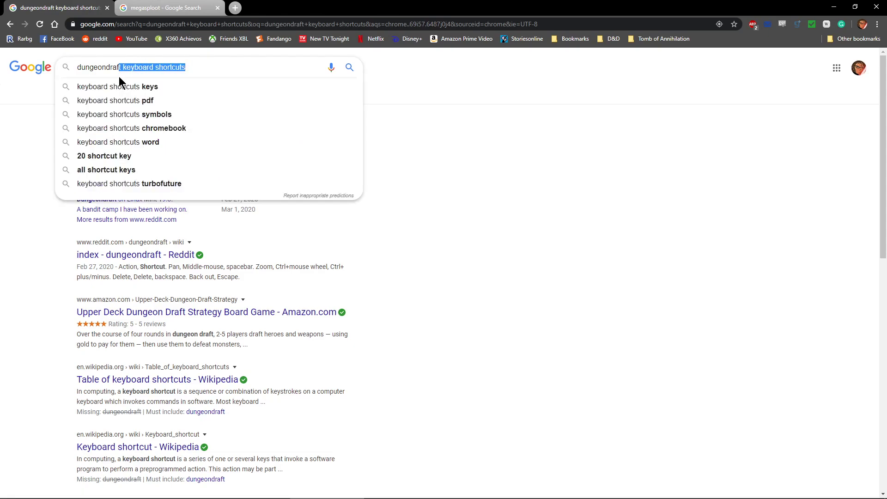
key(BackSpace)
key(Return)
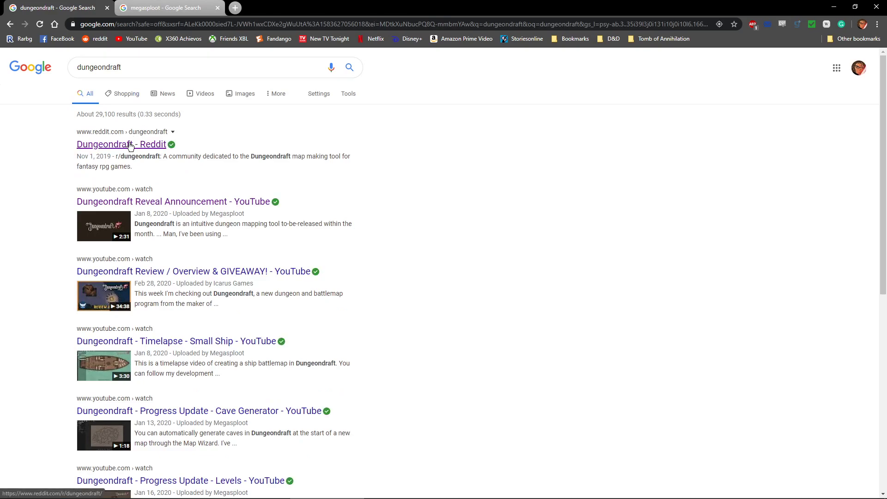
Look through the dungeondraft search results and open the official dungeondraft.net website.
scroll(460, 232, down, 5)
scroll(58, 65, up, 5)
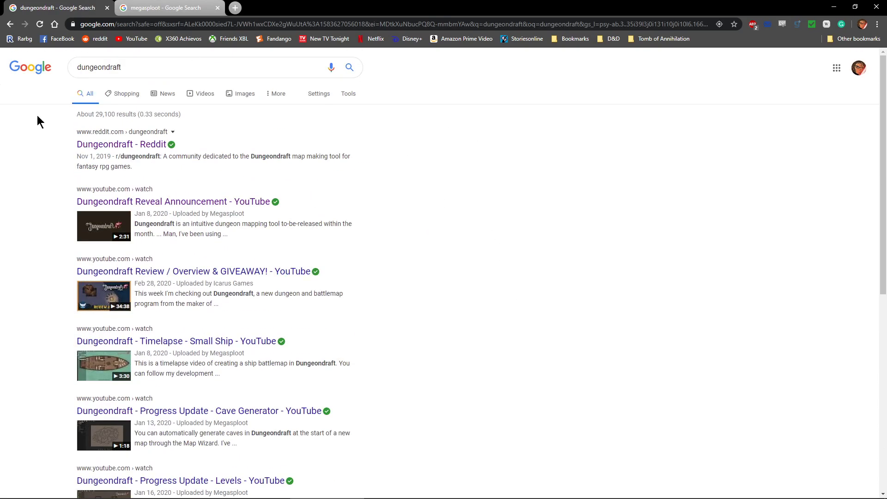
scroll(109, 281, down, 4)
click(122, 436)
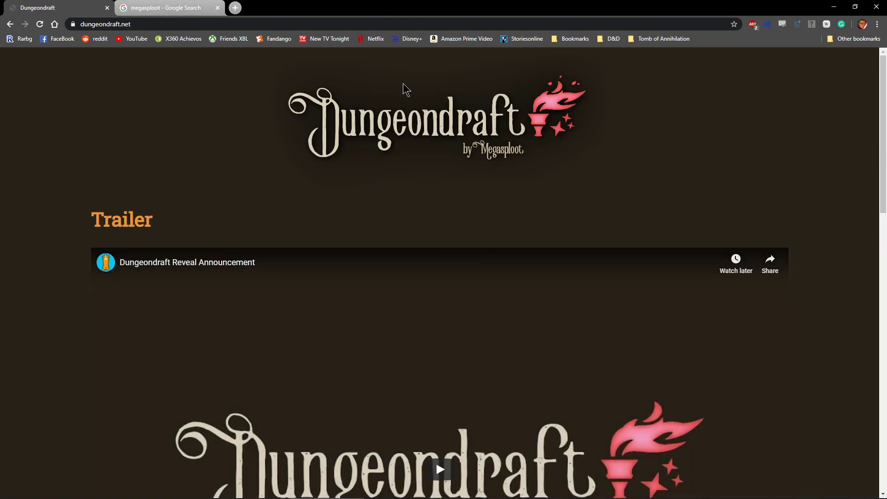
Return to the megasploot search results, skim them, and load wonderdraft.net in that tab.
click(169, 9)
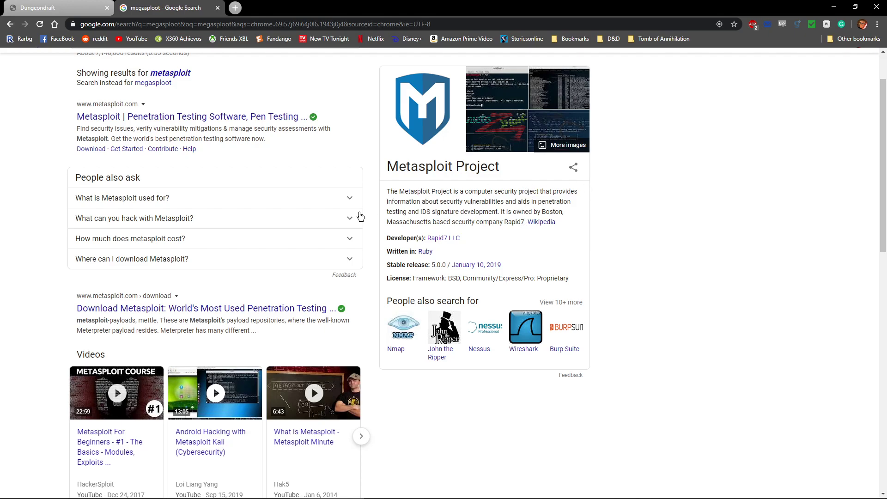
scroll(448, 342, down, 12)
scroll(446, 337, up, 8)
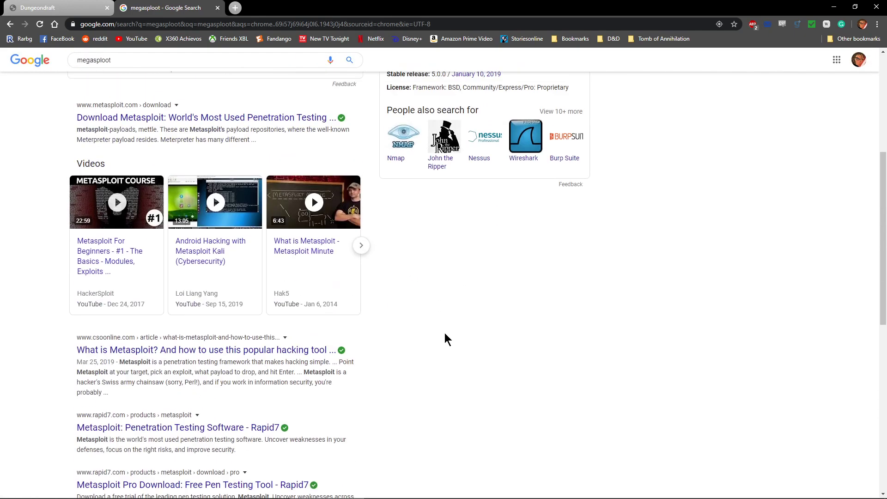
scroll(446, 339, up, 5)
click(167, 28)
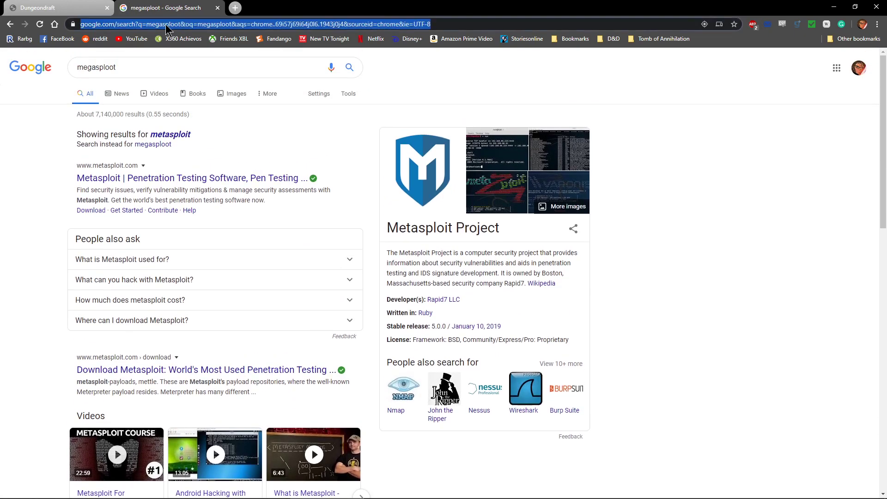
text(wonderdraft.net)
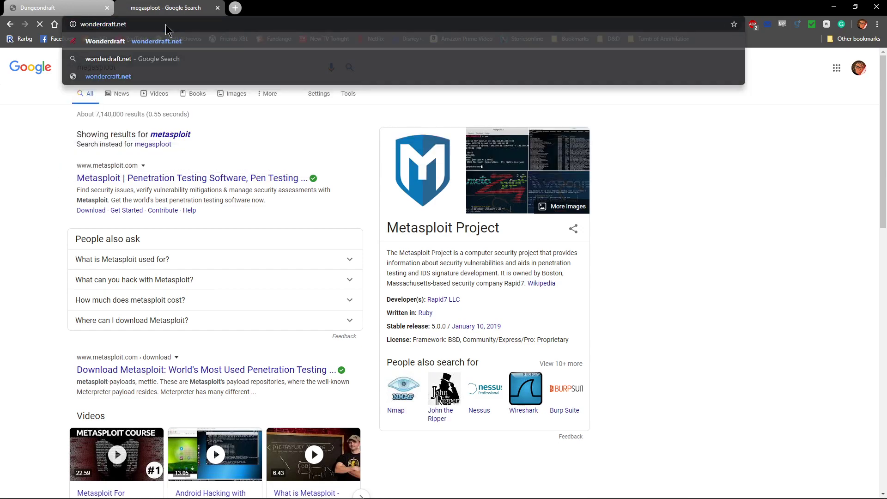
key(Return)
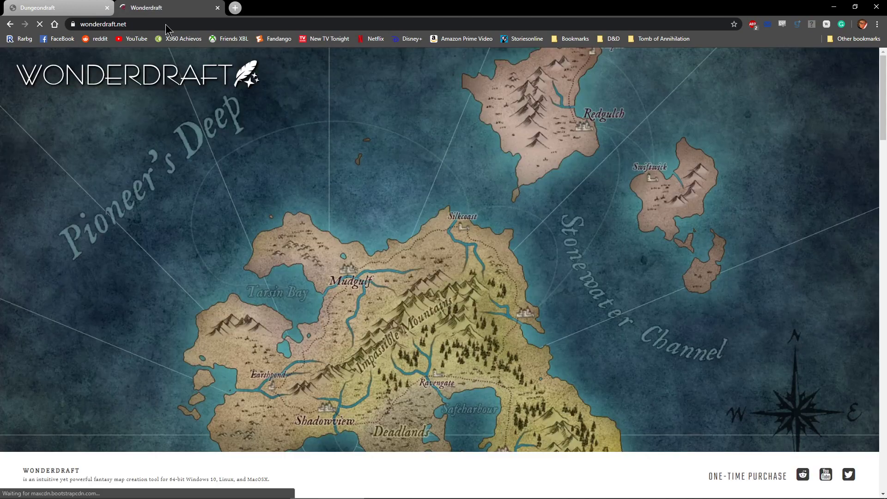
Play the embedded Wonderdraft Trailer on the Wonderdraft homepage and keep the video in view.
scroll(595, 191, down, 4)
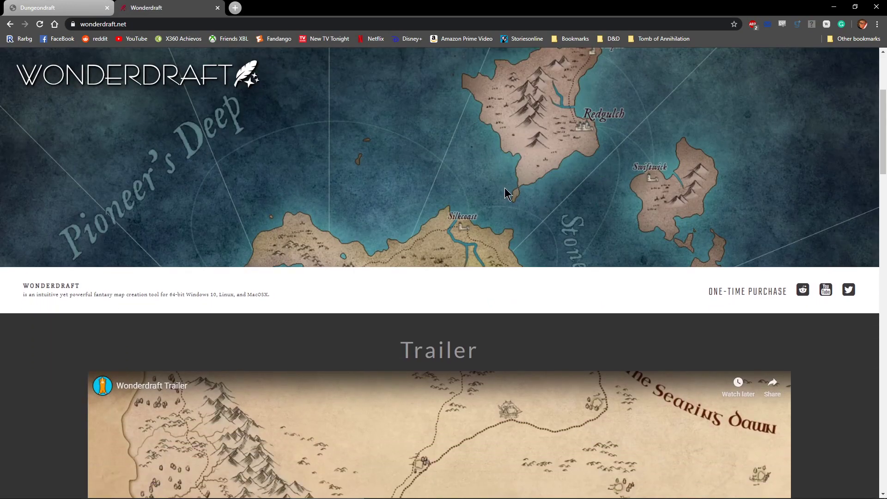
scroll(229, 181, down, 1)
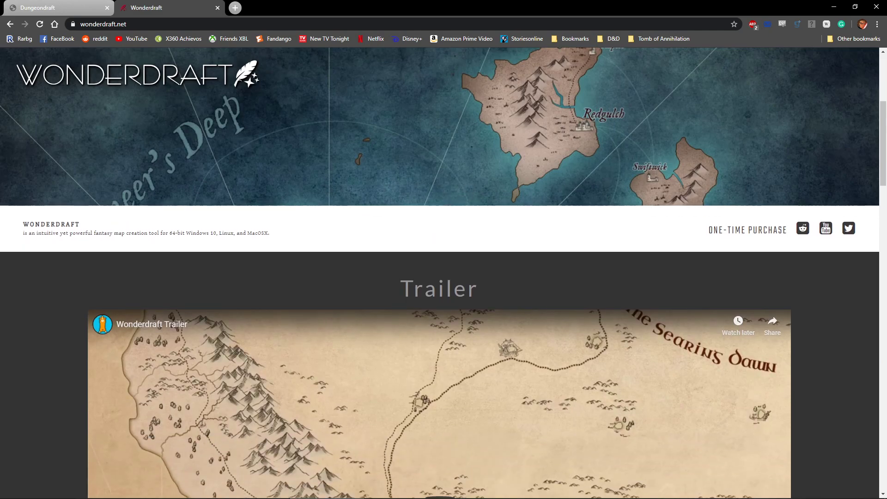
scroll(402, 169, down, 5)
scroll(463, 249, up, 2)
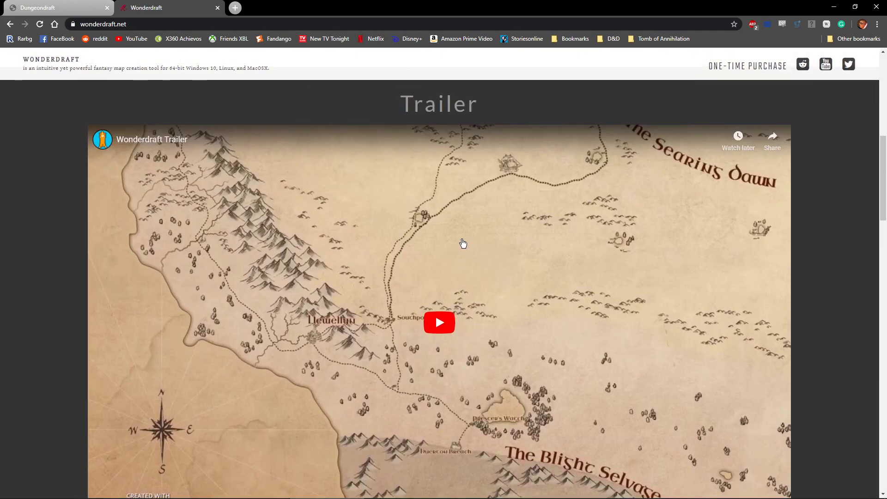
scroll(461, 244, down, 1)
click(434, 283)
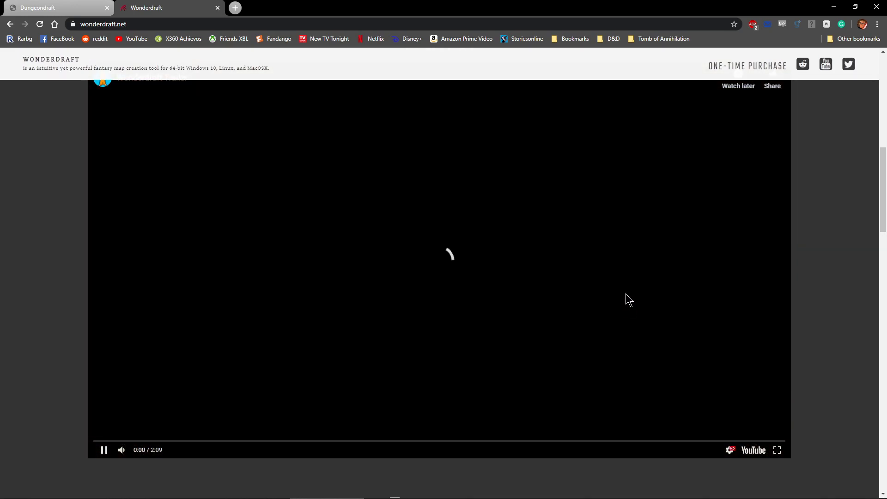
scroll(626, 295, up, 1)
scroll(272, 410, down, 1)
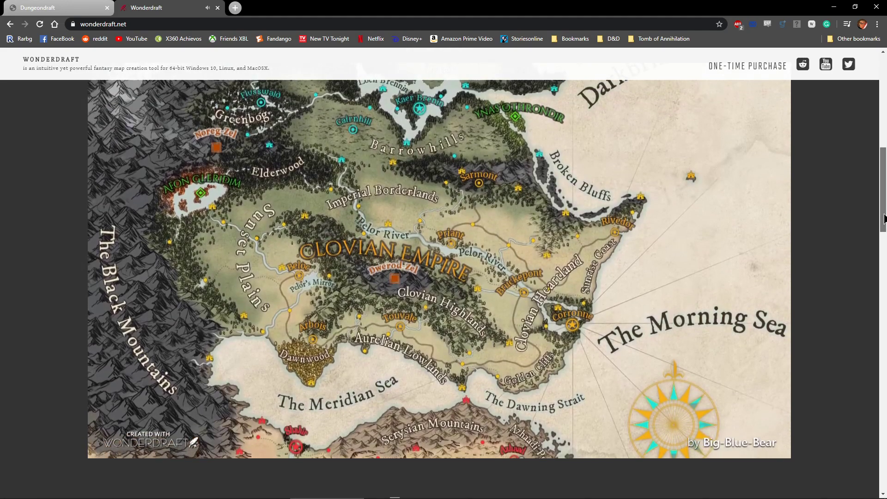
drag(884, 218, 883, 215)
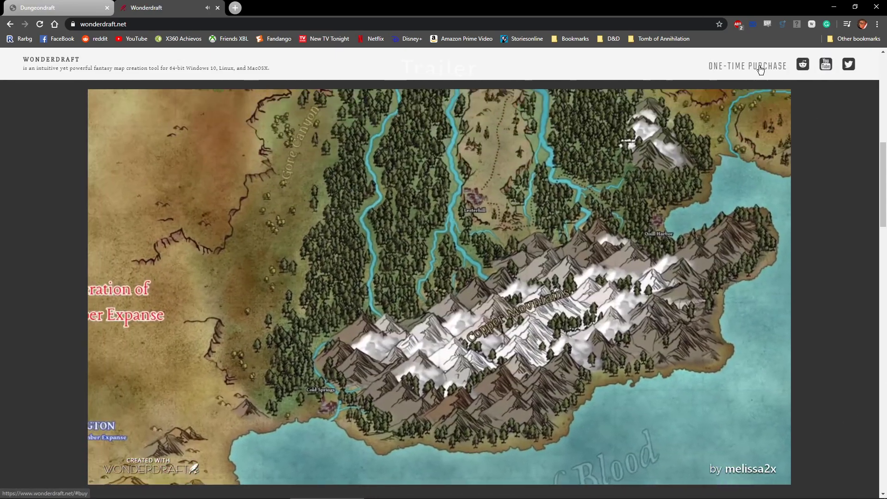
Open Wonderdraft's one-time purchase section in a separate tab, check the price, and close that tab.
middle_click(761, 67)
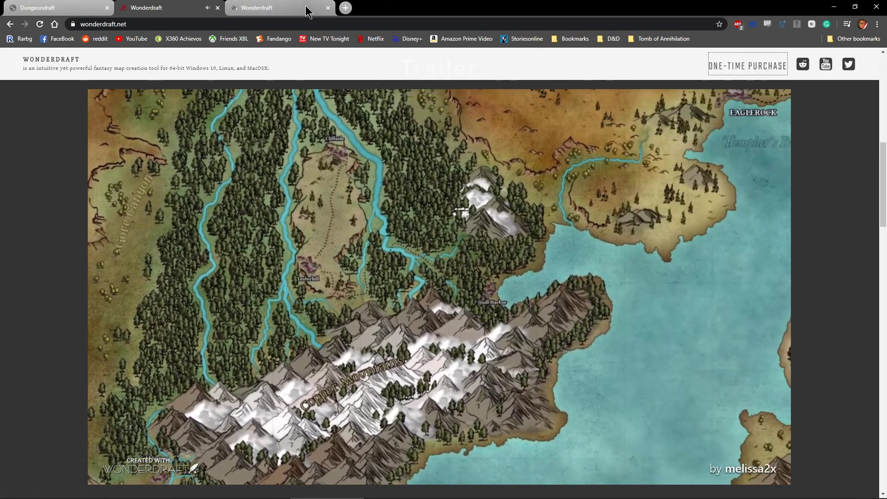
click(308, 12)
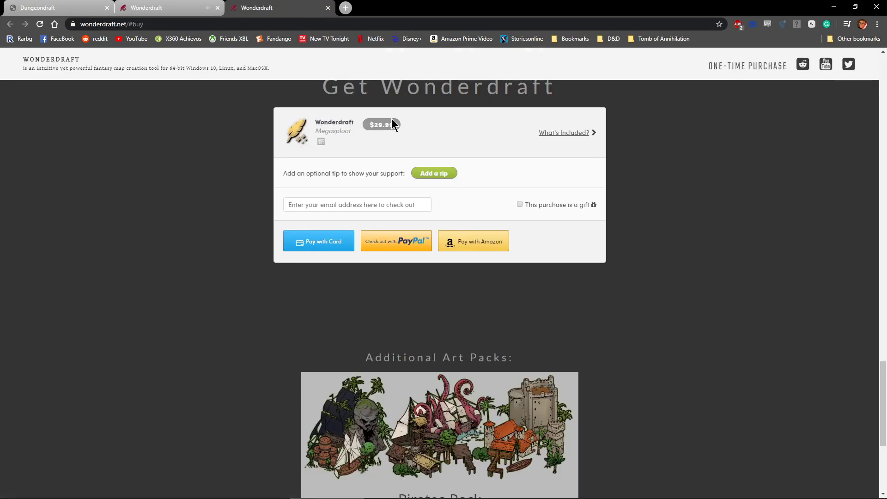
click(328, 8)
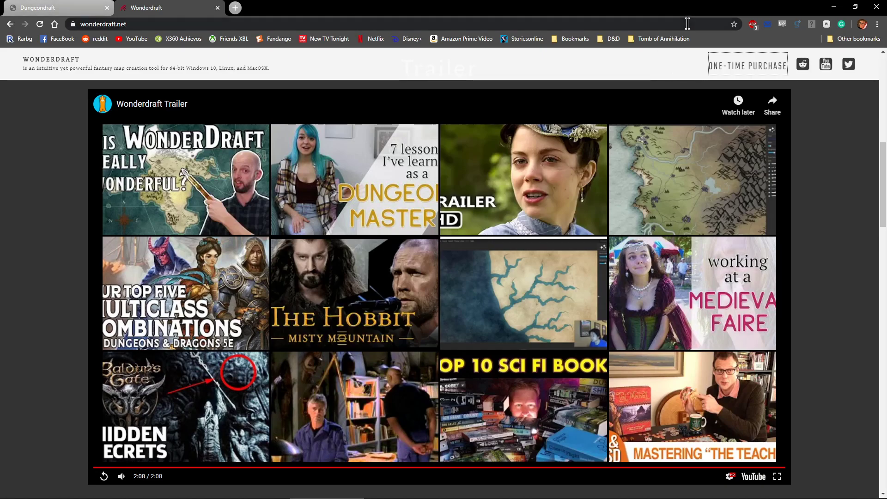
Return to the start of the Wonderdraft page, close its tab, and close the browser window.
scroll(192, 97, up, 10)
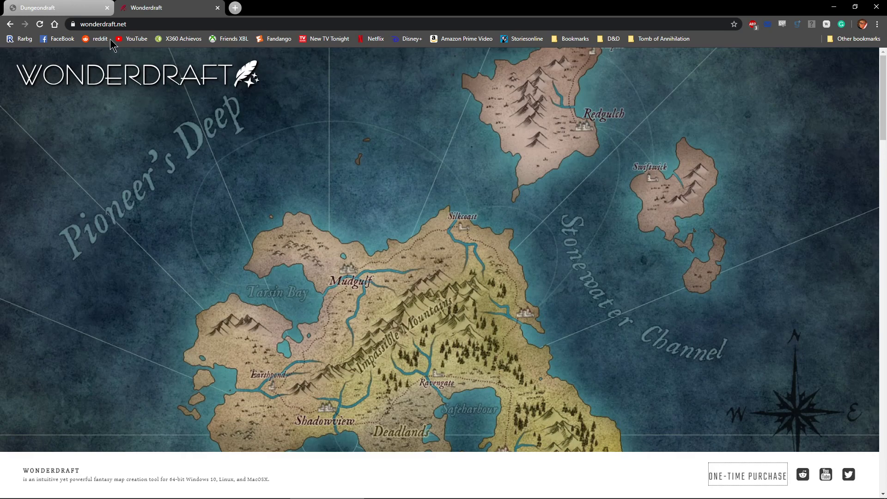
click(218, 9)
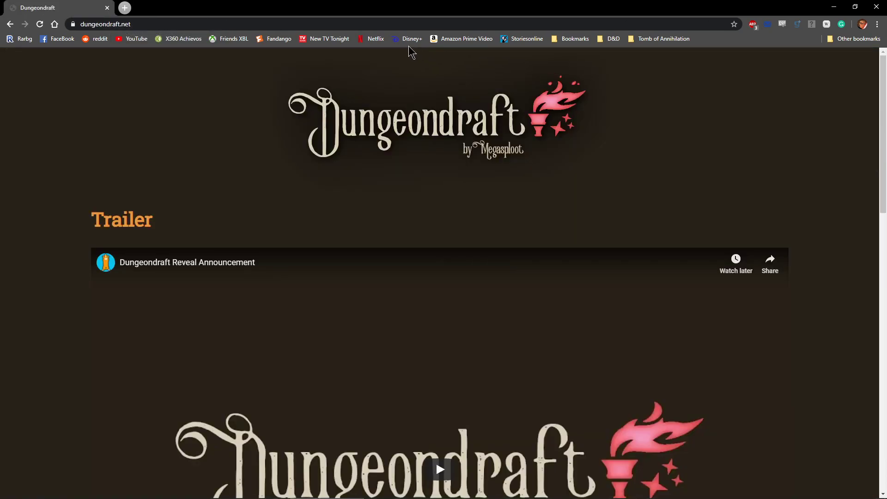
click(876, 6)
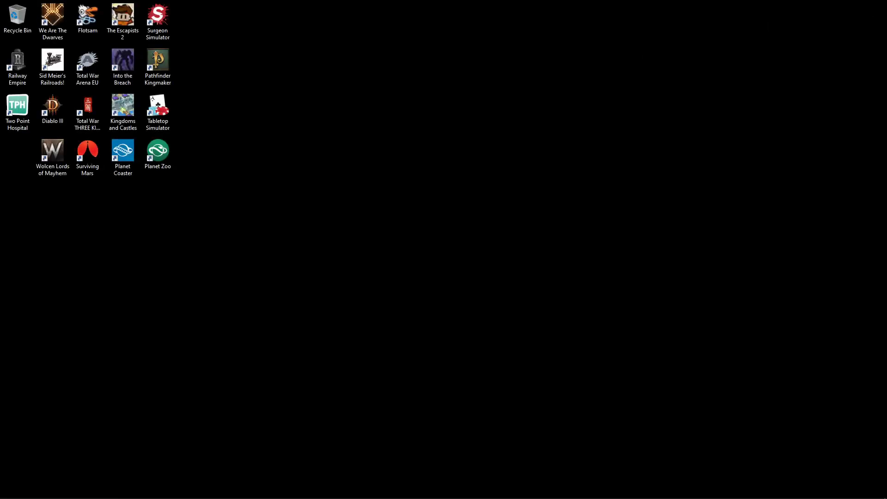